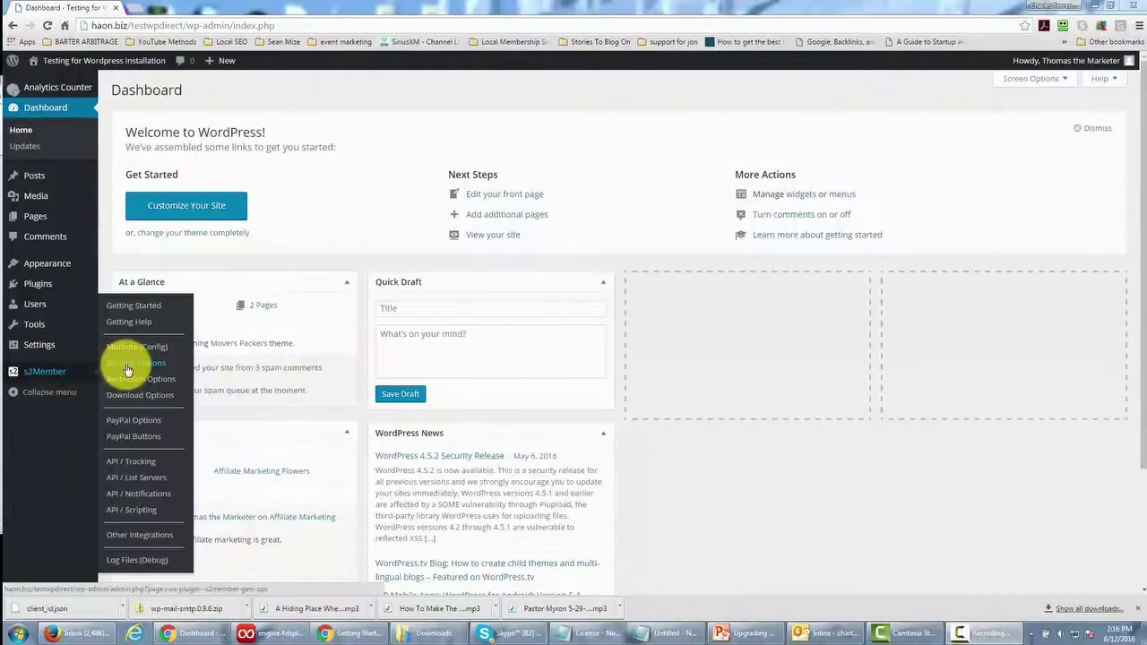
- Open the s2Member General Options and expand the Plugin Deletion Safeguards section
left_click(127, 367)
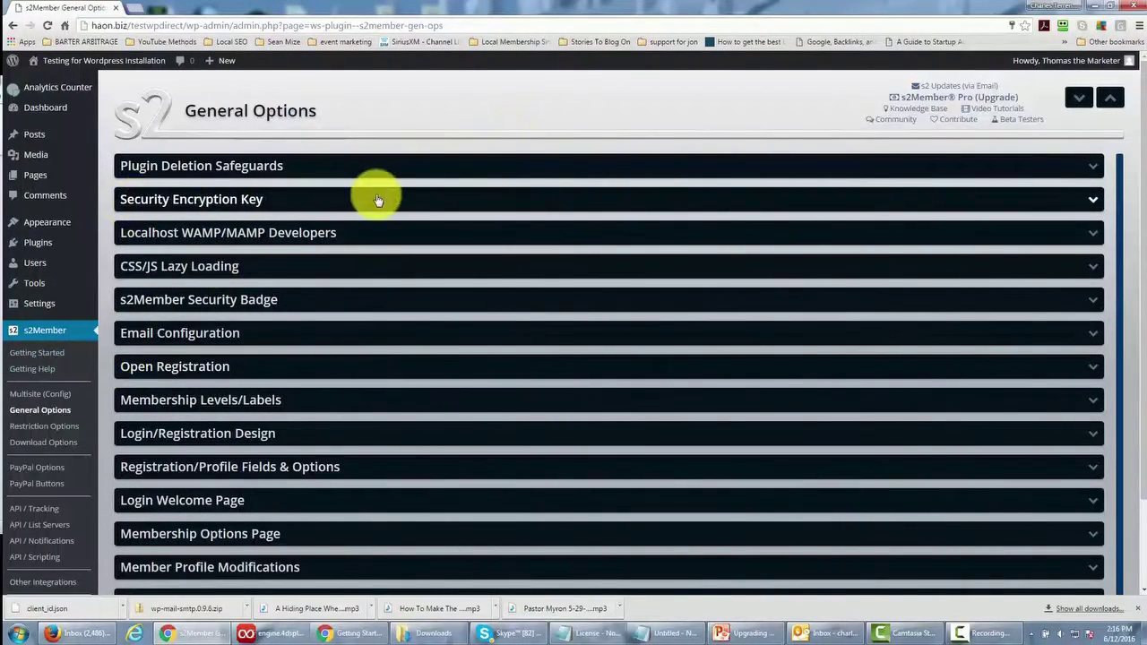
left_click(538, 173)
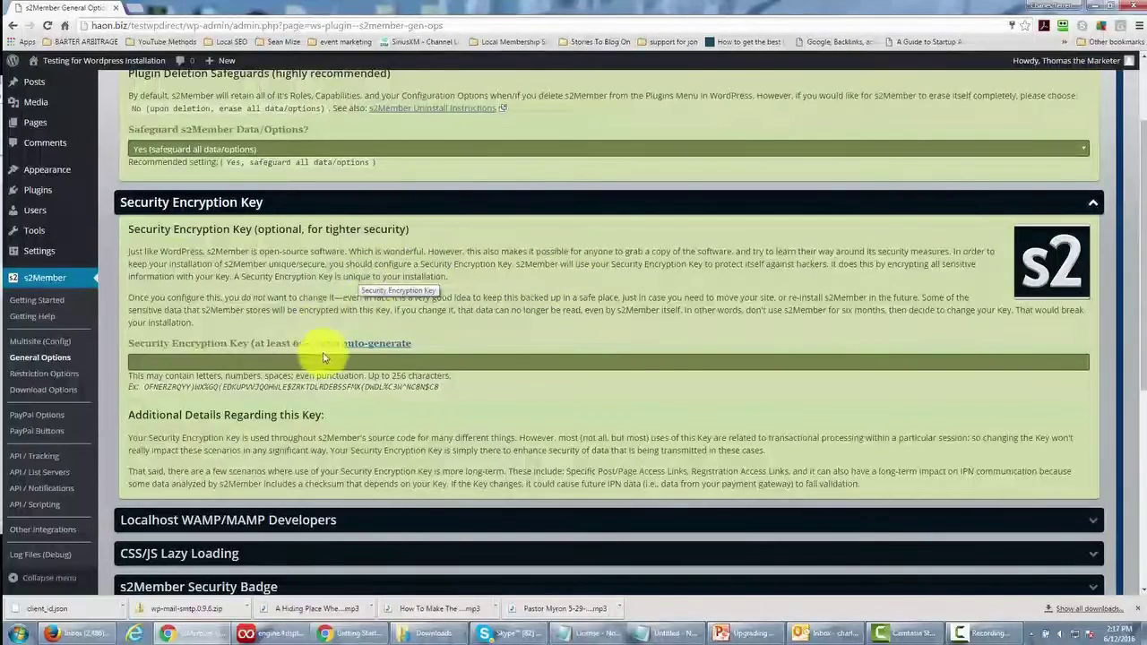
- Auto-generate the Security Encryption Key, copy it to the clipboard and collapse its section
left_click(376, 349)
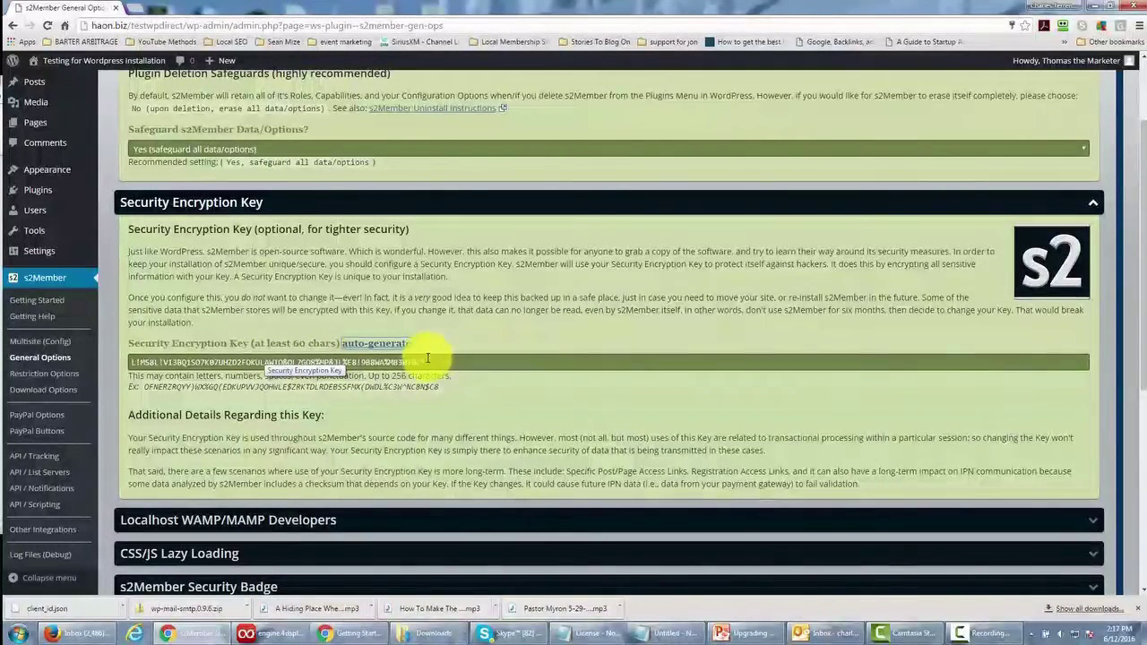
left_click_drag(439, 363, 129, 359)
right_click(195, 362)
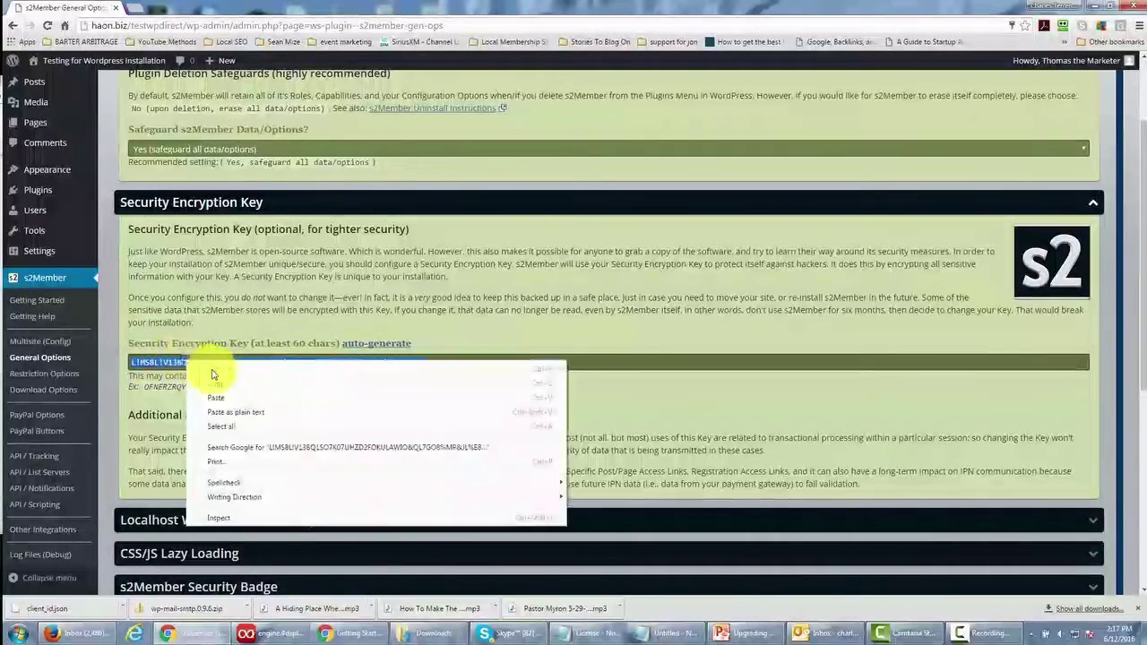
left_click(220, 384)
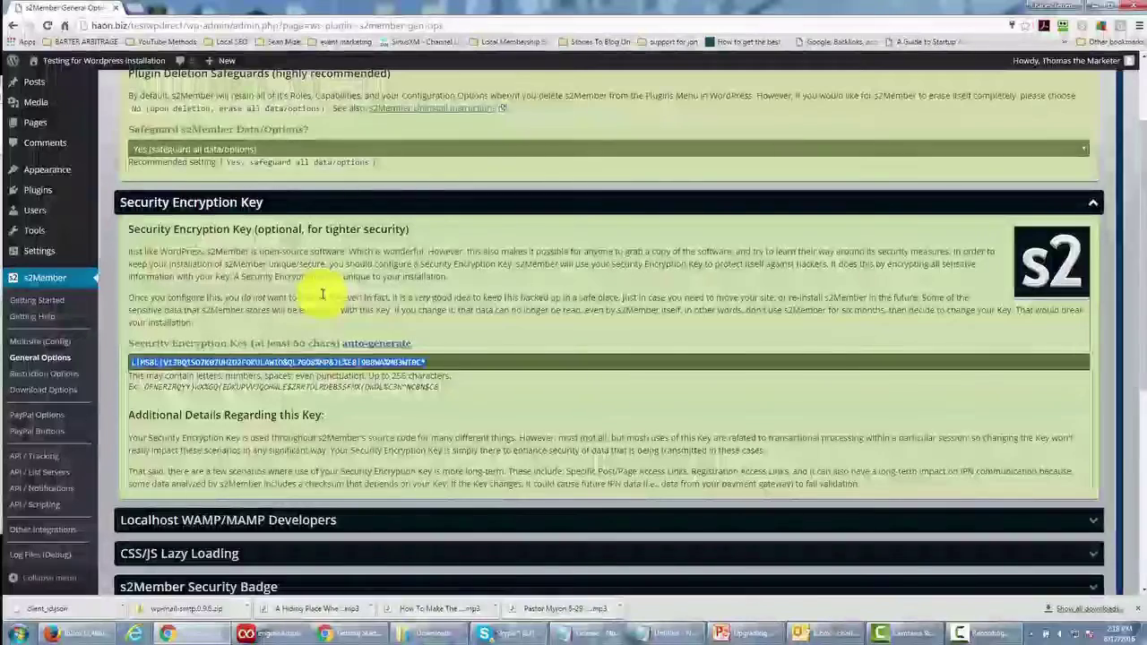
left_click(547, 203)
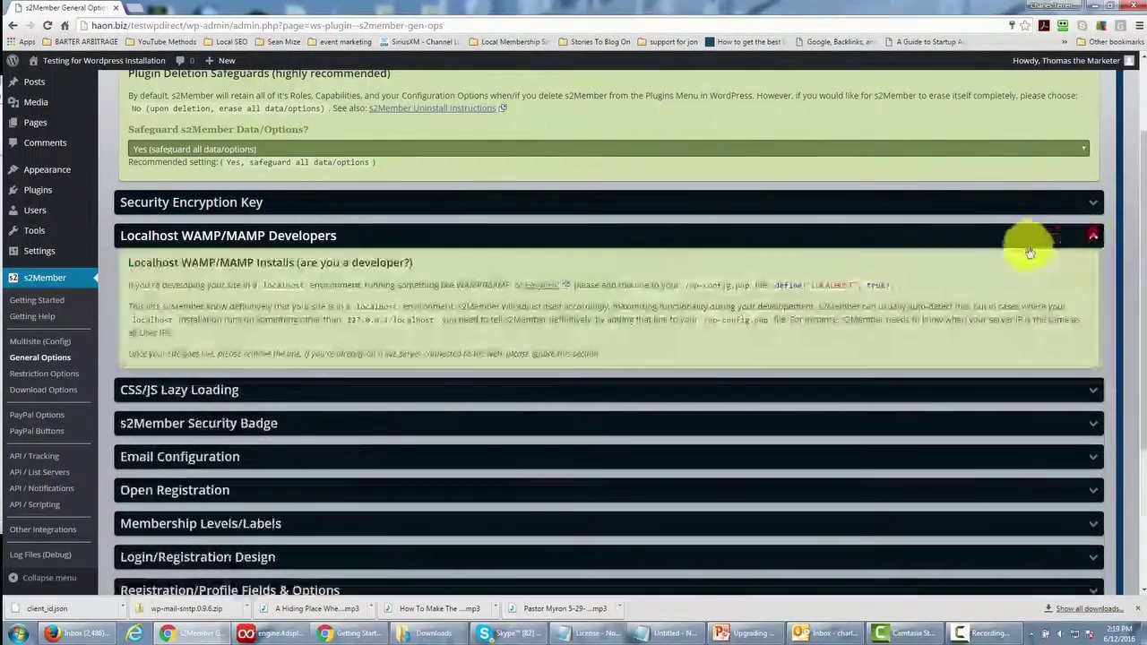
- Review the Localhost WAMP/MAMP Developers and CSS/JS Lazy Loading sections, collapsing each one
left_click(1093, 237)
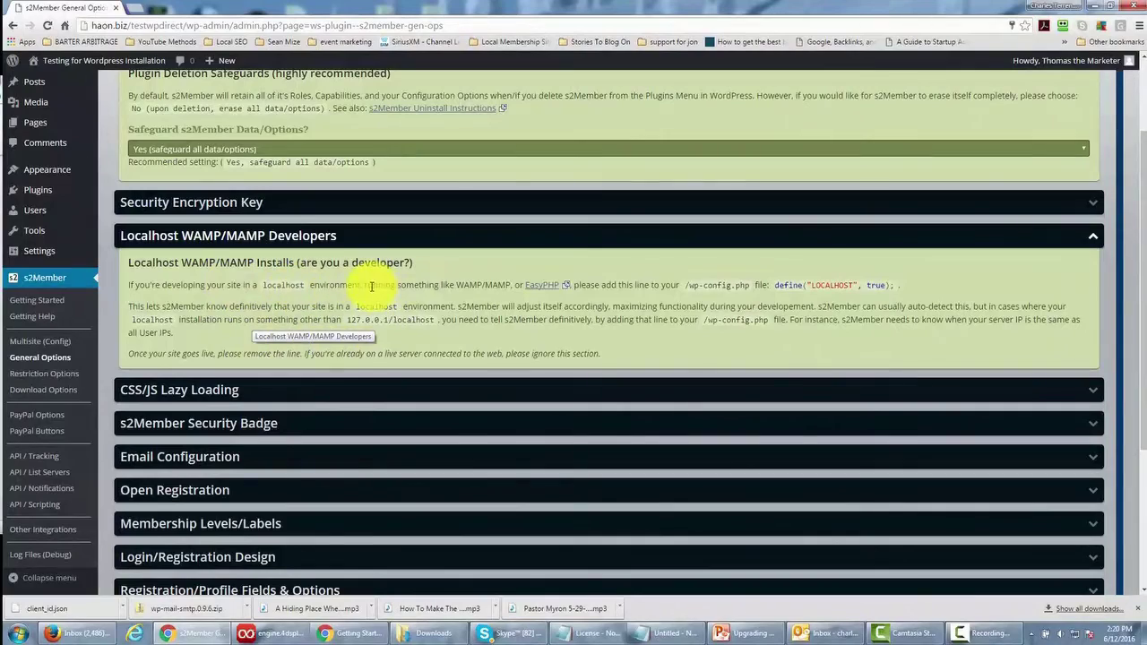
left_click(1093, 238)
left_click(568, 272)
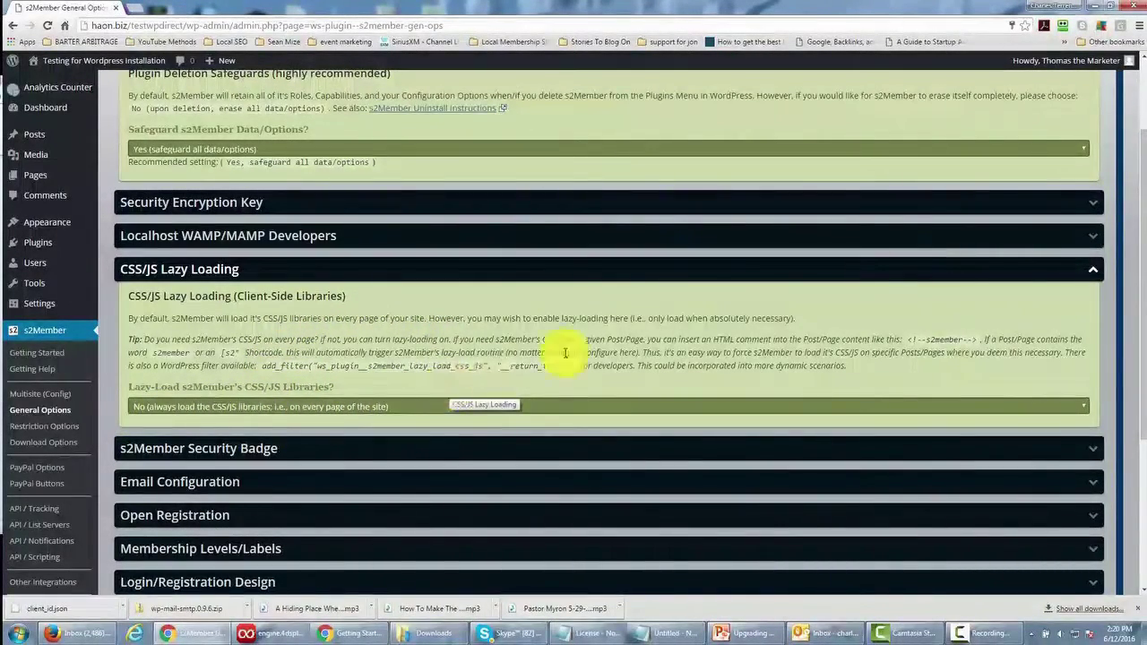
left_click(1091, 274)
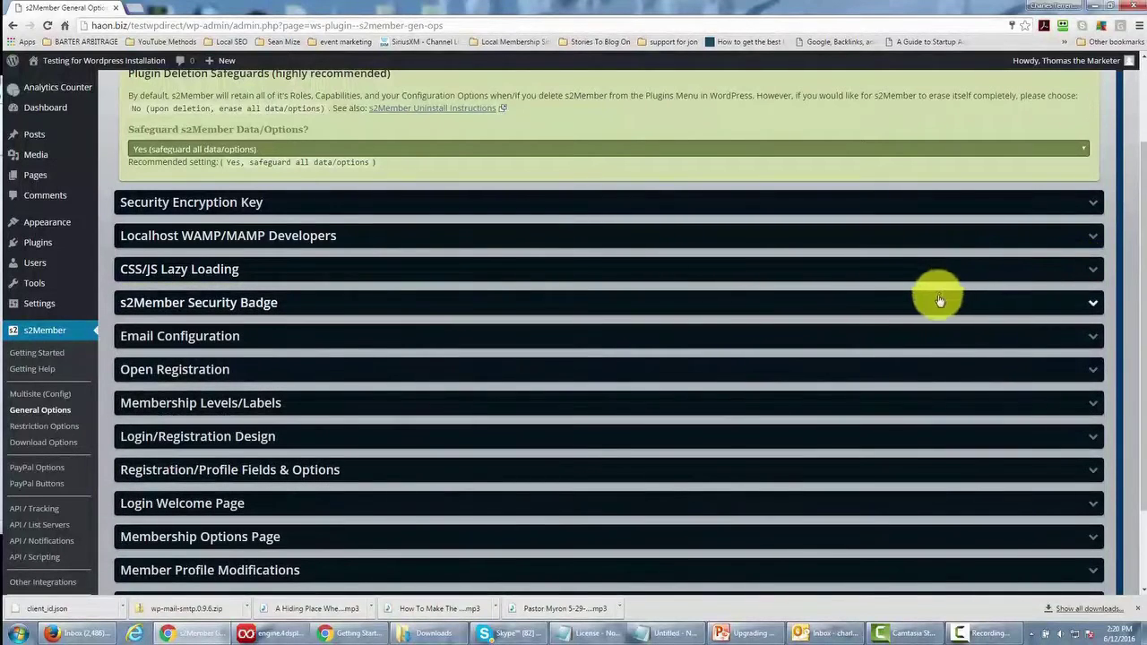
- Review the s2Member Security Badge section with its status API and footer options, and collapse it
left_click(1089, 335)
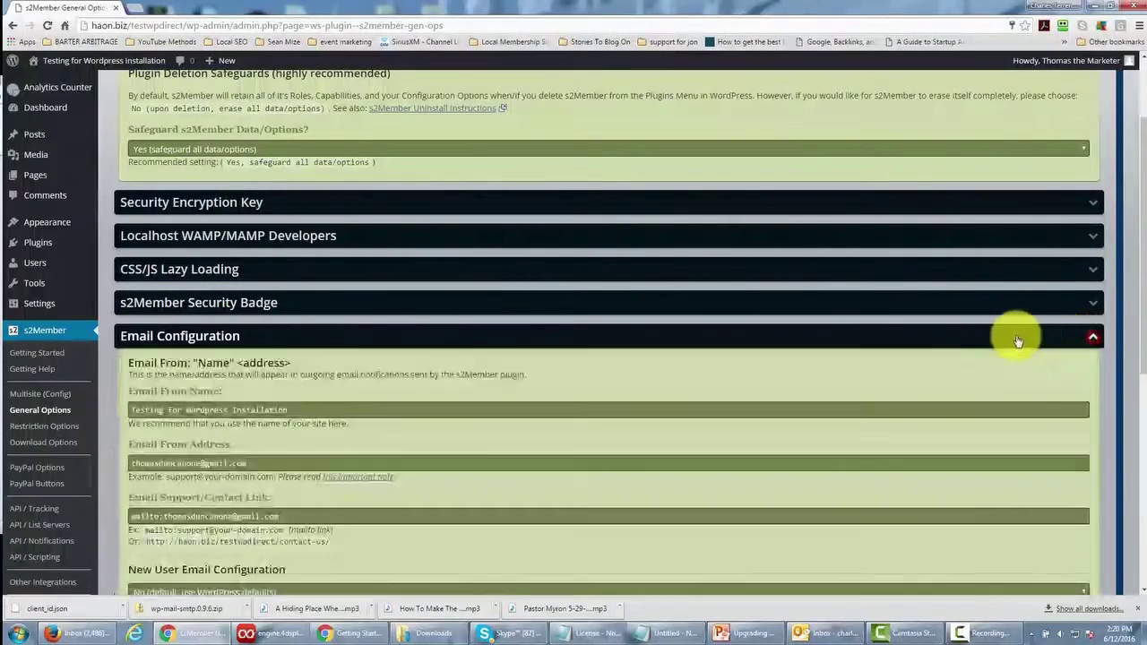
left_click(1092, 338)
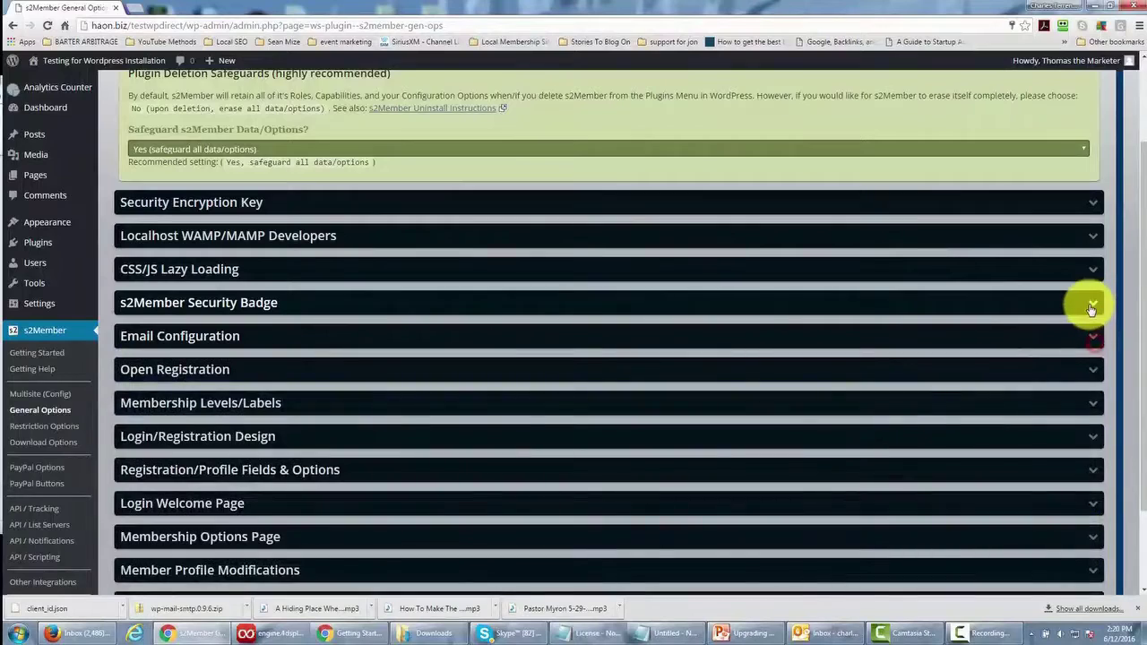
left_click(1090, 302)
scroll(663, 268, "down", 2)
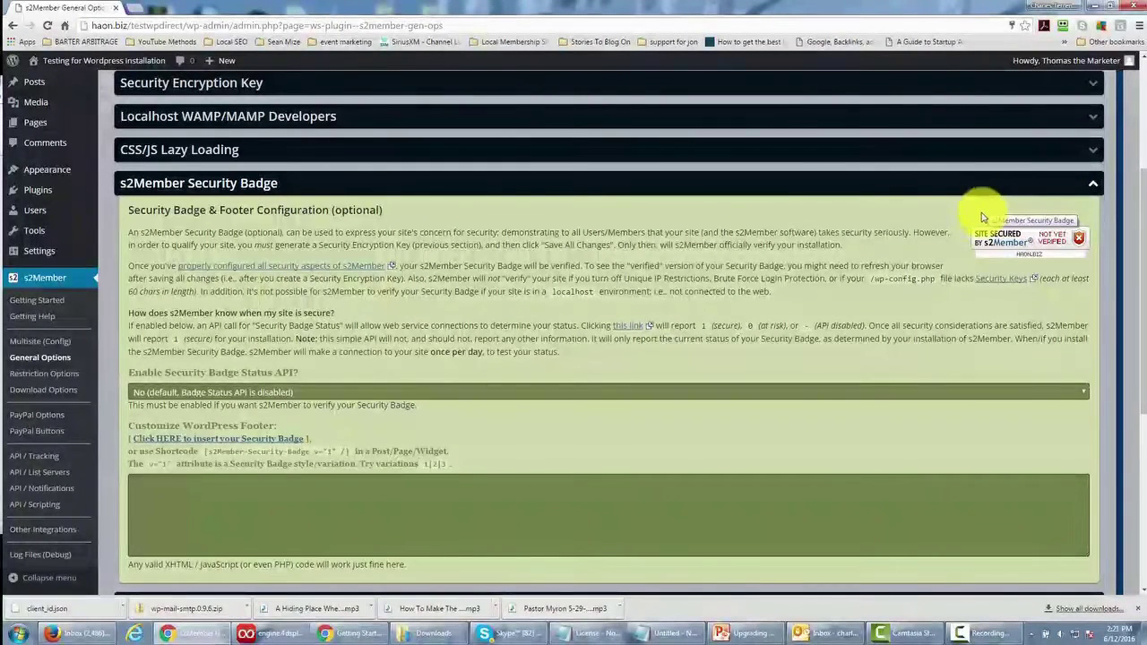
left_click(1093, 187)
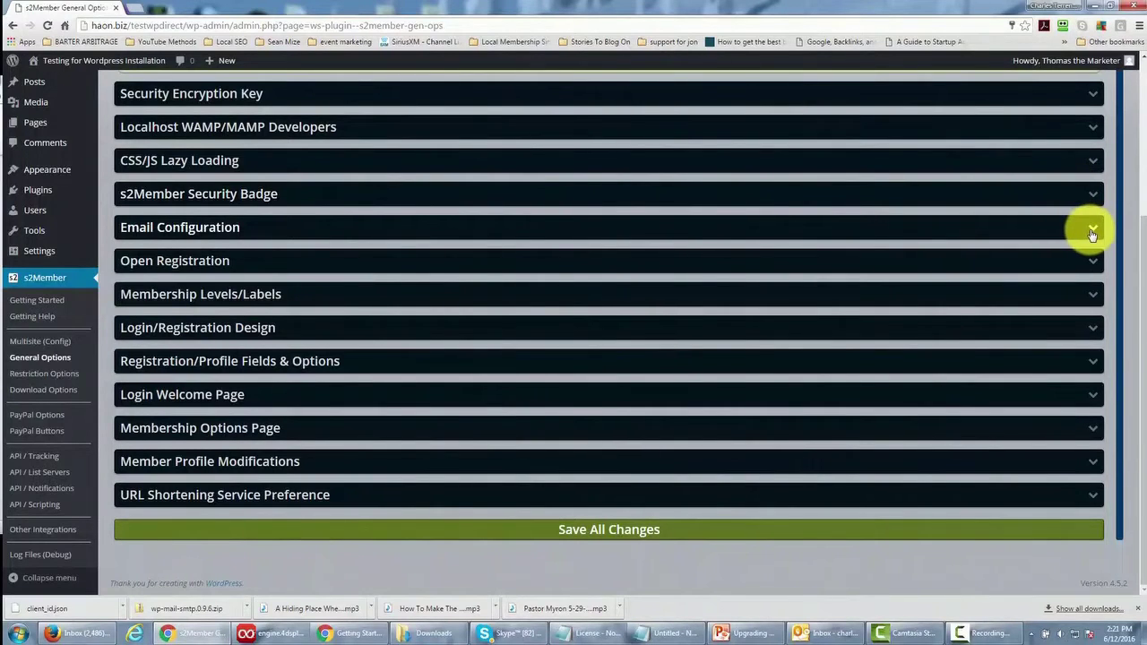
- Set New User Email Configuration to Yes (customize New User Emails with s2Member) in the Email Configuration section
left_click(1093, 233)
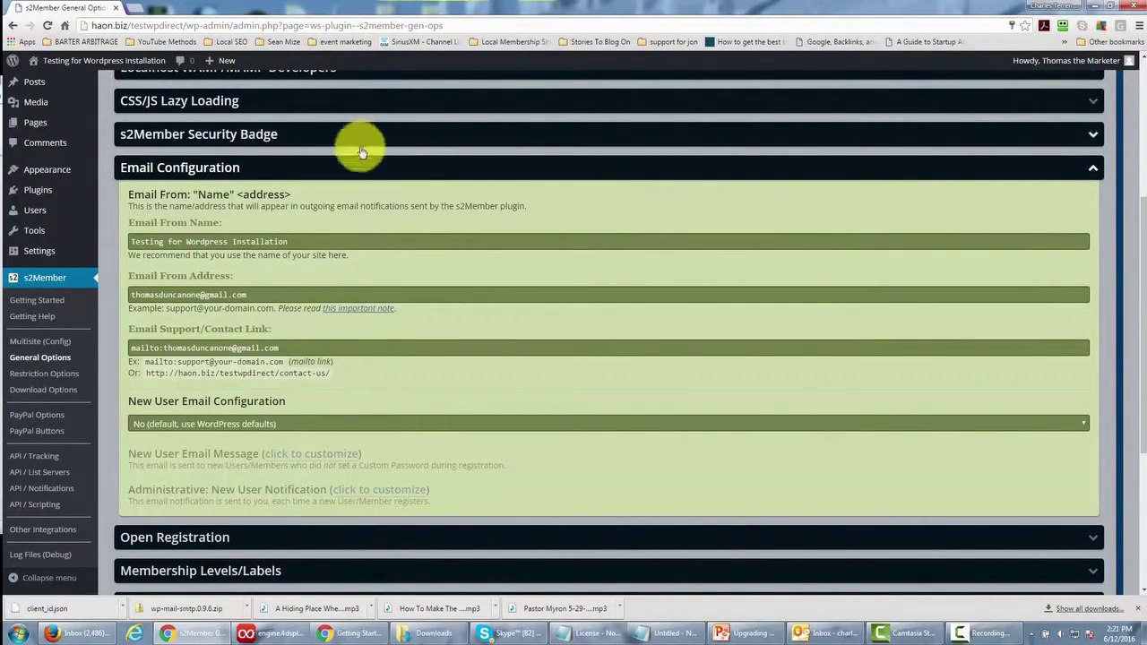
scroll(376, 181, "down", 1)
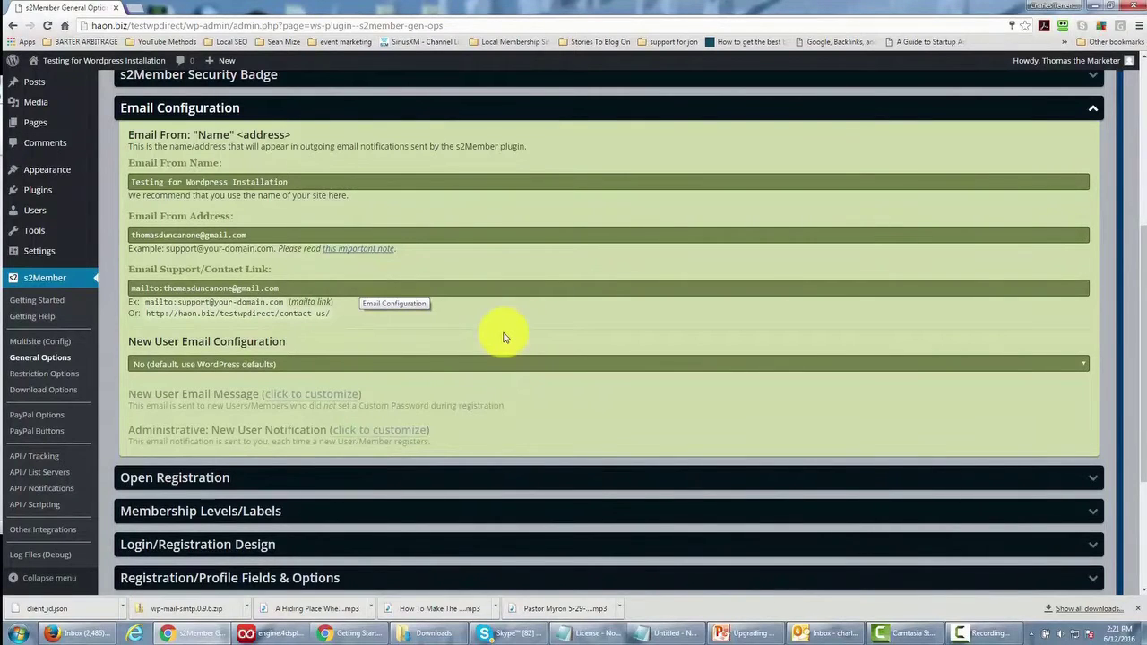
left_click(841, 363)
left_click(821, 394)
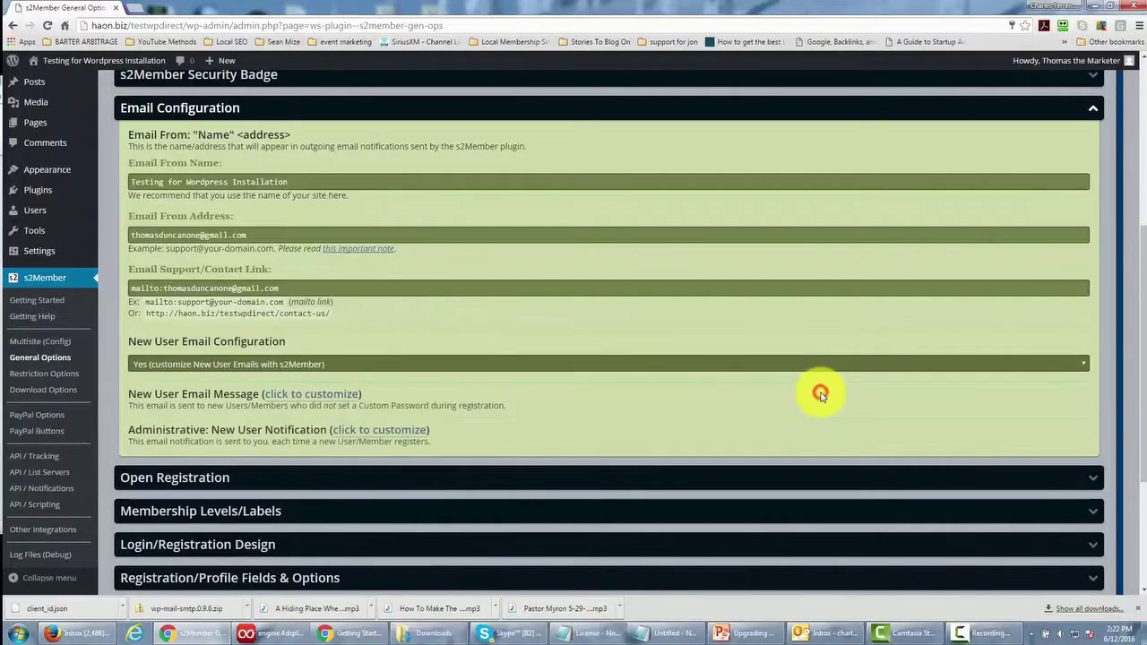
- Expand the New User Email Message customization, examine its subject, body and replacement codes, and collapse it
left_click(313, 396)
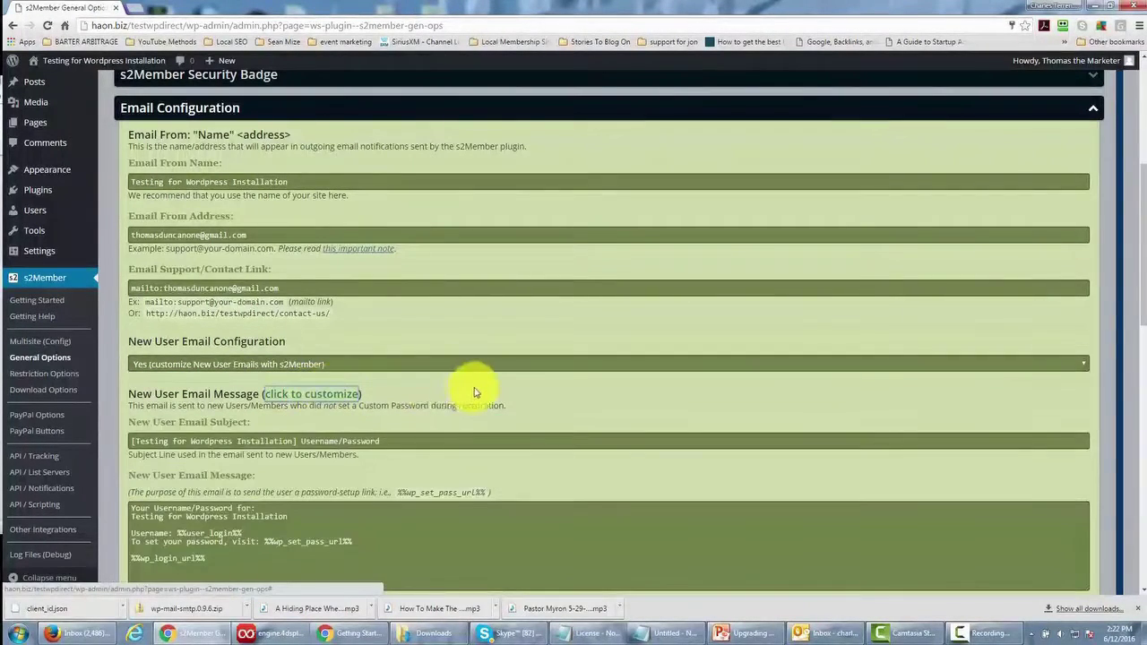
scroll(473, 388, "down", 3)
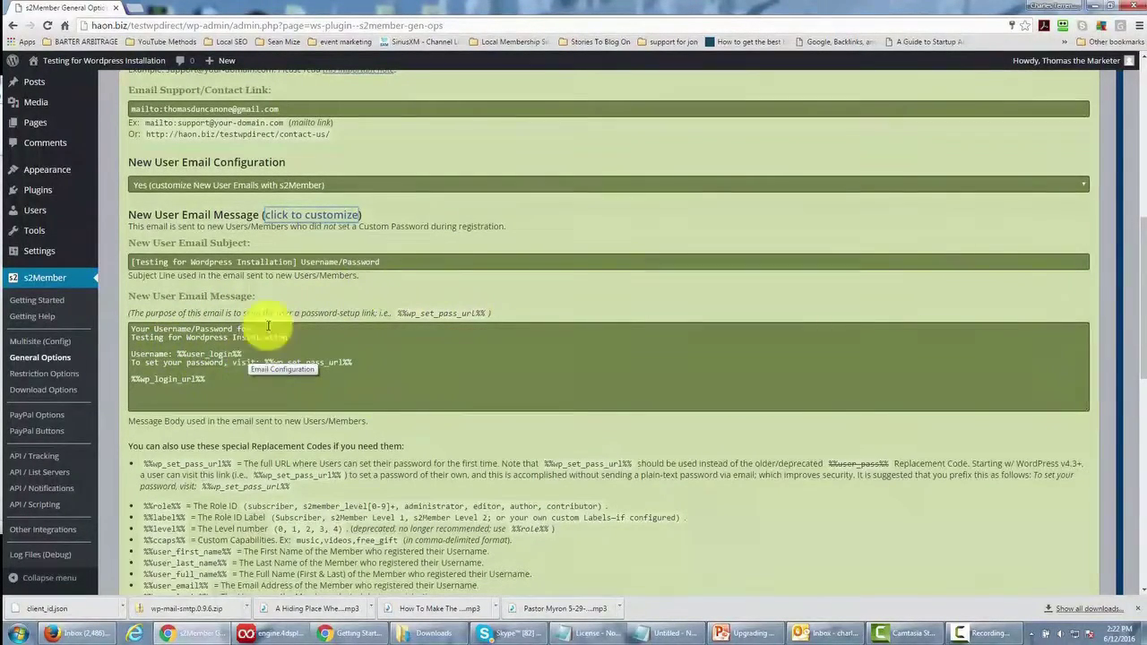
left_click(342, 212)
- Review the Open Registration setting and the Membership Levels/Labels section, including the level labels and the option to force them in WordPress
left_click(645, 298)
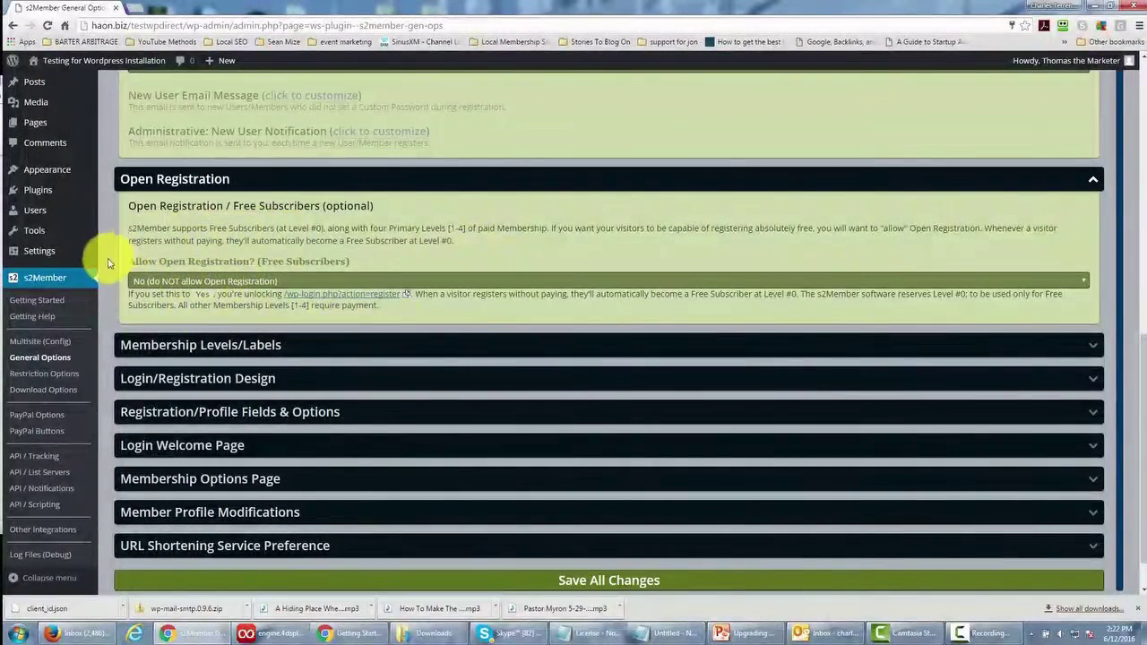
left_click(1092, 180)
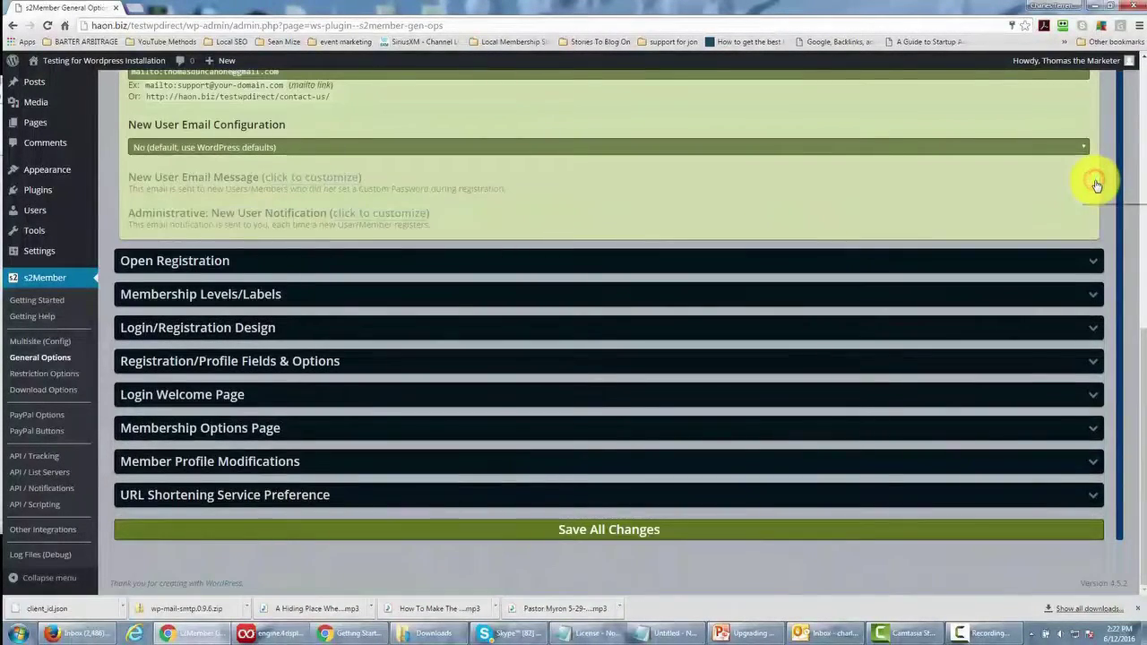
left_click(1093, 294)
scroll(590, 247, "down", 1)
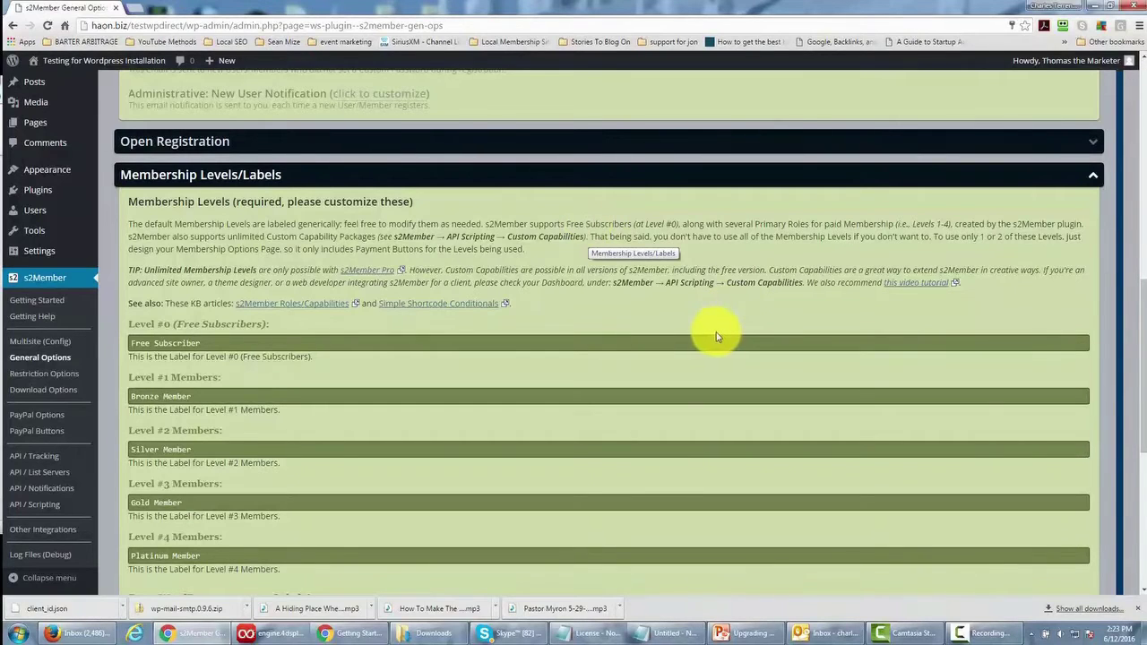
scroll(717, 341, "down", 1)
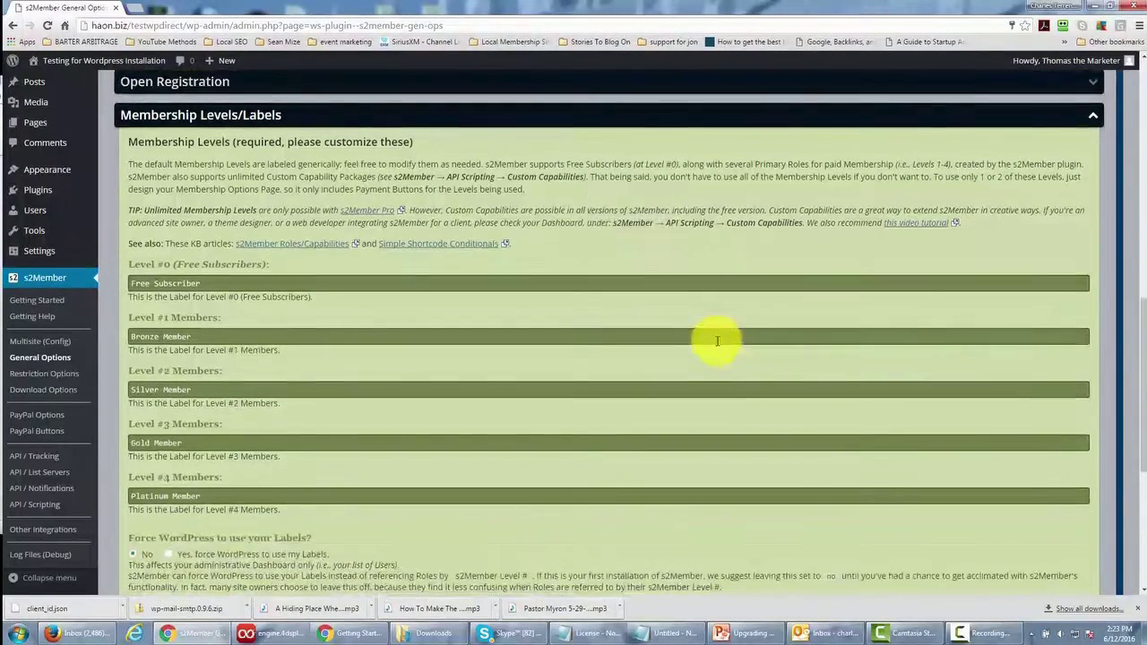
scroll(717, 340, "down", 3)
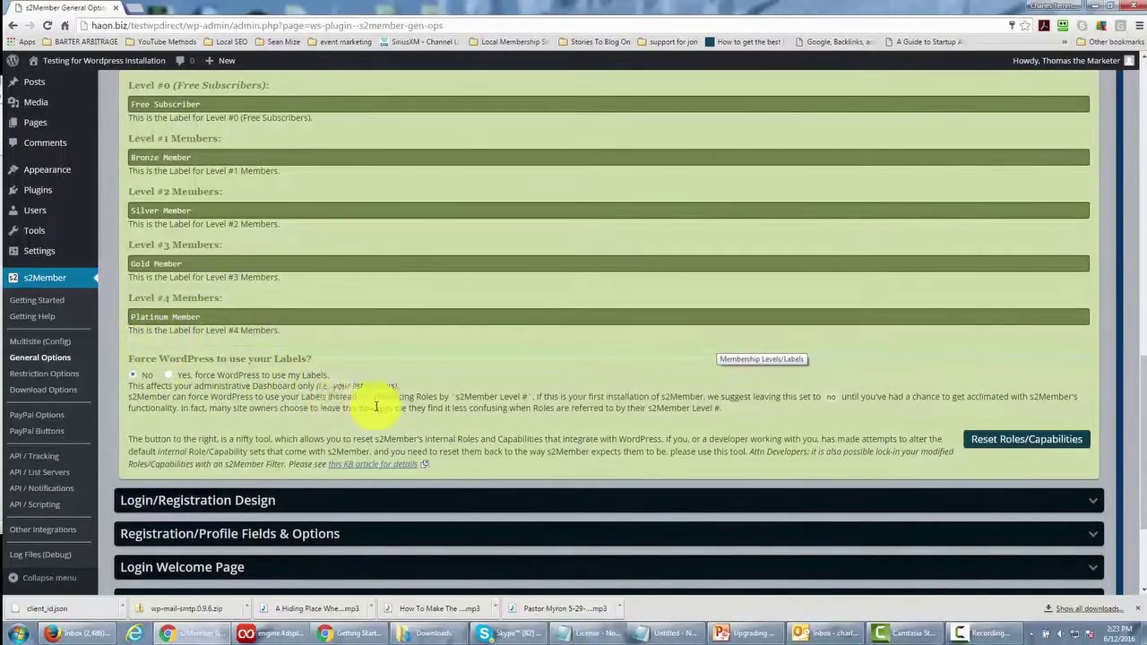
scroll(730, 421, "down", 3)
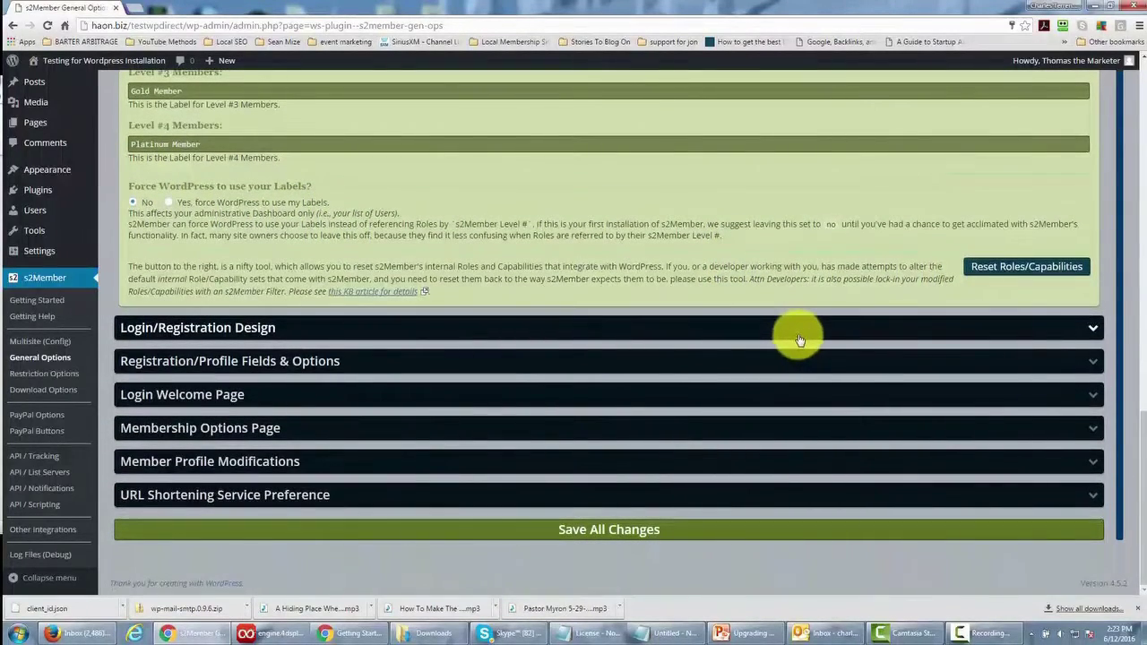
- Expand the Login/Registration Design section and review its functionality, font and background settings
left_click(799, 333)
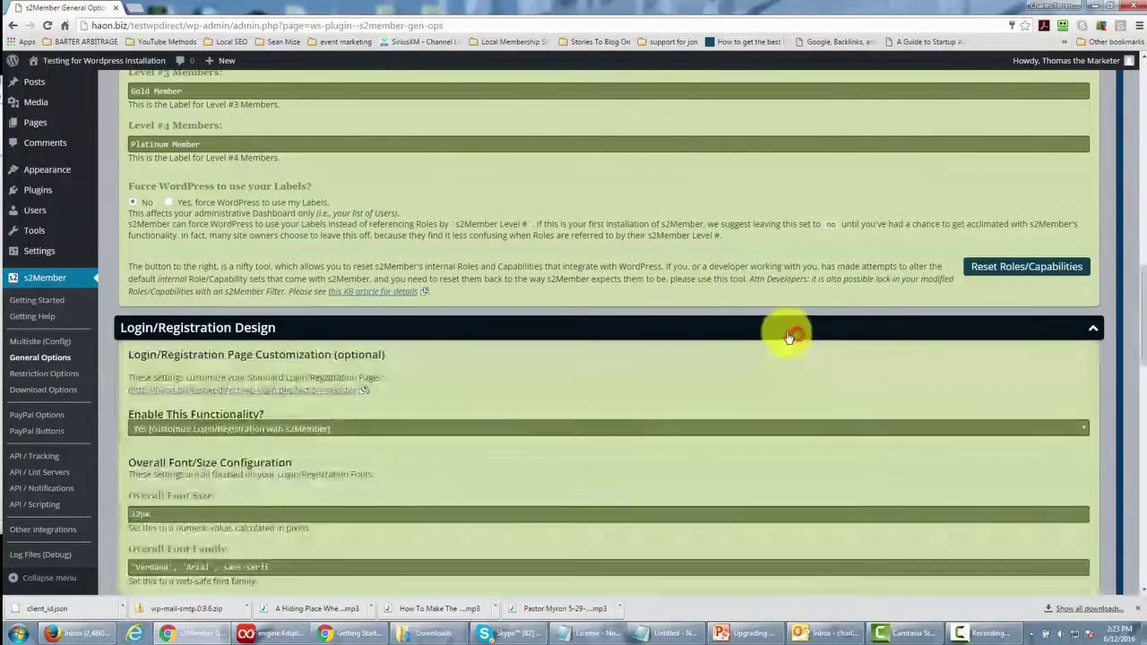
scroll(713, 299, "down", 2)
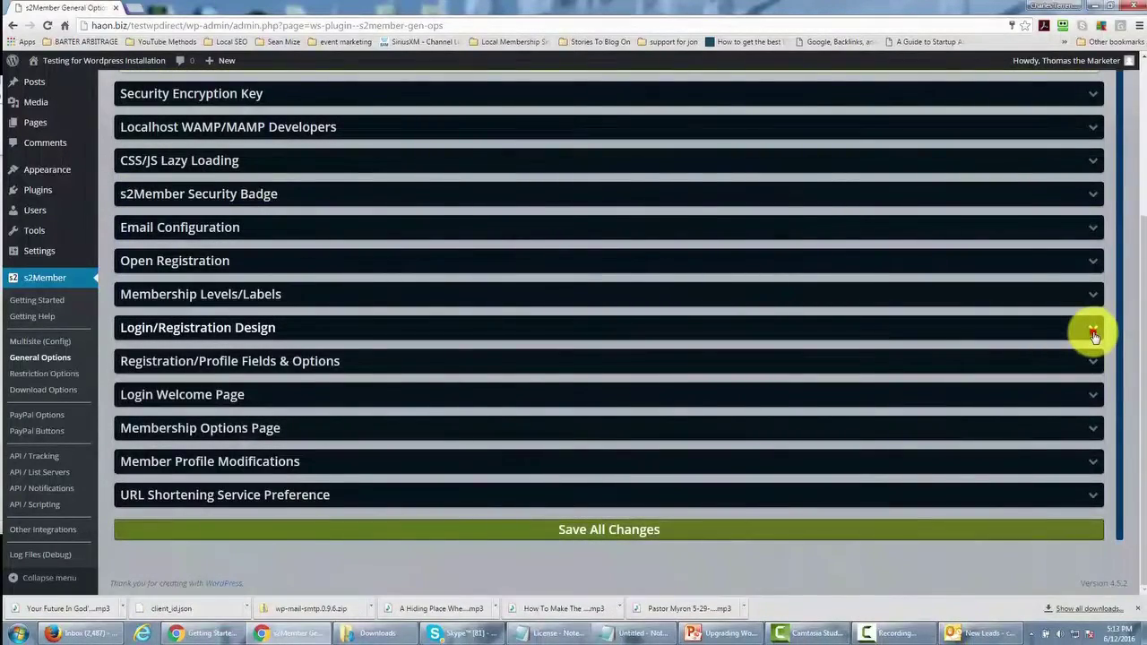
left_click(1093, 334)
scroll(686, 295, "down", 3)
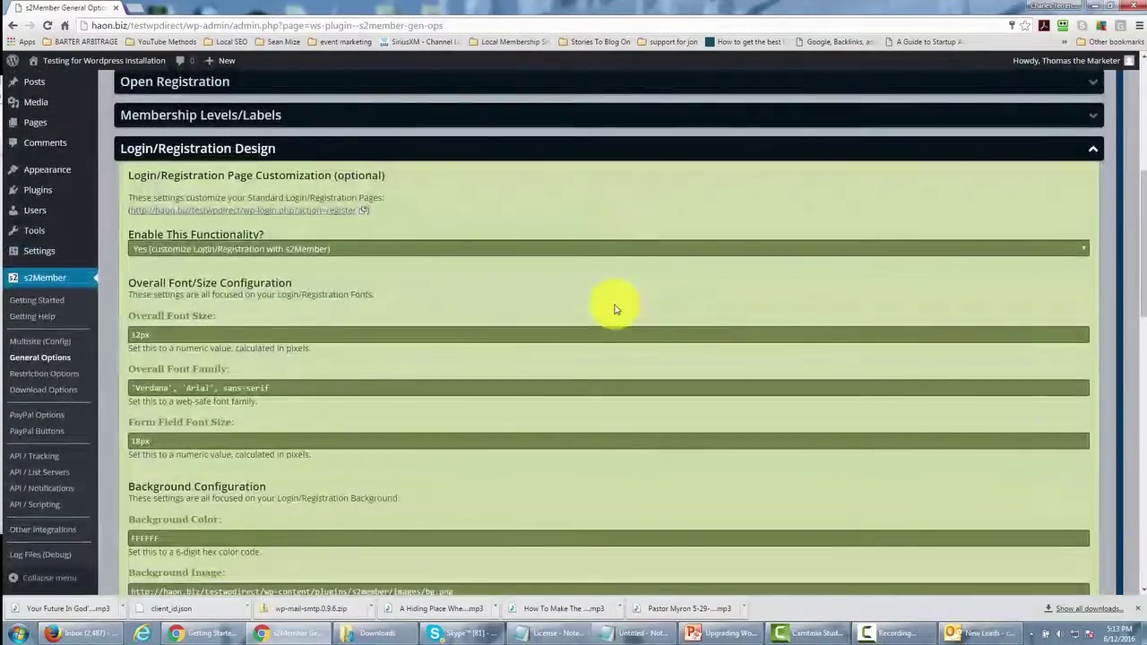
scroll(615, 309, "down", 2)
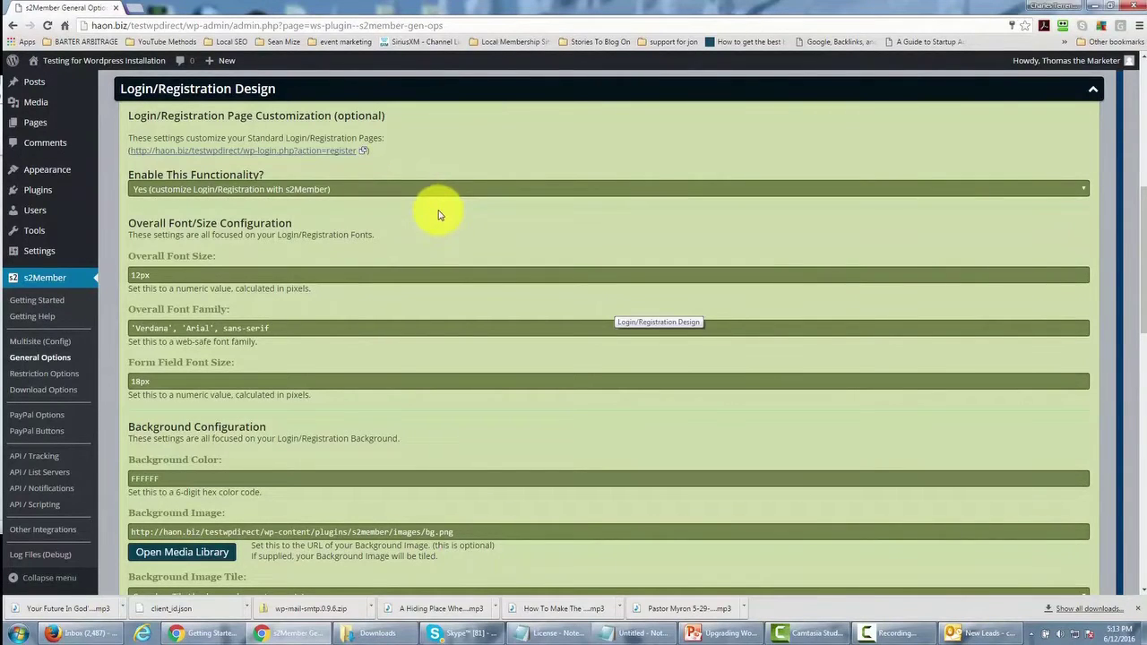
scroll(414, 203, "down", 4)
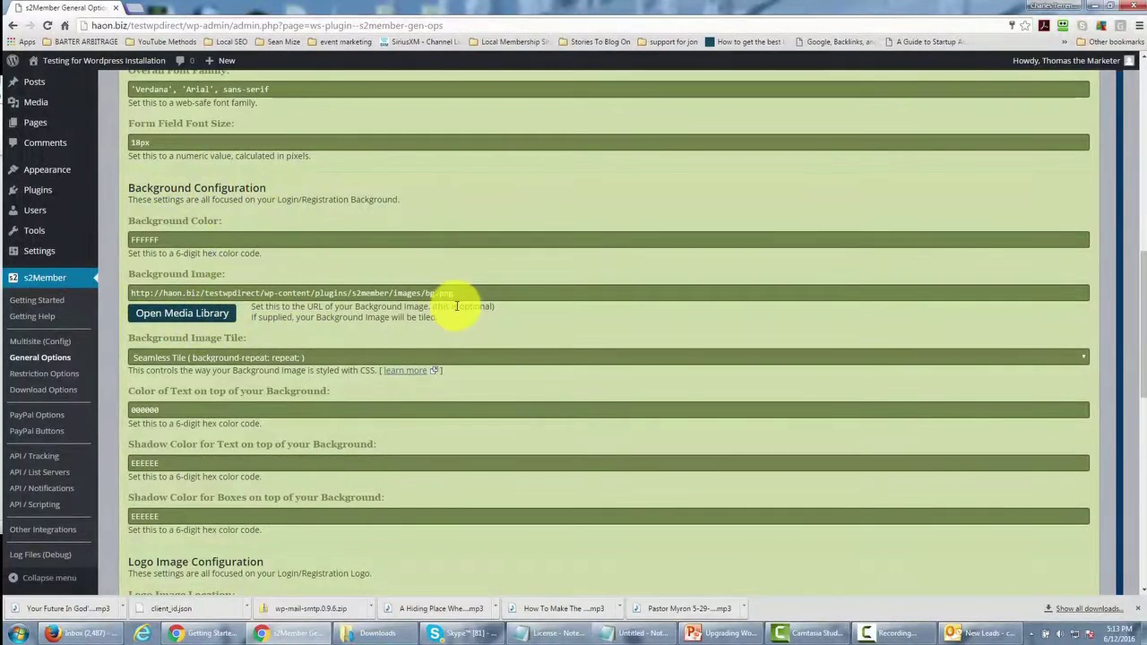
- Examine the Background Image and Logo Image Location URLs of the login/registration page design
left_click_drag(464, 294, 140, 283)
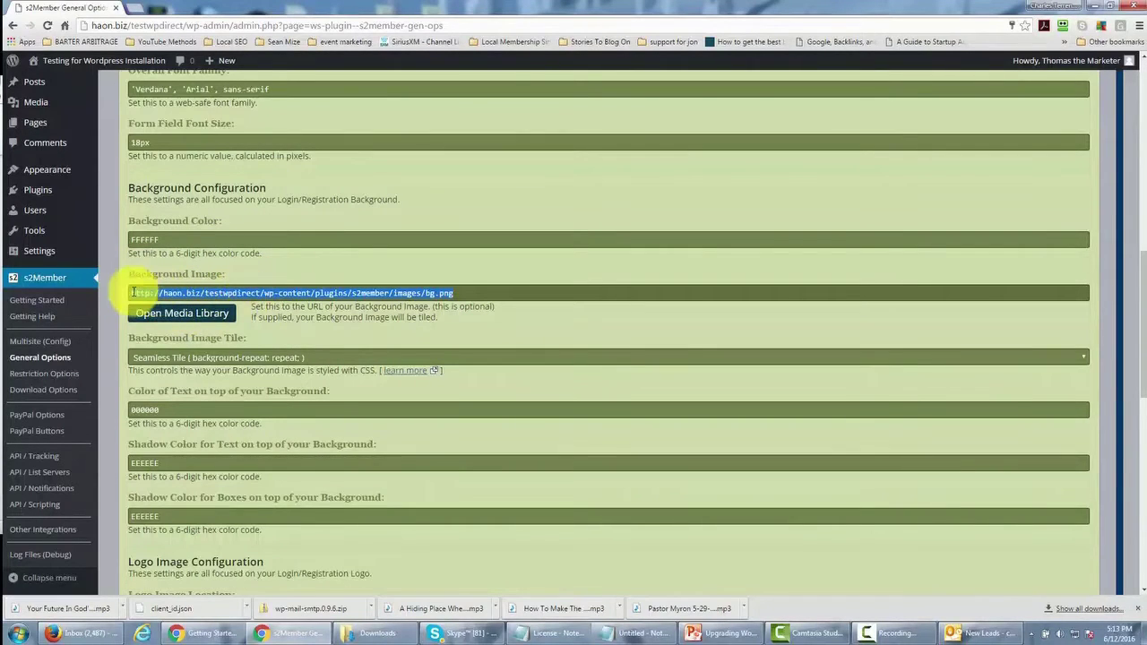
left_click_drag(130, 293, 473, 305)
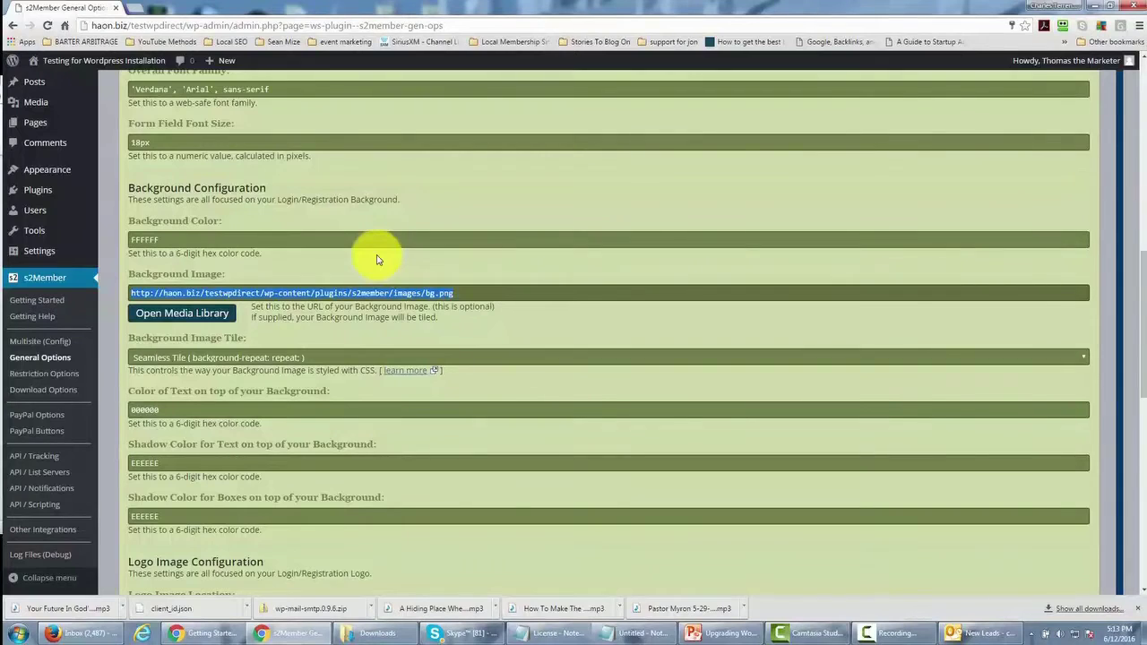
scroll(377, 259, "down", 3)
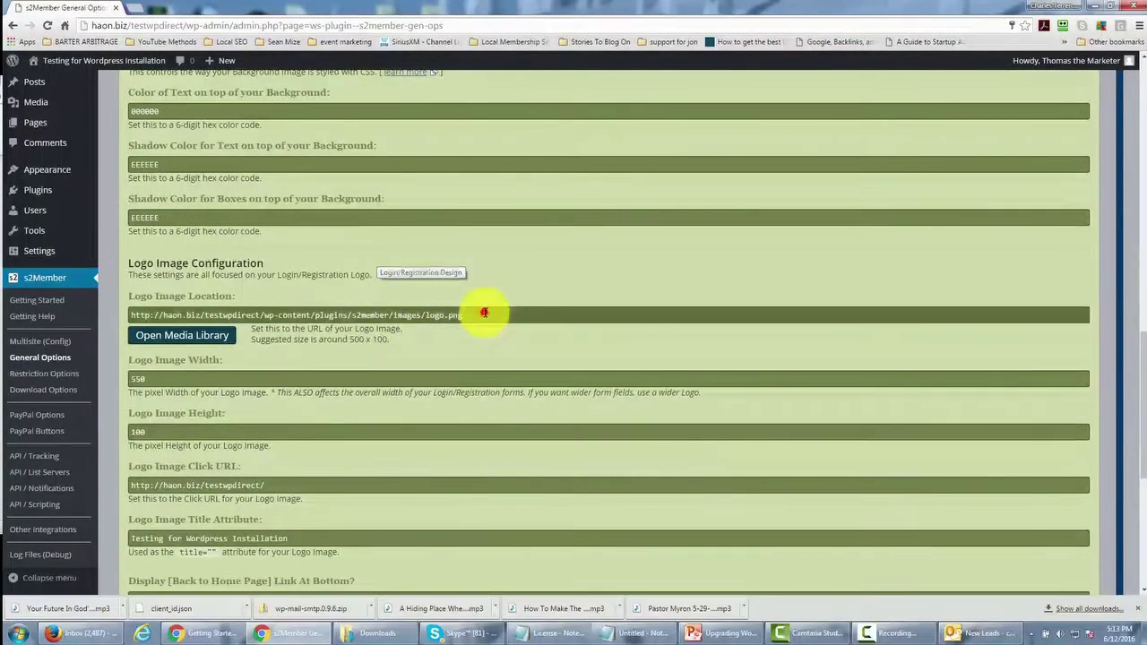
left_click_drag(487, 315, 134, 315)
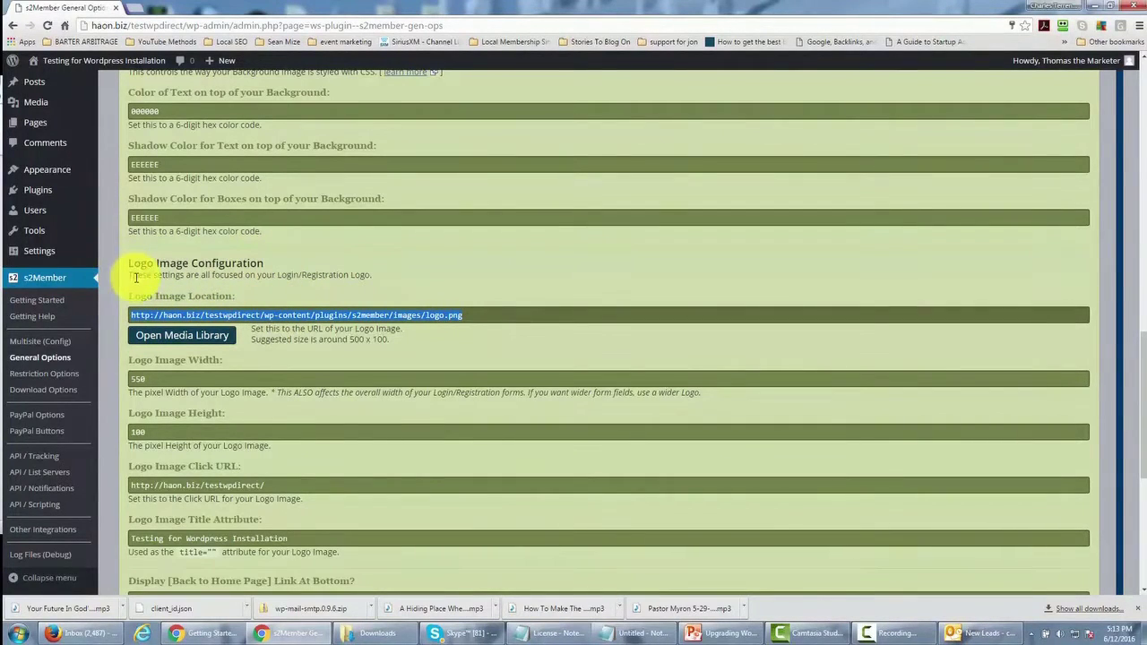
scroll(256, 302, "up", 3)
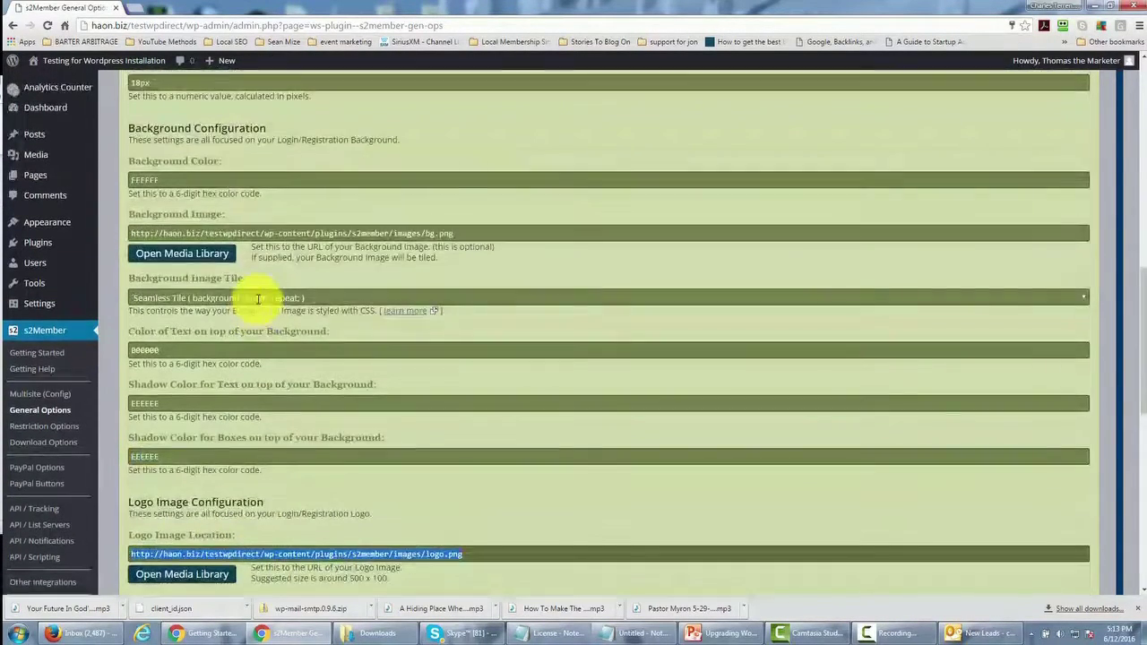
scroll(268, 262, "up", 1)
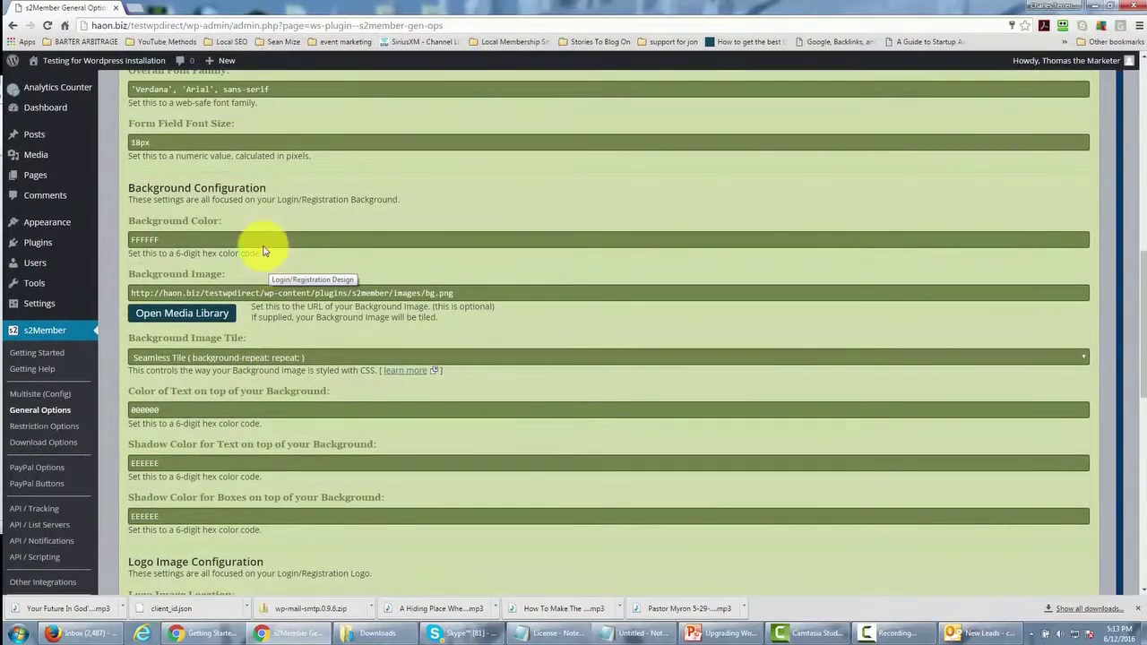
- Review the background colours and the logo image size, click URL and title attribute of the login/registration page design
scroll(240, 193, "up", 1)
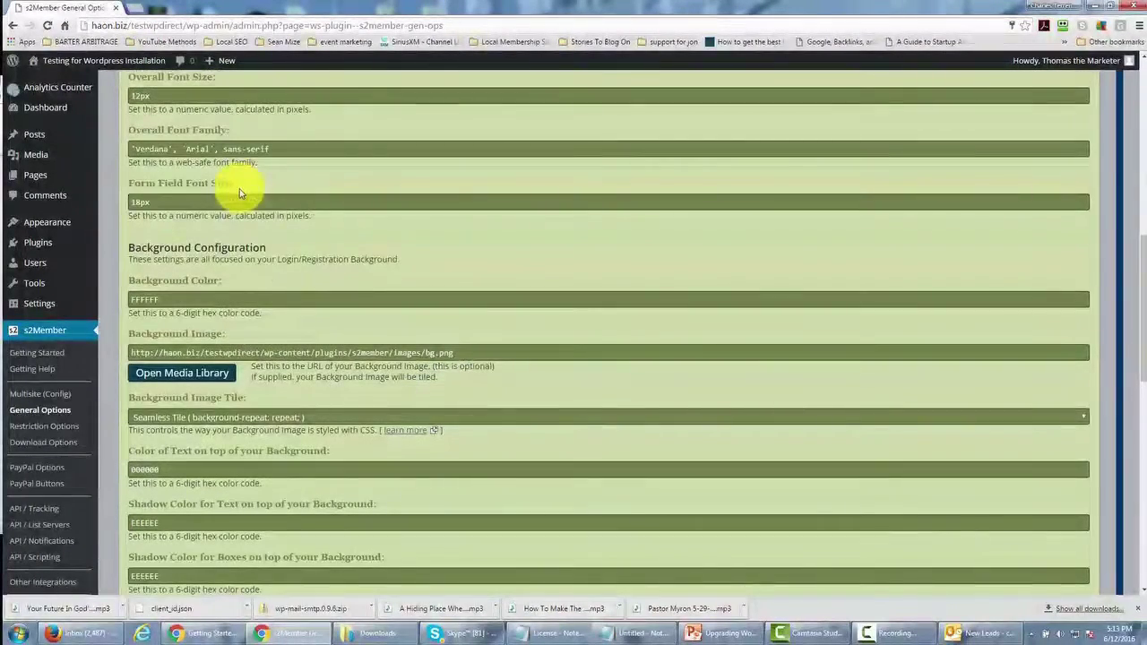
scroll(241, 201, "down", 5)
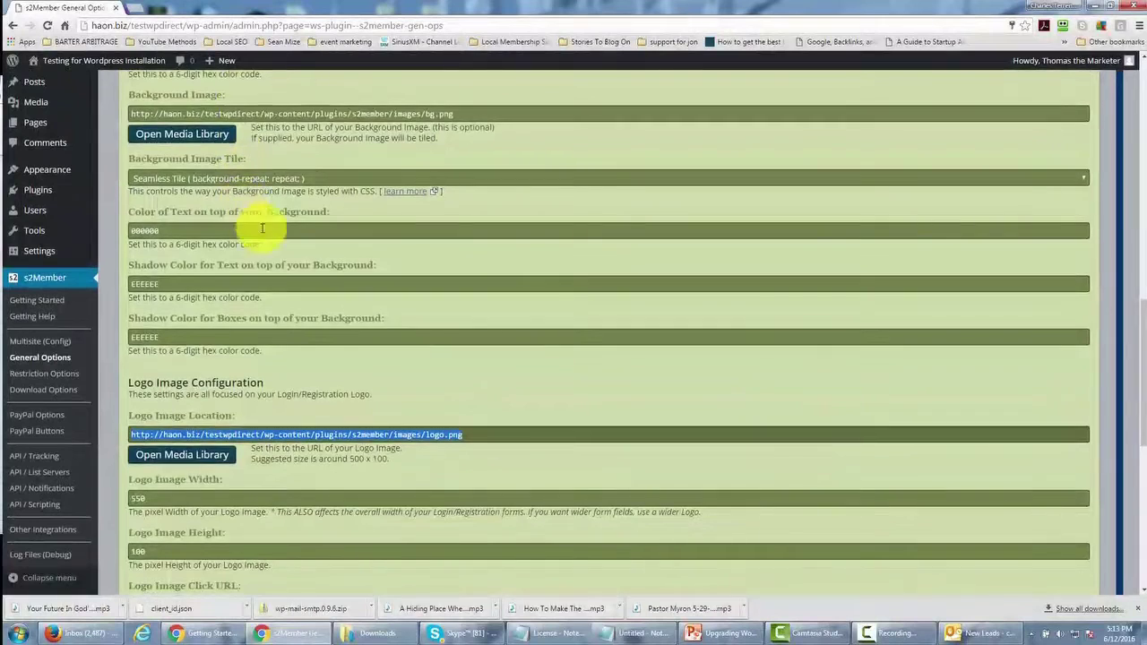
scroll(397, 264, "down", 2)
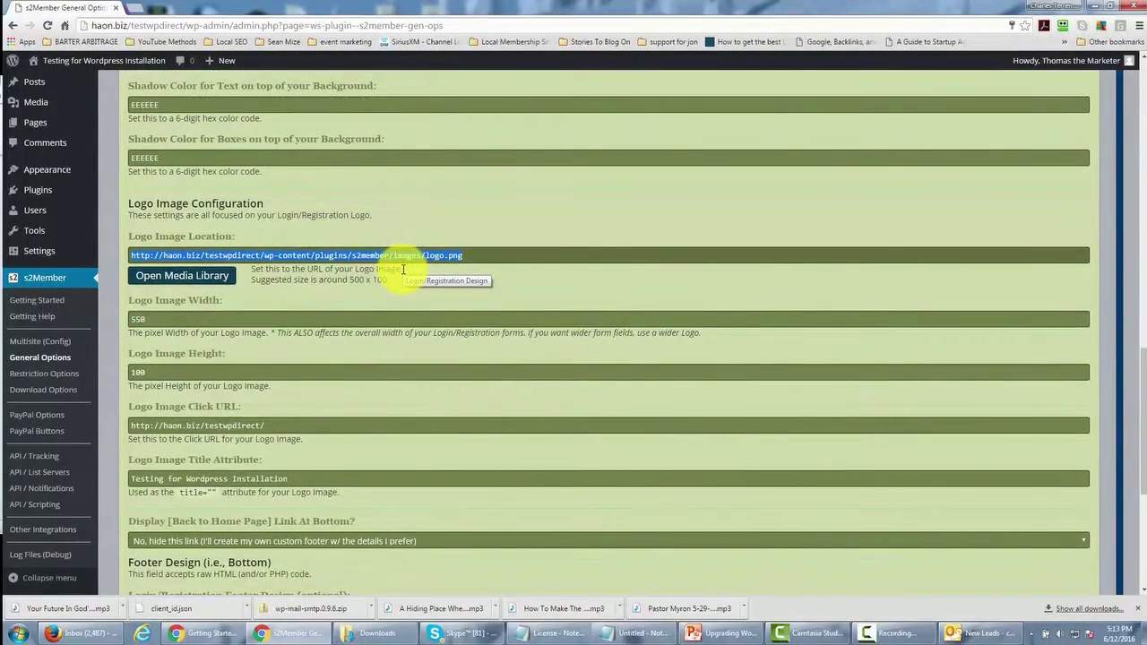
scroll(403, 270, "down", 1)
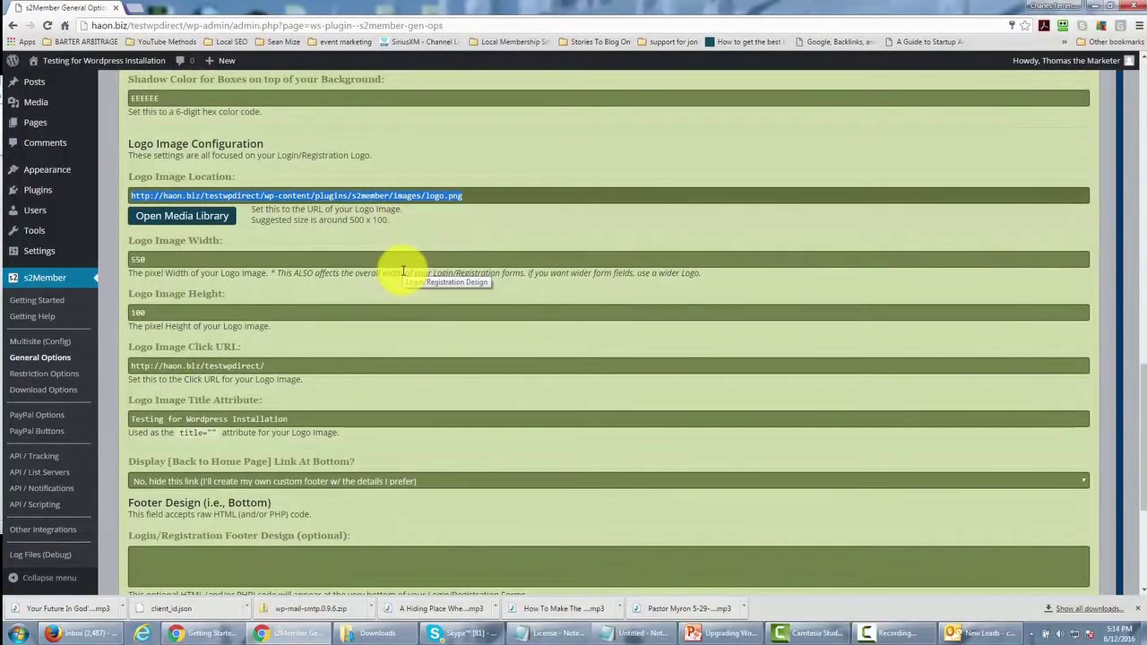
scroll(403, 271, "down", 1)
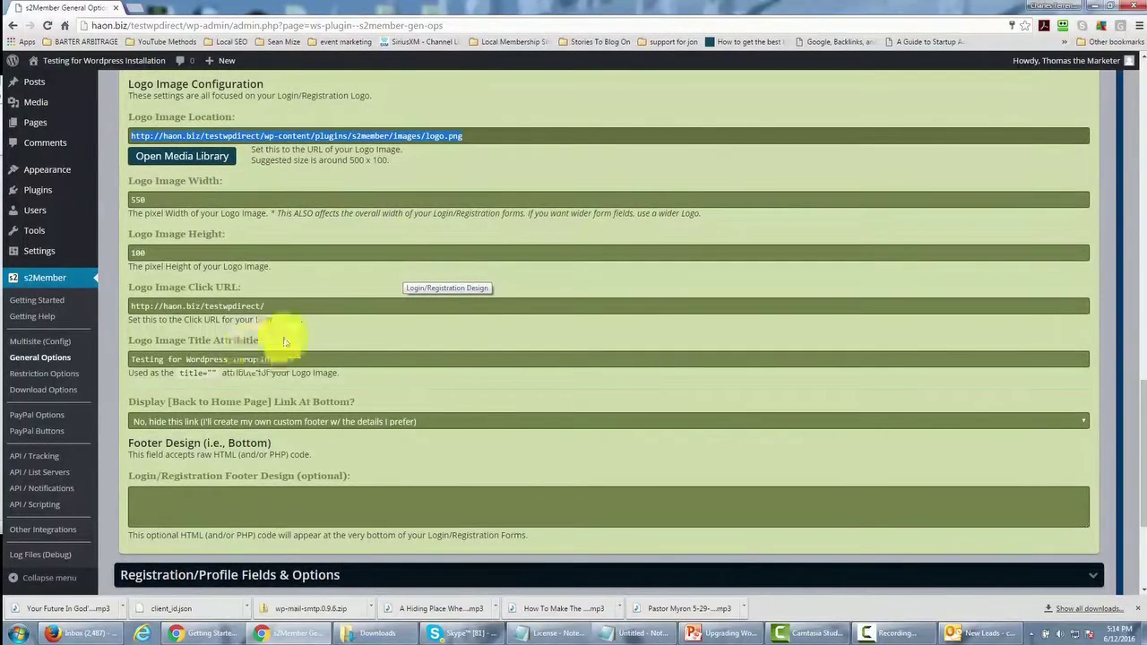
left_click_drag(167, 353, 266, 363)
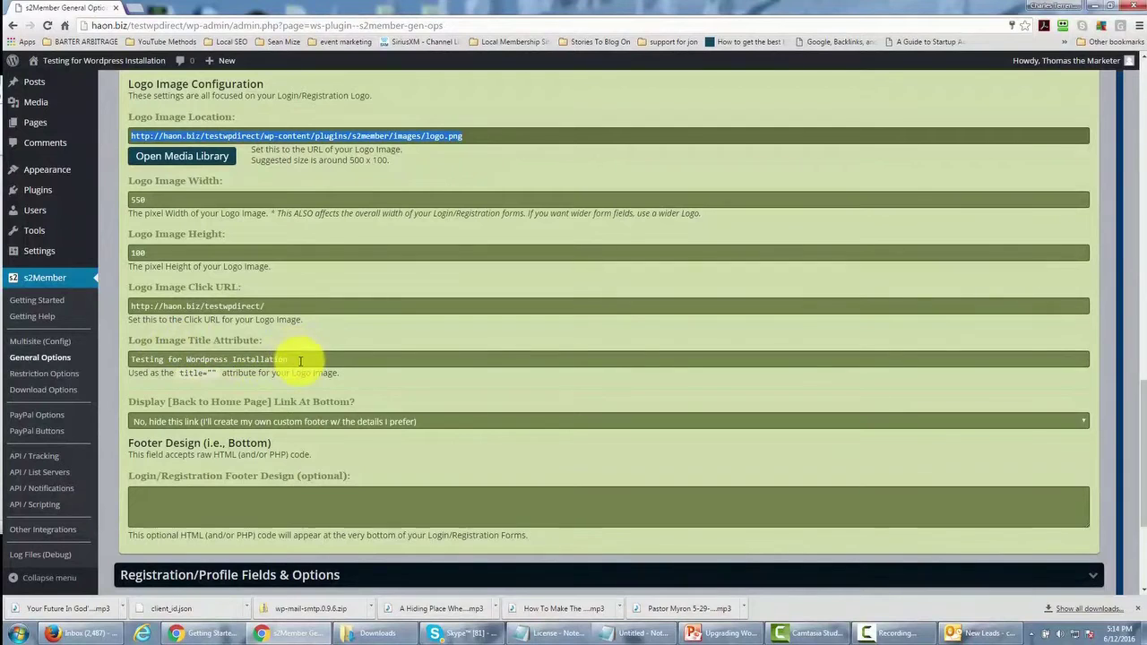
left_click_drag(291, 360, 277, 378)
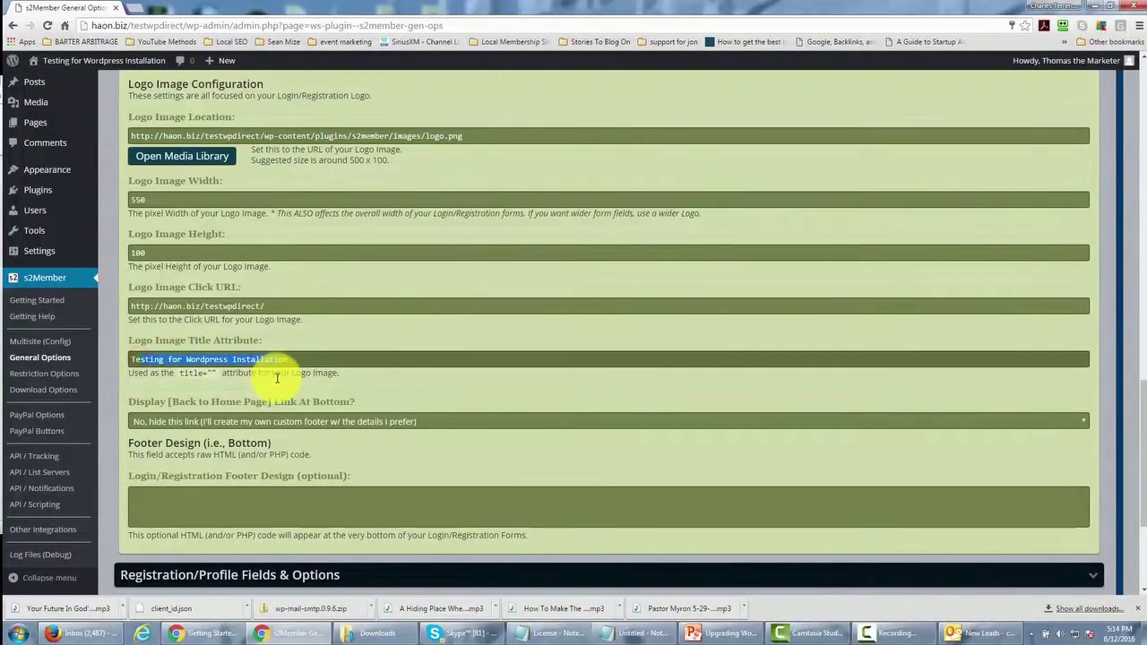
left_click(322, 328)
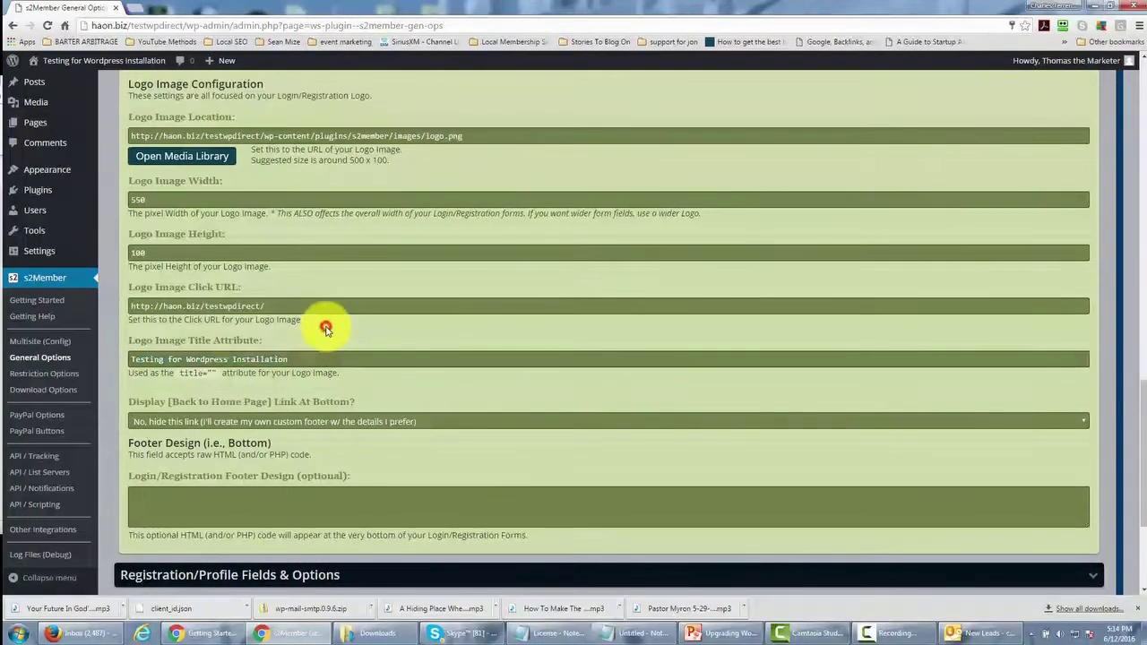
- Check the home page link and footer design settings, and collapse the Login/Registration Design section
scroll(322, 327, "down", 2)
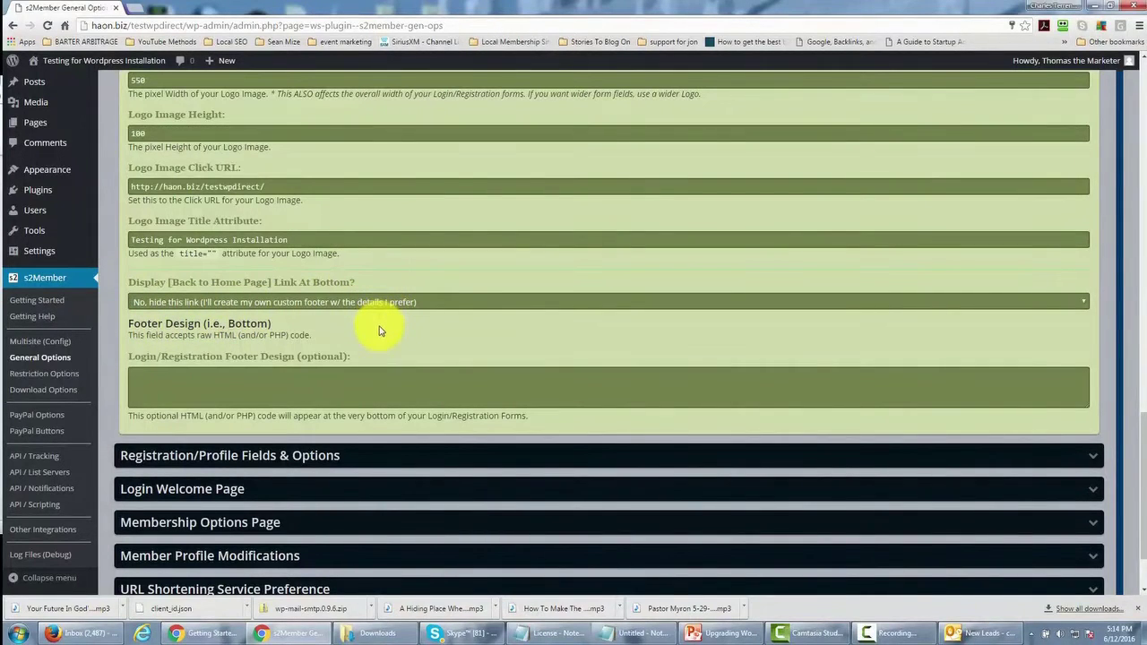
scroll(538, 376, "up", 10)
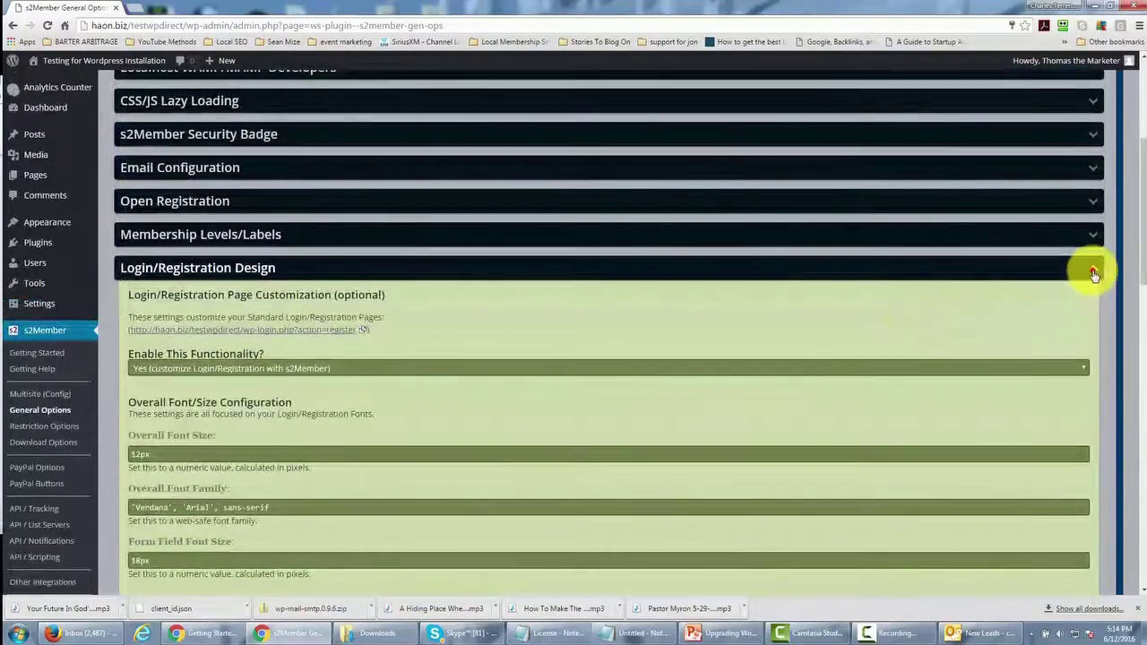
left_click(1093, 272)
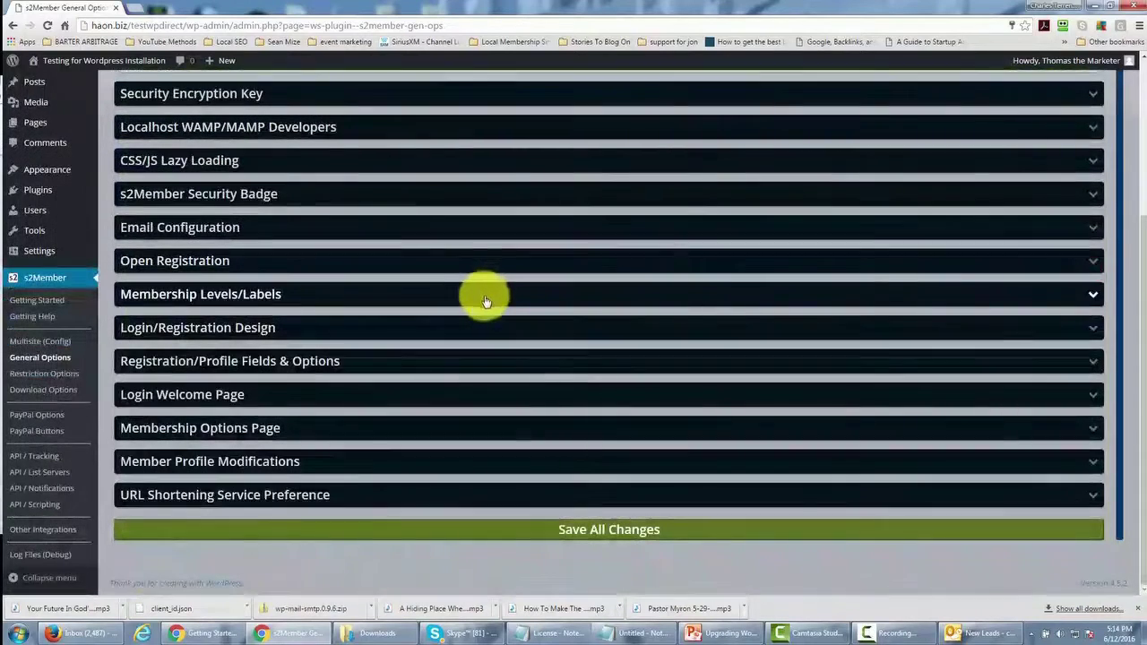
- Expand the Registration/Profile Fields & Options section, review its custom field, name, password and email settings, and collapse it
left_click(354, 363)
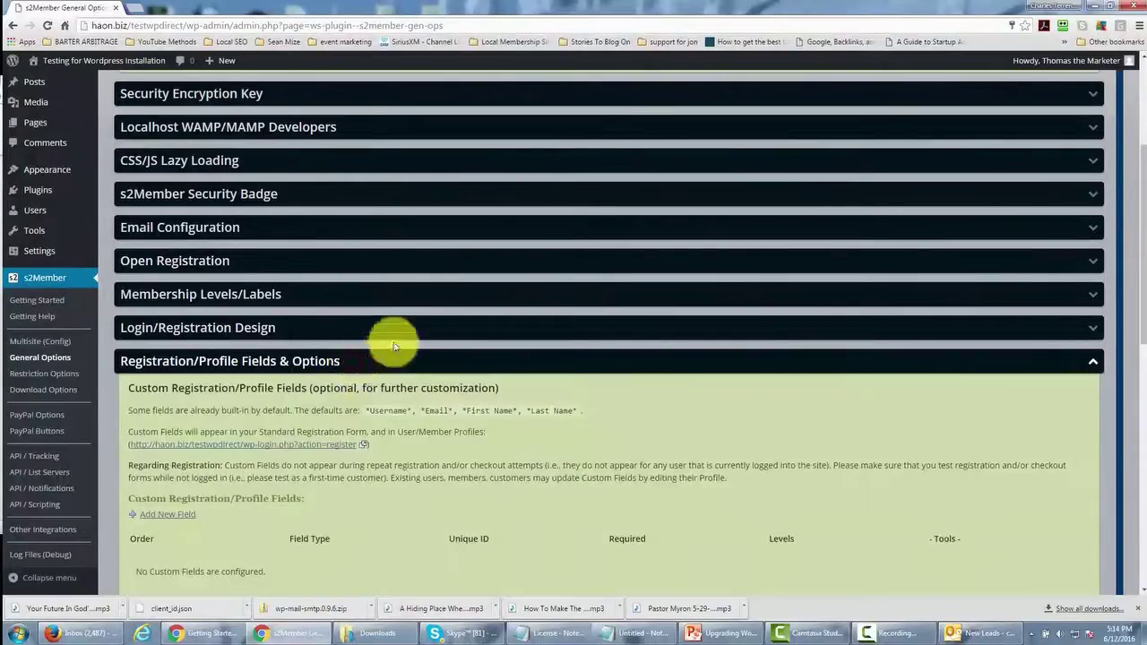
scroll(445, 305, "down", 3)
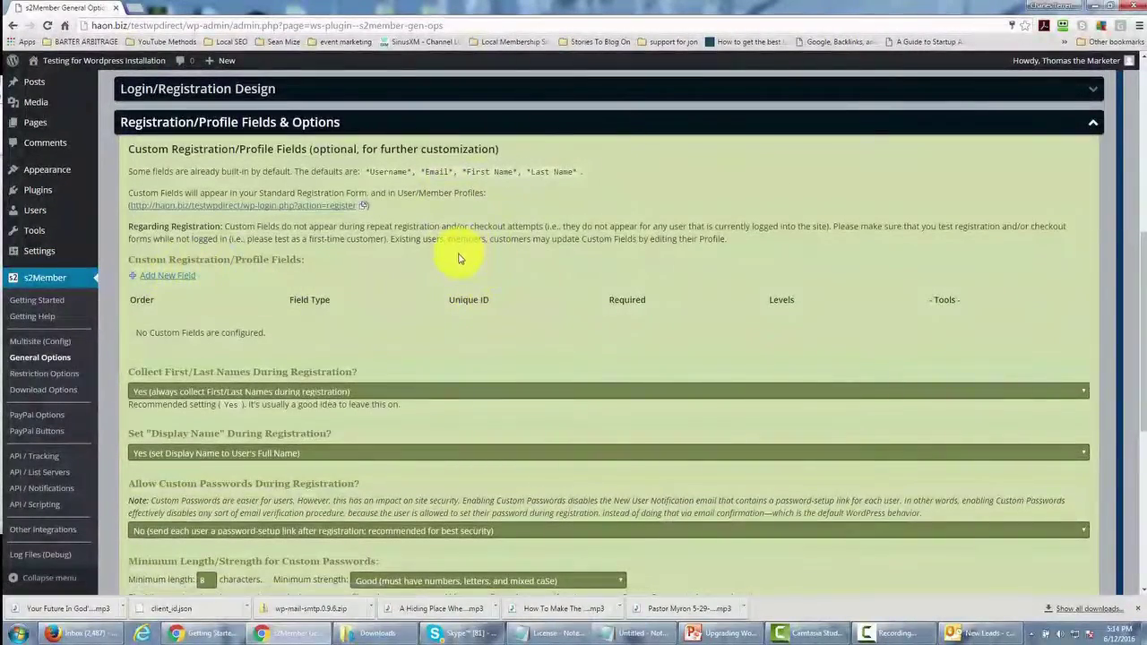
scroll(460, 257, "down", 1)
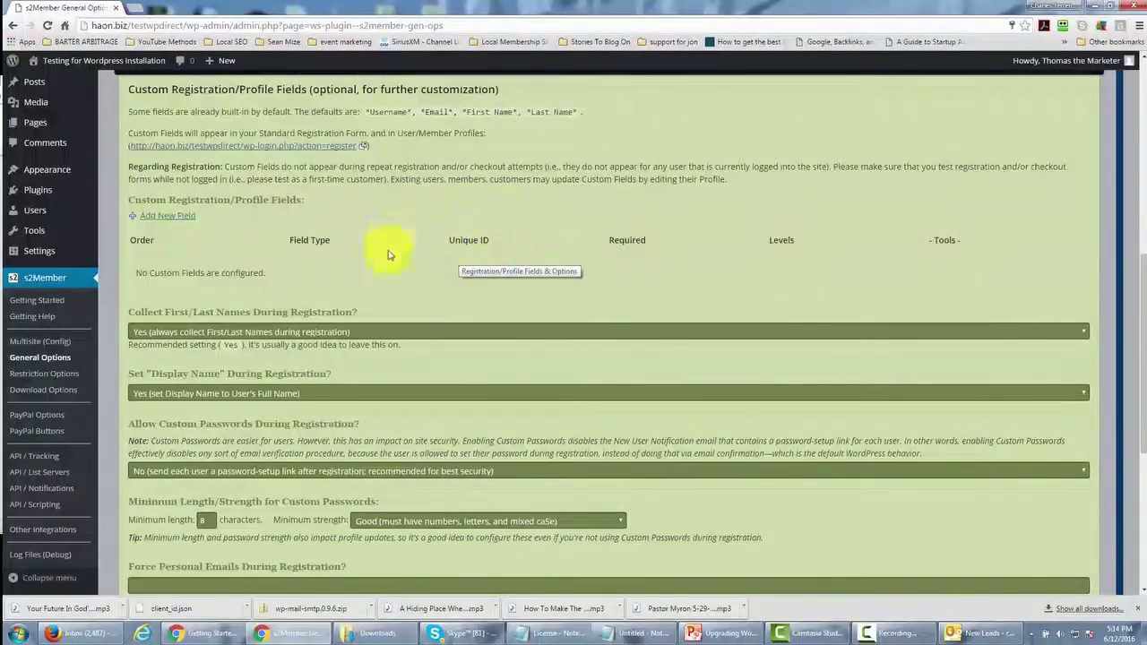
scroll(390, 283, "down", 1)
scroll(391, 288, "down", 3)
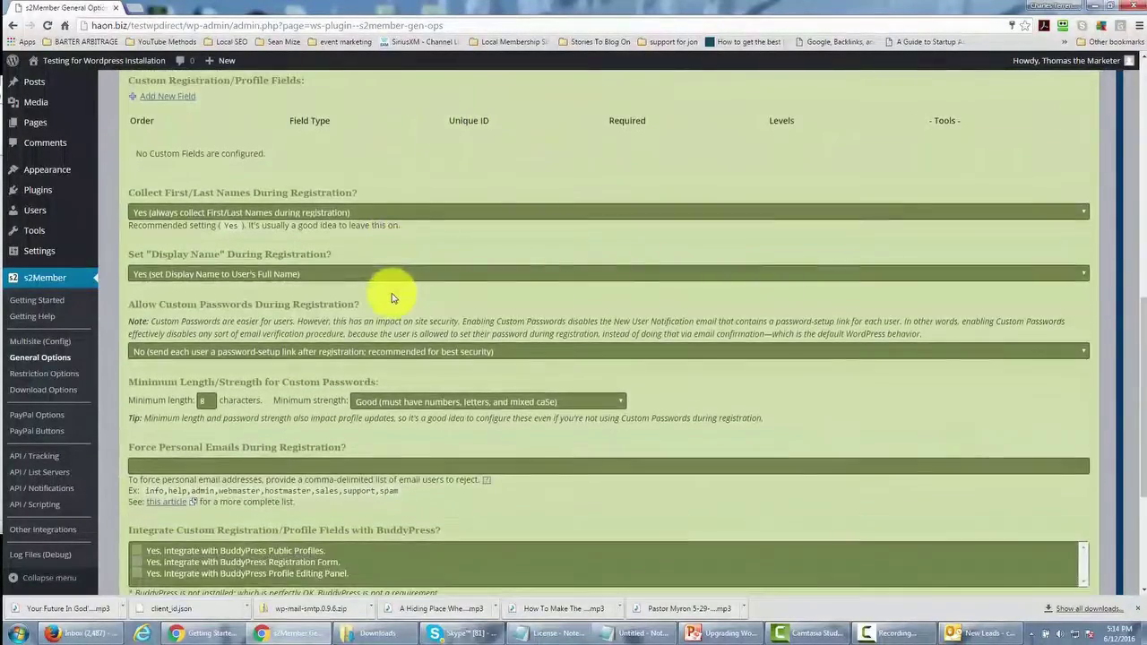
scroll(412, 316, "up", 7)
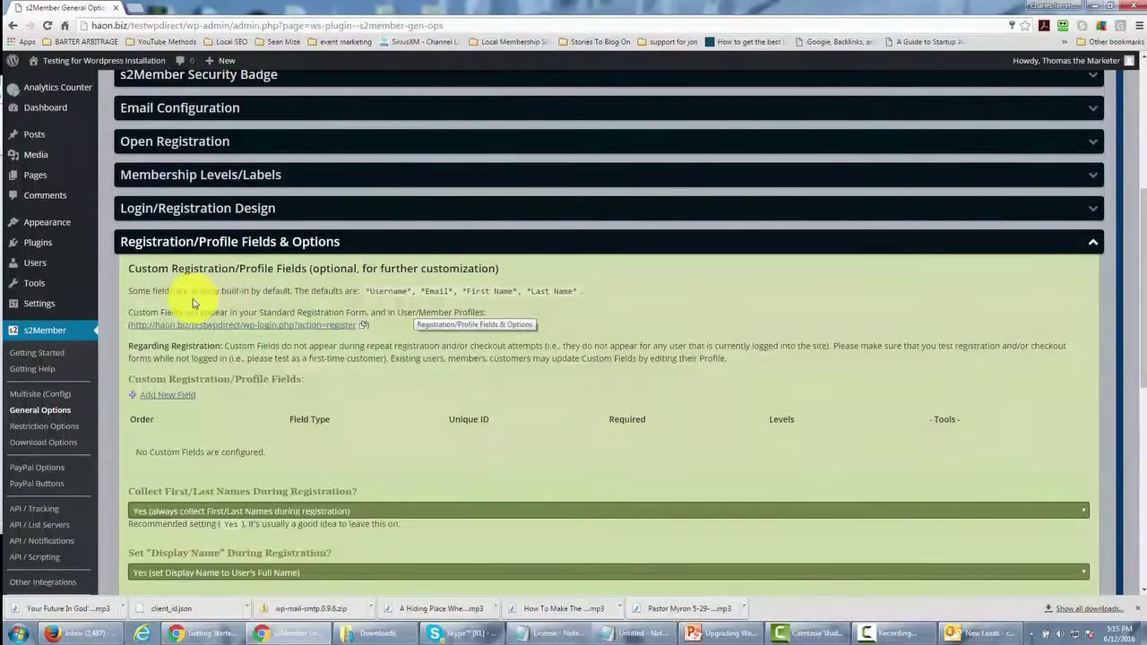
left_click(1095, 246)
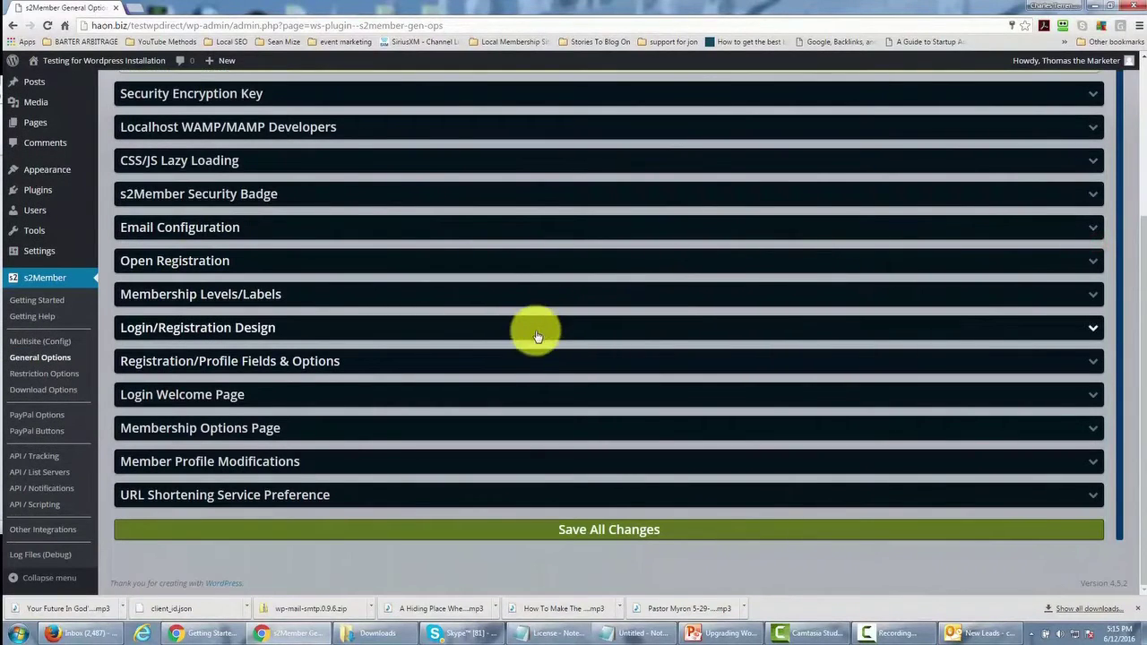
- Expand the Login Welcome Page section and examine its instructions and the pages available for selection
left_click(1093, 398)
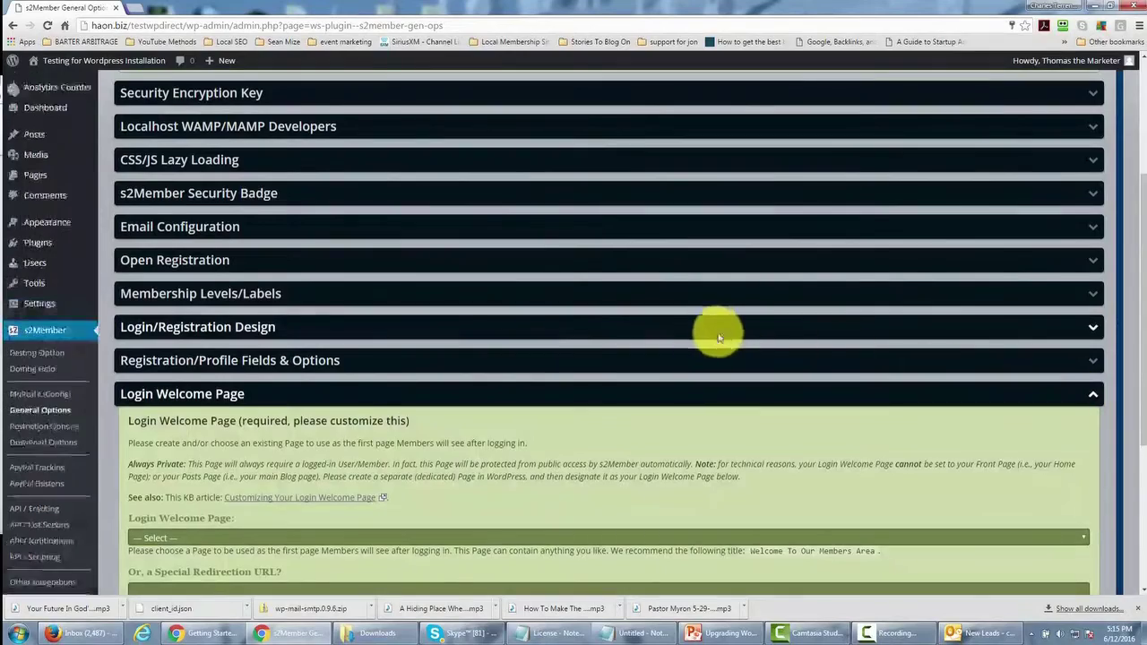
scroll(717, 332, "down", 2)
scroll(708, 323, "down", 1)
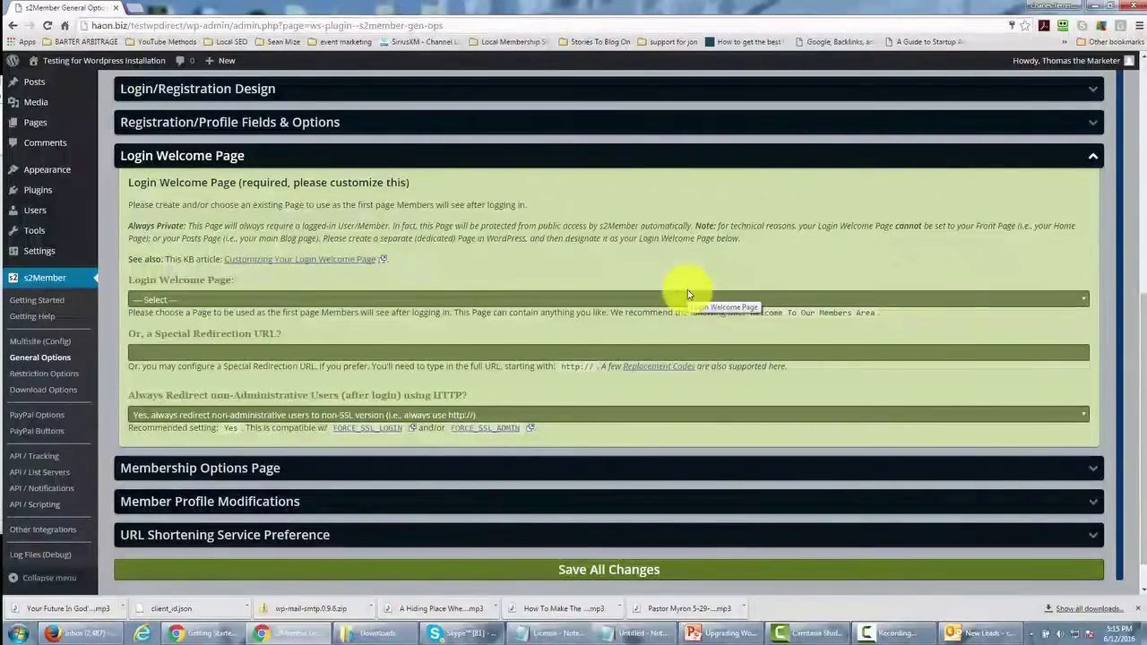
left_click(783, 299)
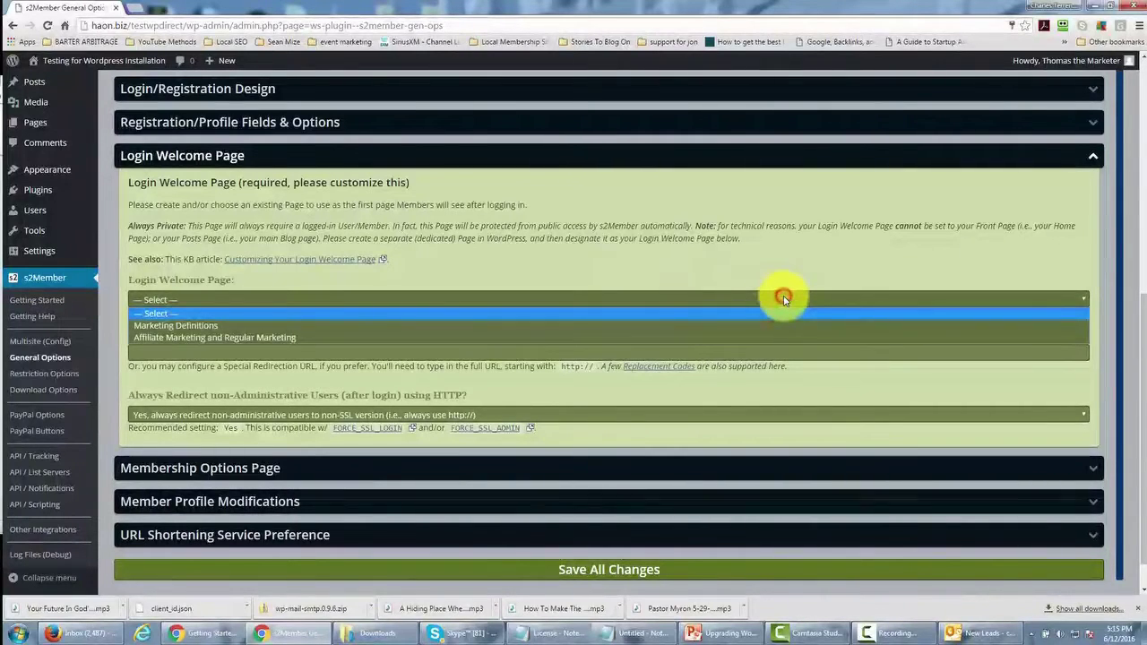
left_click(783, 311)
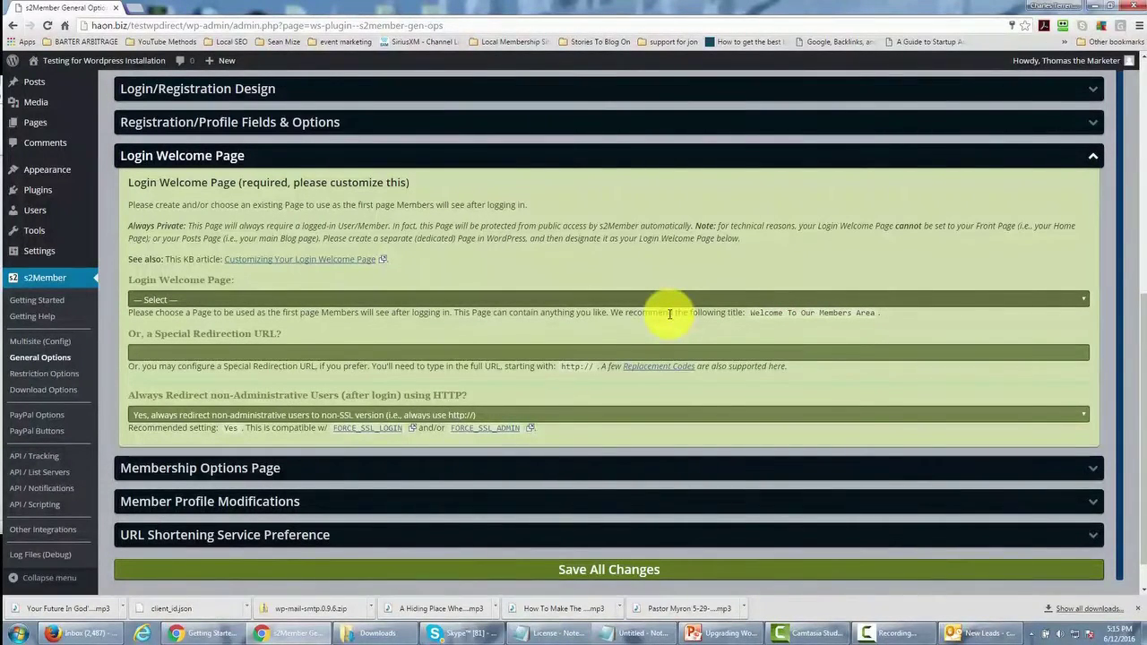
scroll(669, 314, "up", 1)
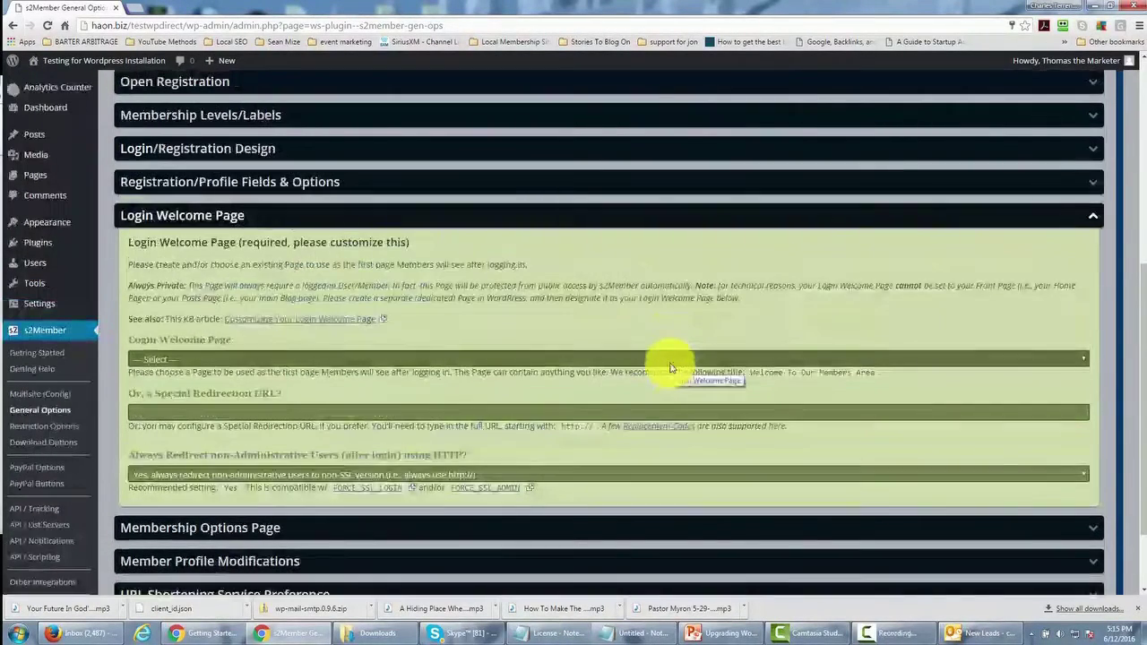
- Create and publish a new WordPress page titled "Welcome To Our Membership Area" in a separate browser tab
right_click(45, 182)
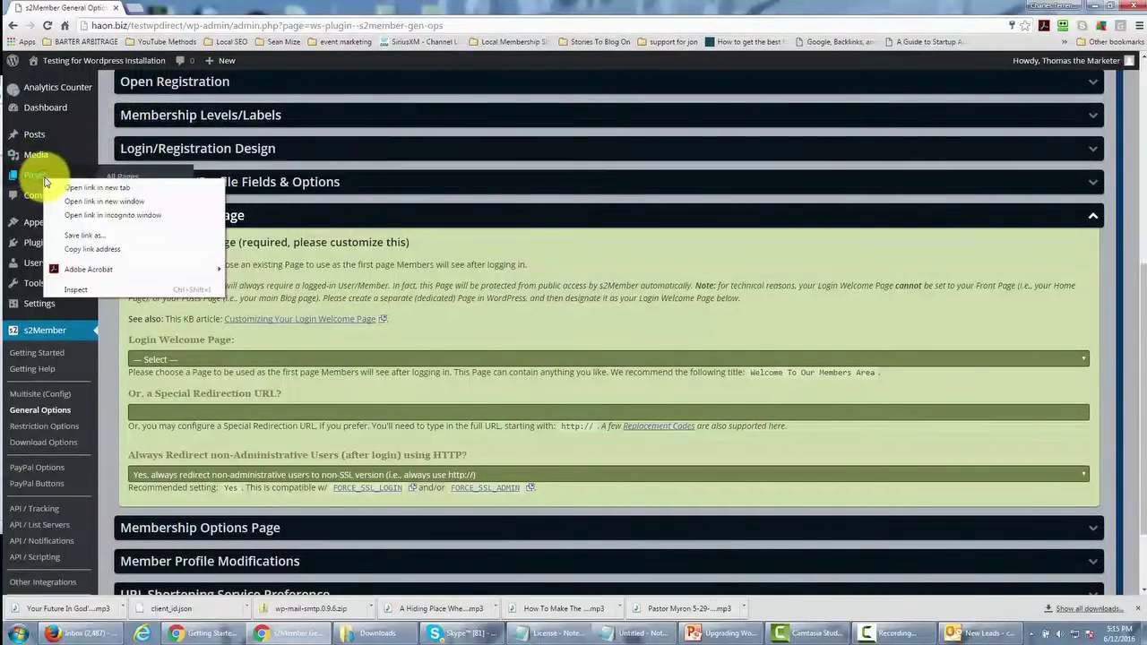
left_click(105, 194)
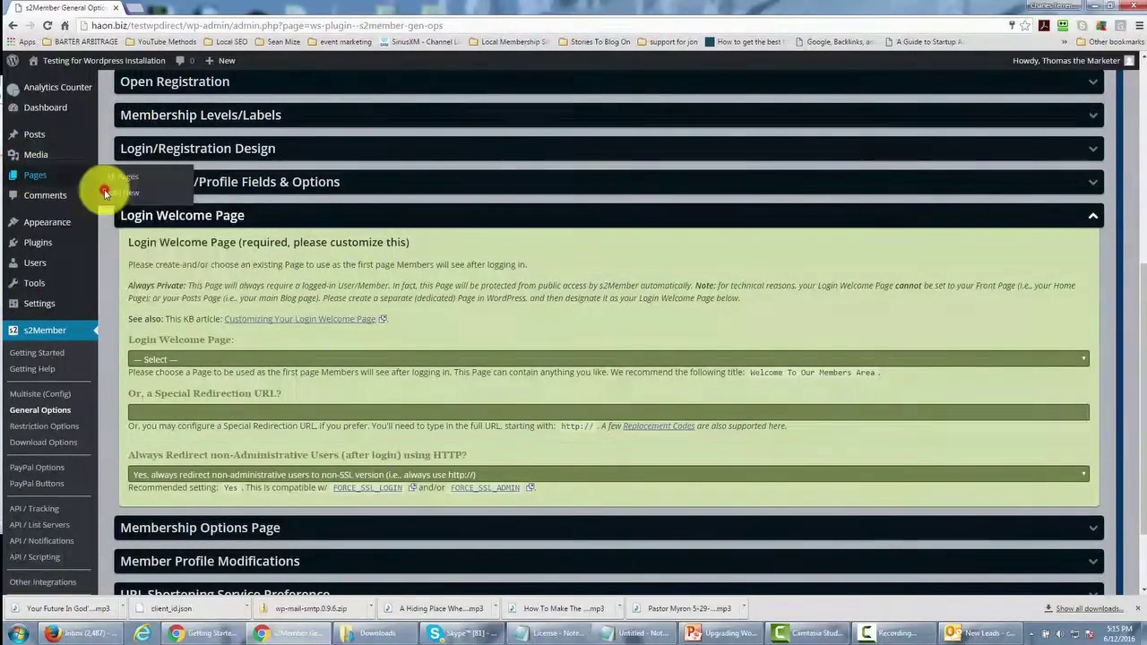
left_click(191, 11)
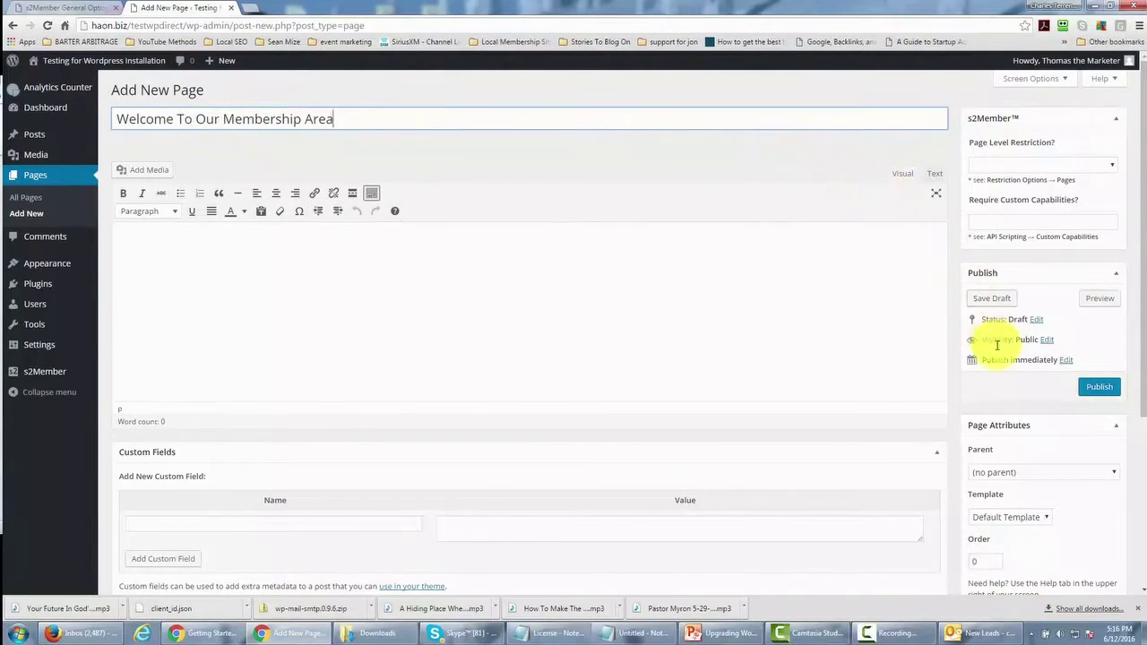
left_click(1098, 395)
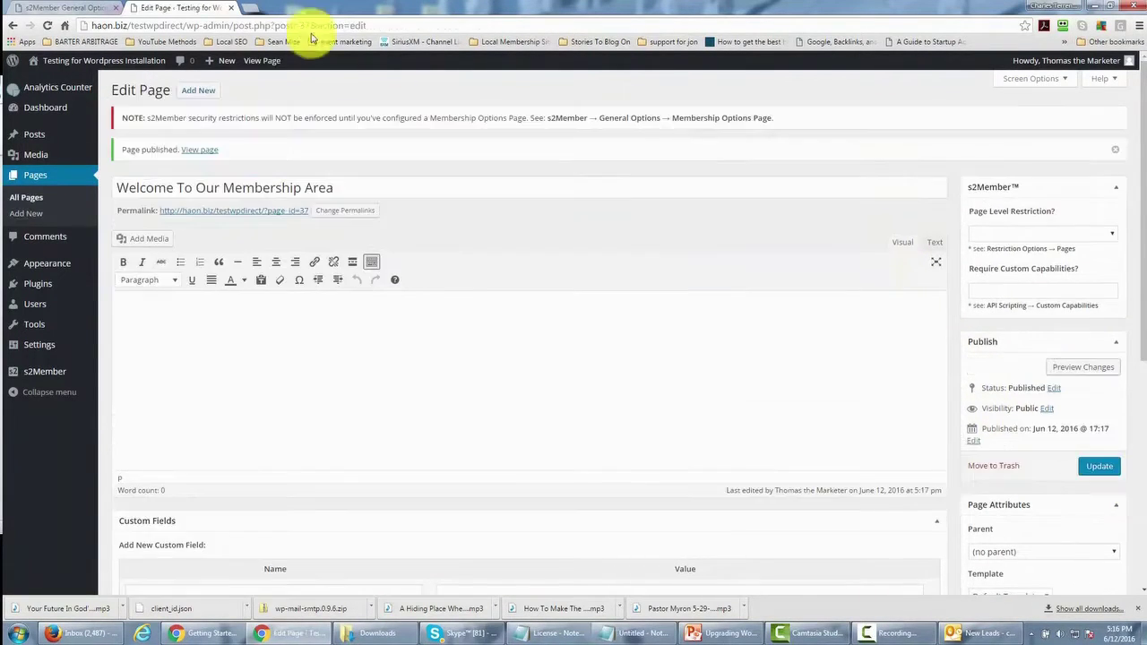
- Reload the s2Member General Options, set the Login Welcome Page to "Welcome To Our Membership Area", and collapse that section
left_click(71, 8)
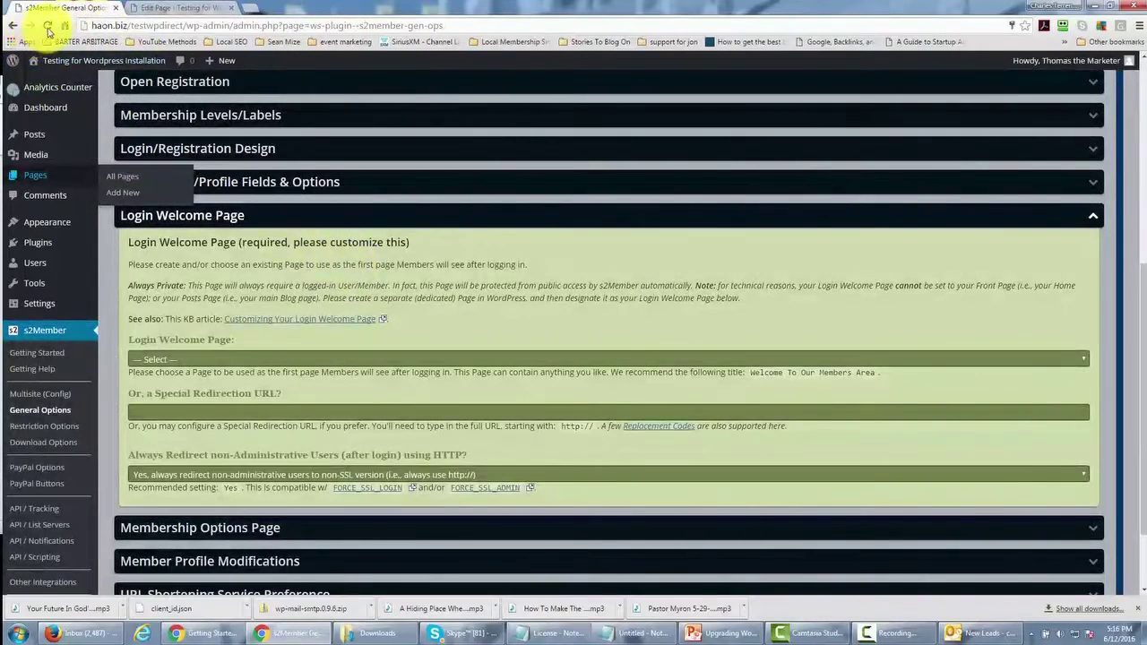
left_click(49, 26)
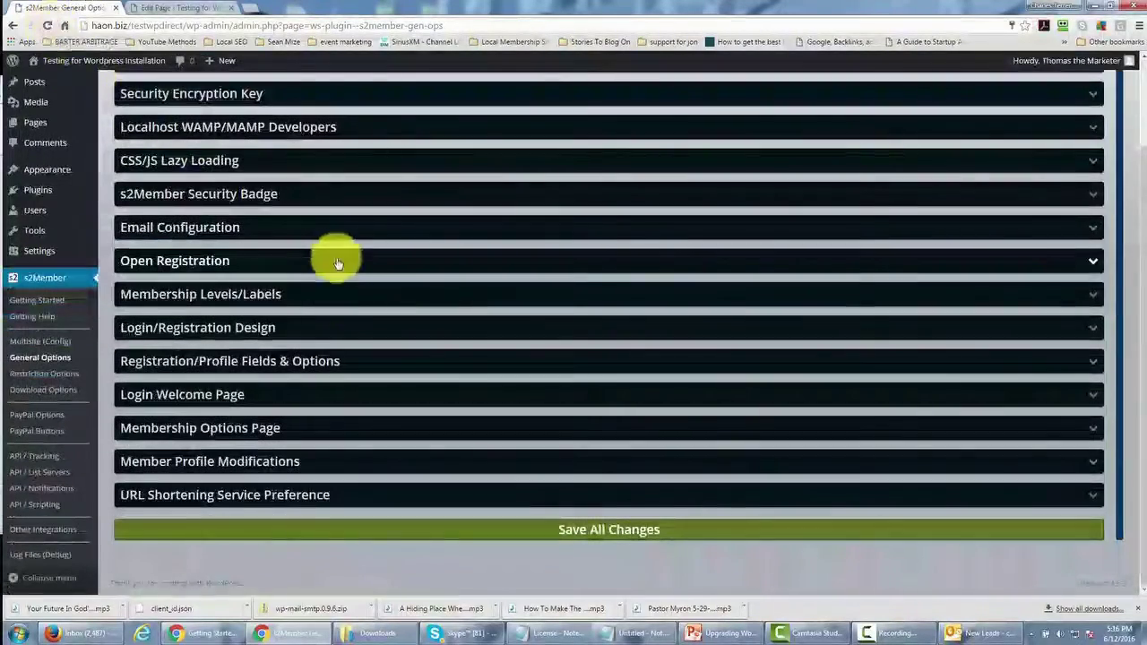
left_click(567, 398)
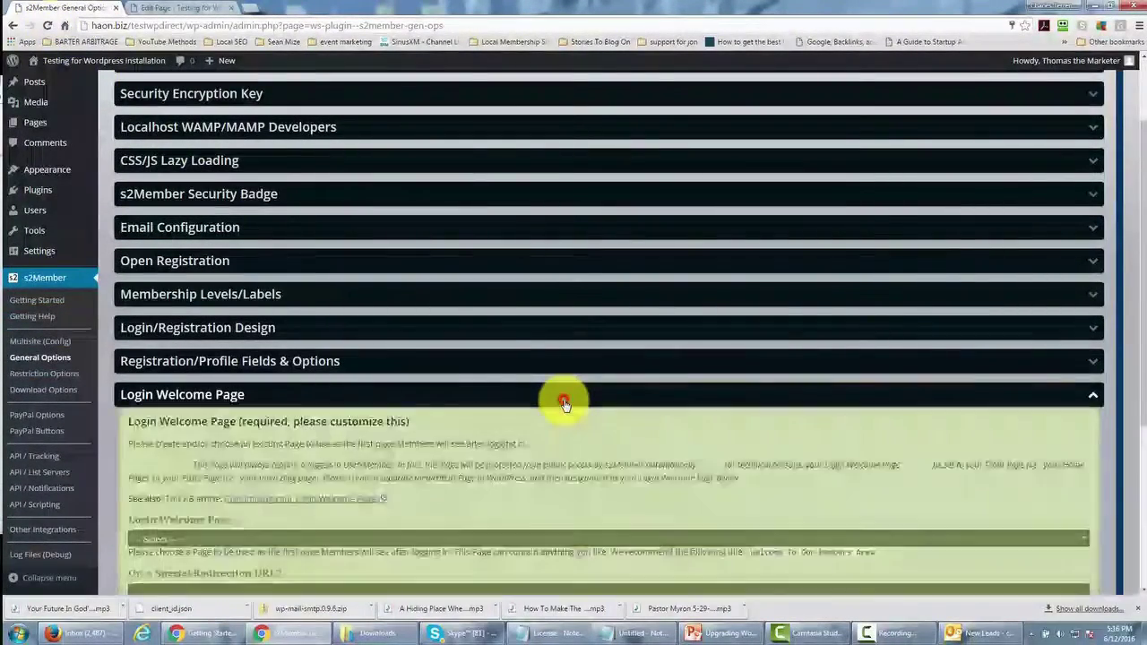
scroll(555, 403, "down", 2)
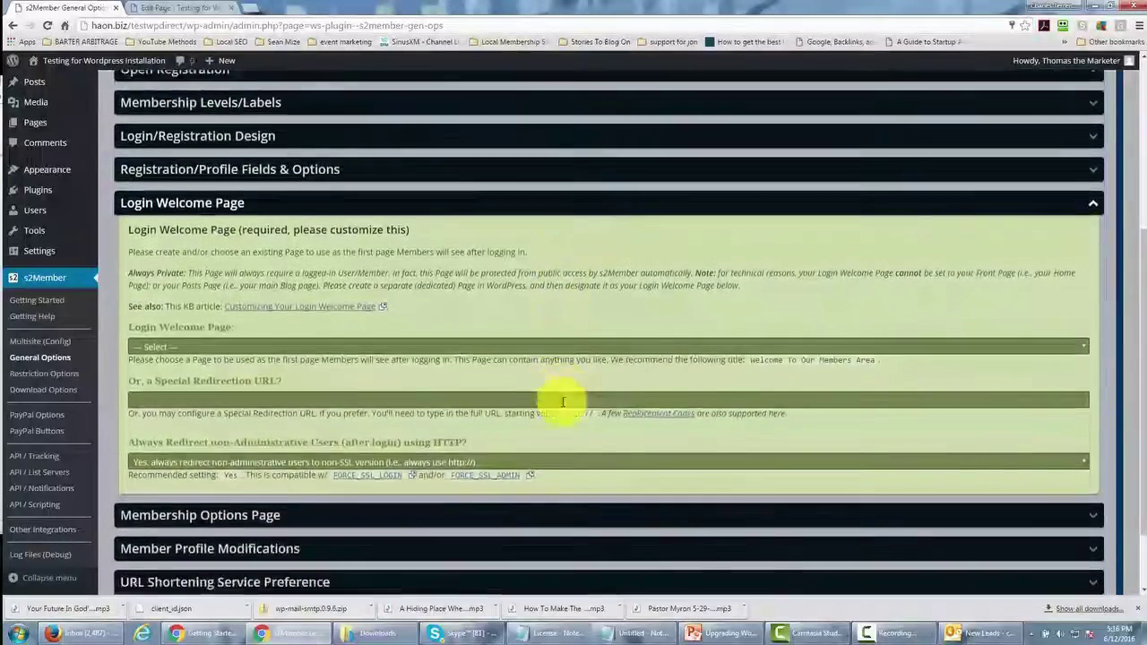
left_click(602, 301)
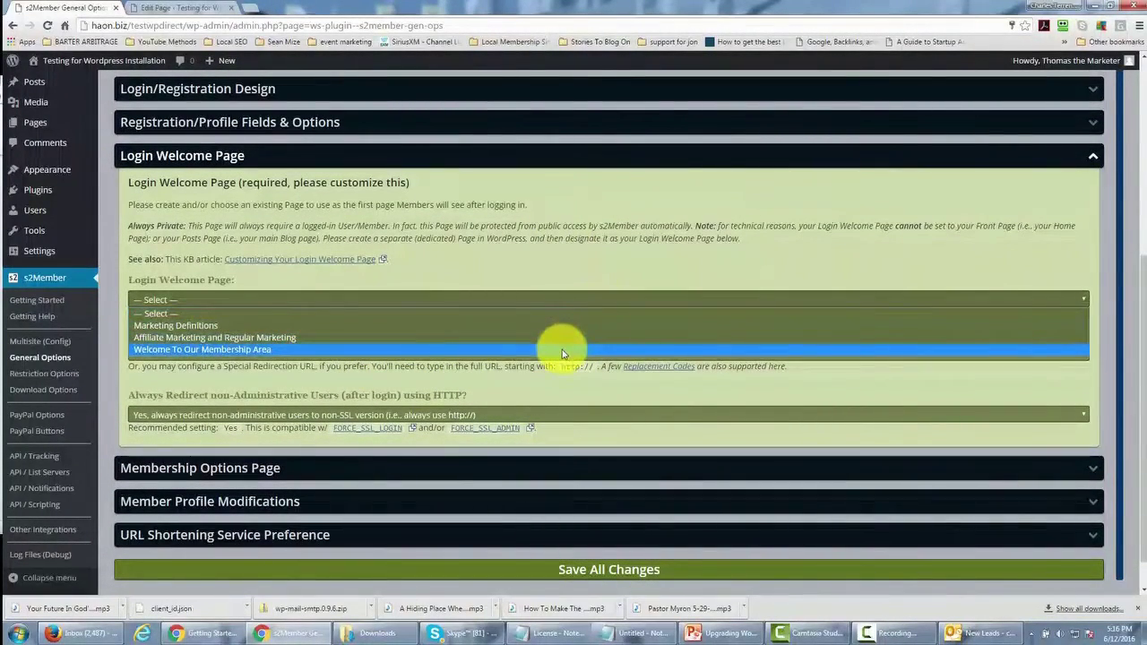
left_click(563, 350)
scroll(562, 353, "down", 1)
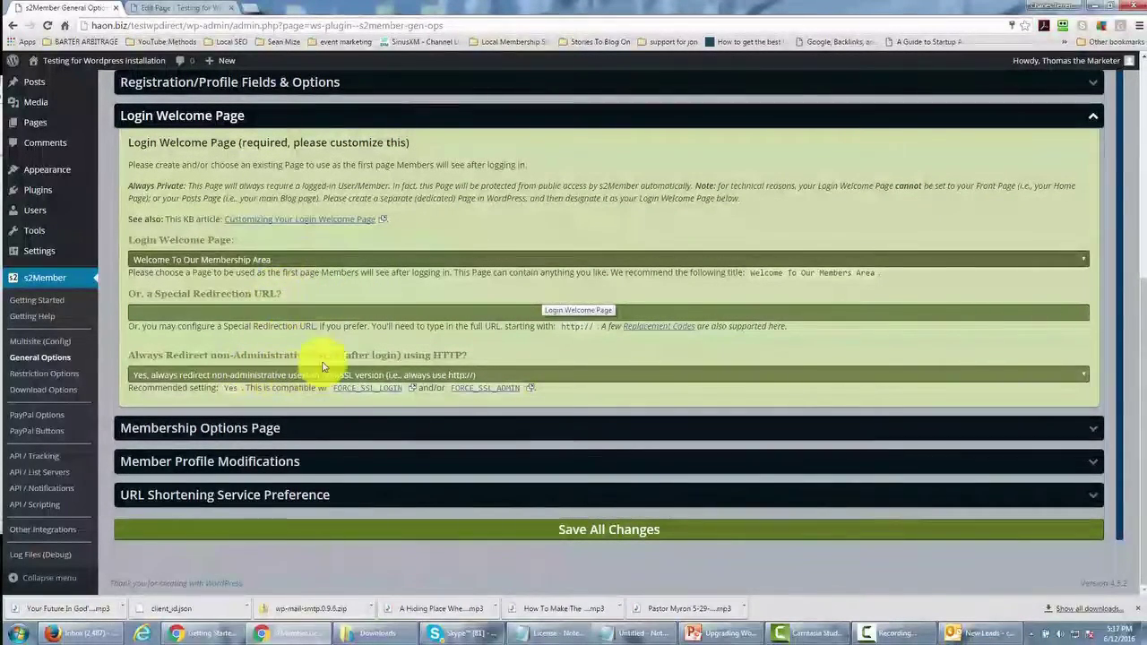
left_click(1093, 119)
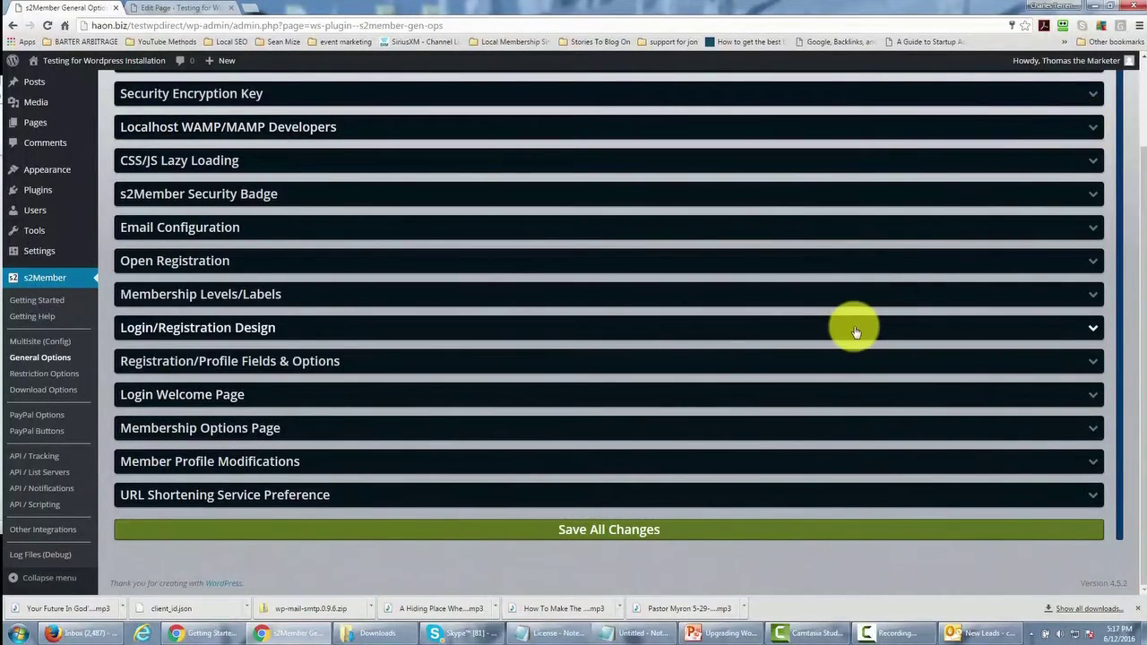
- Review the Membership Options Page instructions, and publish a new WordPress page titled "Membership Options" in the other browser tab
left_click(1093, 429)
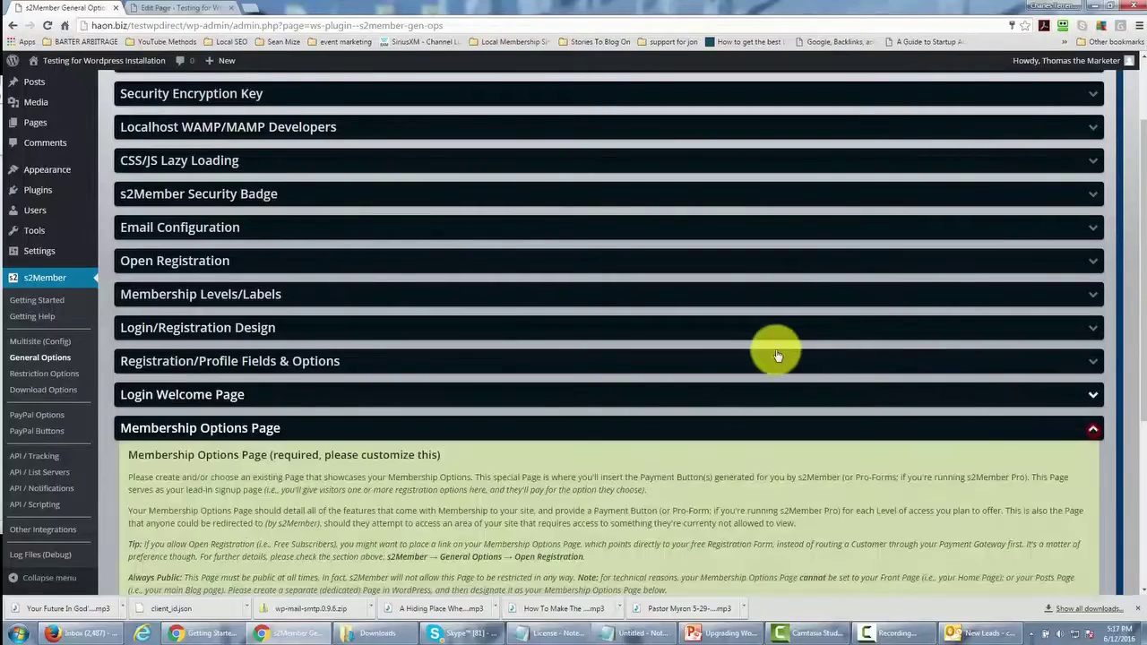
scroll(776, 355, "down", 2)
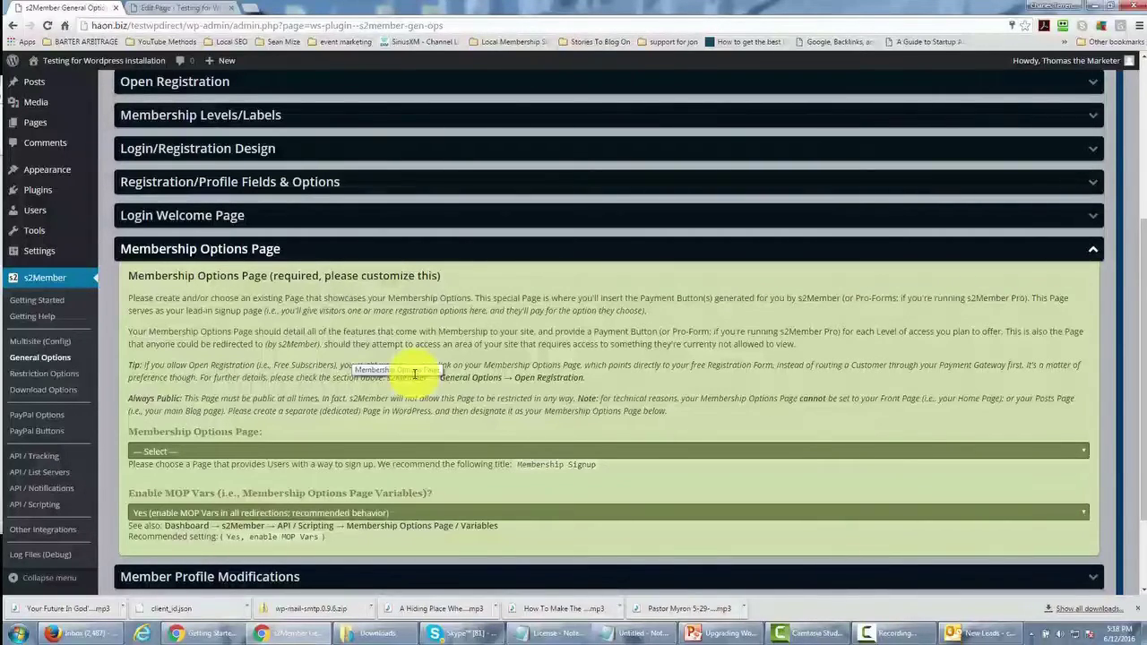
key("ctrl+Tab")
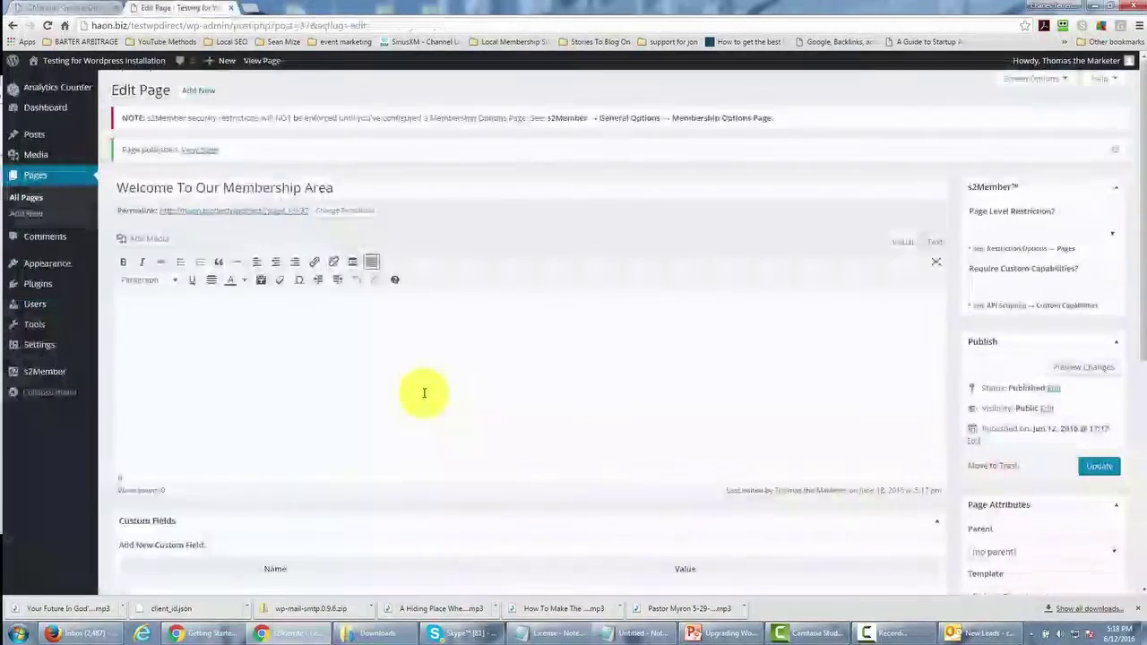
left_click(197, 91)
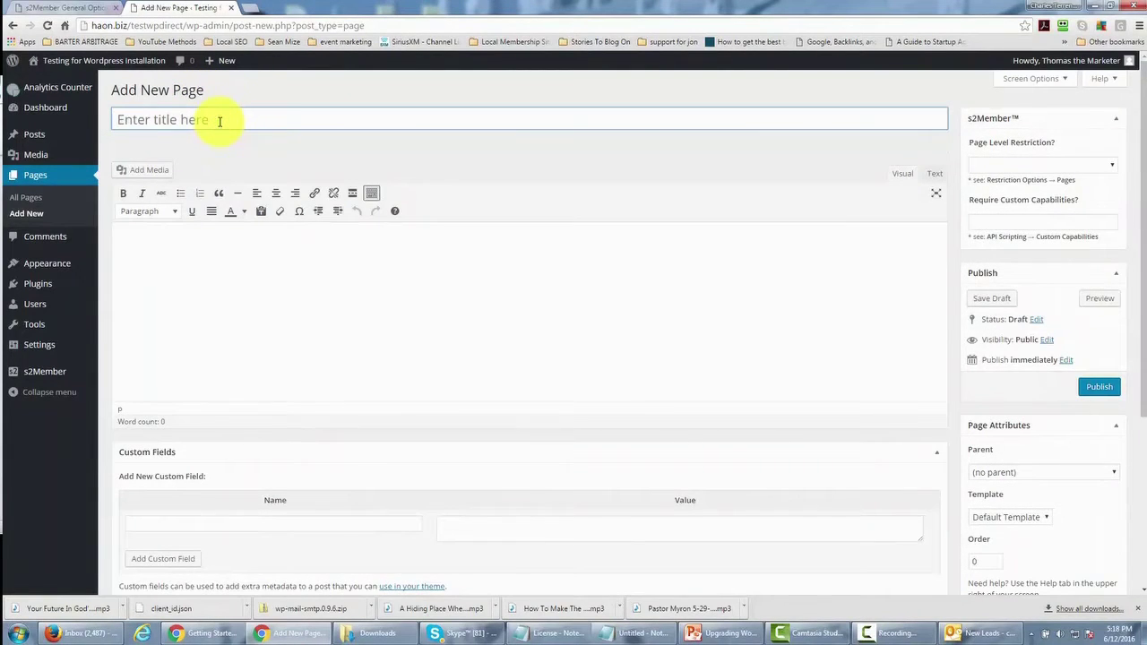
type("Membership Options")
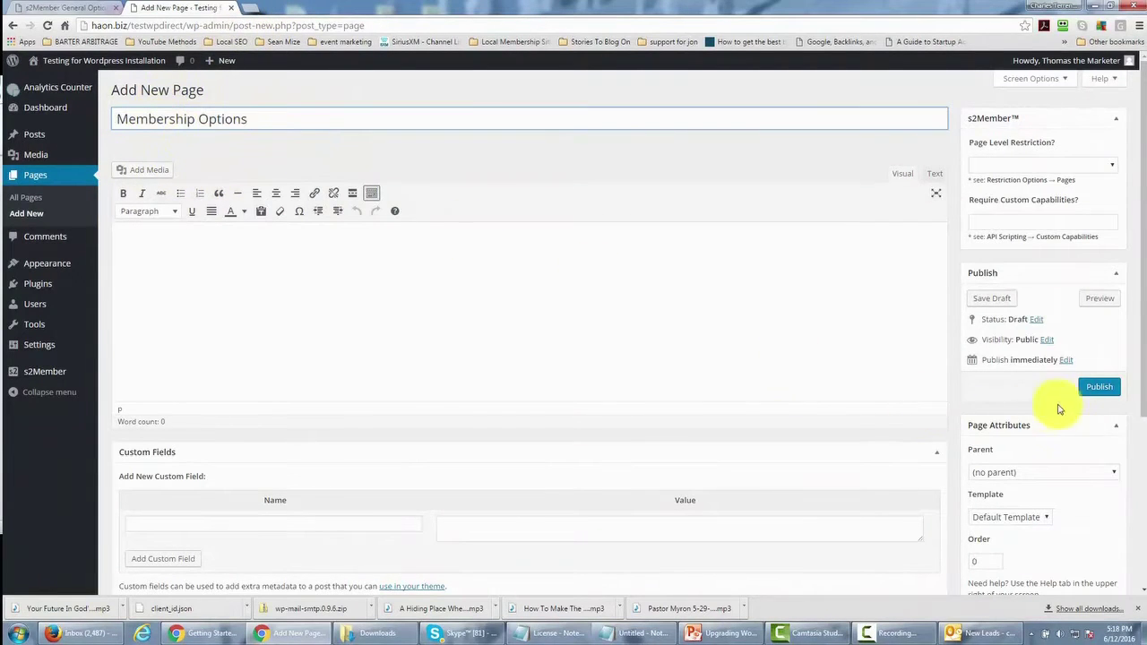
left_click(1099, 391)
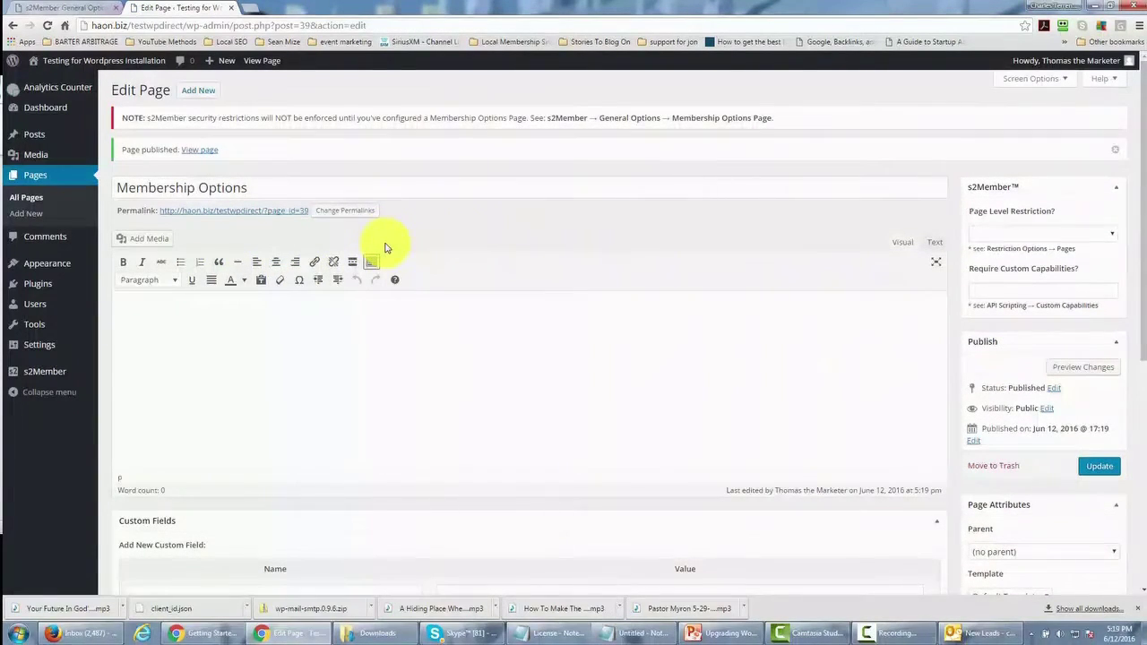
- Reload the s2Member General Options, set the Membership Options Page to "Membership Options", and collapse that section
key("ctrl+Page_Up")
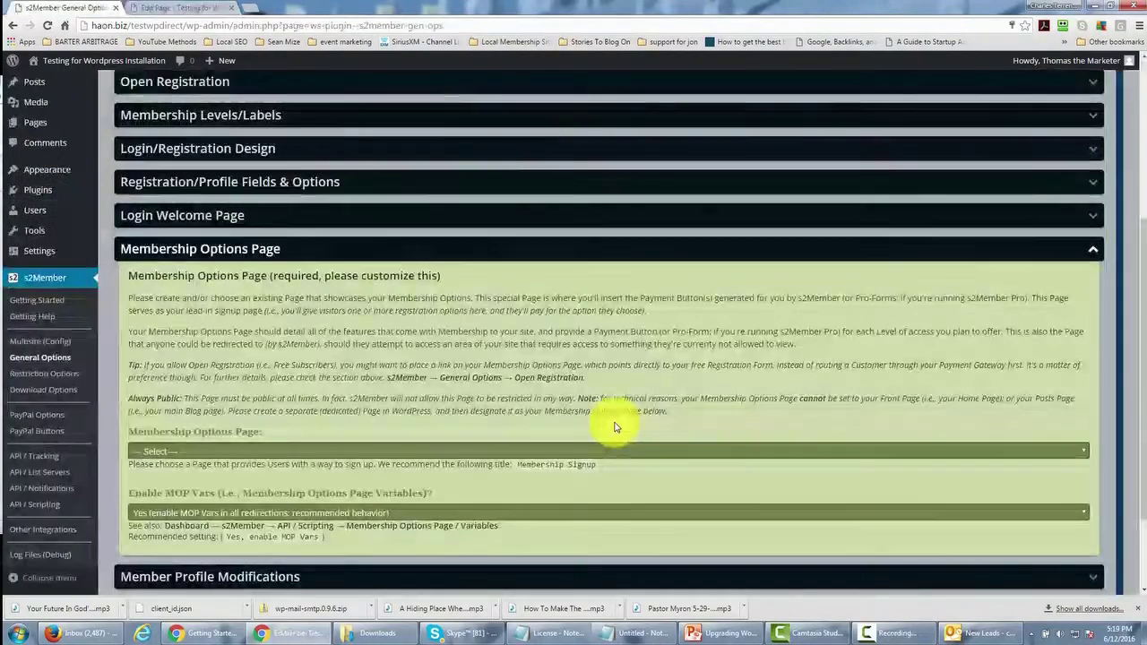
left_click(47, 25)
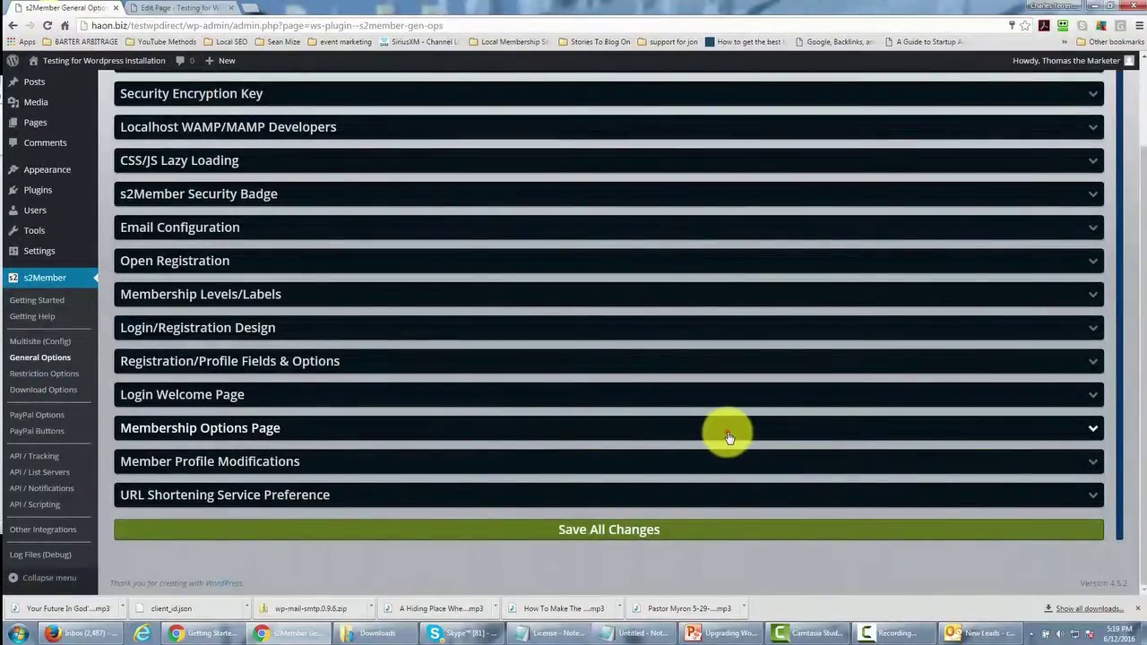
left_click(727, 434)
scroll(627, 379, "down", 3)
scroll(633, 380, "down", 2)
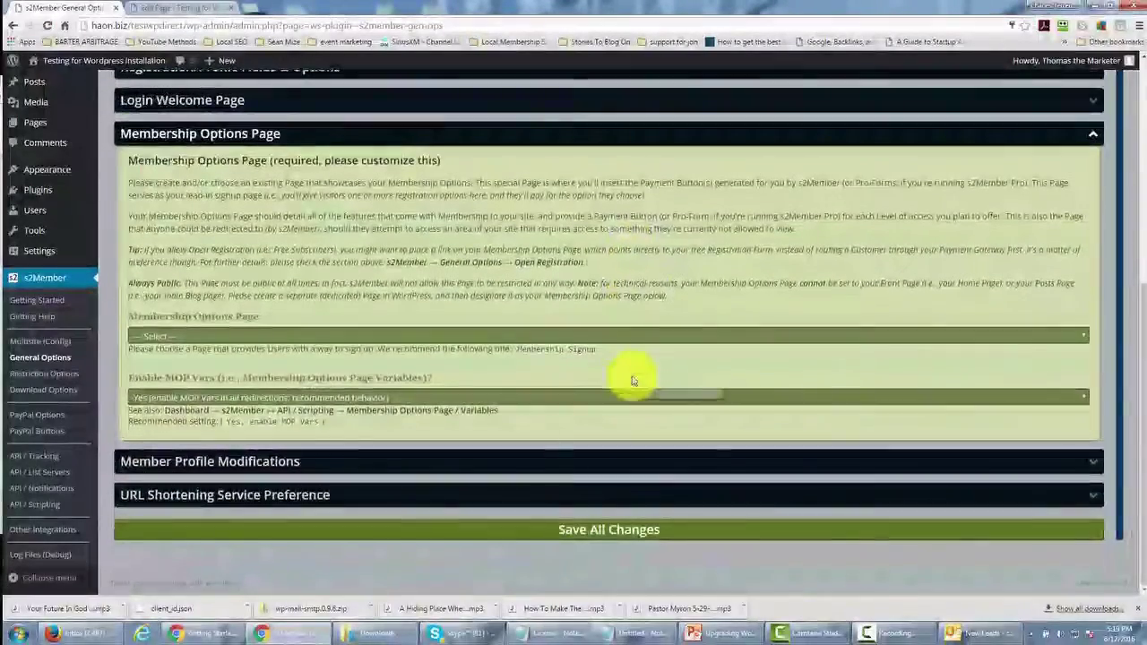
left_click(645, 336)
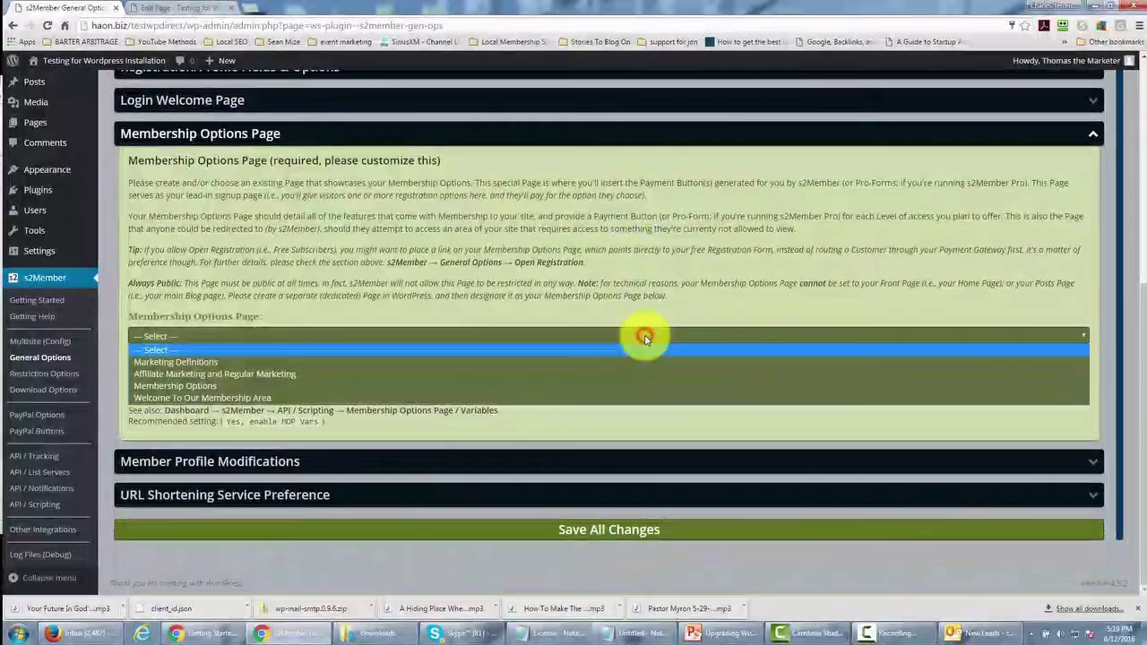
left_click(608, 386)
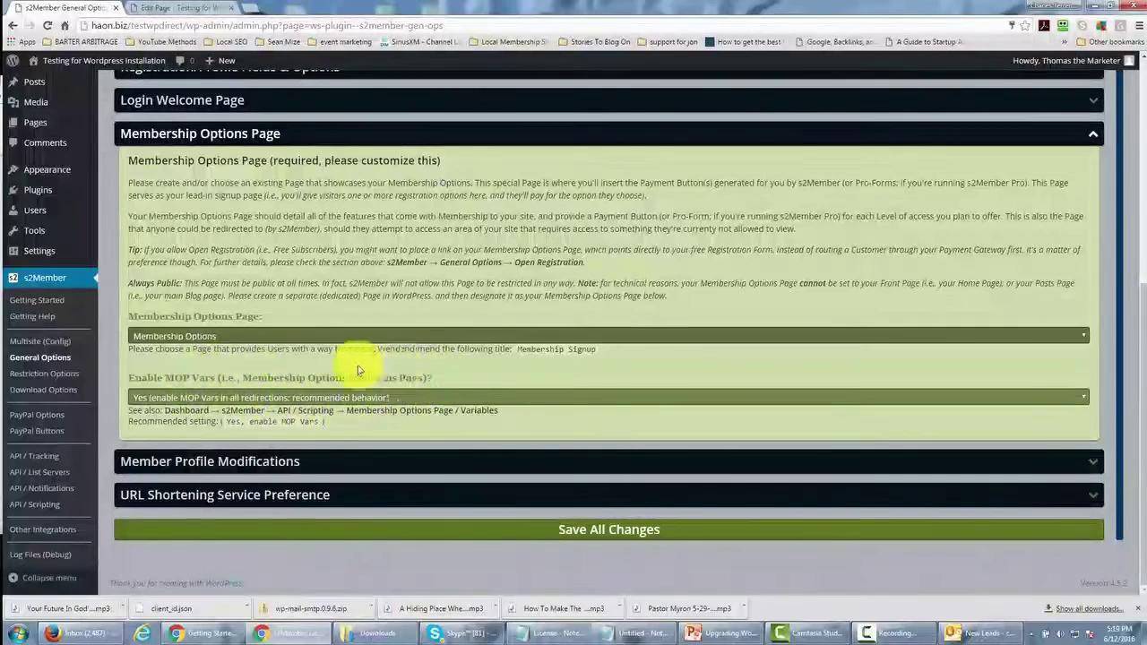
left_click(1092, 139)
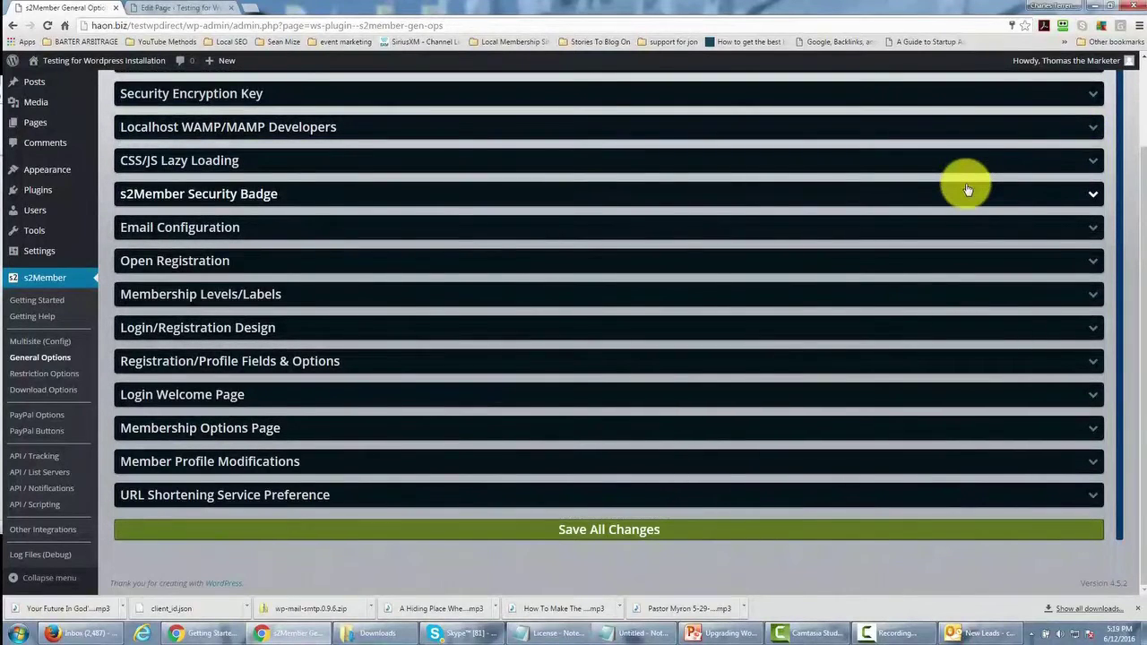
- Expand the Member Profile Modifications section, examine its redirect setting and profile form codes, and collapse it
left_click(1094, 467)
scroll(699, 372, "down", 2)
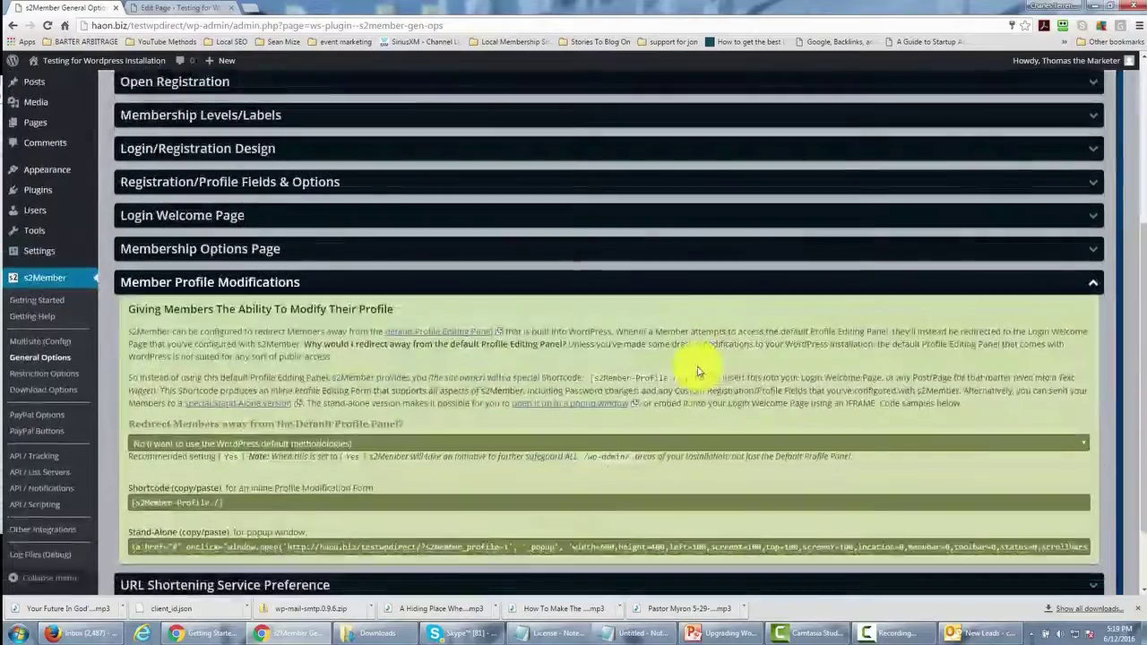
scroll(698, 372, "down", 1)
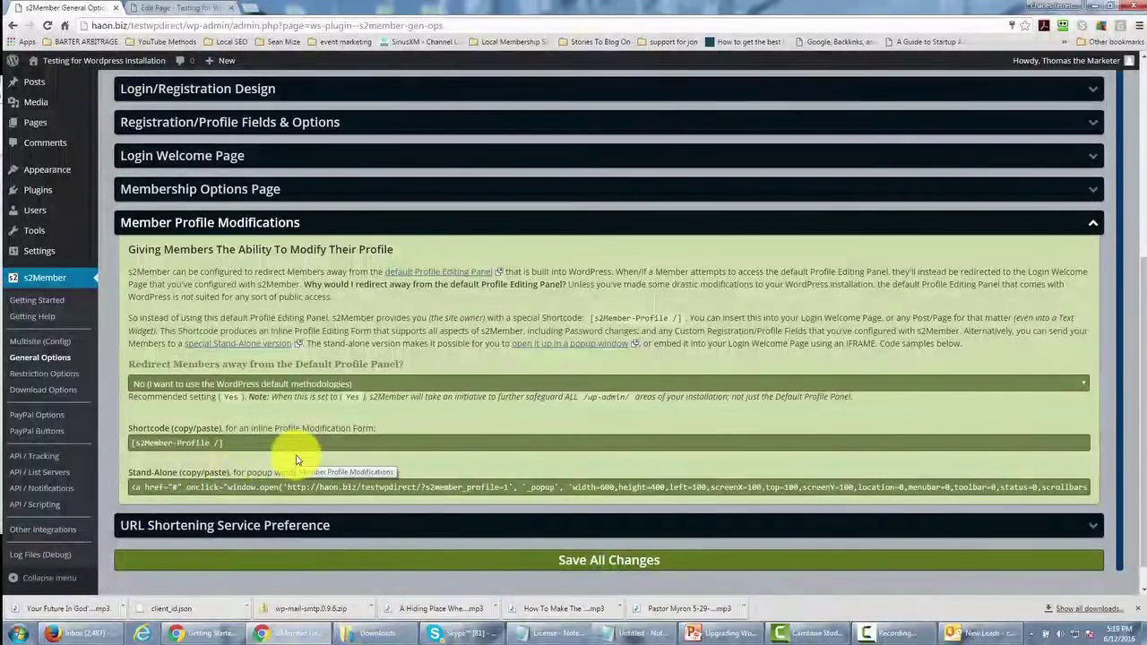
left_click(1094, 224)
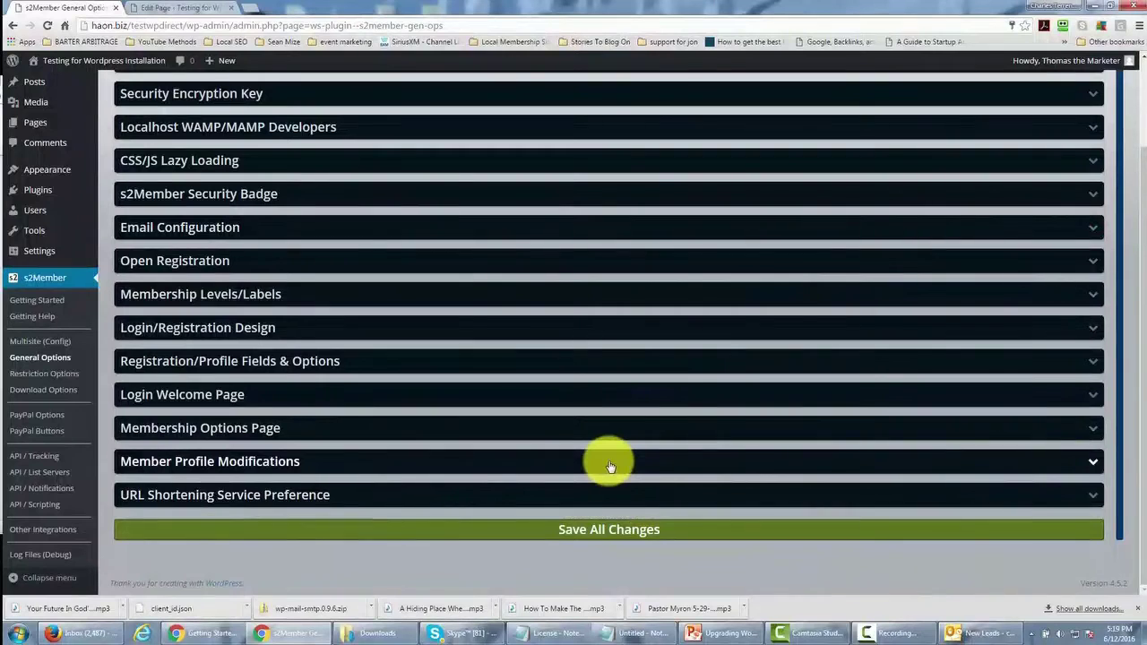
- Set the URL Shortening Service API preference to "tinyurl.com (free; no API key)" and save all General Options changes
left_click(754, 498)
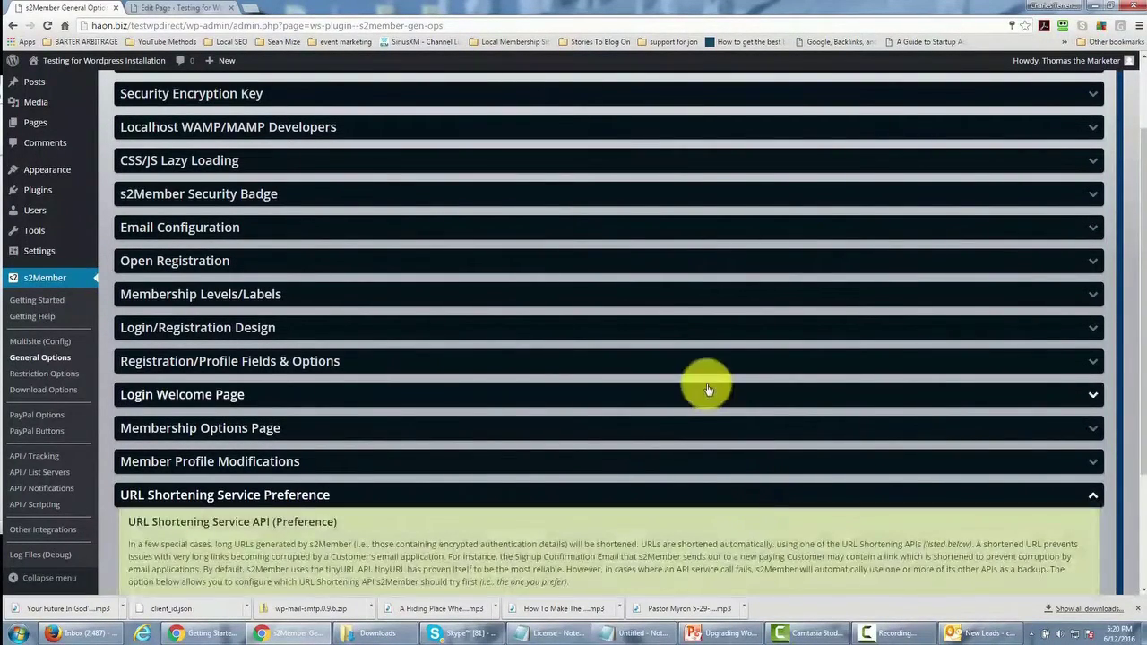
scroll(704, 385, "down", 2)
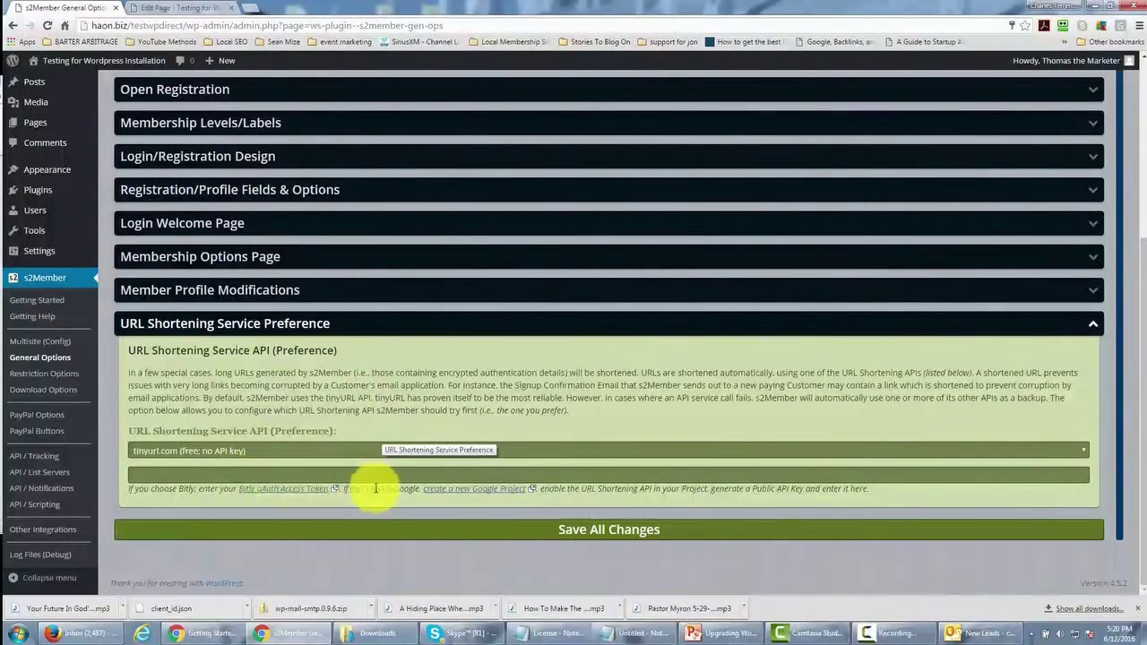
left_click(673, 451)
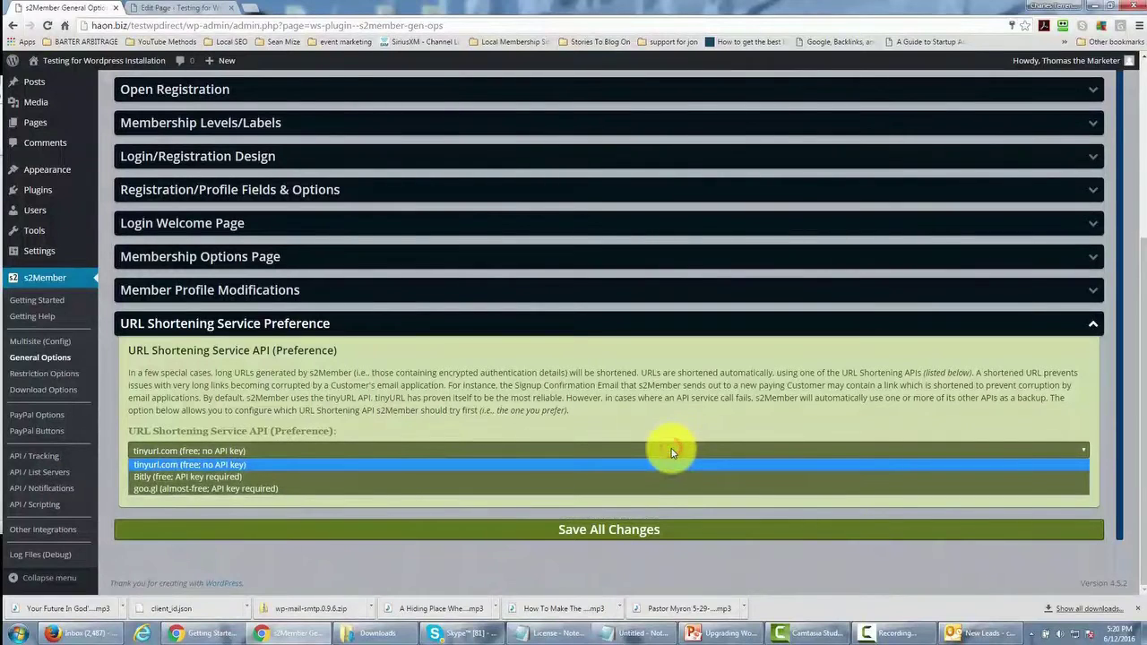
left_click(269, 464)
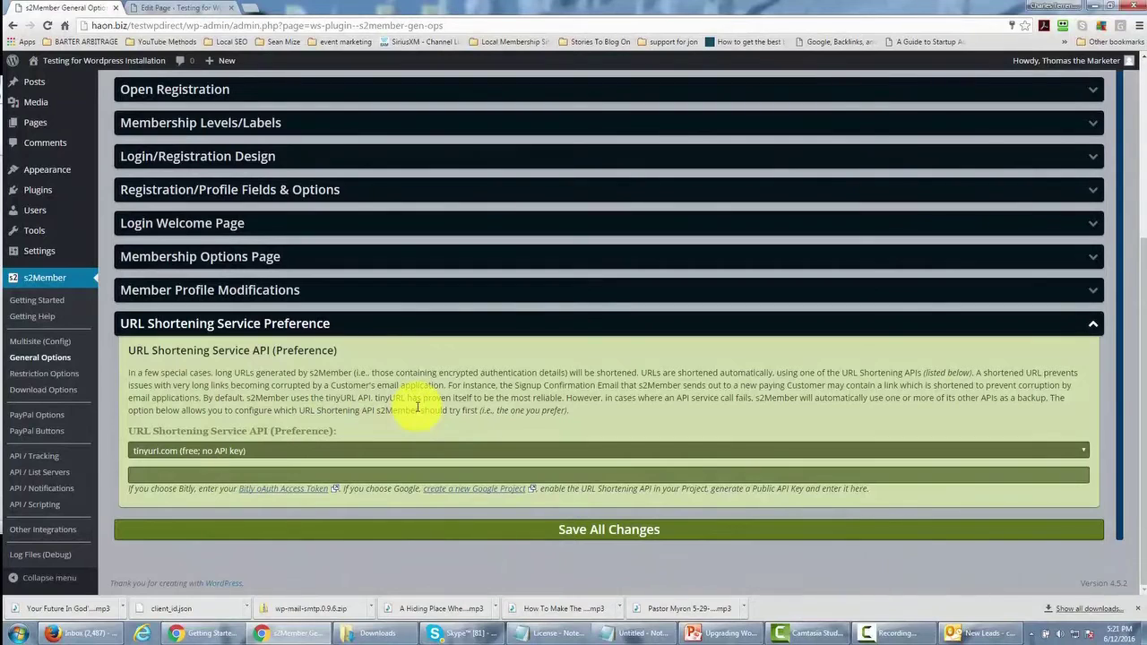
left_click(592, 537)
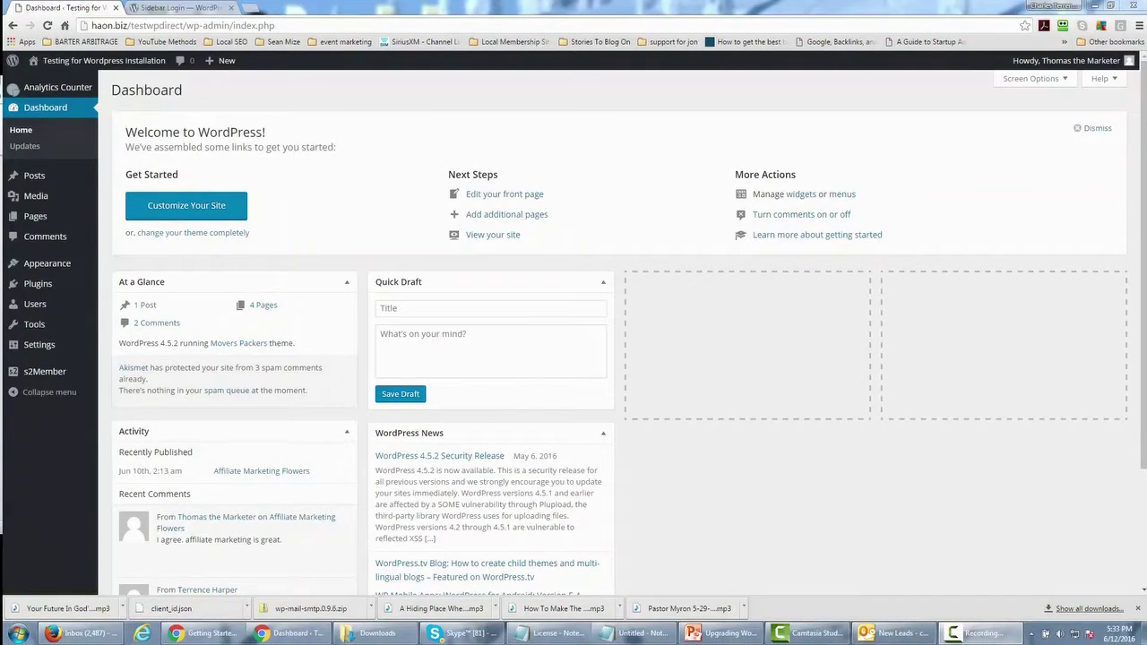
- Search the WordPress plugin directory for "sidebar login", then install and activate the Sidebar Login plugin with 60,000+ active installs
mouse_move(34, 285)
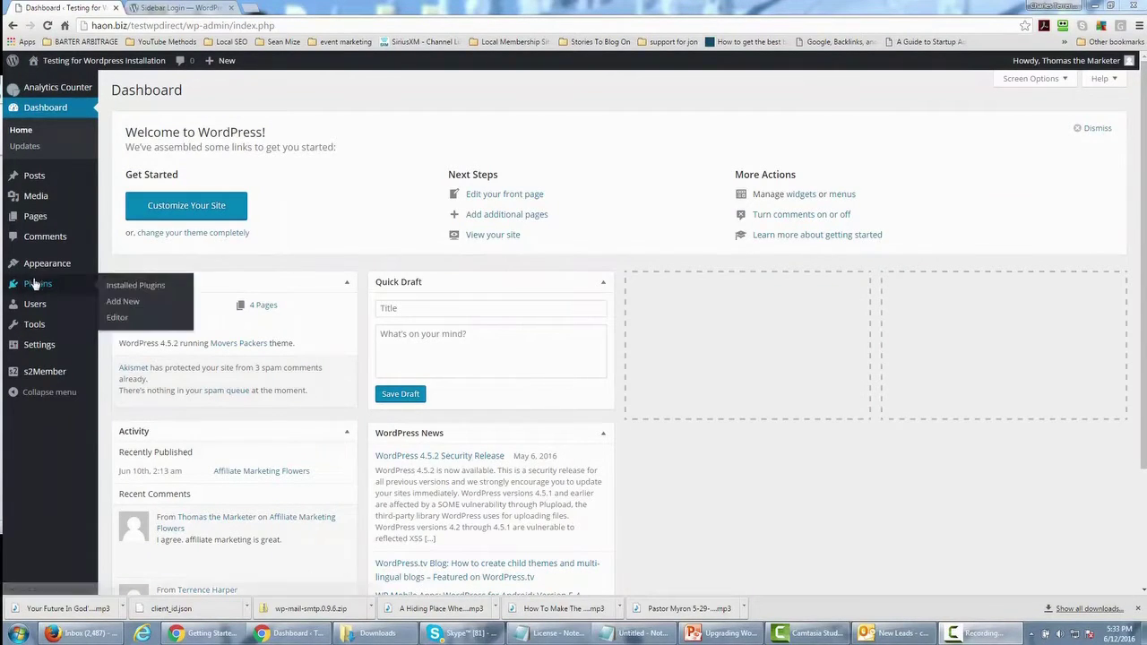
left_click(122, 301)
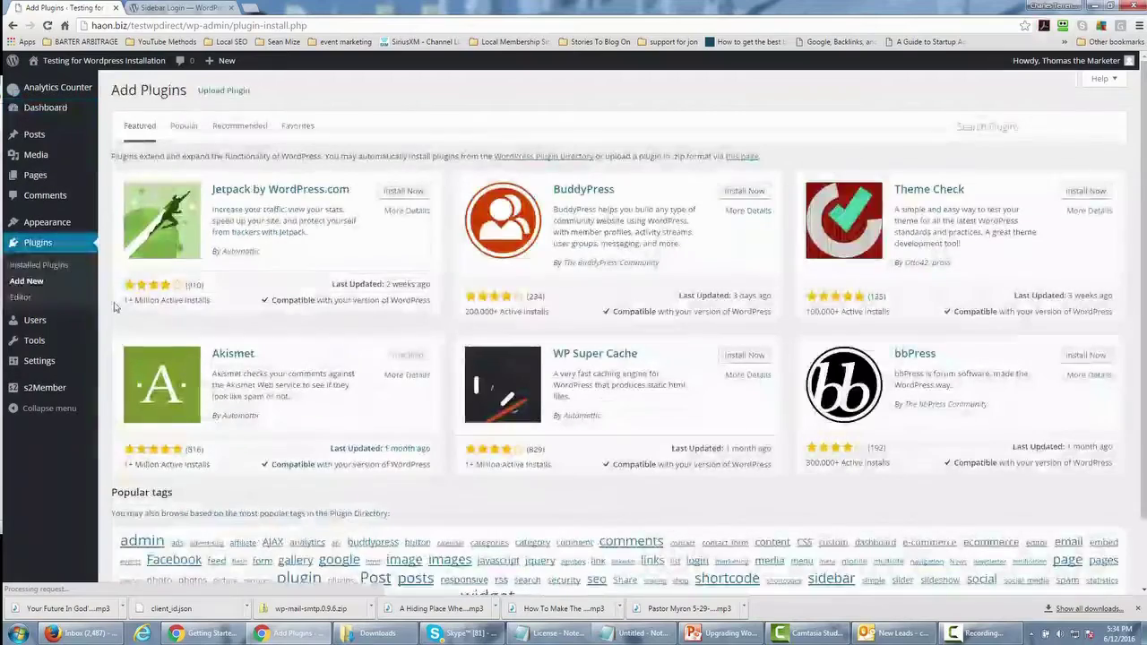
left_click(967, 128)
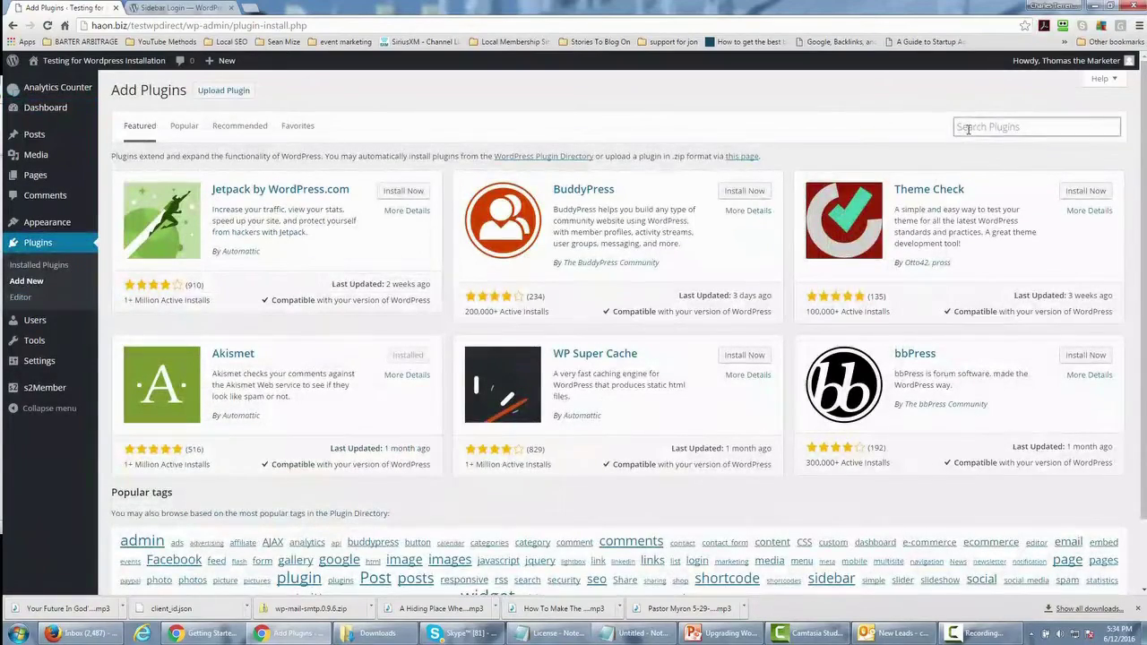
type("Sideba")
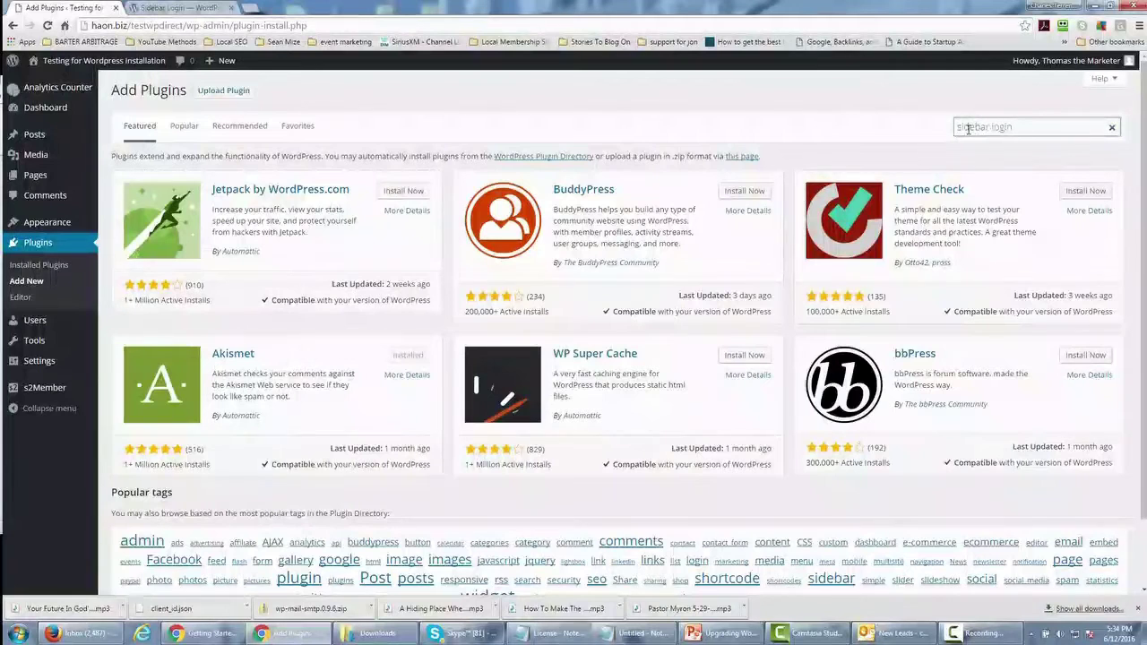
key("Return")
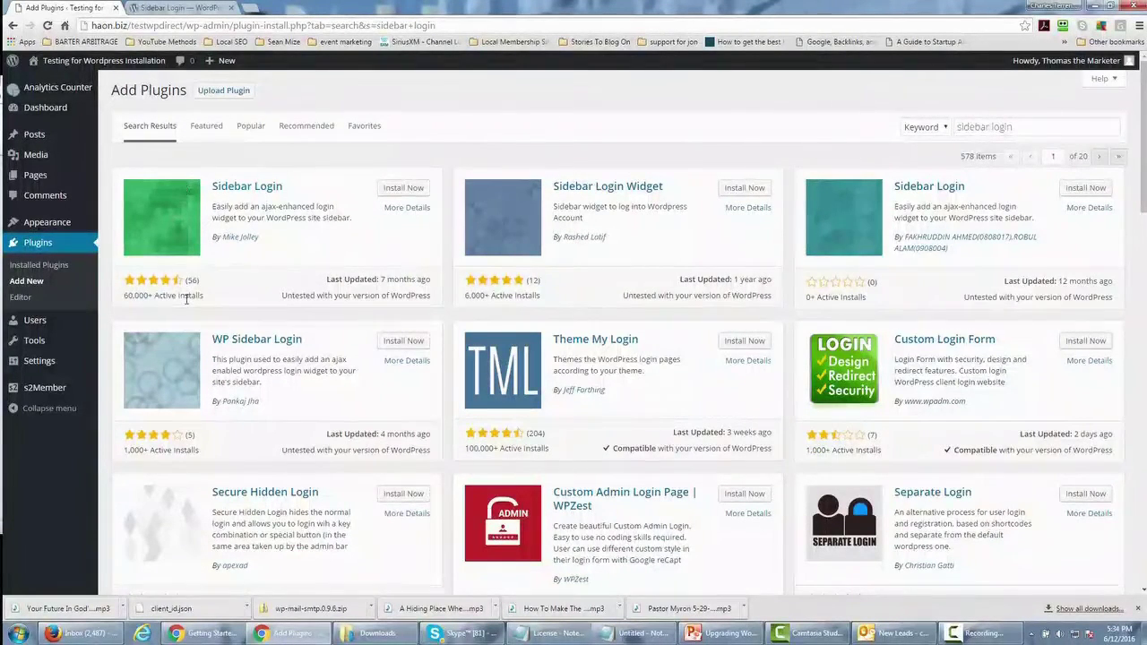
left_click(385, 195)
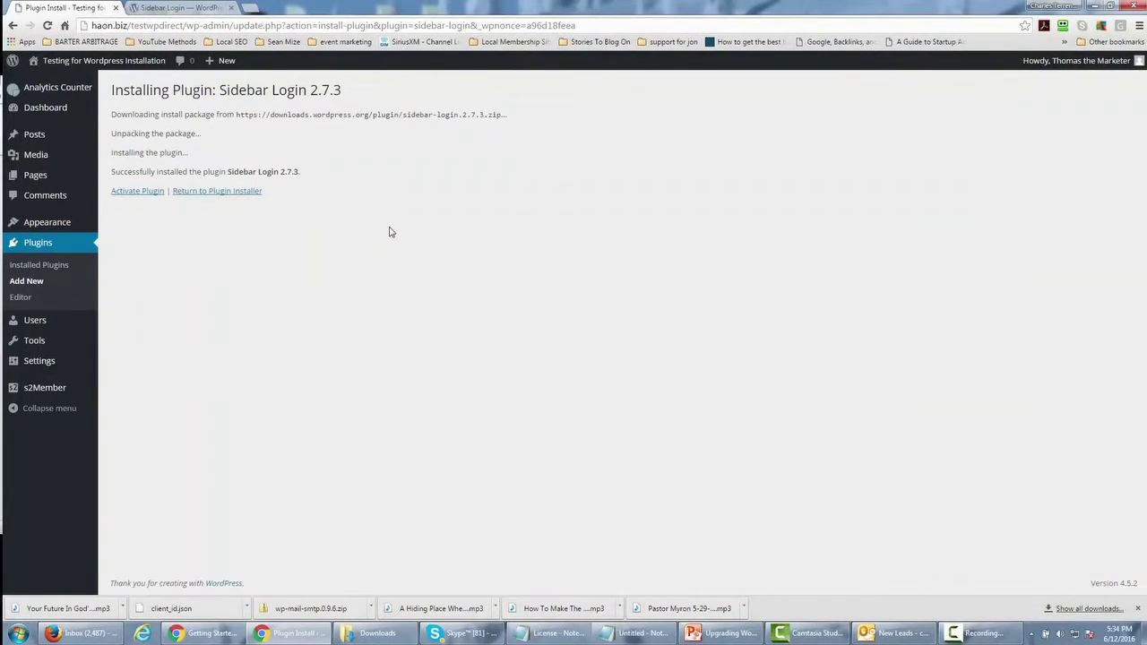
left_click(139, 192)
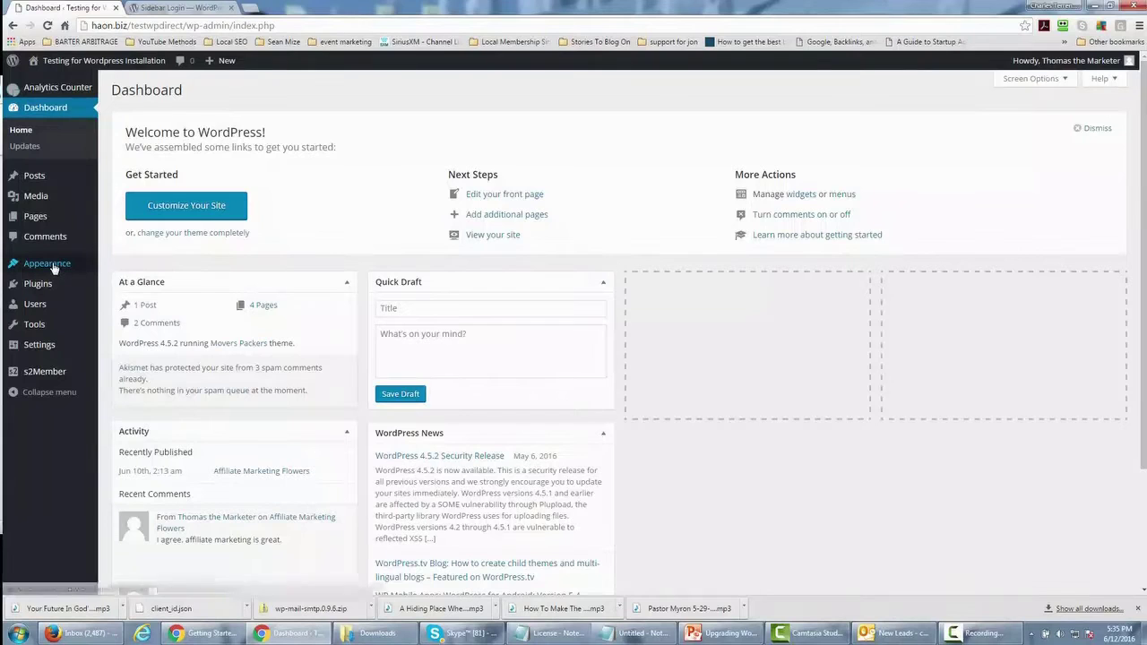
- Add the Sidebar Login widget to the Blog Sidebar widget area and save it with its default settings
mouse_move(54, 267)
left_click(120, 296)
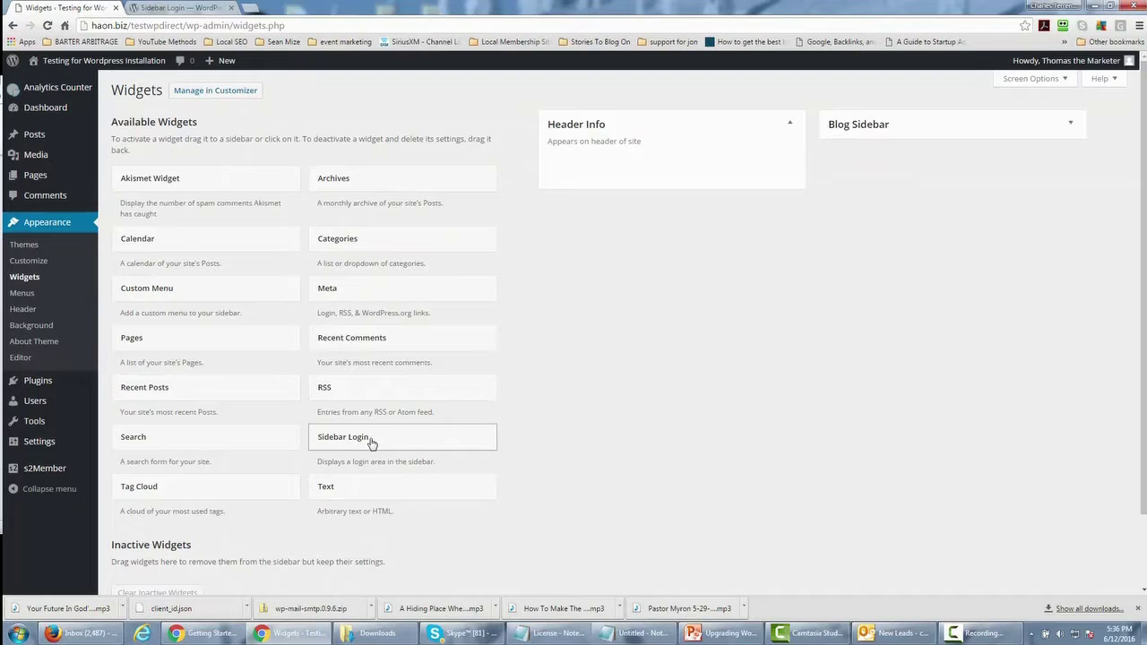
left_click_drag(374, 442, 893, 134)
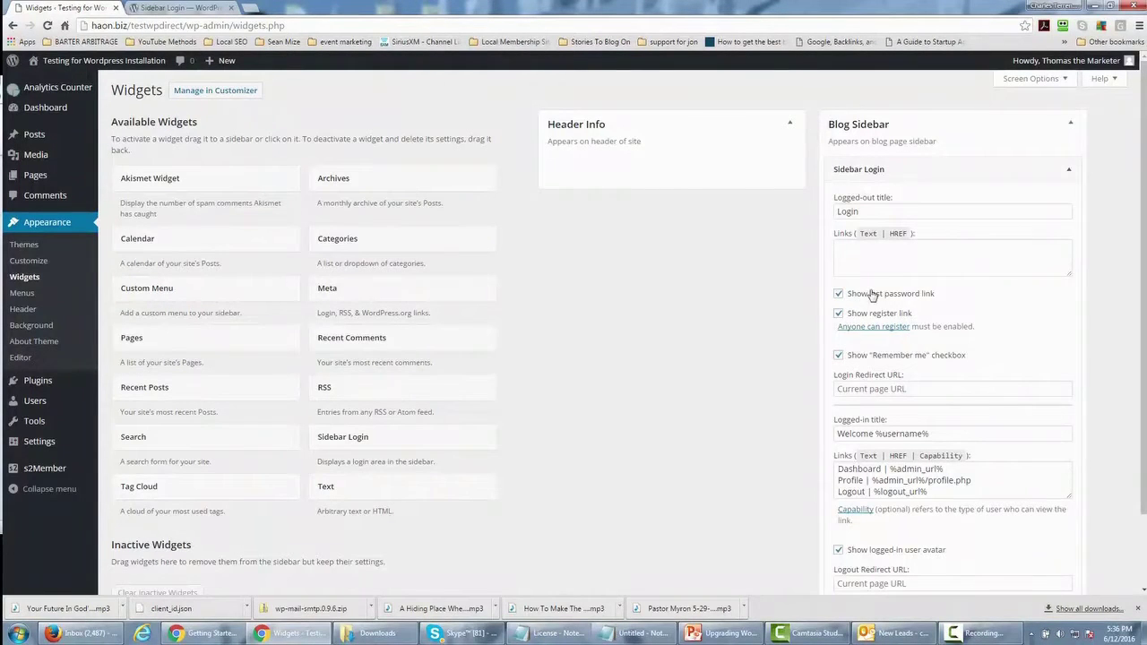
scroll(874, 334, "down", 2)
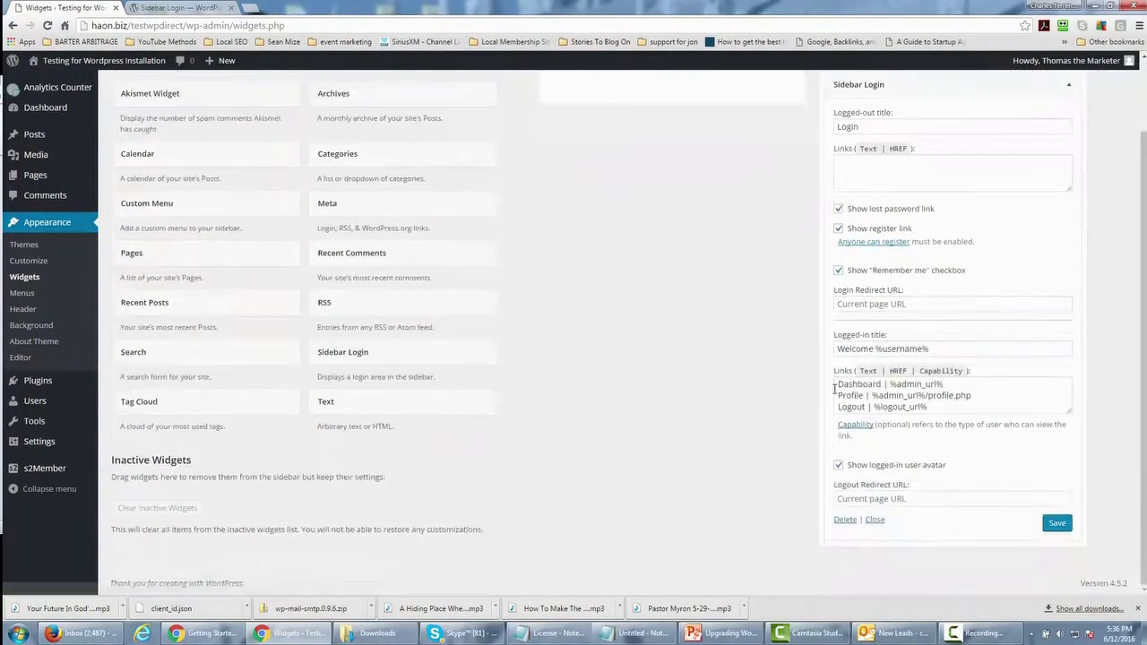
scroll(835, 386, "up", 2)
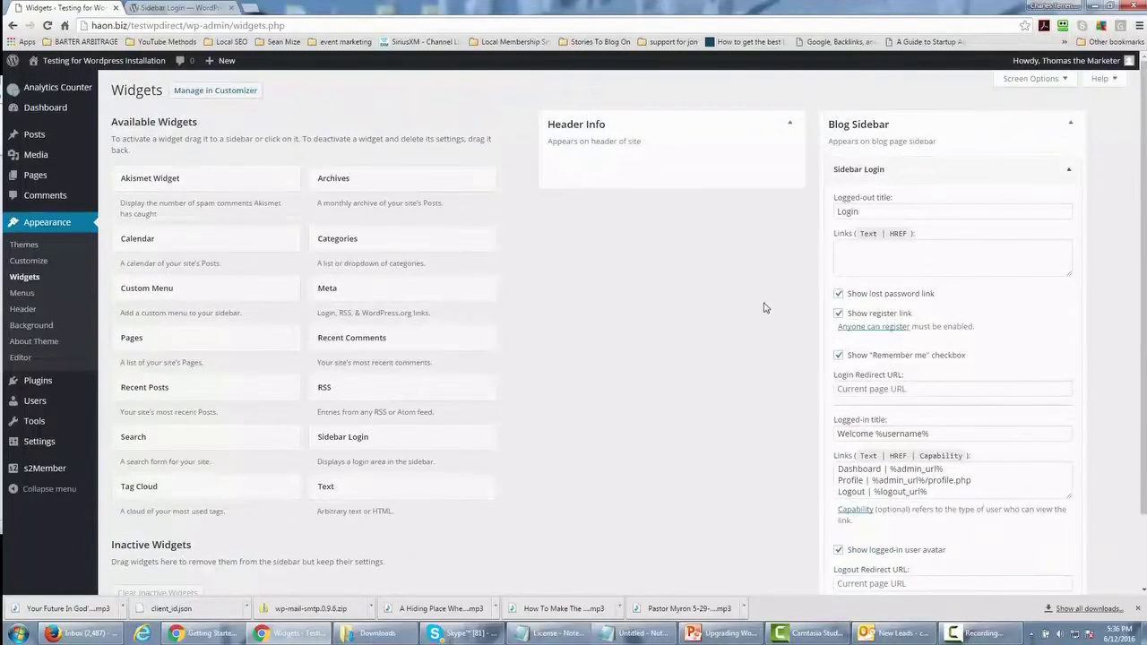
scroll(771, 319, "down", 2)
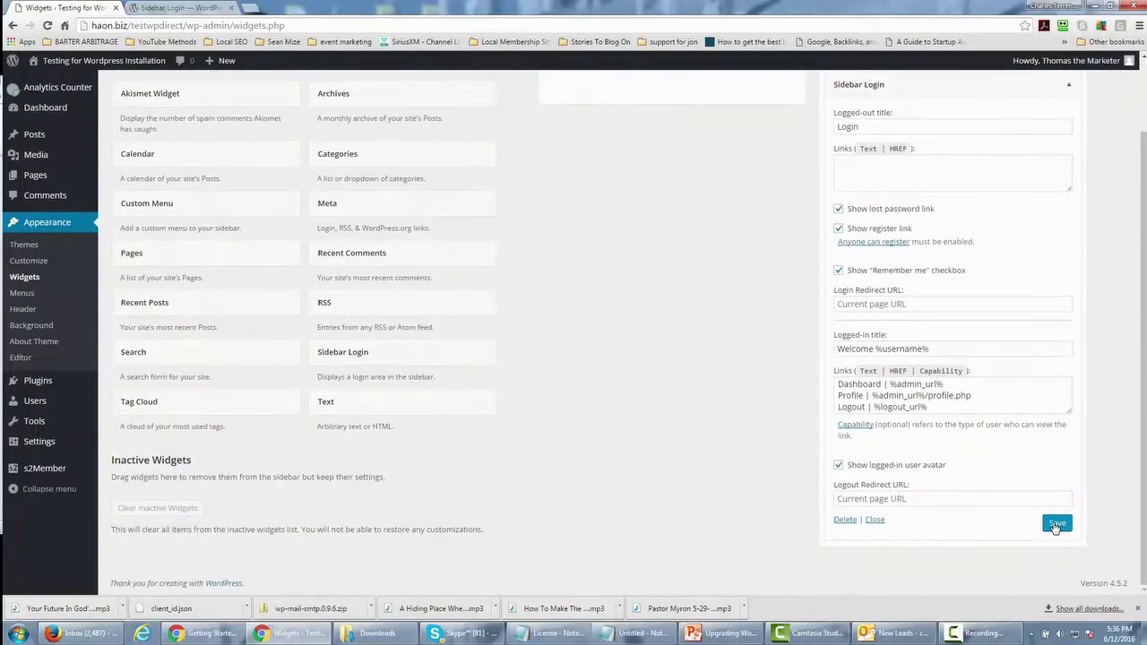
left_click(1056, 524)
scroll(645, 428, "up", 2)
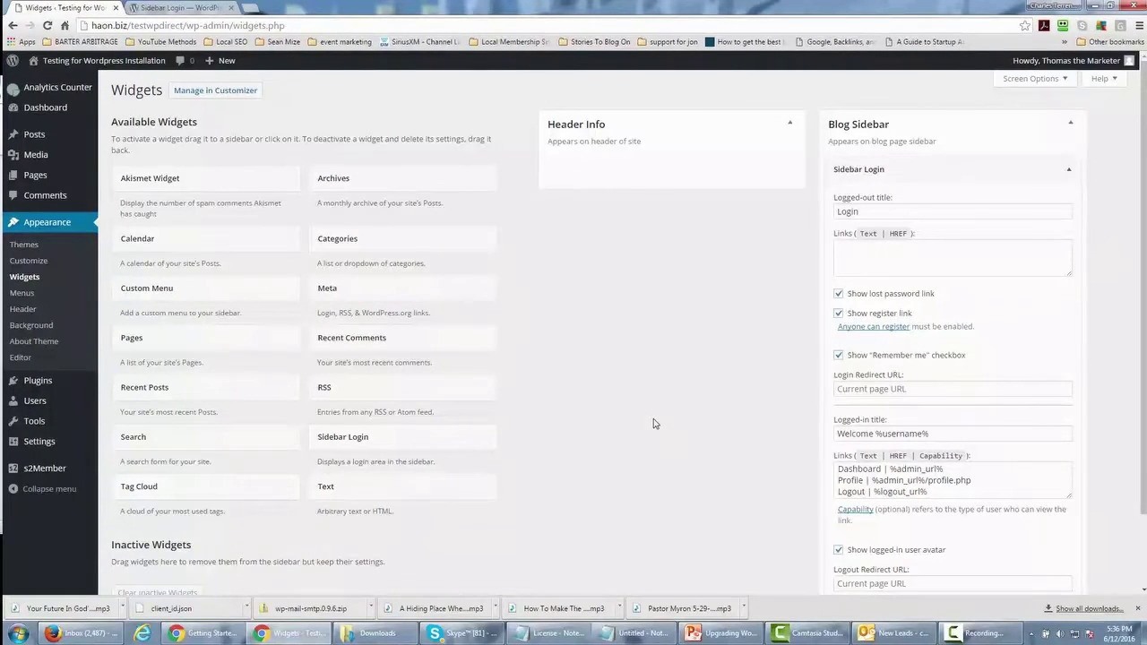
- Open the front end of the "Testing for Wordpress Installation" site
mouse_move(69, 63)
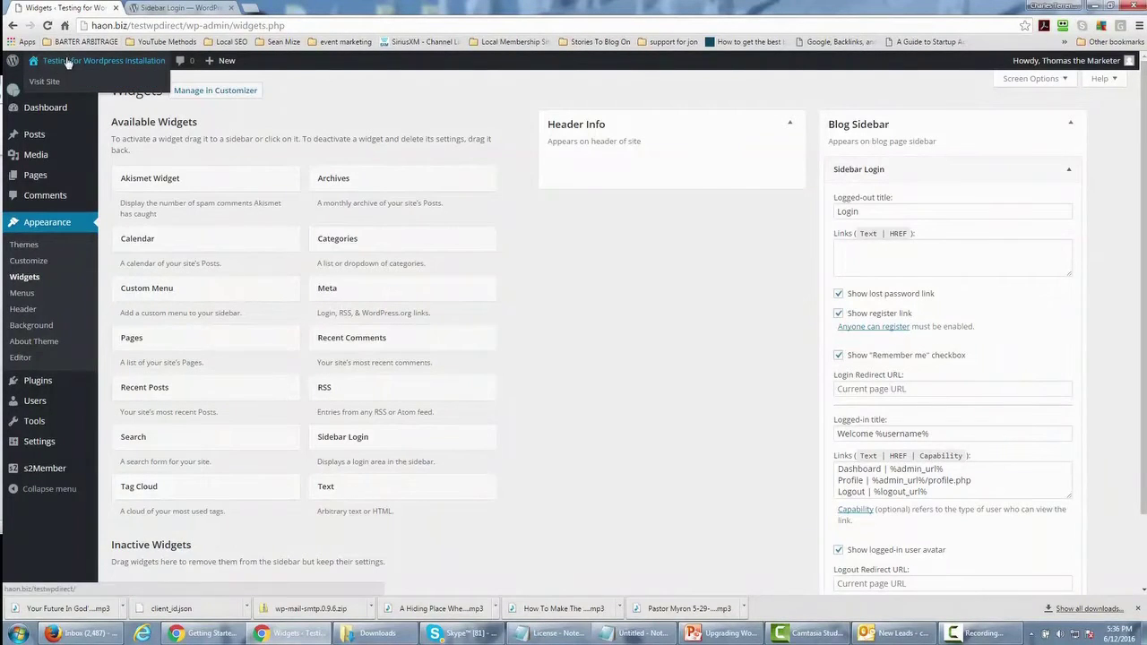
left_click(45, 82)
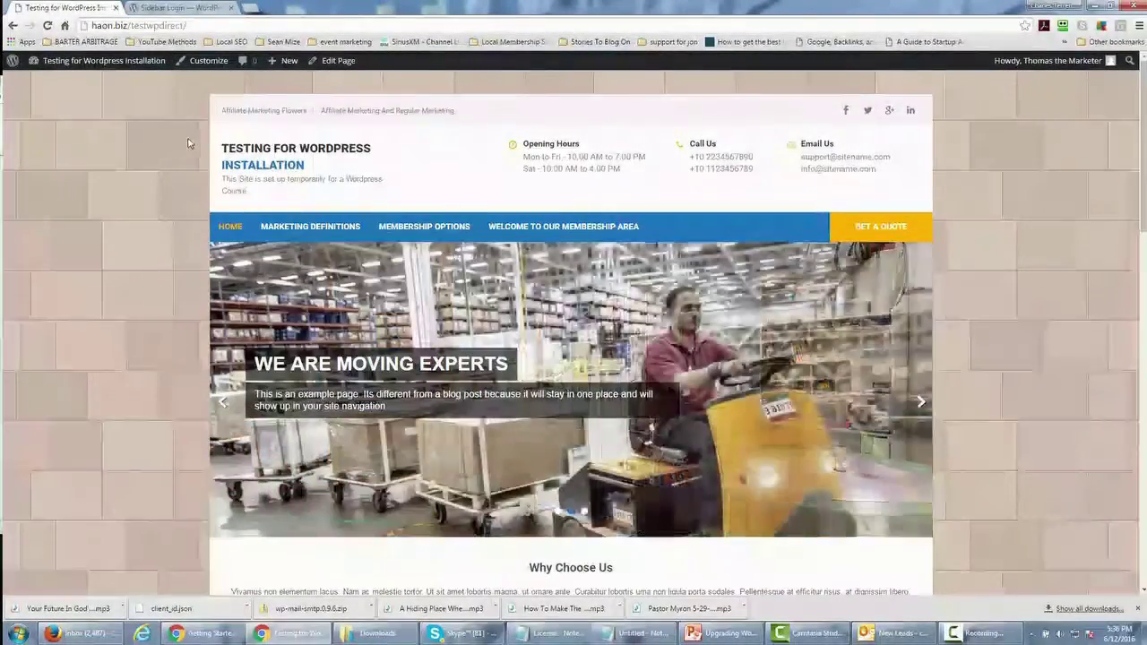
- Open the Marketing Definitions page on the site's front end
left_click(299, 229)
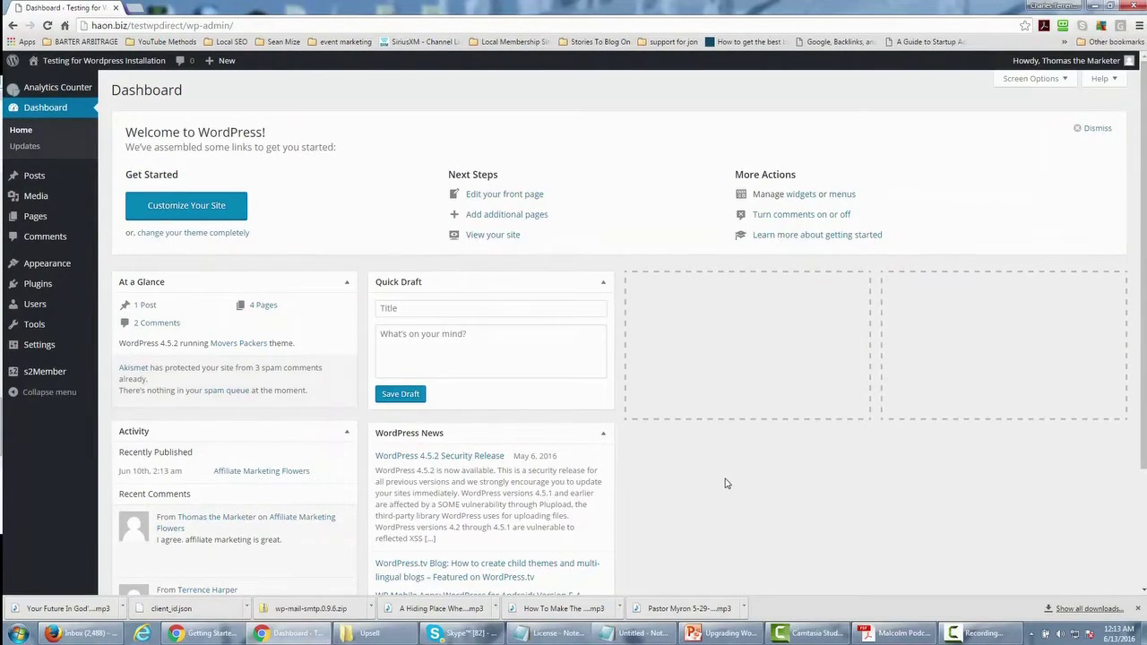
- Start a new WordPress user with the username "testingforwp" and fill in the email, first name and last name
mouse_move(40, 307)
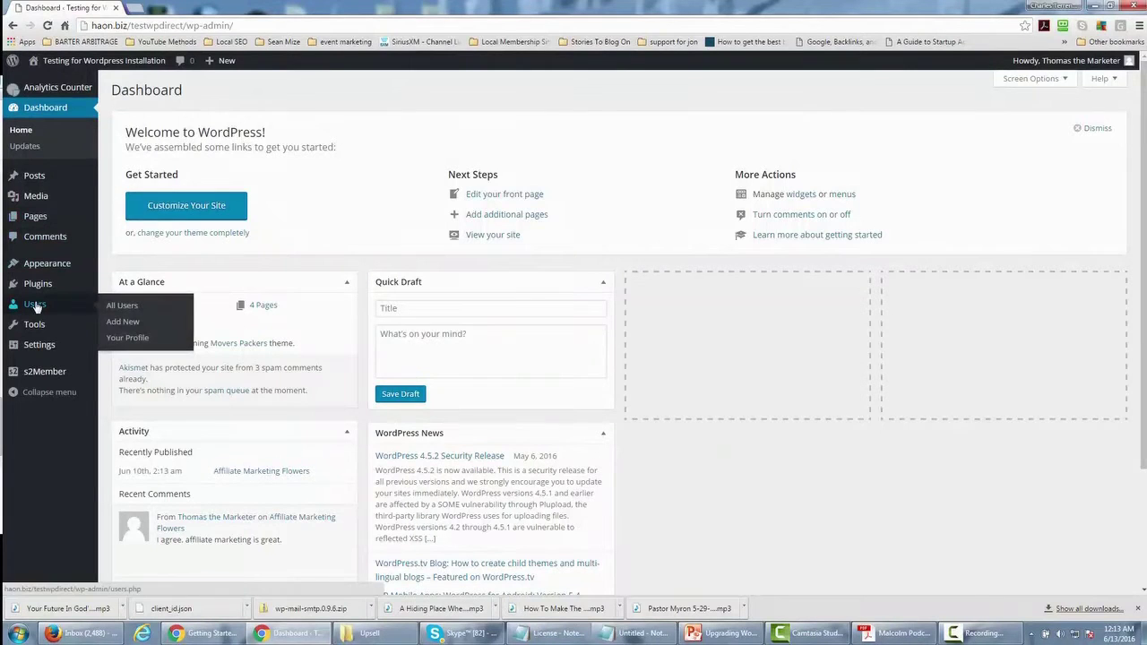
left_click(108, 306)
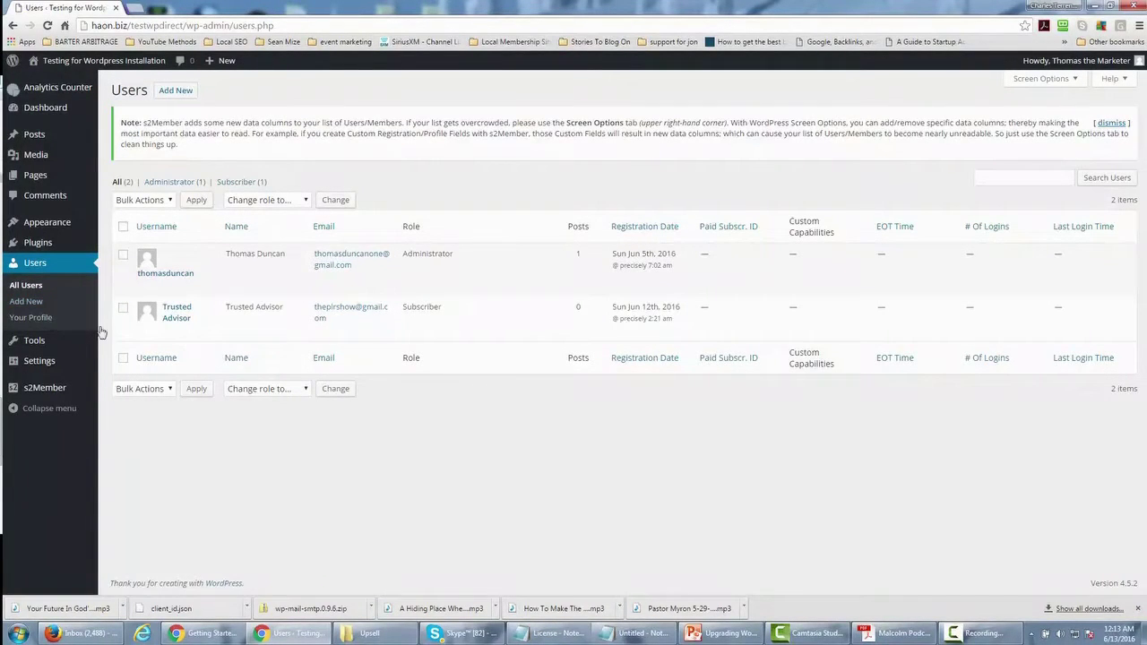
left_click(176, 91)
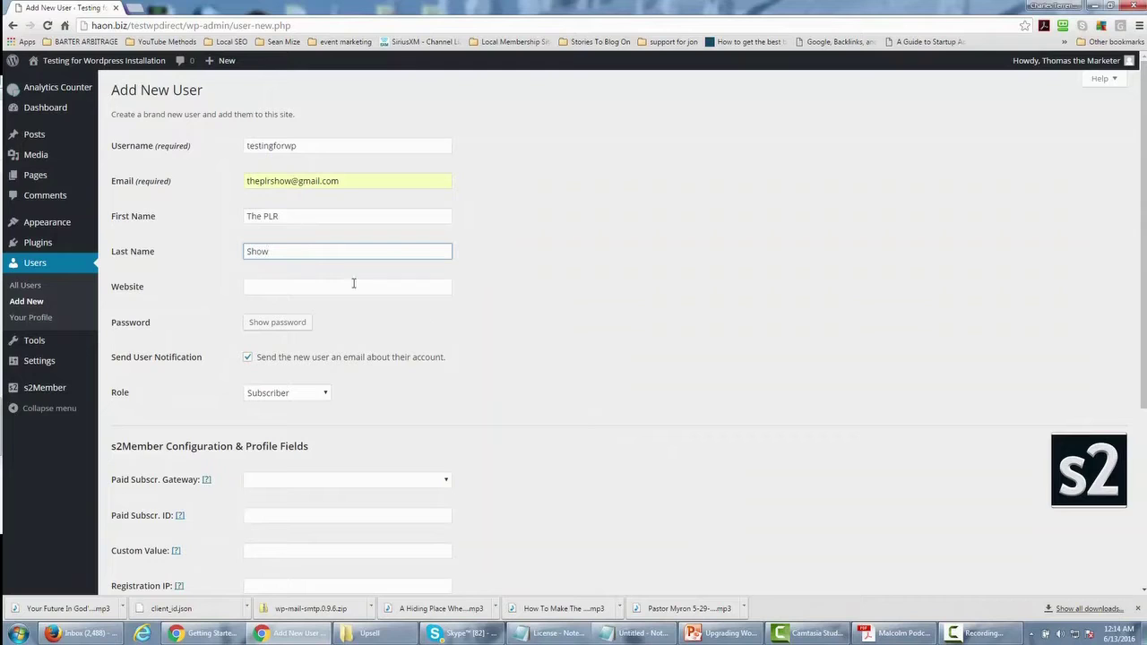
- Give the new user the s2Member Level 1 role and add the account with the email notification enabled
left_click(325, 396)
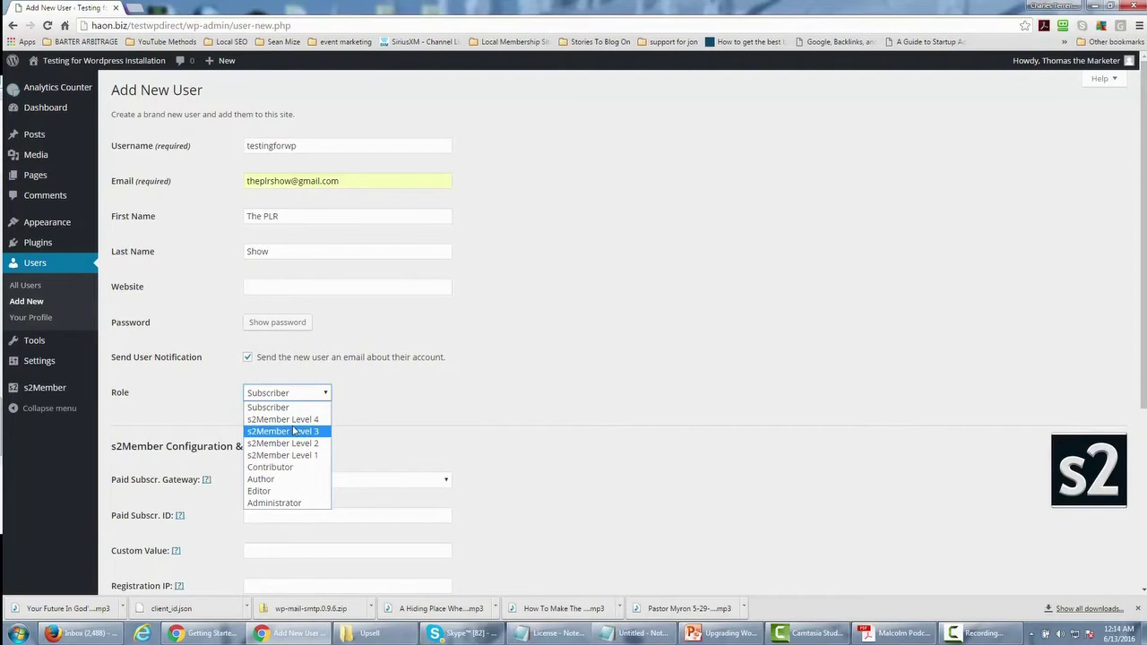
left_click(284, 456)
scroll(359, 427, "down", 1)
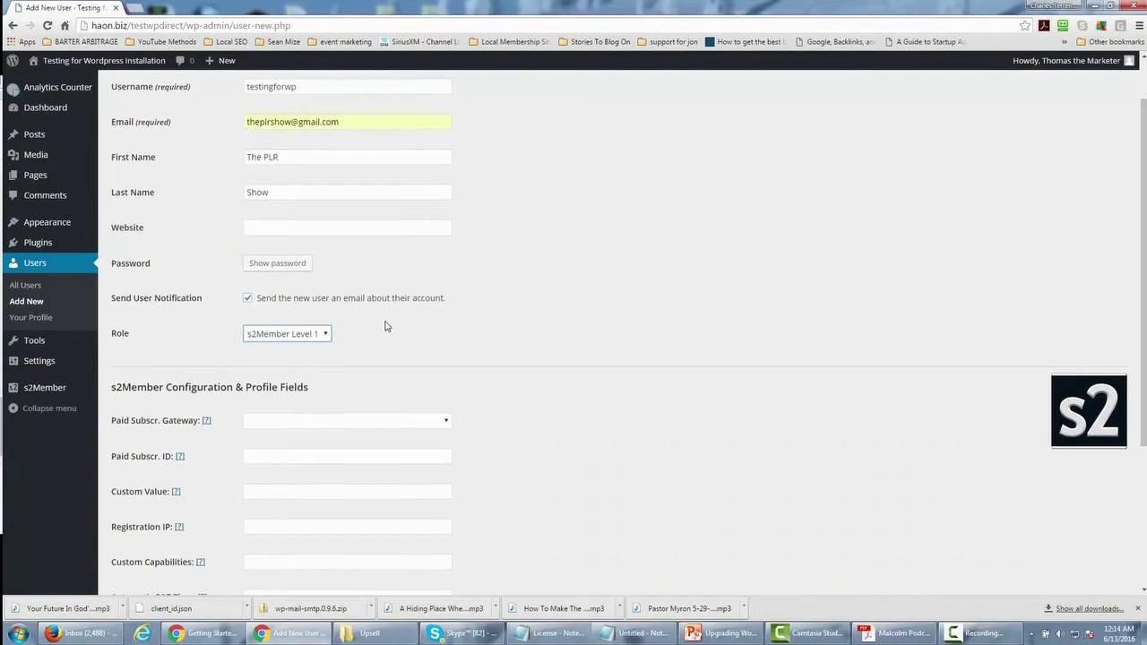
scroll(384, 333, "up", 1)
scroll(358, 404, "down", 4)
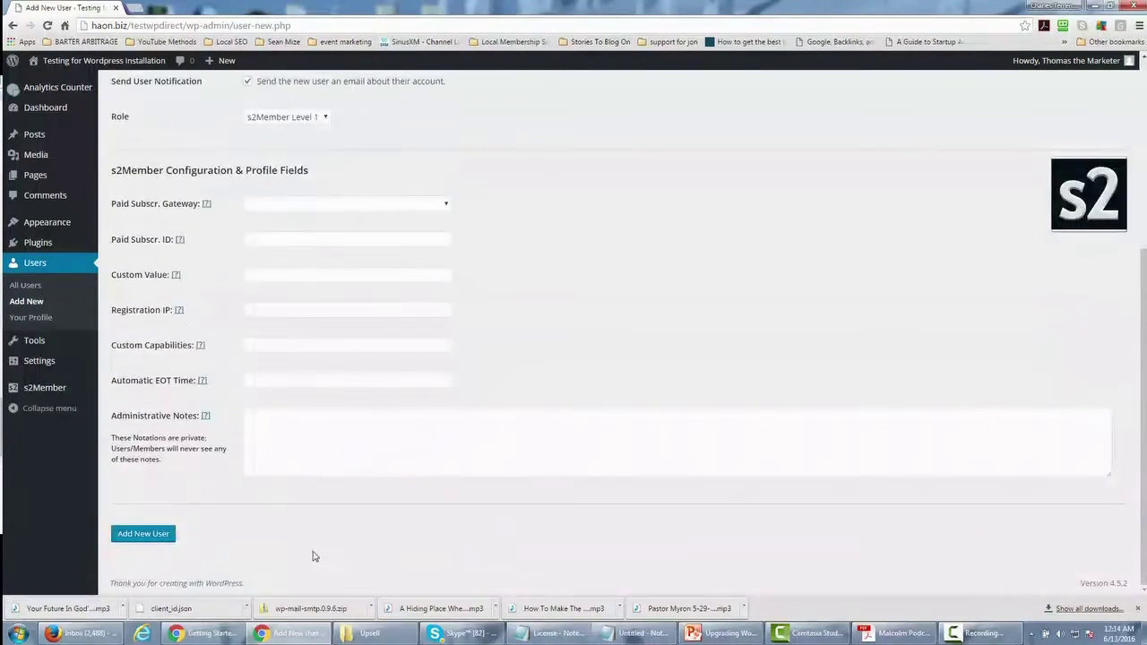
left_click(153, 535)
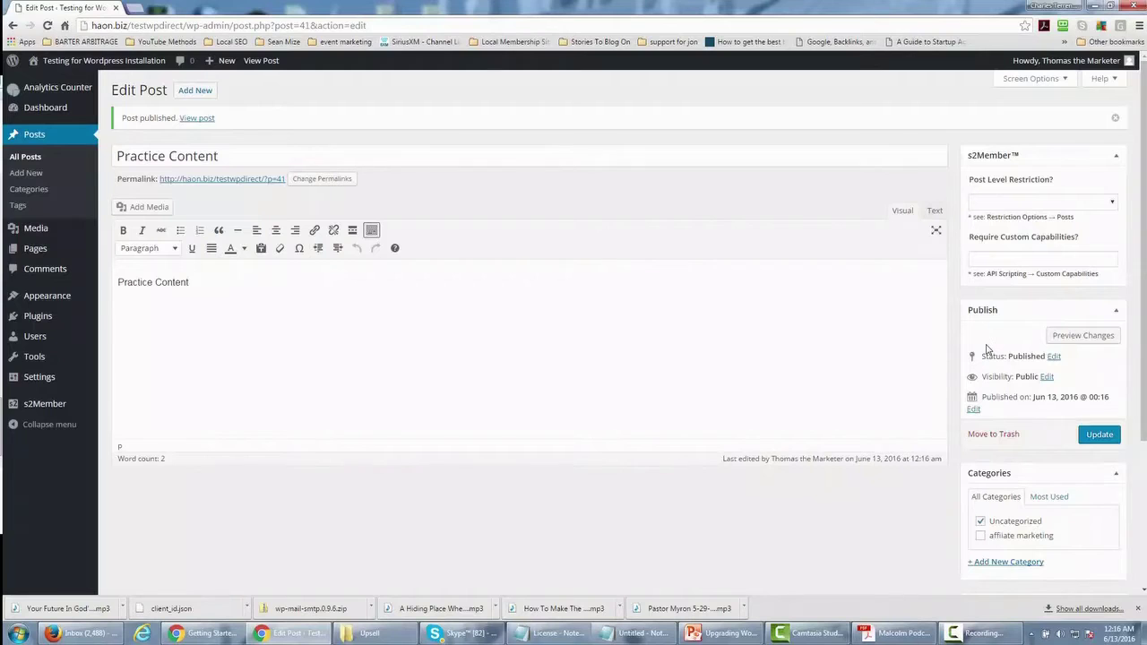
- Restrict the "Practice Content" post to "Require Level #1 (or higher)" and update the post
left_click(1111, 204)
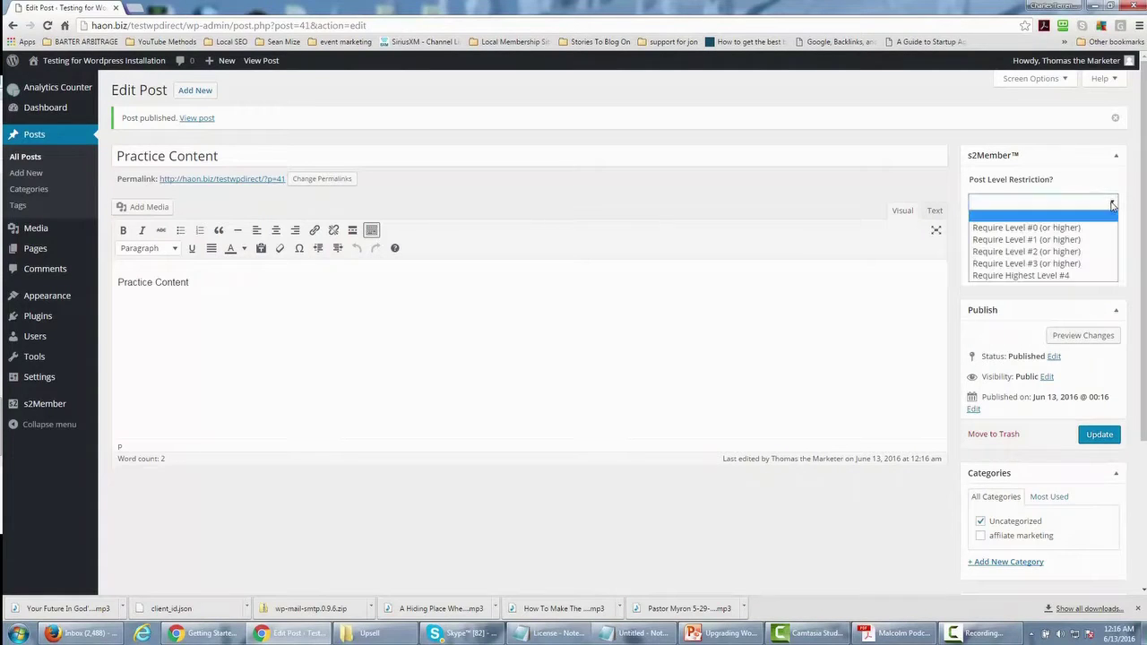
left_click(1070, 240)
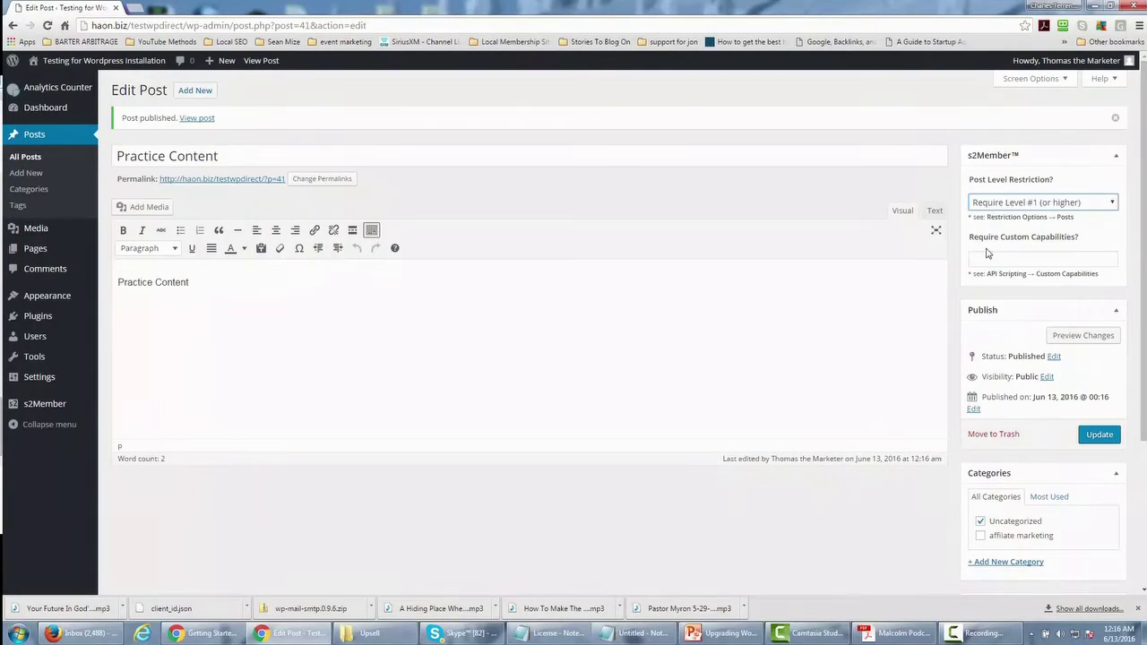
left_click(1087, 435)
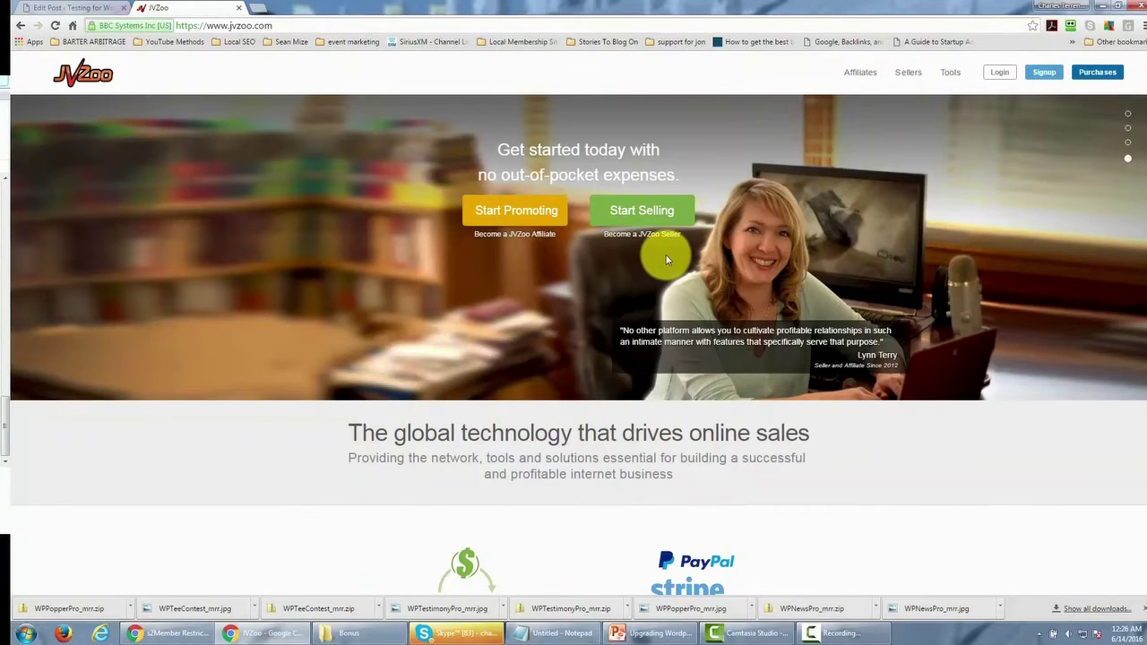
- Switch to selling on JVZoo, start adding a new product from the Sellers Dashboard, and set Show in Marketplace to No
left_click(632, 215)
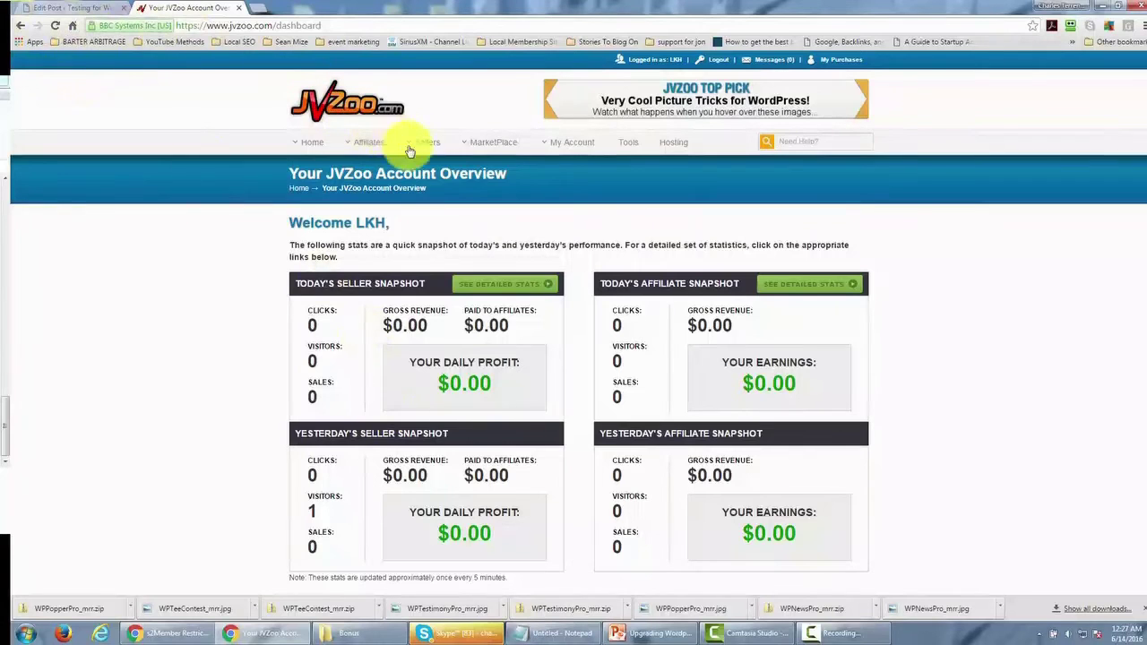
mouse_move(420, 162)
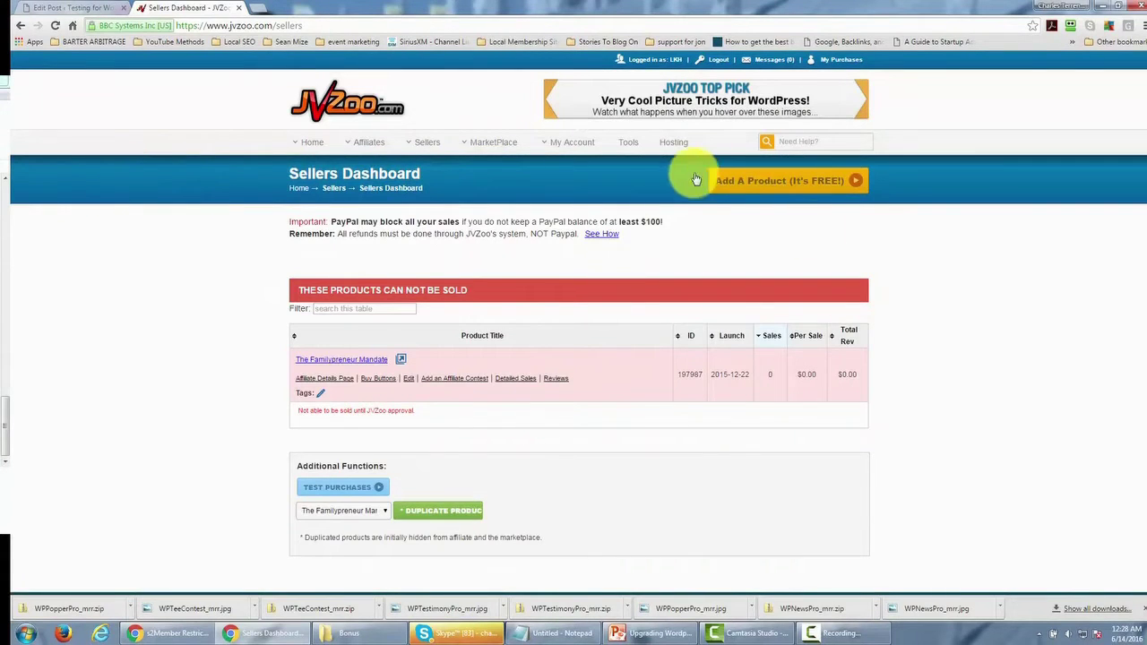
left_click(728, 184)
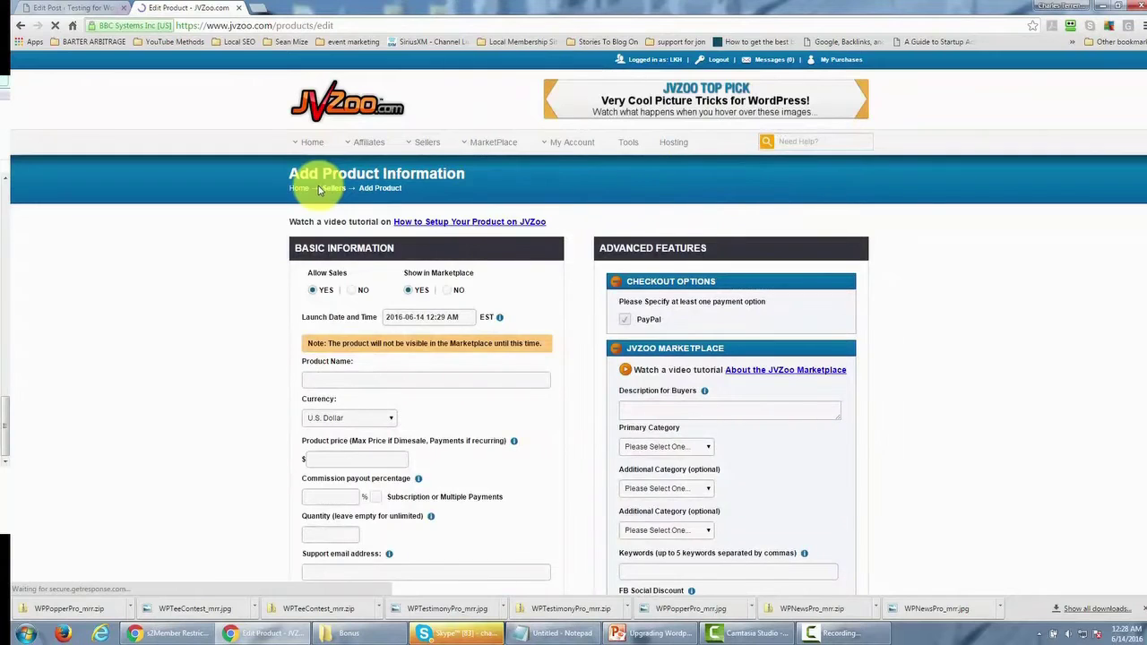
scroll(318, 185, "down", 1)
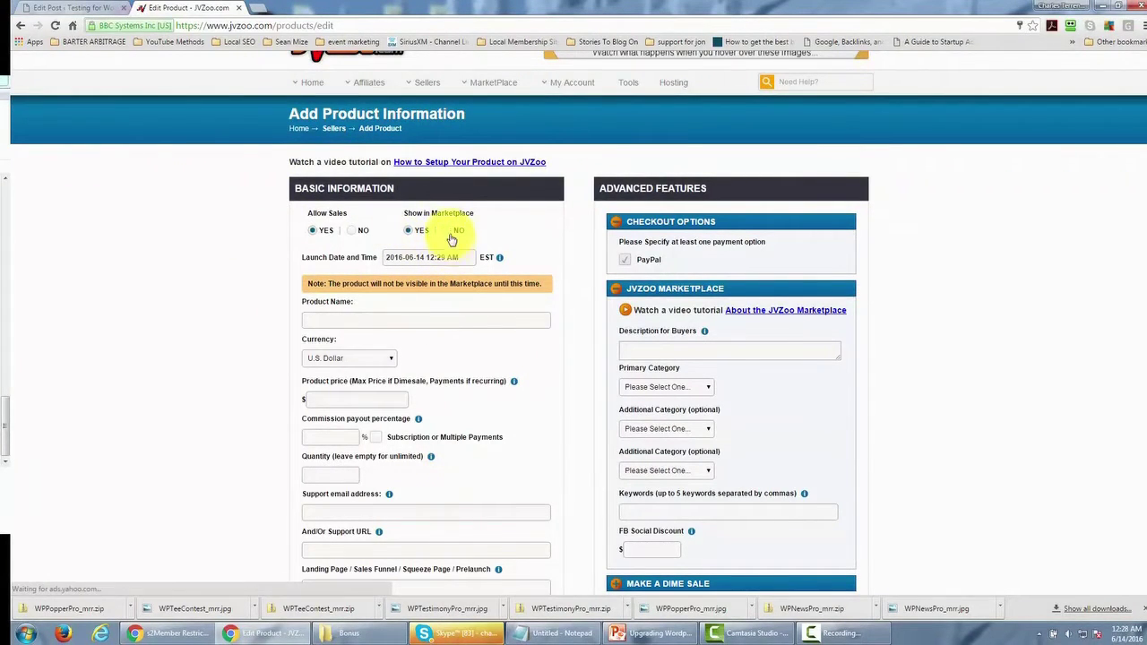
left_click(452, 232)
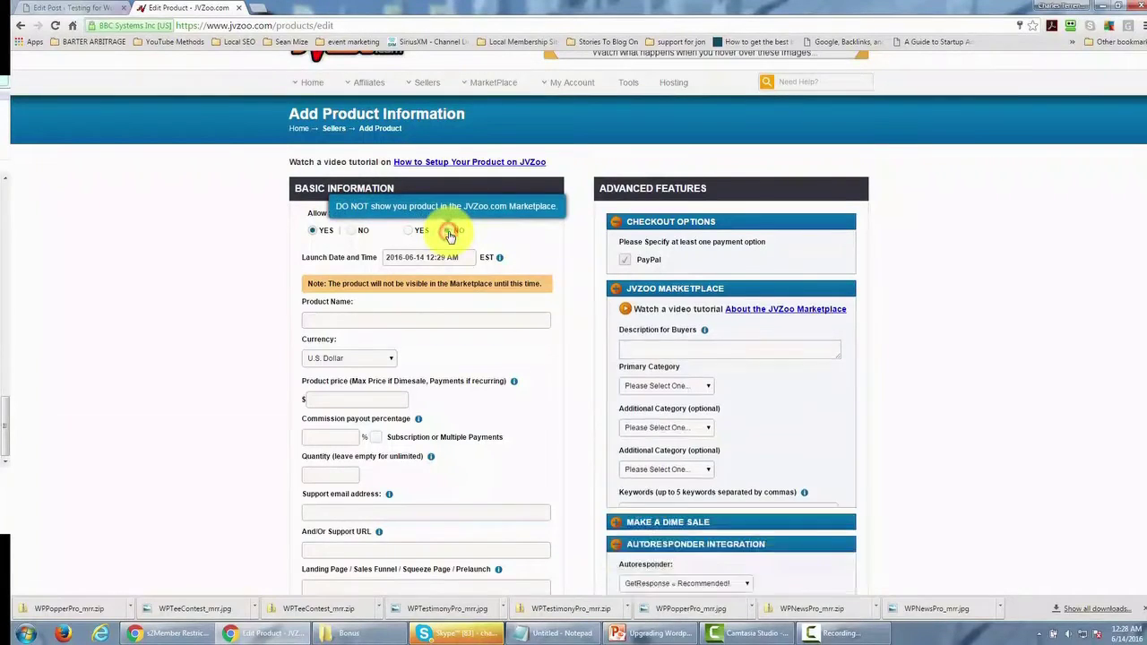
- Set the new product's Delivery Method to Thank You Page
scroll(272, 230, "down", 1)
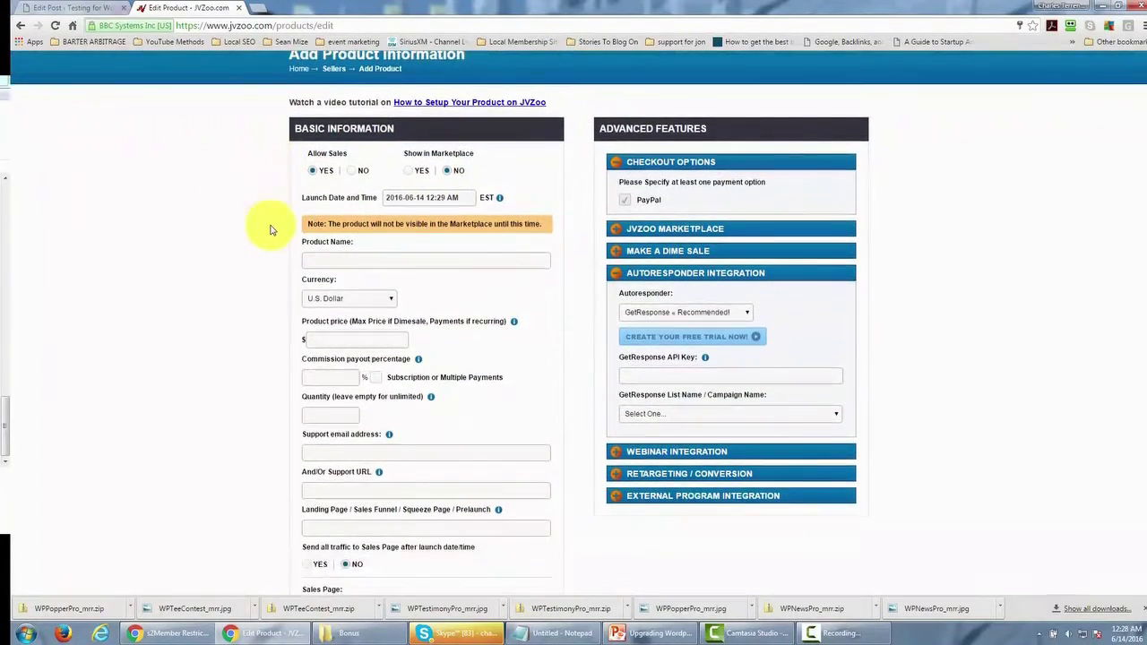
scroll(271, 230, "down", 1)
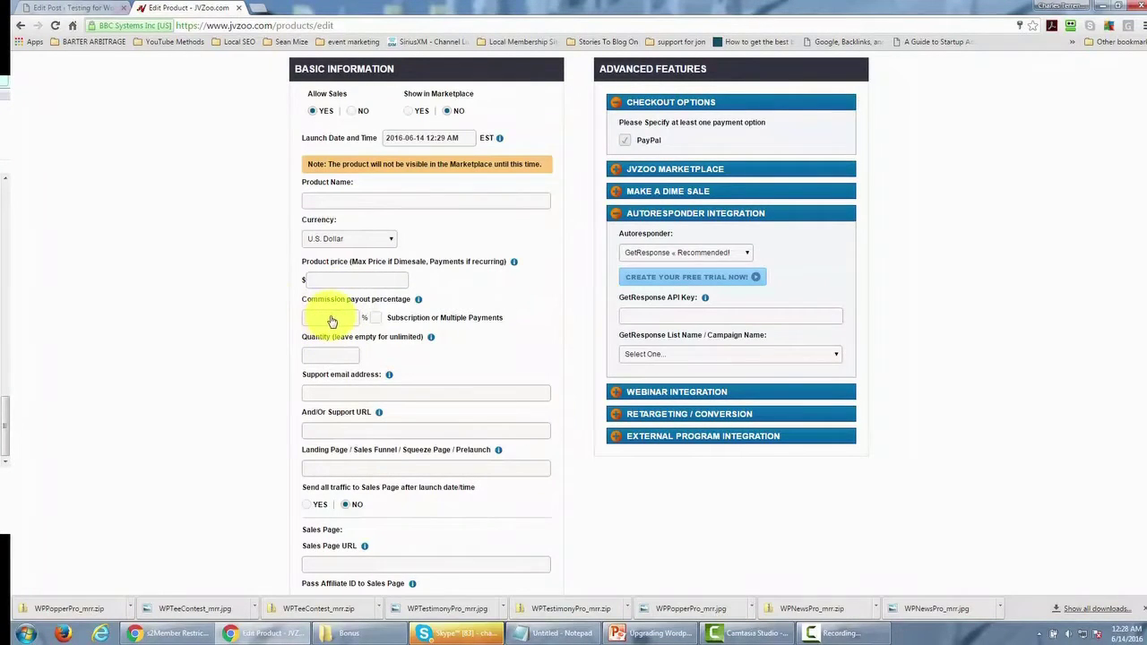
scroll(286, 313, "down", 1)
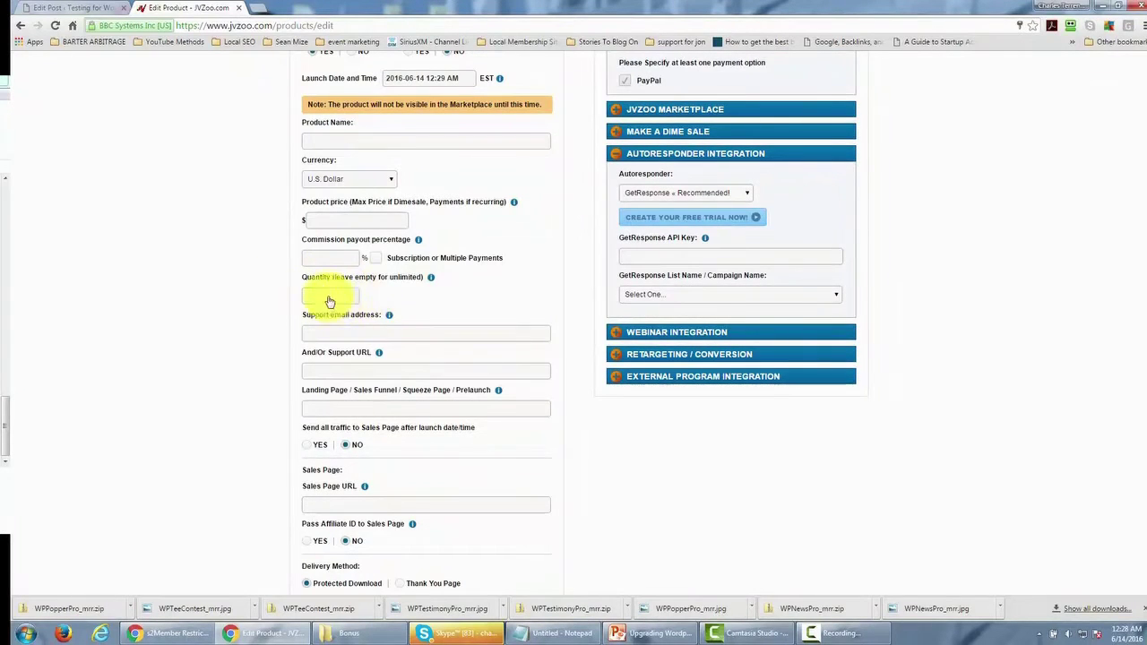
scroll(332, 305, "down", 1)
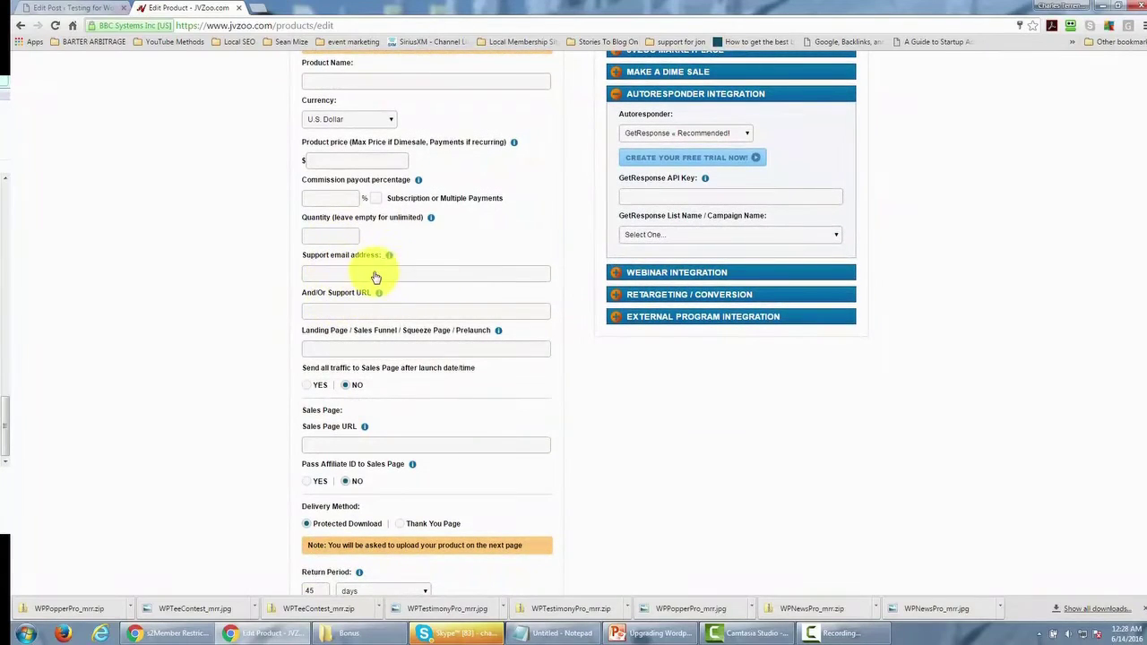
mouse_move(354, 266)
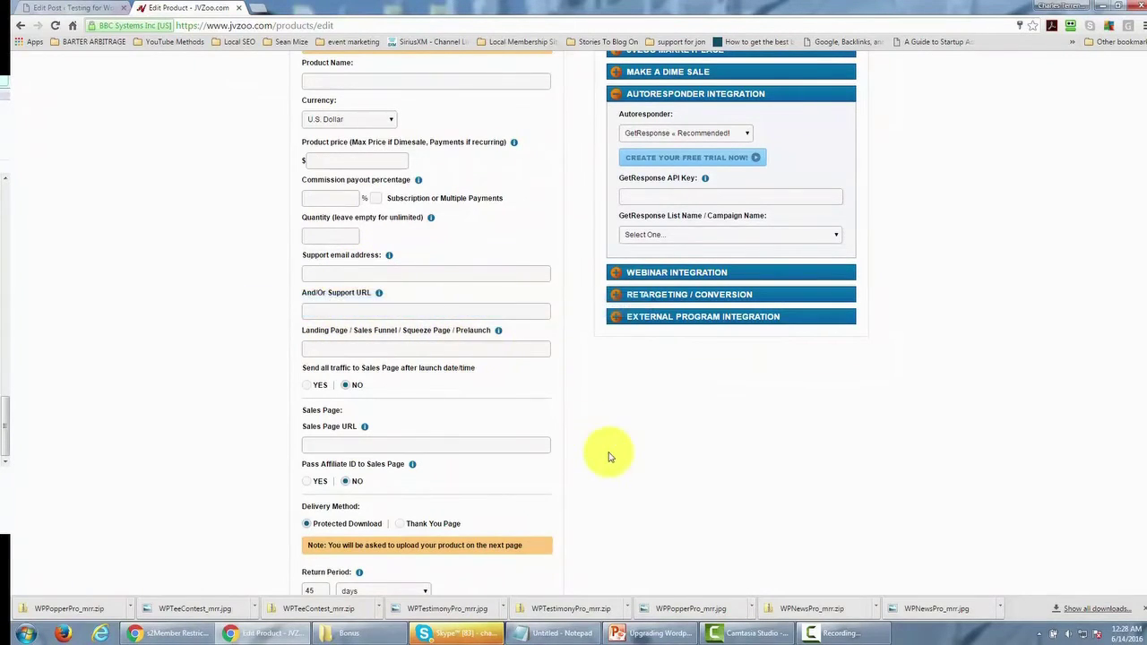
scroll(603, 448, "down", 1)
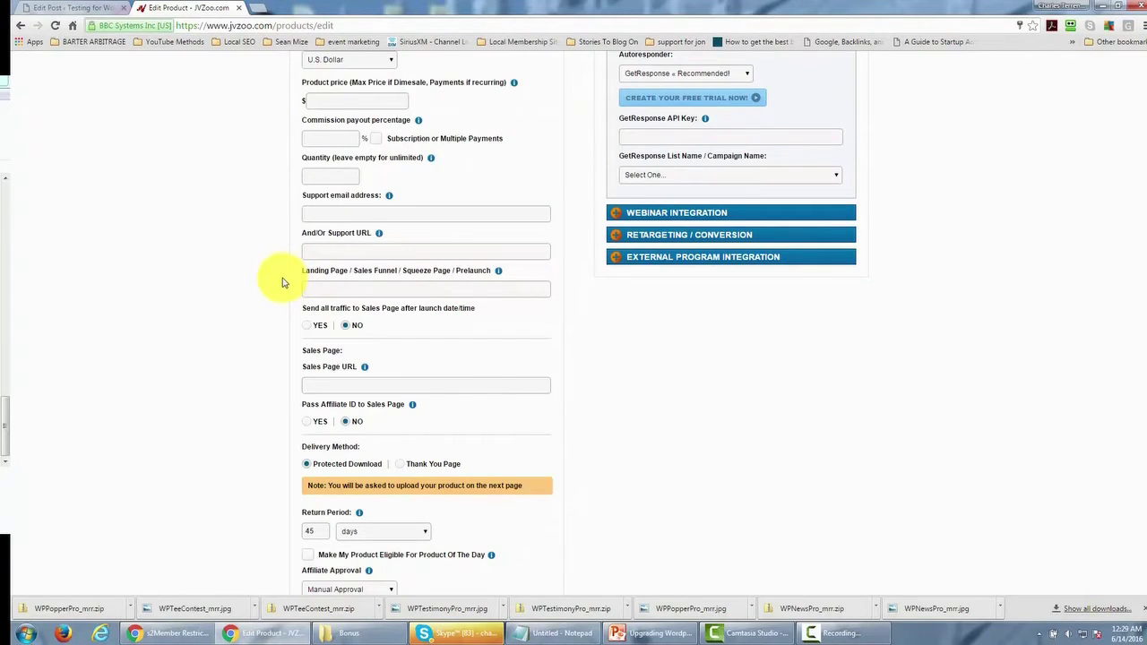
scroll(280, 286, "down", 1)
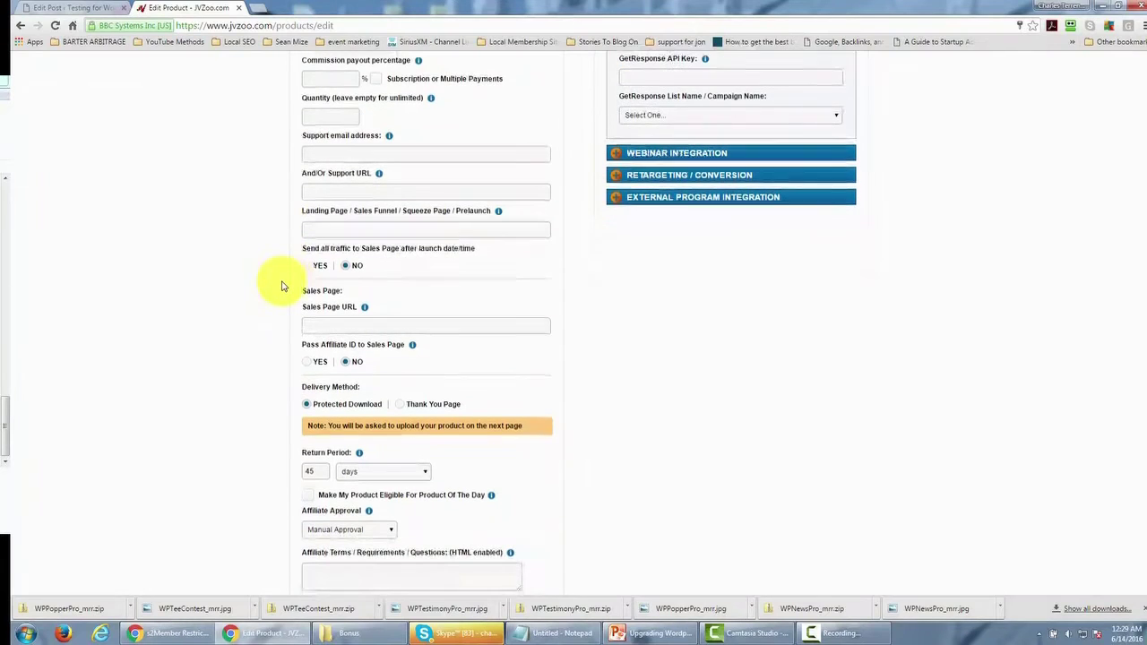
scroll(280, 287, "down", 1)
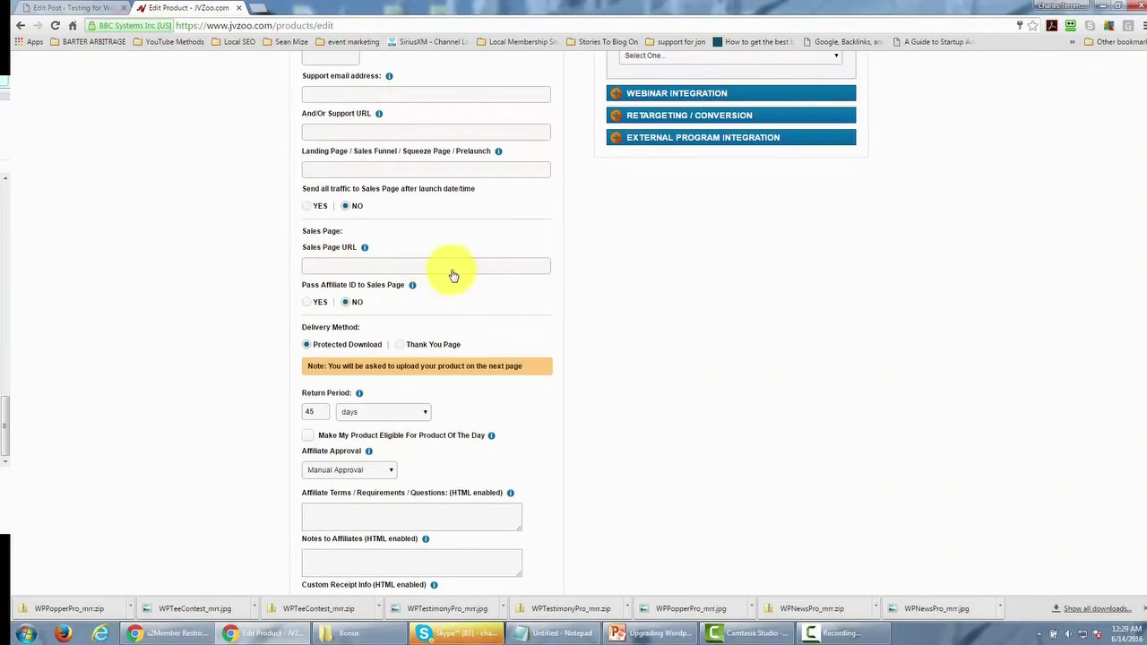
scroll(452, 275, "down", 1)
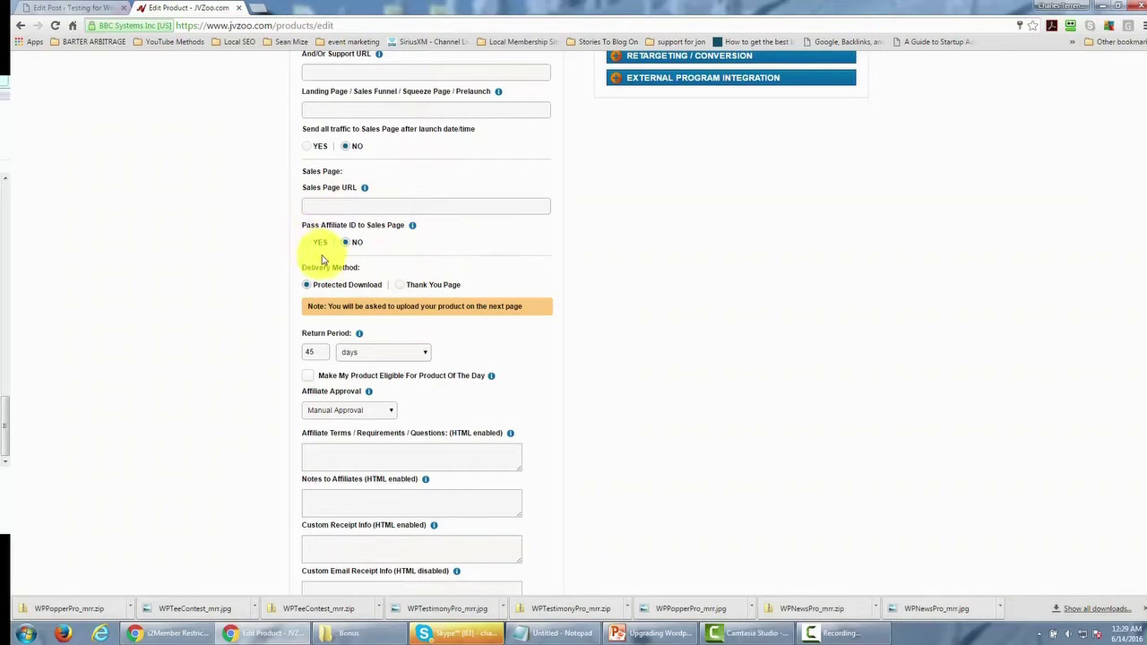
scroll(261, 223, "down", 1)
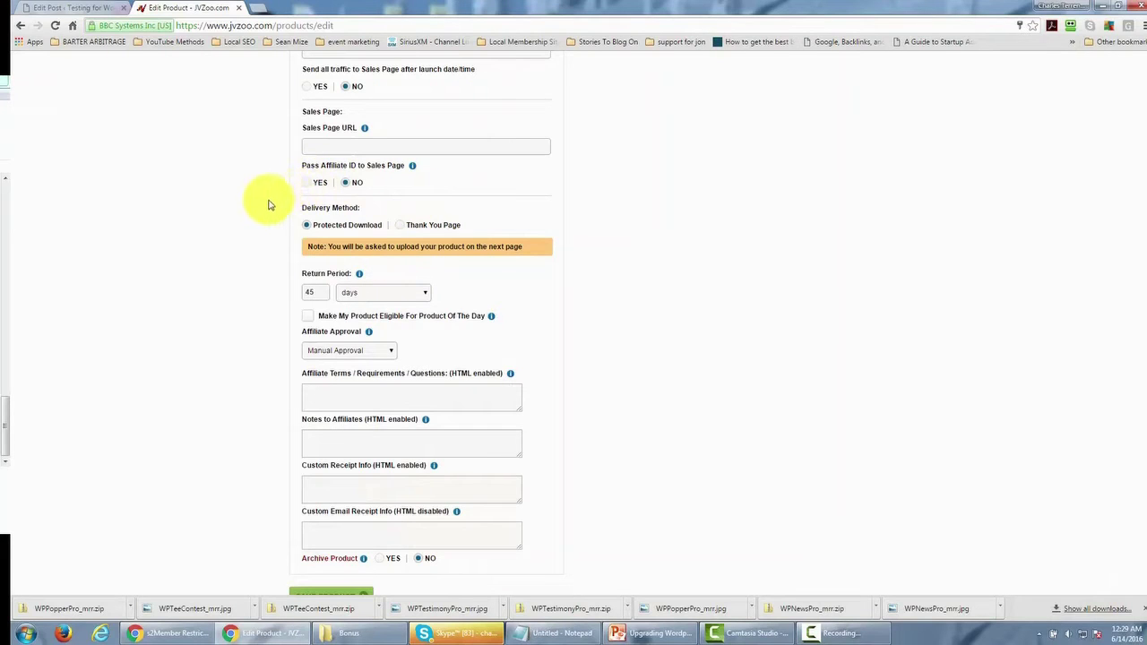
left_click(400, 225)
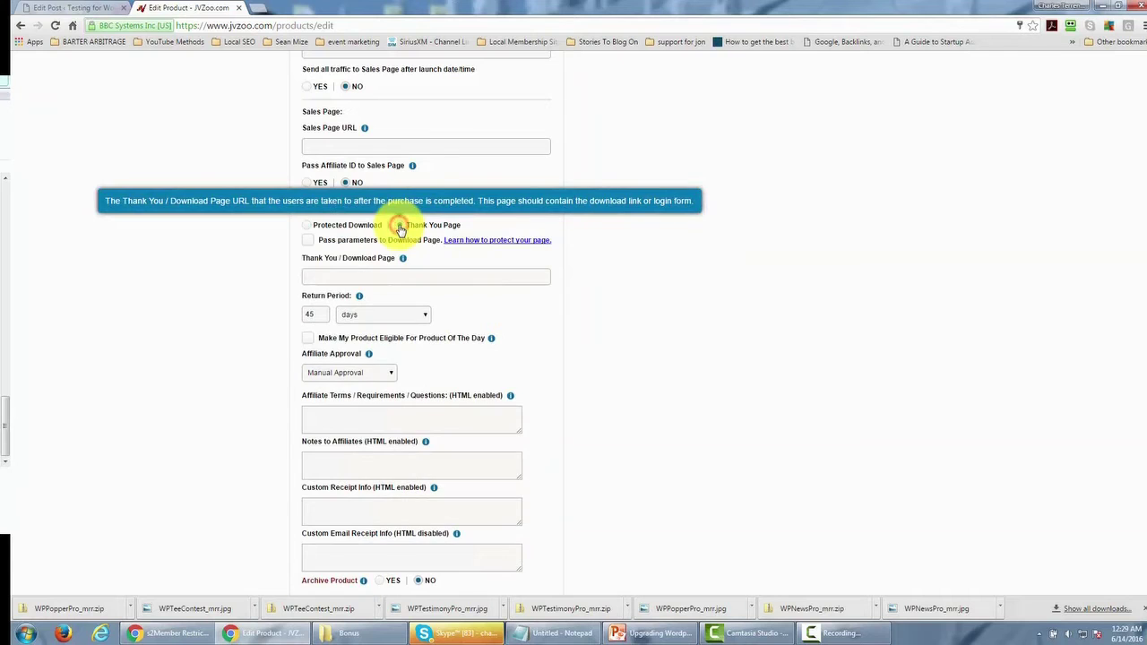
- Examine the thank-you page, return period, affiliate approval, affiliate notes and custom receipt fields of the product form
scroll(324, 233, "down", 1)
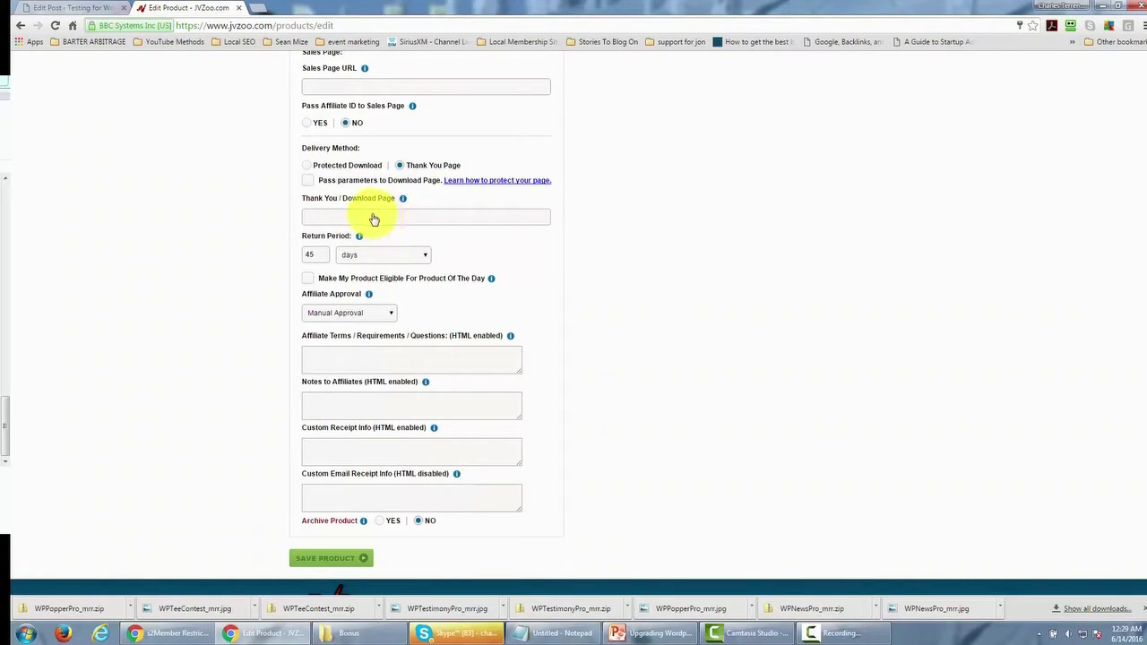
scroll(377, 220, "down", 1)
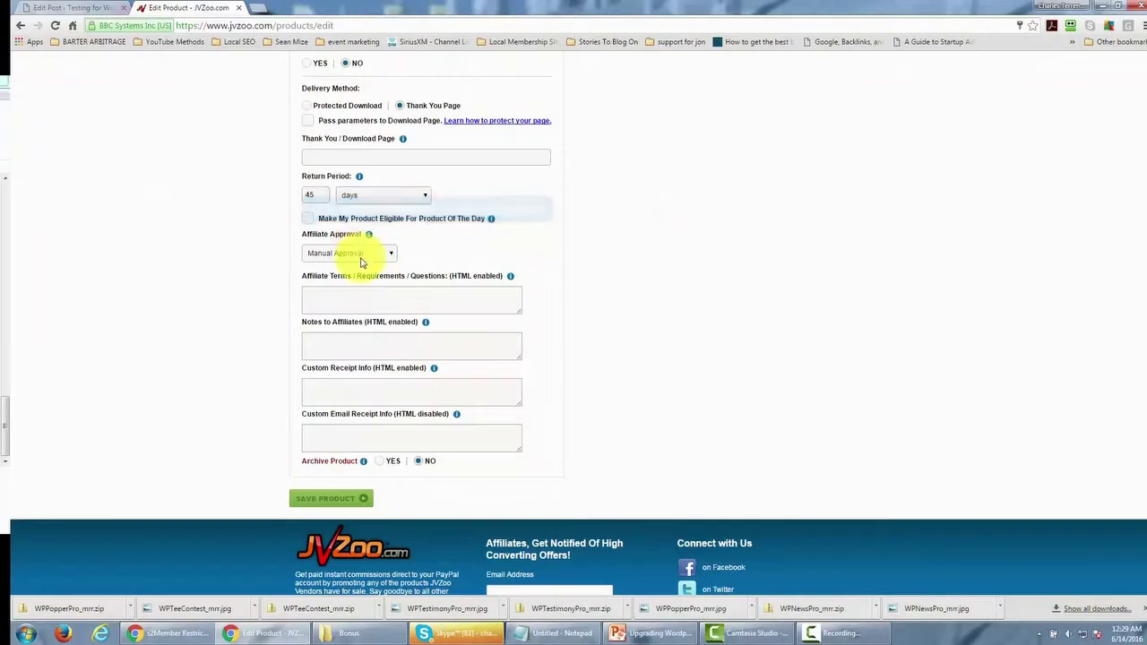
scroll(361, 262, "up", 1)
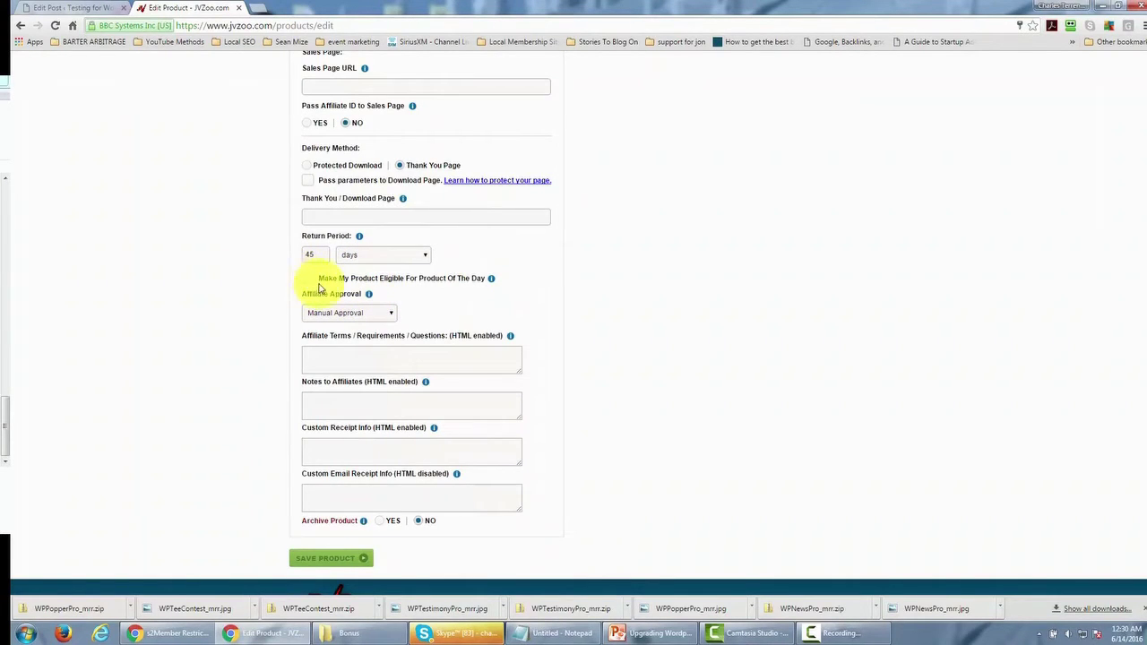
scroll(273, 280, "down", 1)
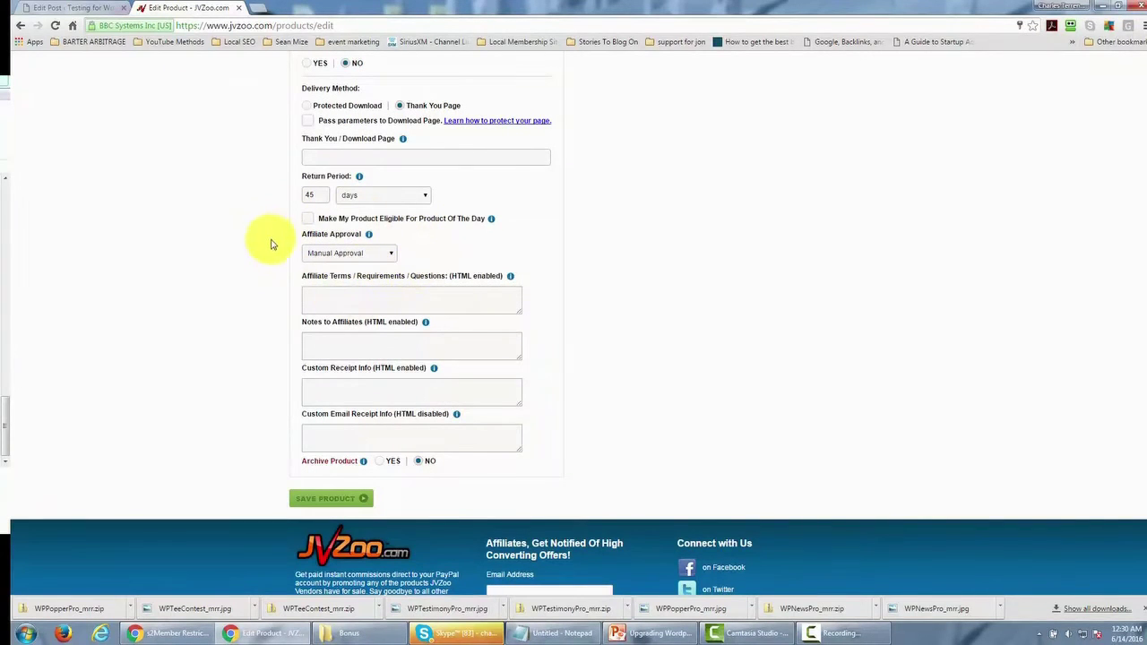
mouse_move(366, 279)
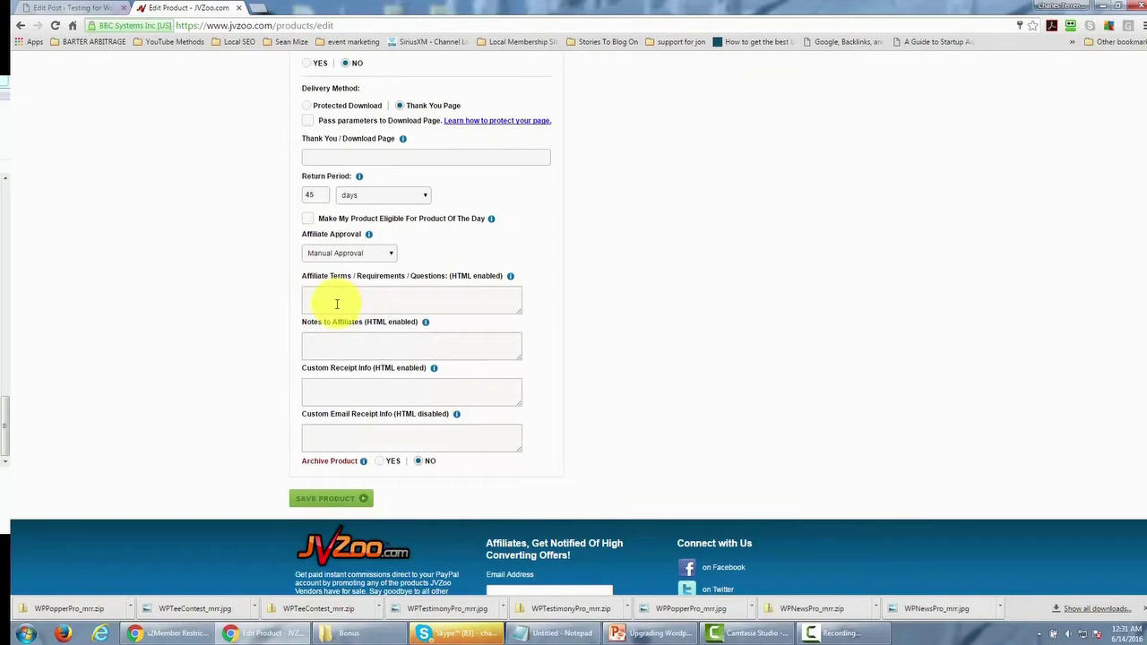
left_click(346, 335)
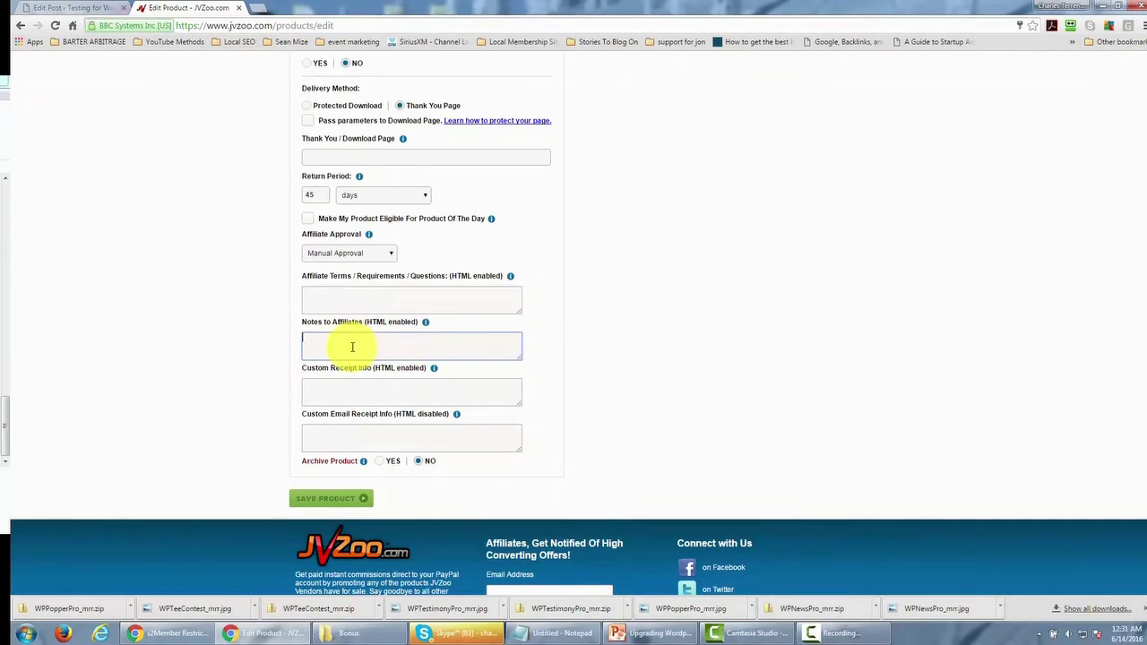
scroll(352, 350, "down", 1)
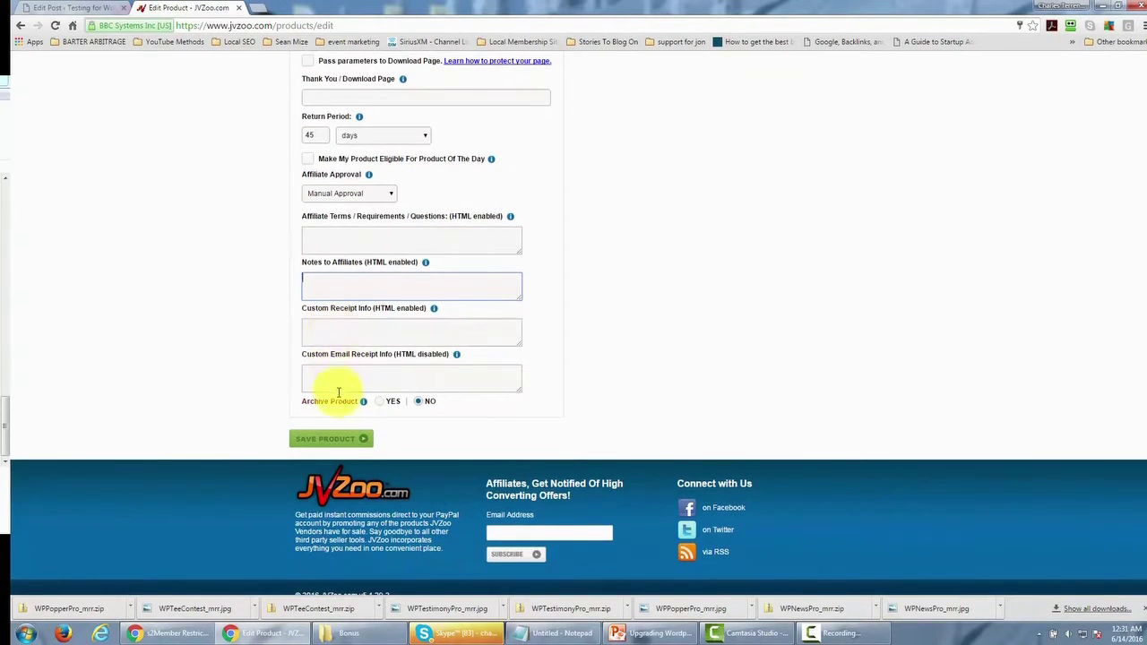
left_click(332, 328)
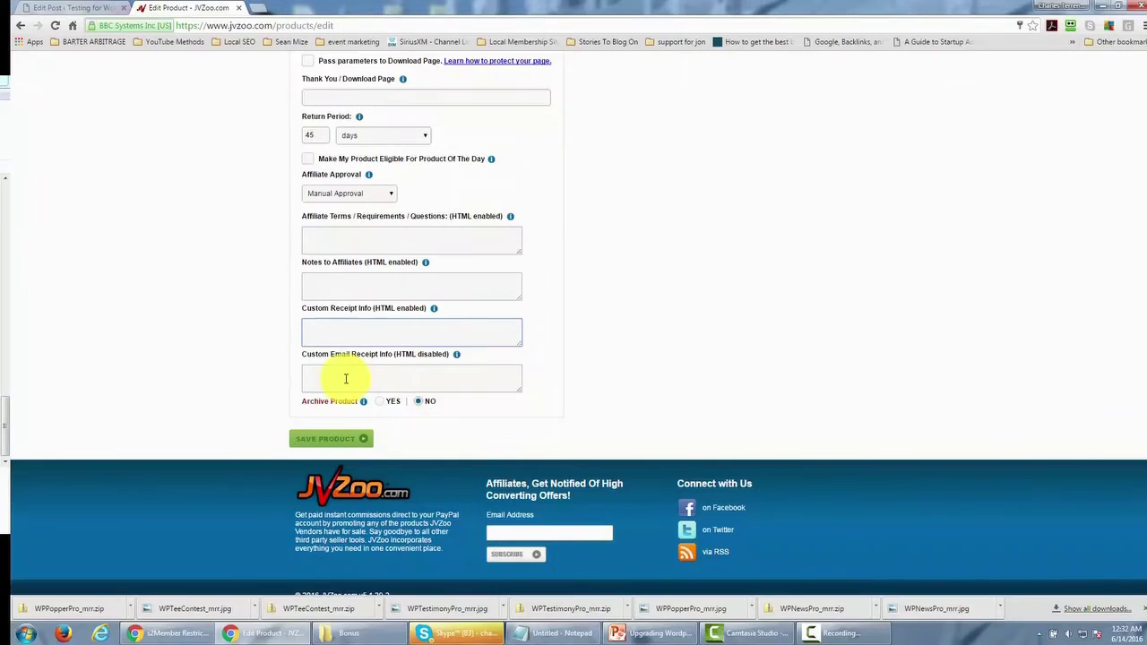
- Examine the autoresponder choices and the webinar and retargeting integration sections among the product's advanced features
scroll(346, 379, "up", 15)
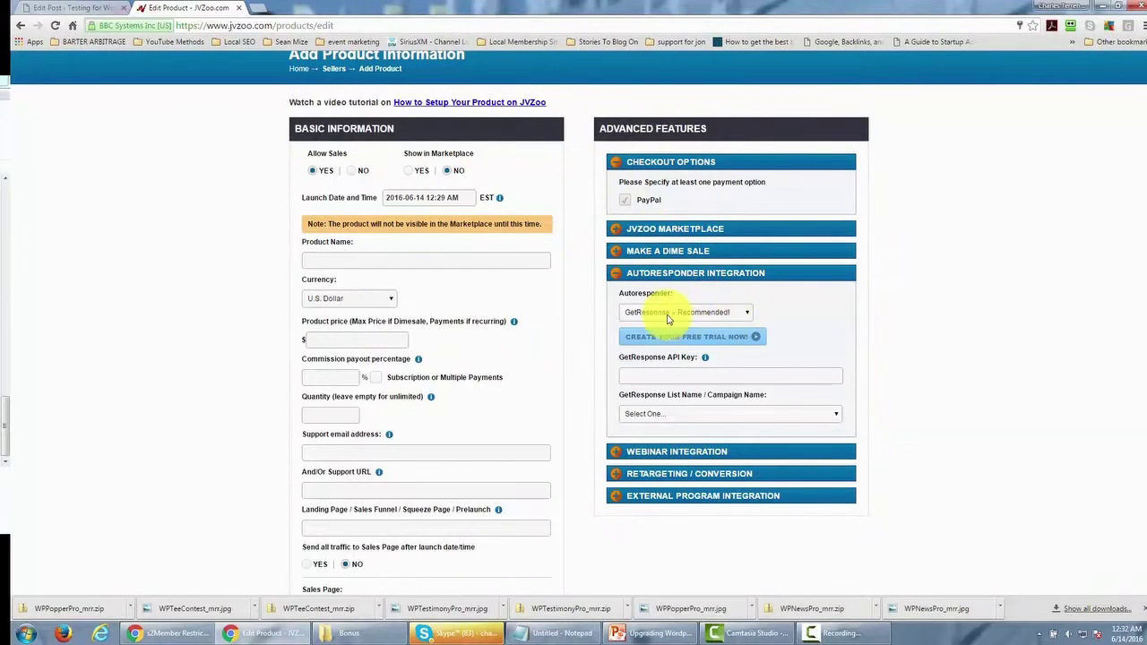
left_click(746, 313)
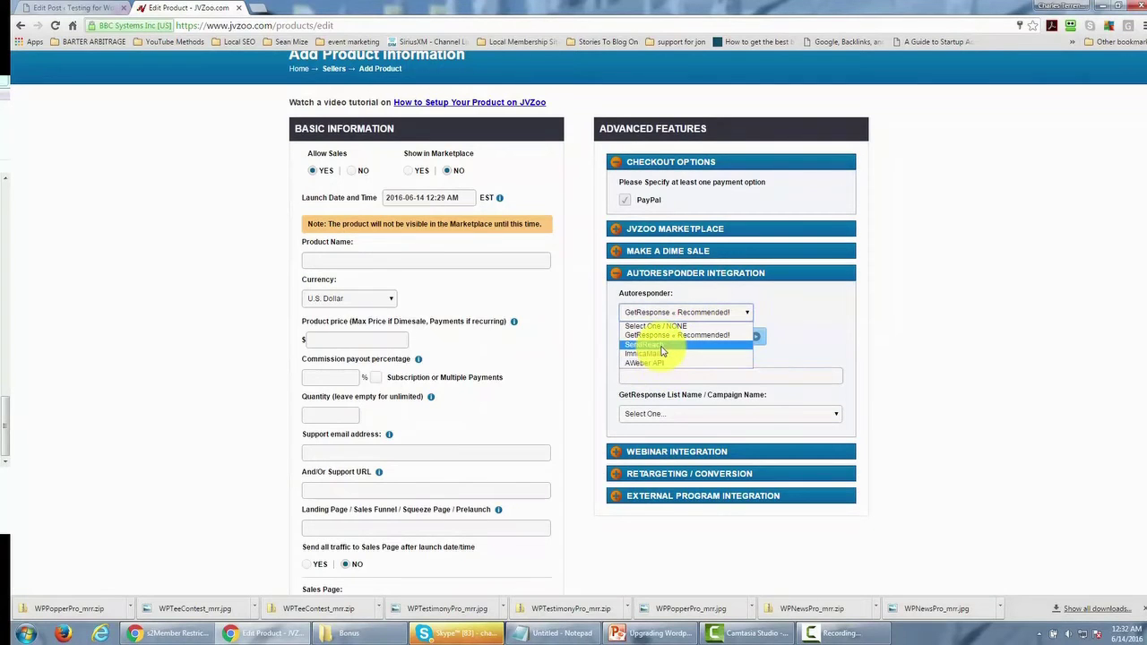
left_click(776, 300)
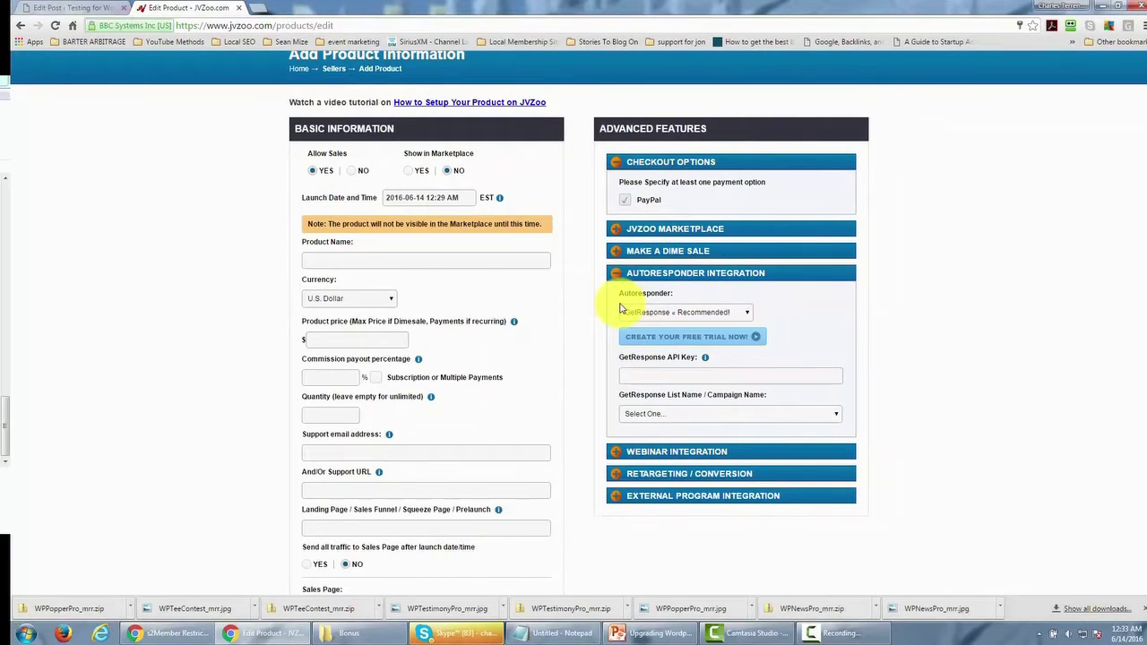
scroll(620, 309, "down", 1)
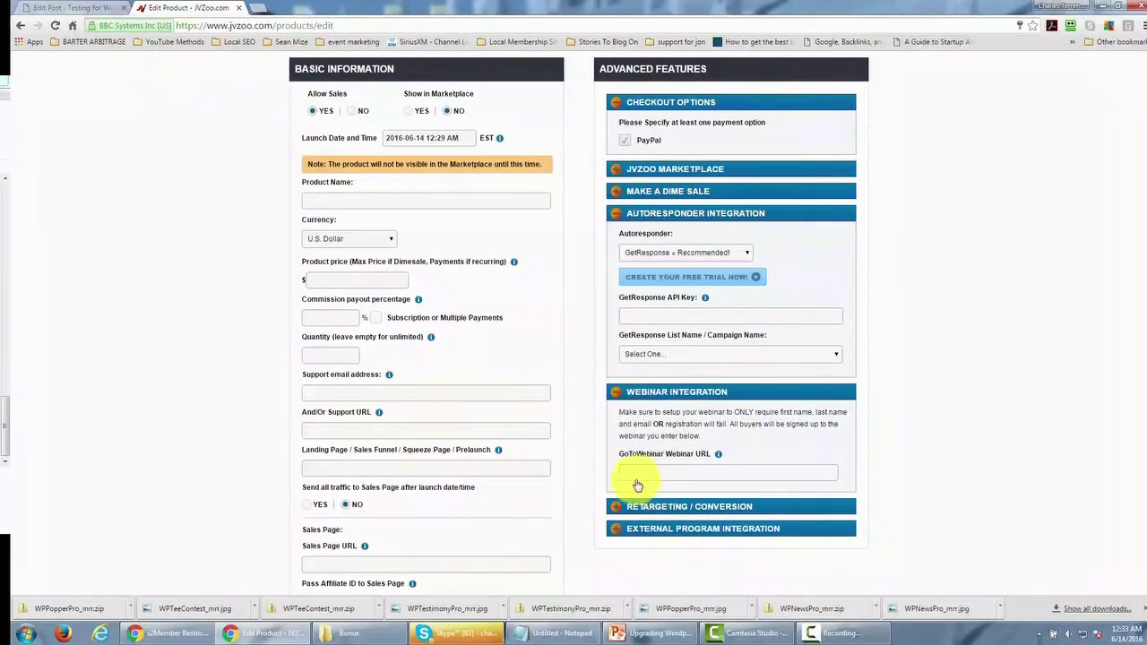
scroll(903, 488, "down", 2)
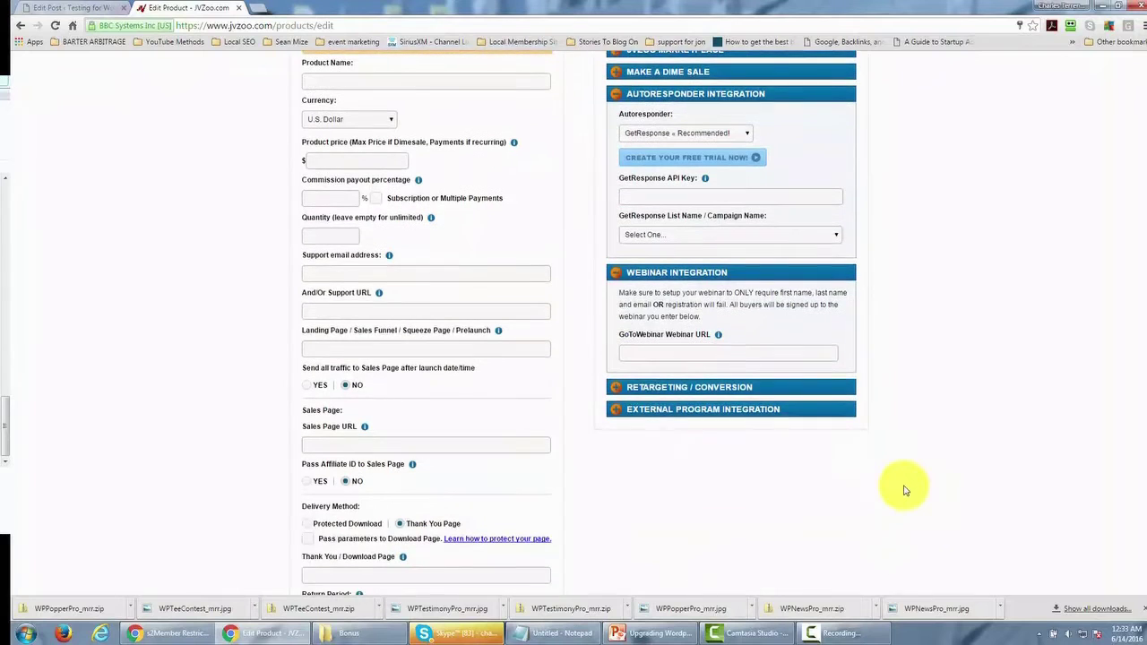
left_click(614, 390)
scroll(833, 493, "down", 4)
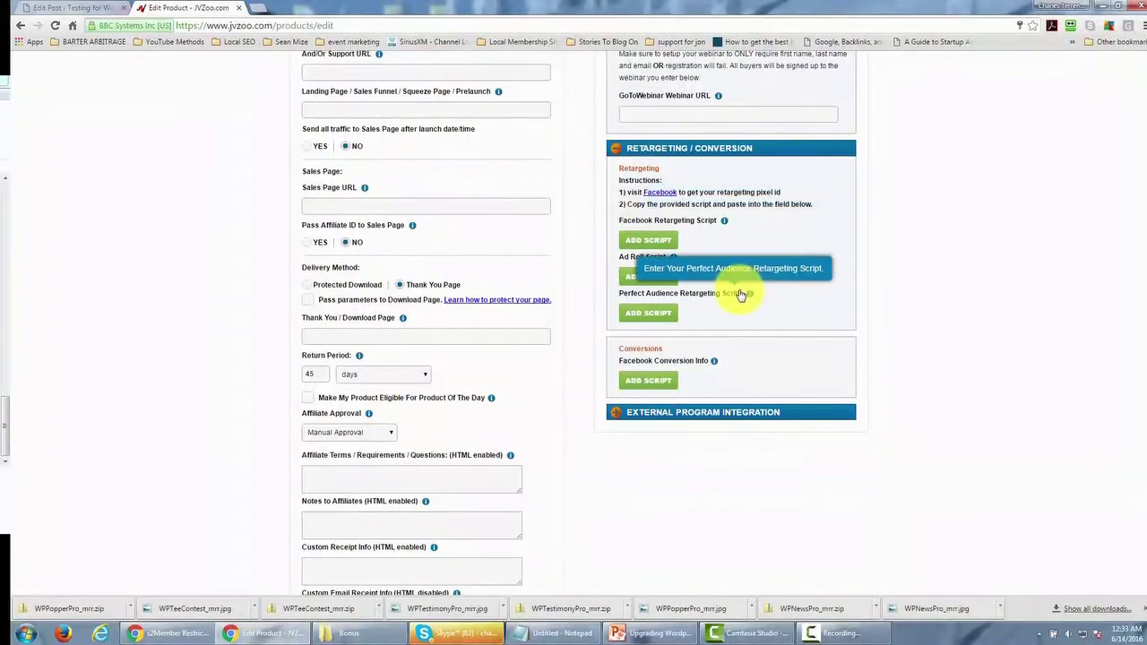
- Examine the external program integration methods offered for the product, including JVZIPN, key generation, PayPal IPN forwarding and s2Member
scroll(753, 377, "down", 1)
left_click(756, 354)
scroll(755, 371, "down", 1)
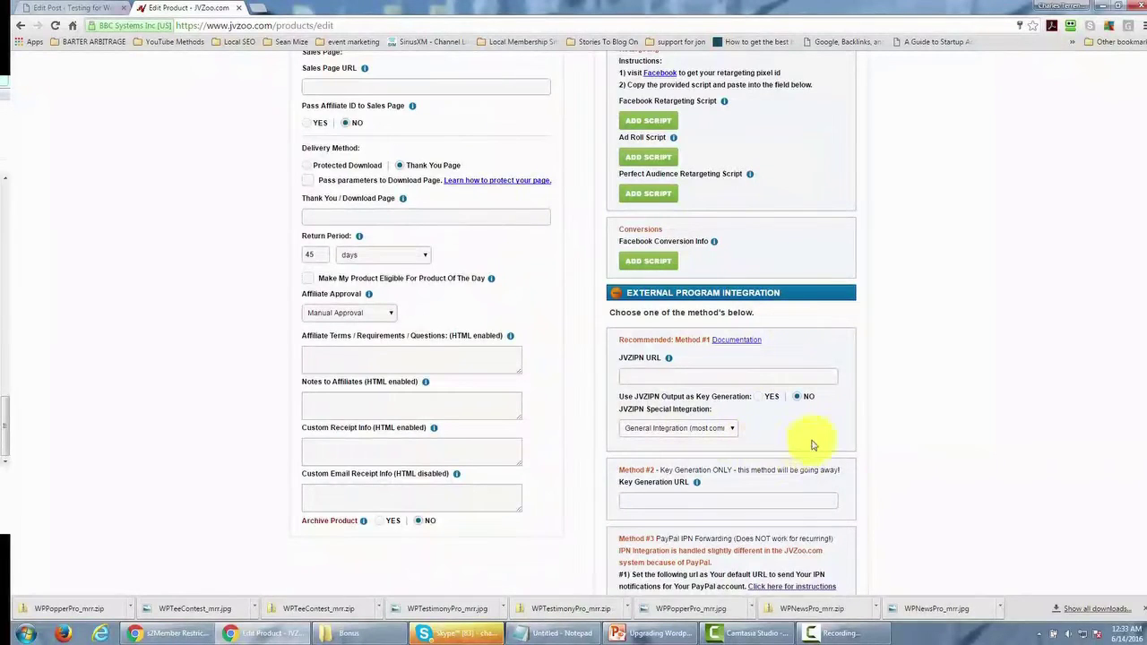
scroll(820, 434, "down", 2)
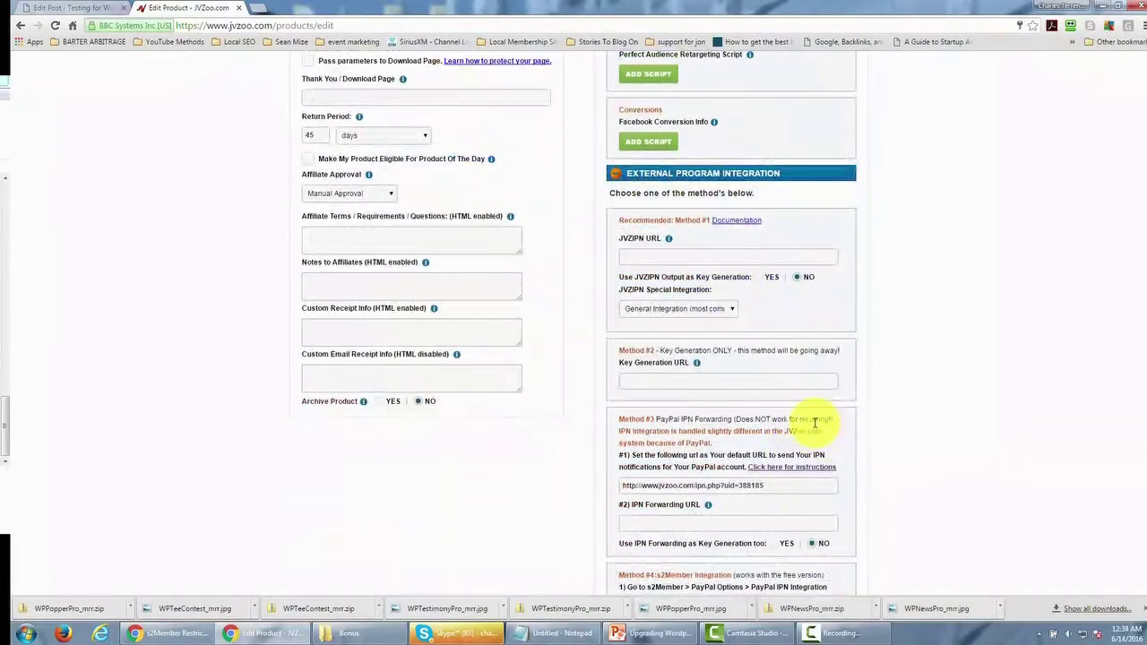
scroll(814, 428, "up", 1)
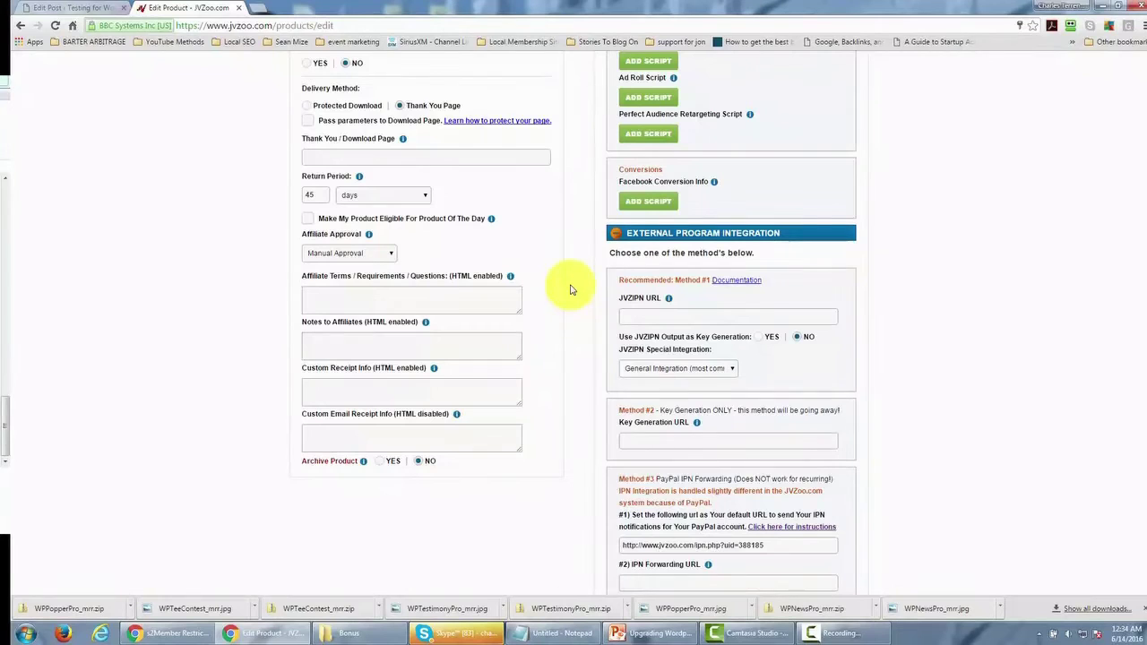
scroll(568, 293, "down", 5)
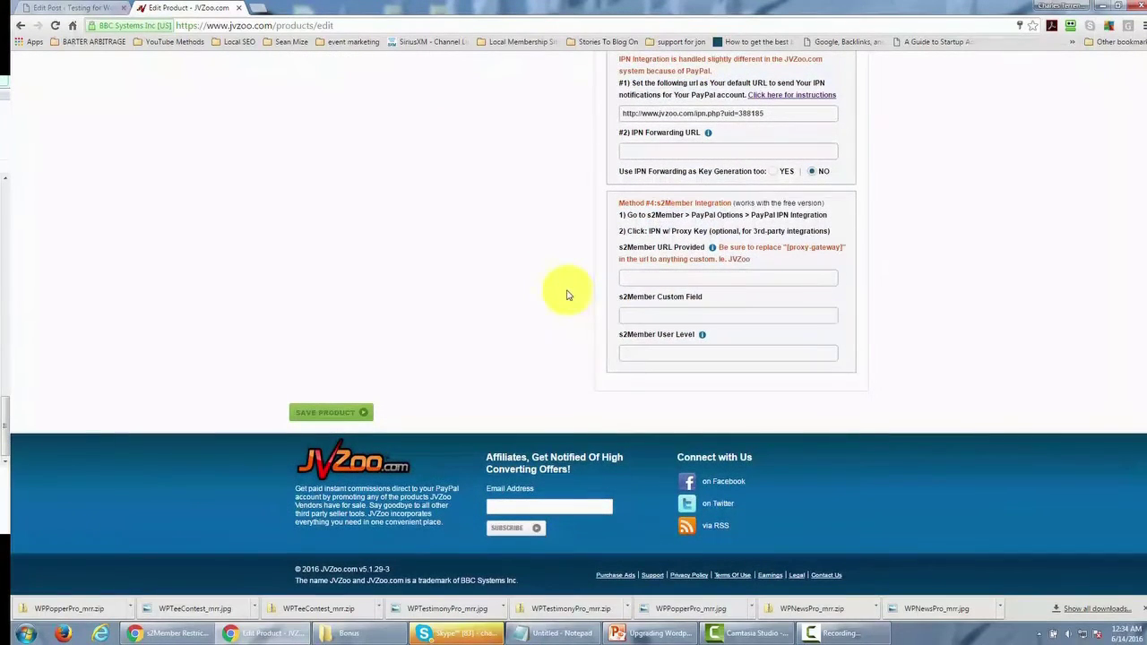
scroll(568, 296, "up", 4)
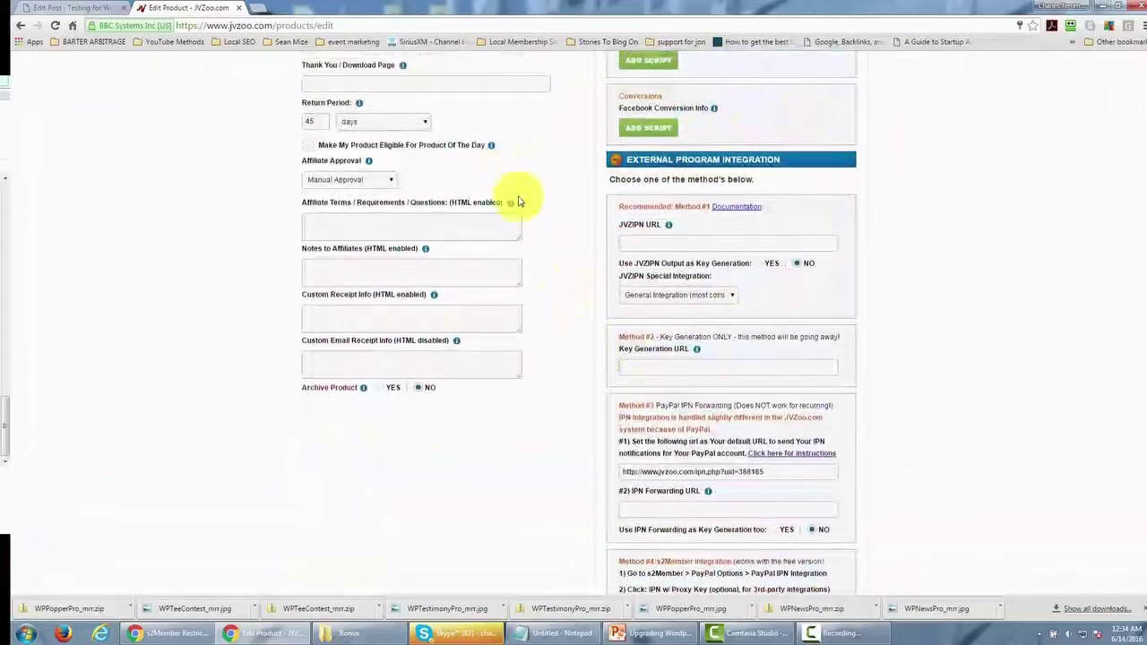
scroll(546, 302, "down", 5)
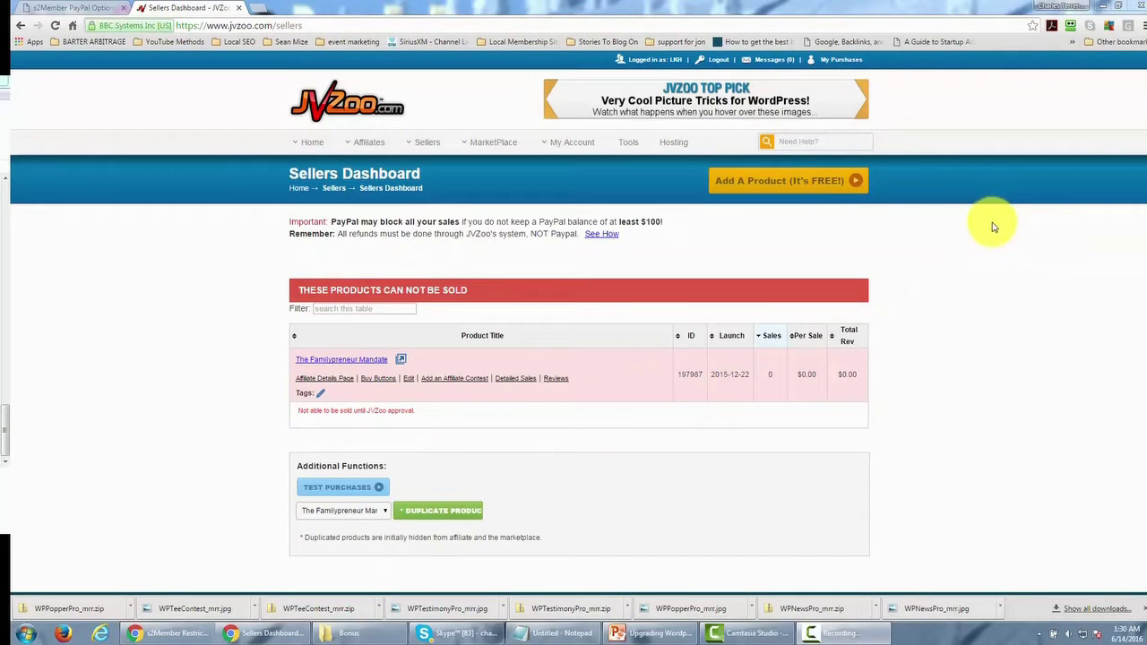
- Open The Familypreneur Mandate product for editing and expand its External Program Integration down to the s2Member method
left_click(407, 381)
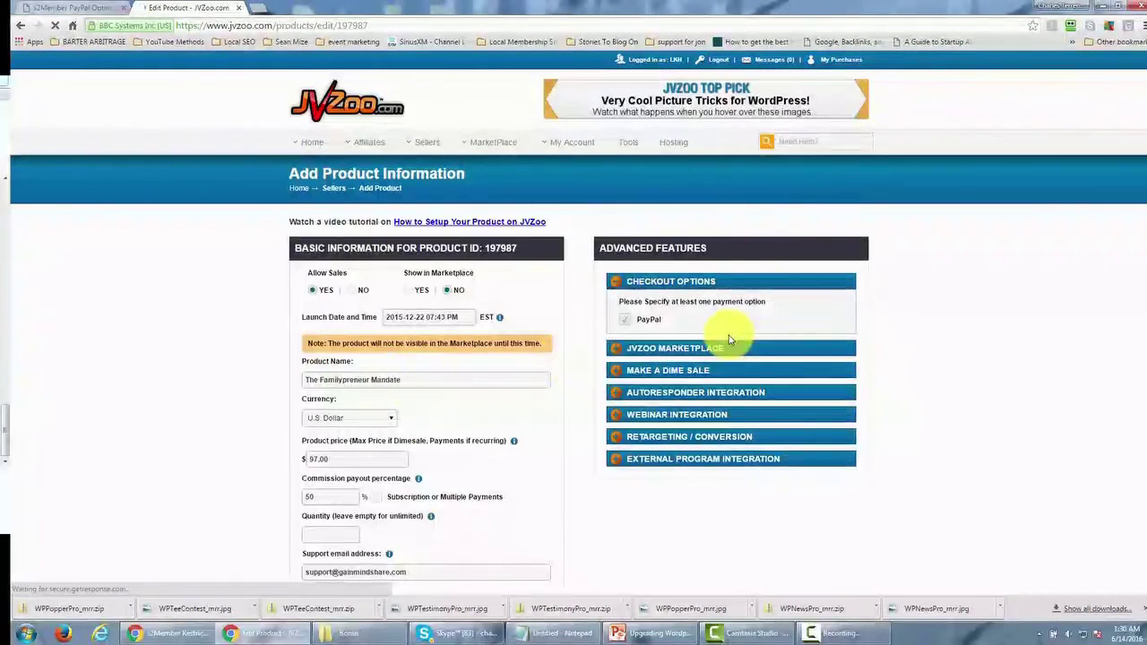
scroll(729, 339, "down", 2)
scroll(729, 339, "down", 2)
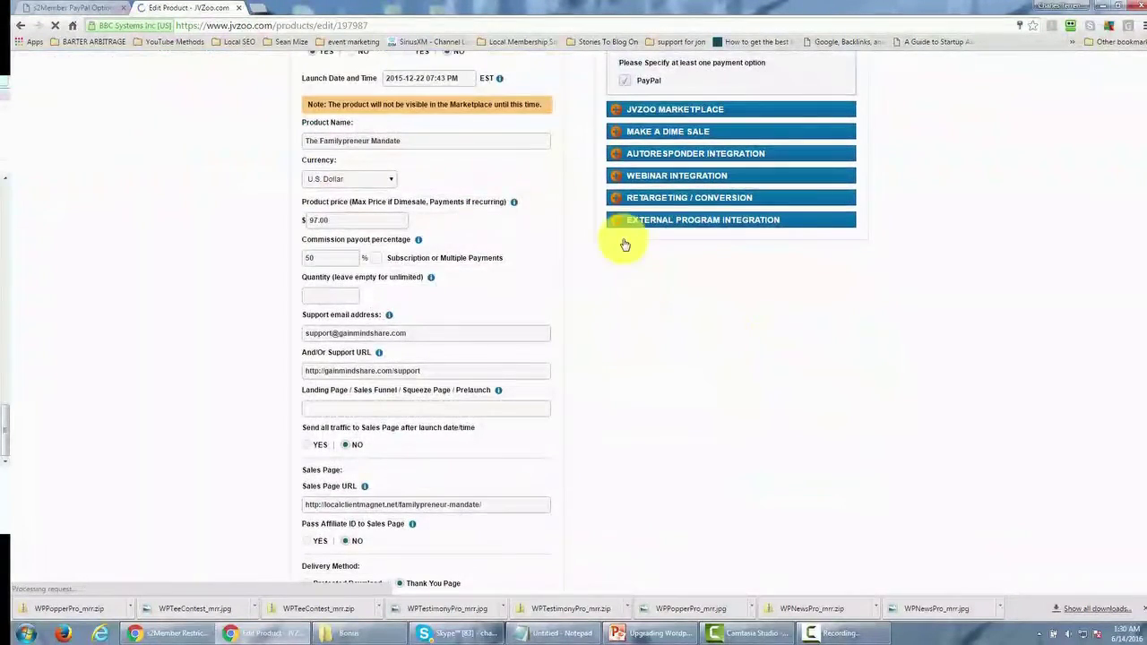
left_click(616, 221)
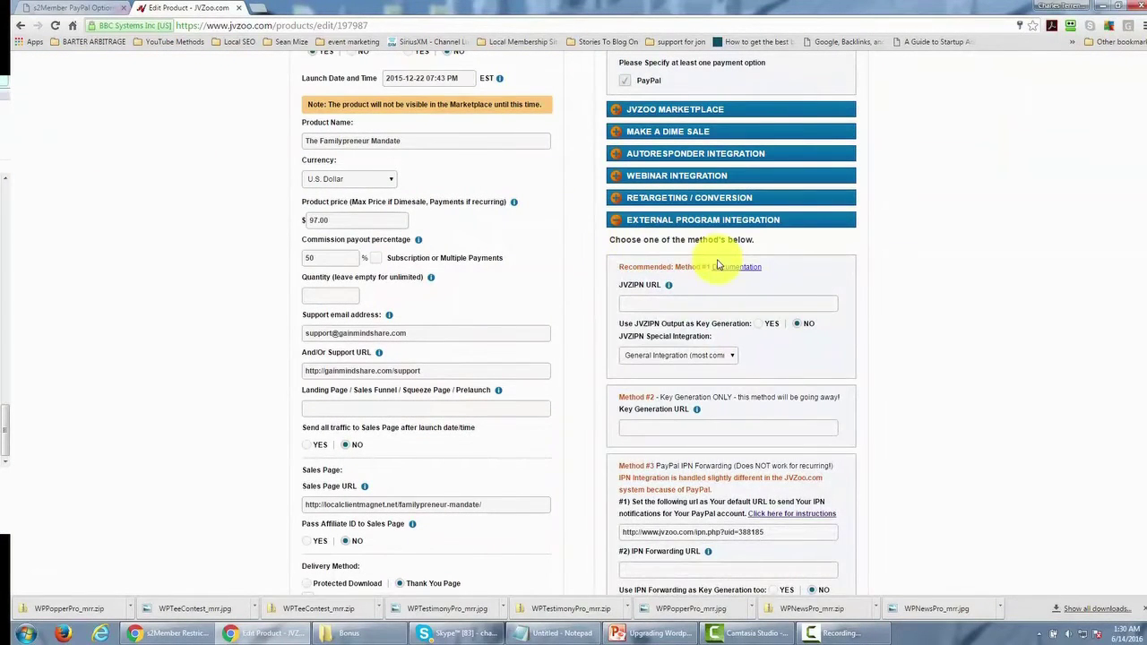
scroll(717, 266, "down", 4)
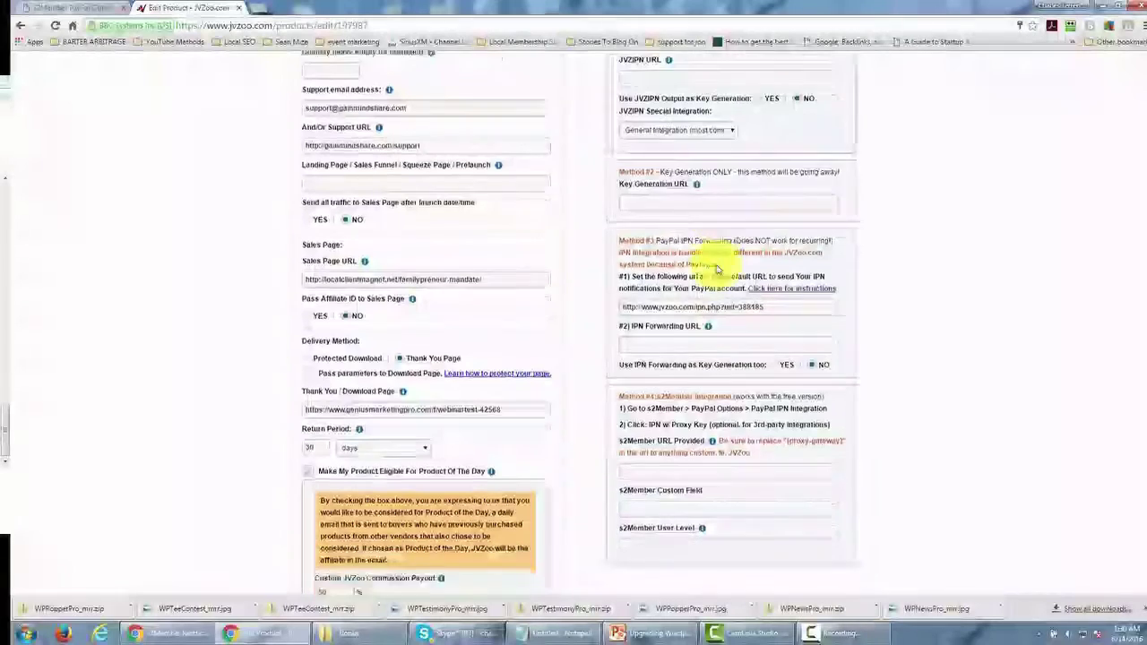
scroll(717, 269, "down", 2)
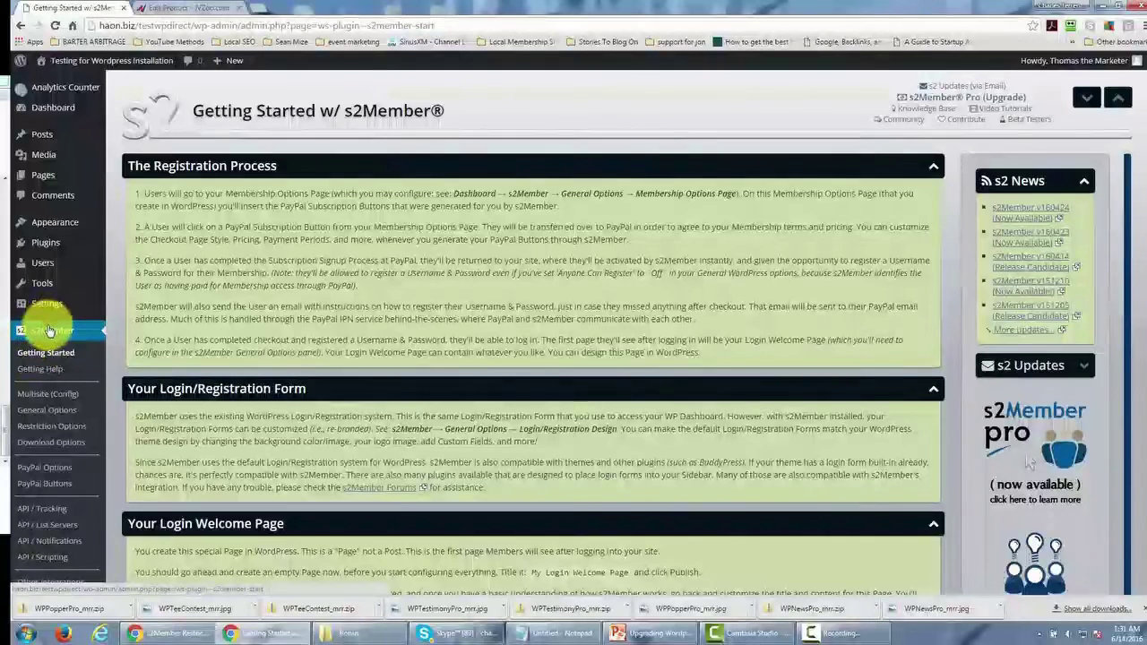
- In the WordPress site's s2Member PayPal Options, open PayPal IPN Integration and reveal the IPN w/ Proxy Key details for 3rd-party integrations
left_click(52, 468)
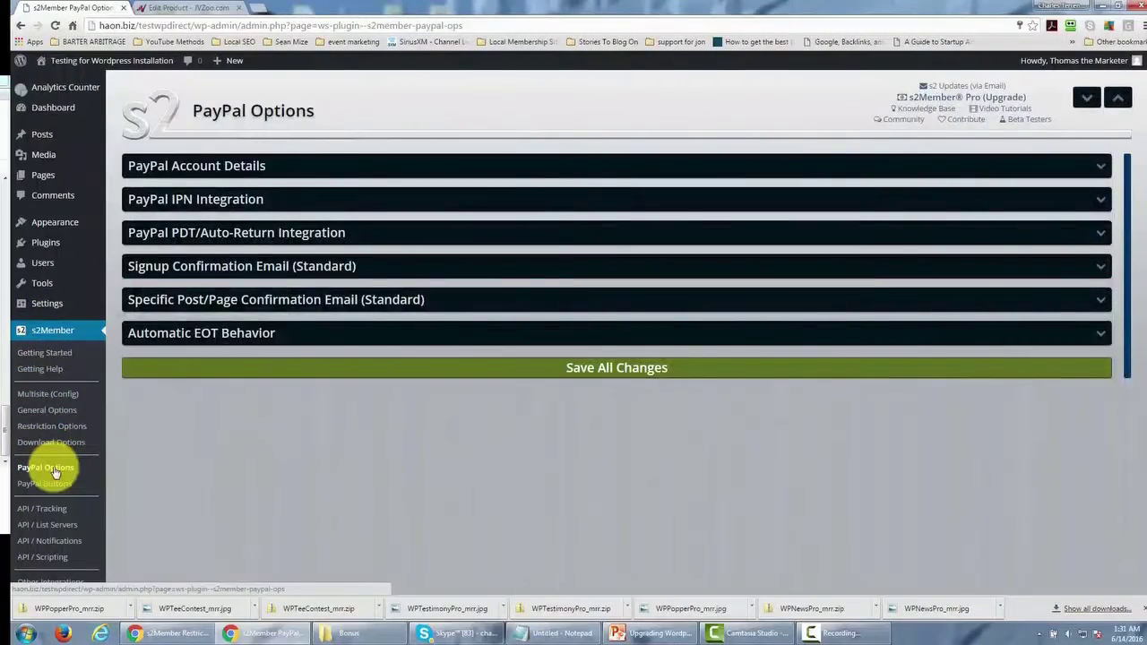
left_click(257, 202)
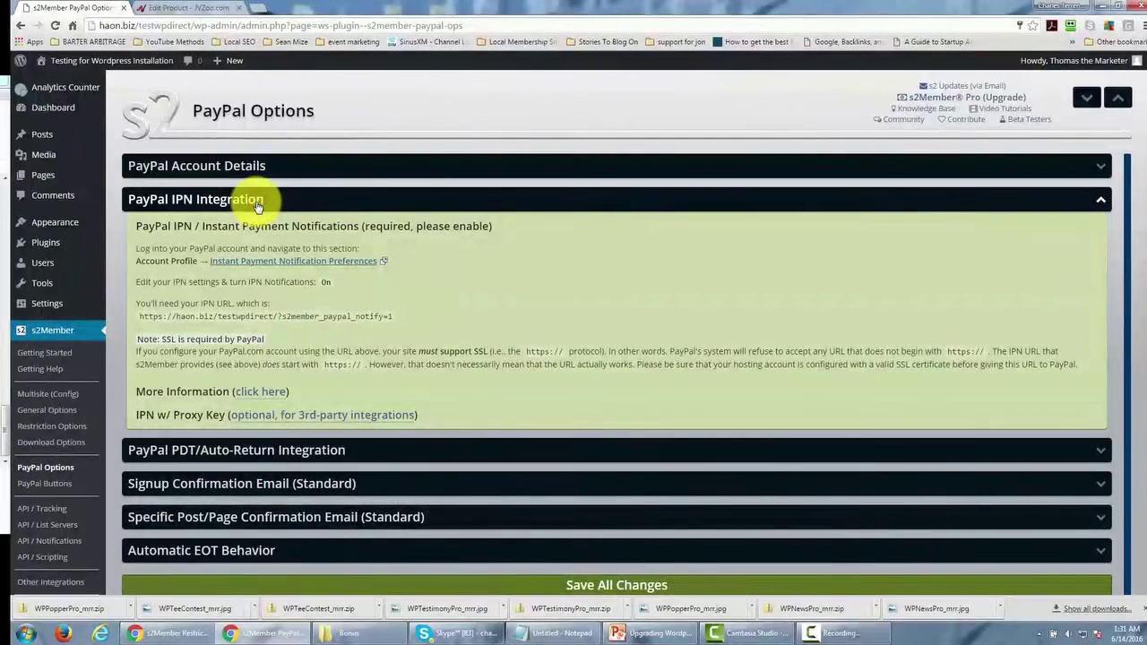
scroll(376, 269, "down", 1)
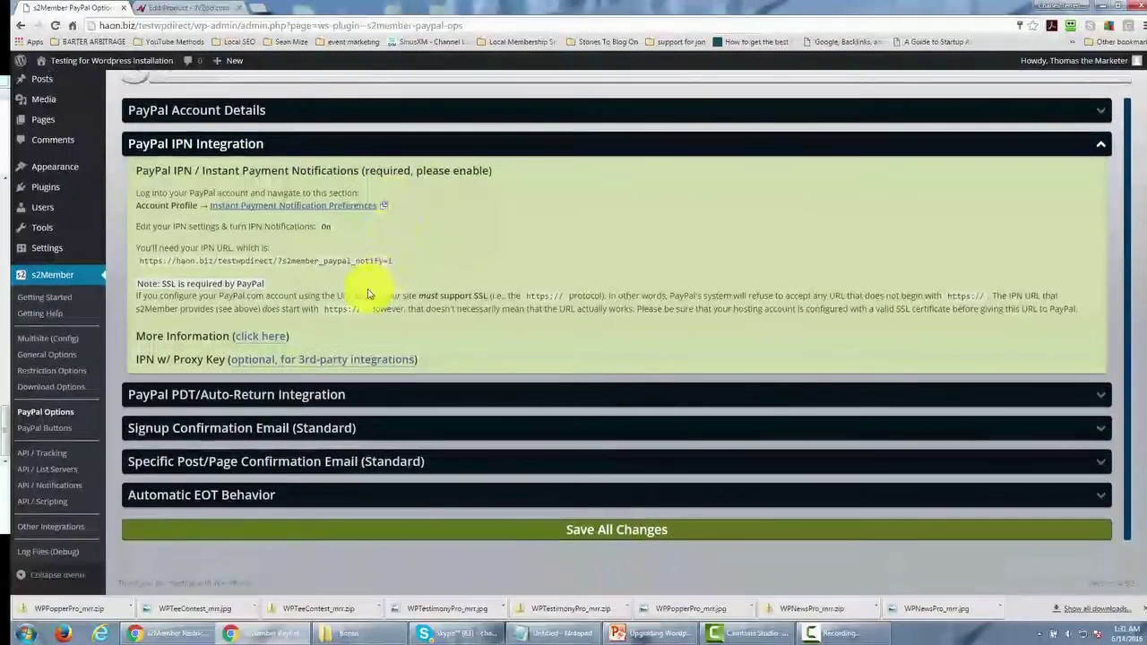
left_click(313, 359)
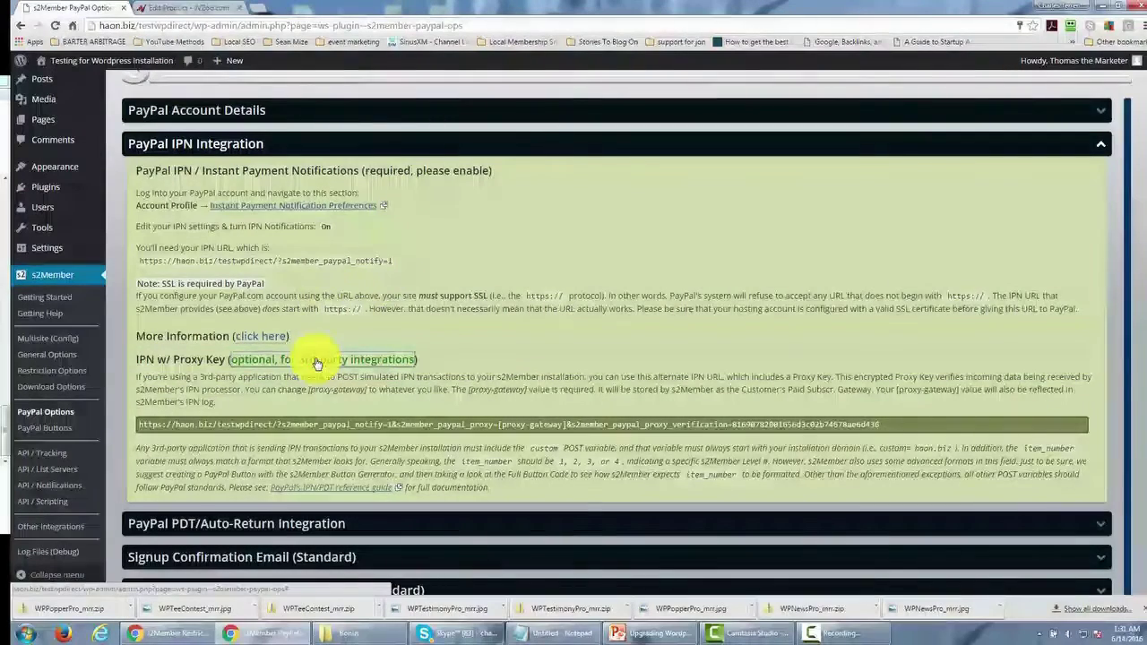
scroll(494, 218, "down", 1)
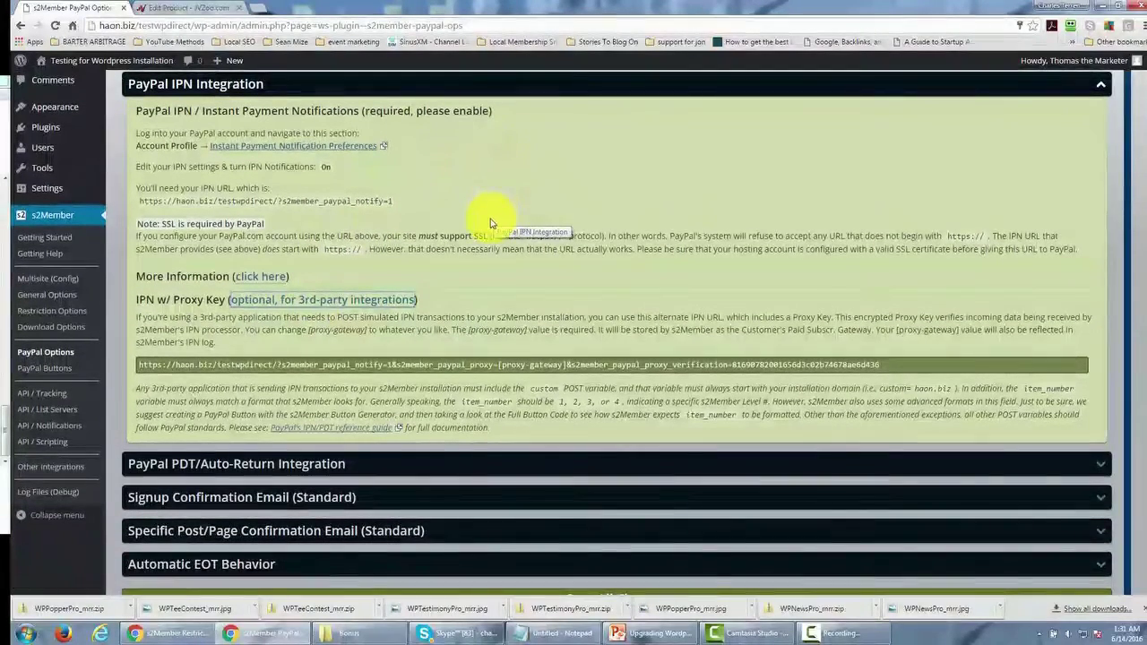
- Copy the full IPN proxy key URL and paste it into the JVZoo product's s2Member URL Provided field
left_click(139, 365)
left_click_drag(163, 365, 883, 365)
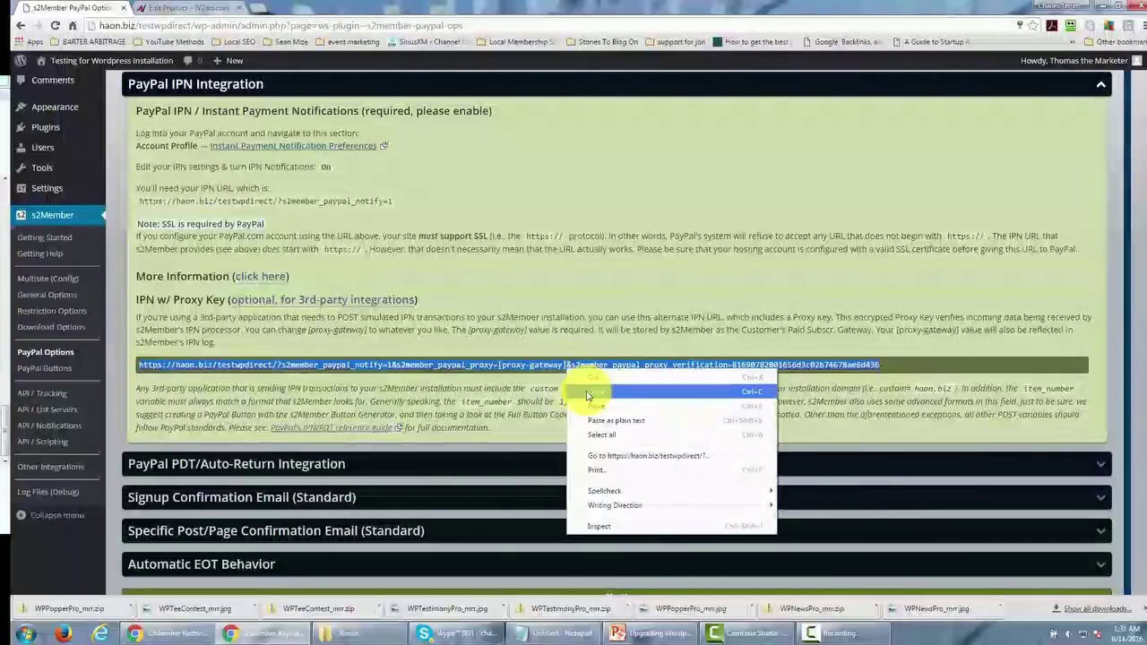
left_click(587, 391)
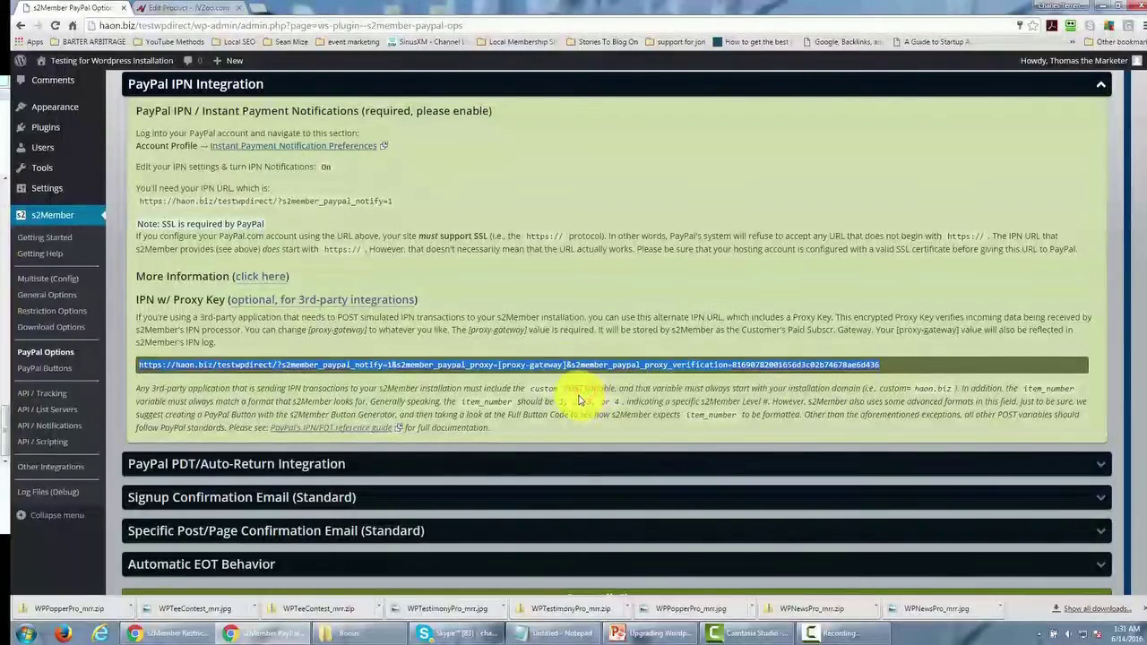
left_click(174, 6)
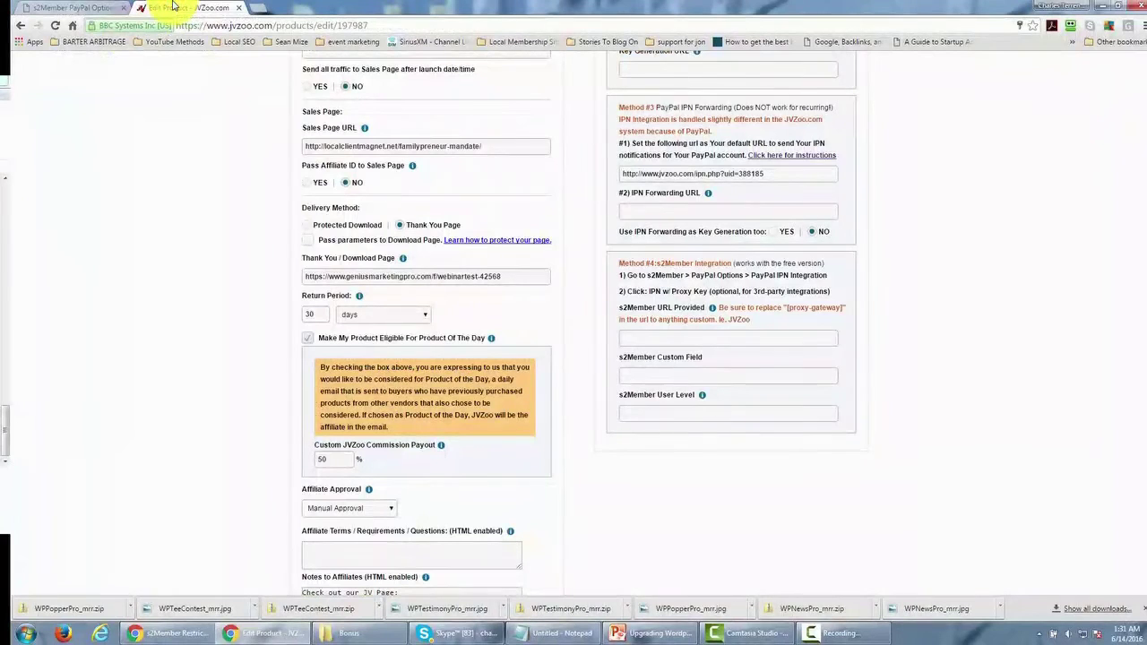
left_click(630, 340)
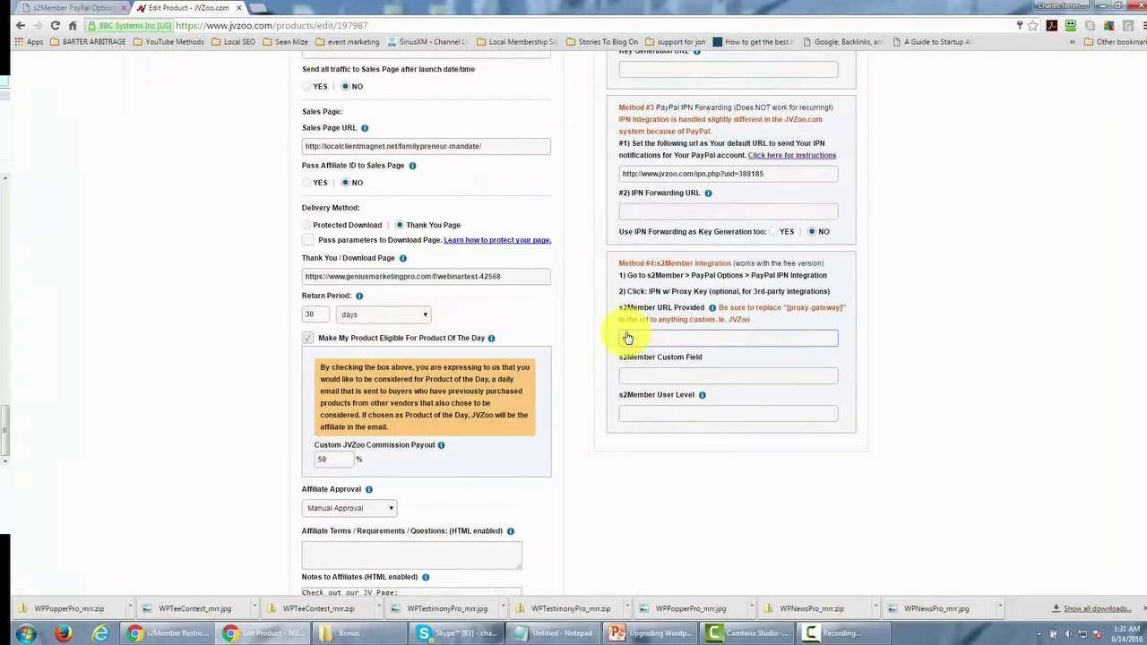
key("ctrl+v")
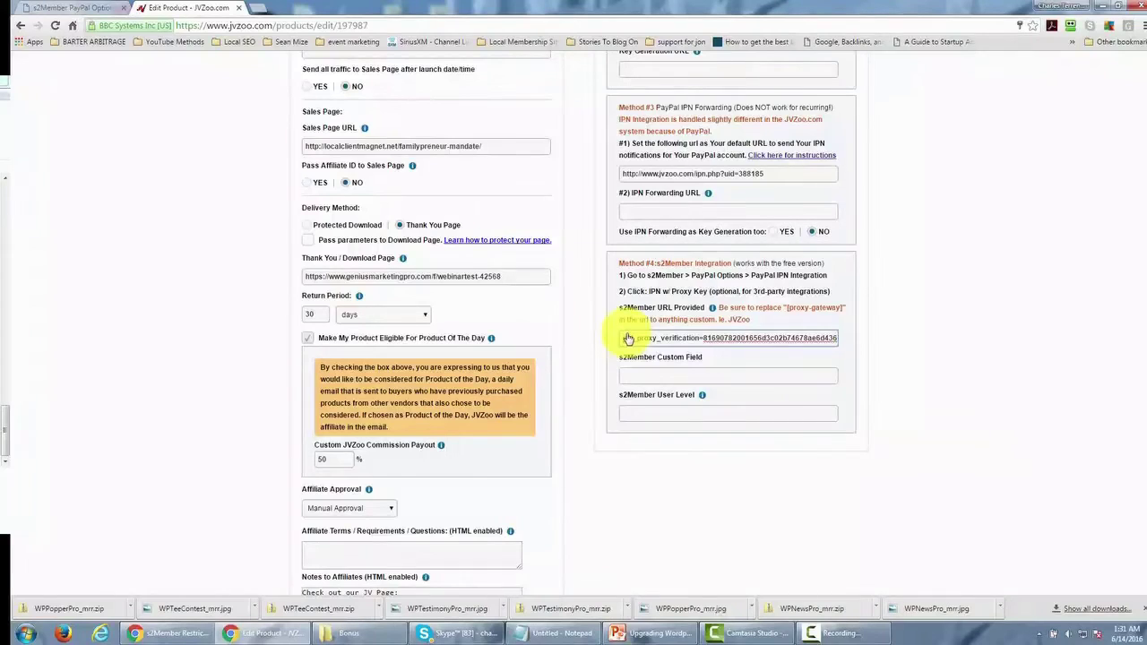
- Replace the [proxy-gateway] placeholder in the s2Member URL with jvzoo
mouse_move(727, 315)
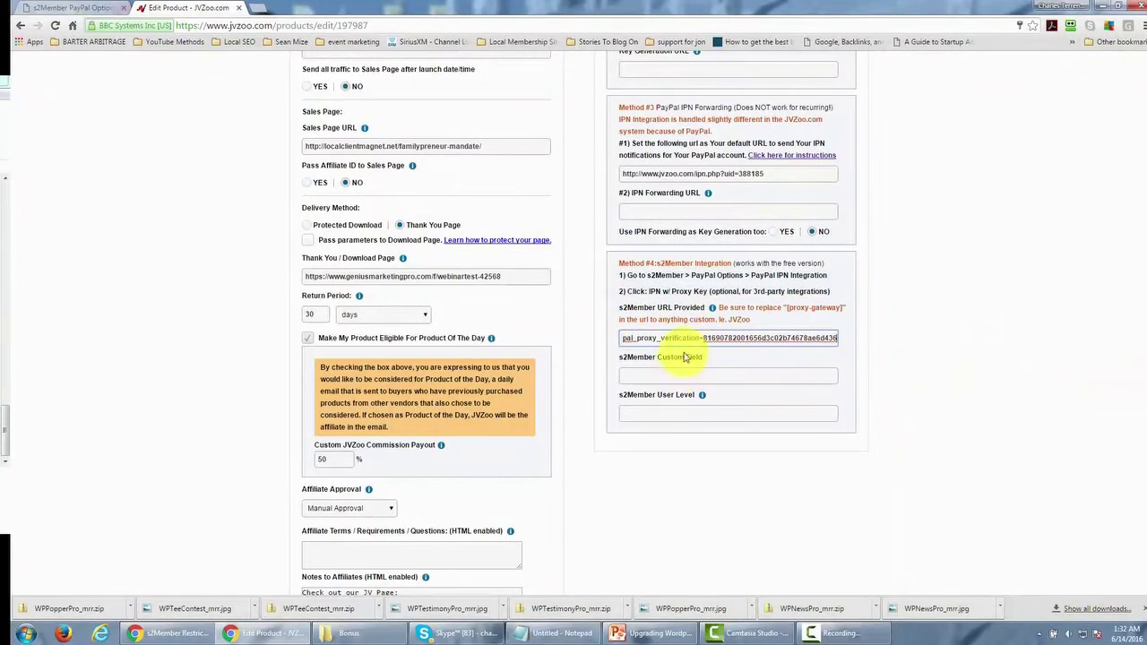
left_click_drag(704, 340, 844, 356)
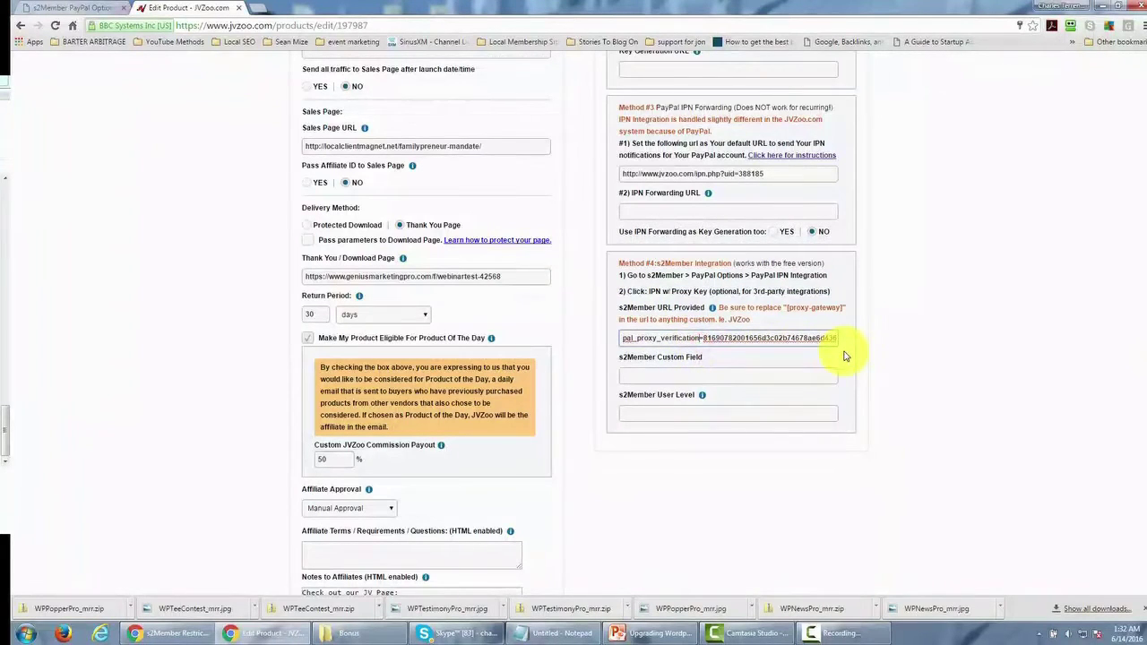
key("Left")
key("Left")
key("Left")
key("Left")
key("Left")
key("Left")
key("Left")
key("Left")
key("Left")
key("Left")
key("Left")
key("Left")
key("Left")
key("Left")
key("Left")
key("Left")
key("Left")
key("Left")
key("Left")
key("Left")
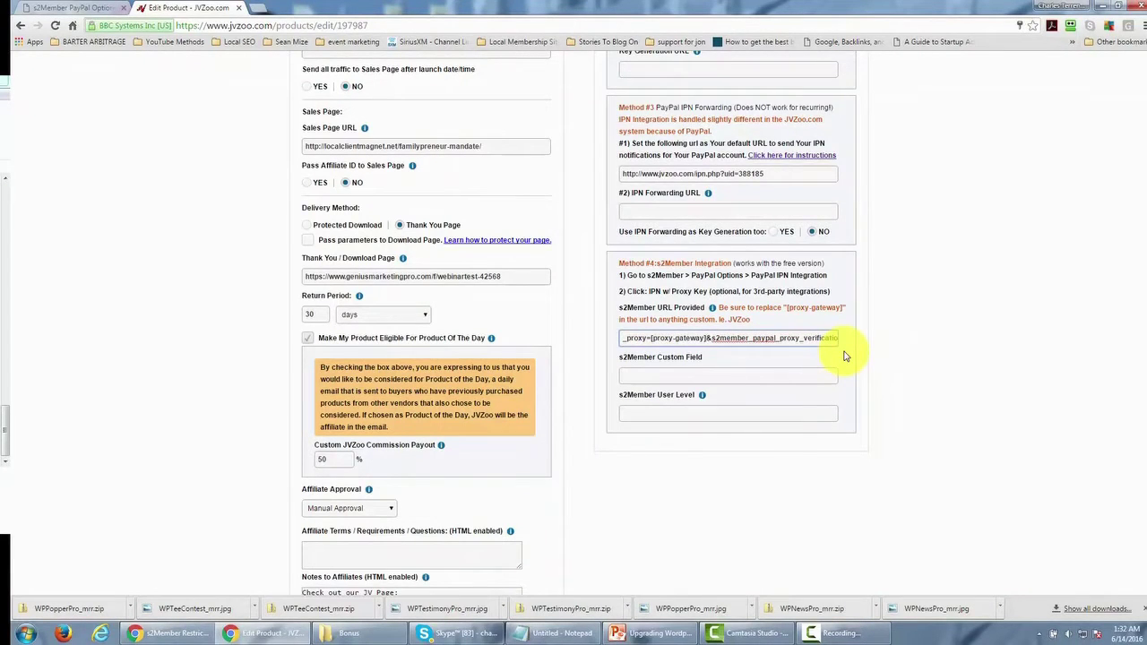
key("BackSpace")
key("BackSpace")
key("BackSpace")
key("BackSpace")
key("BackSpace")
key("BackSpace")
key("BackSpace")
key("BackSpace")
key("BackSpace")
key("BackSpace")
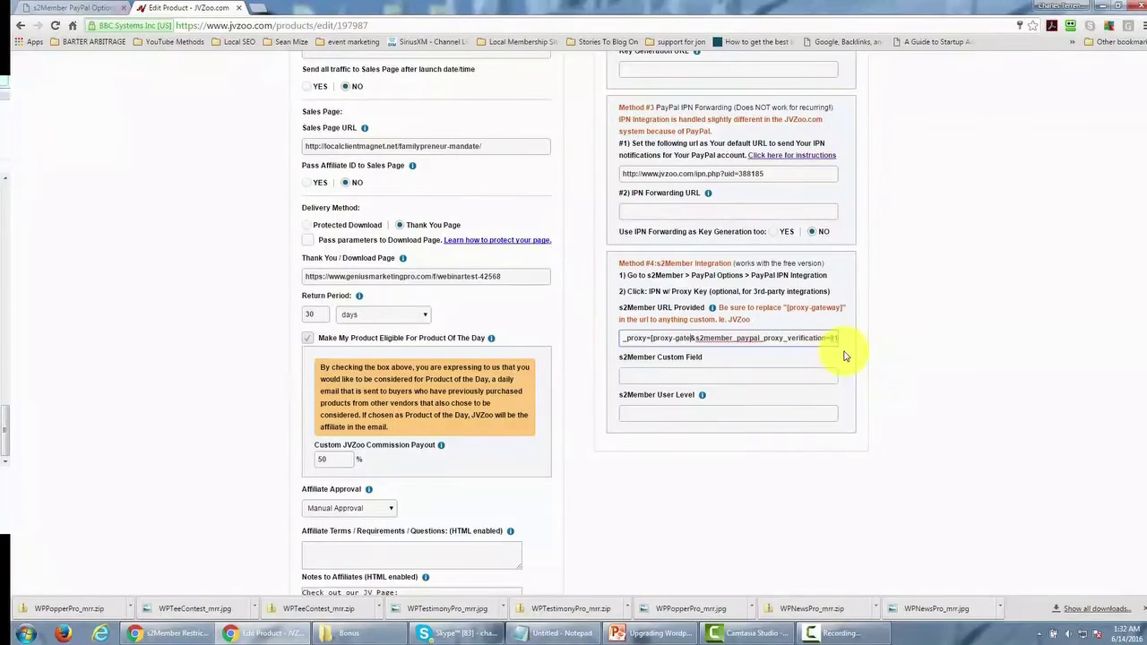
key("BackSpace")
key("BackSpace")
key("BackSpace")
key("BackSpace")
key("BackSpace")
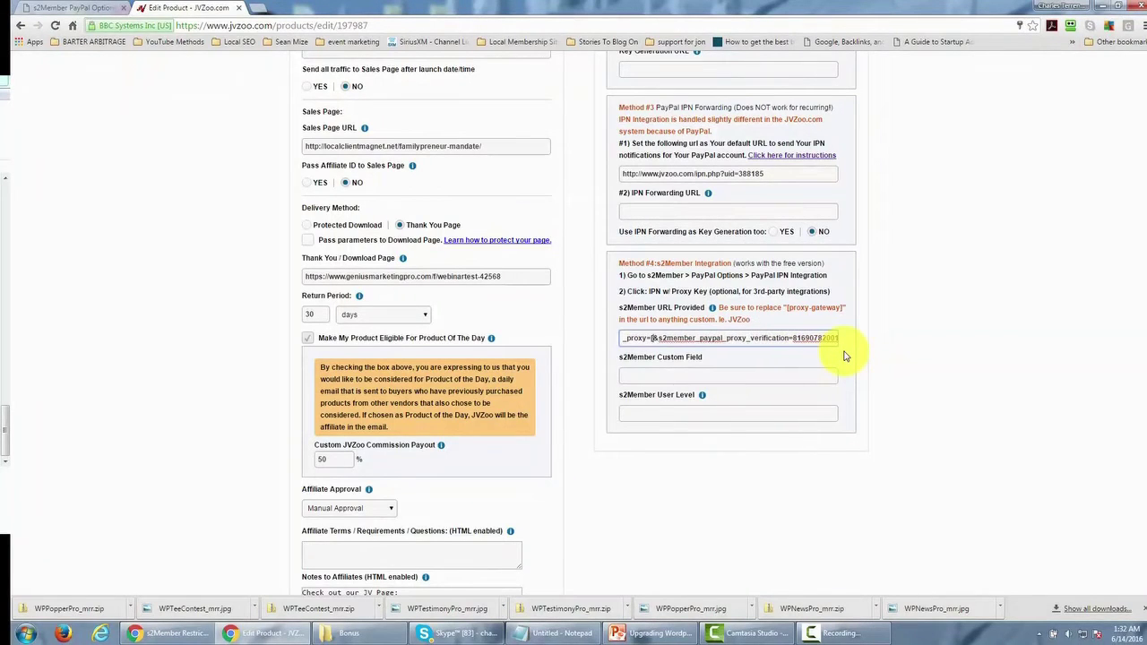
type("jv")
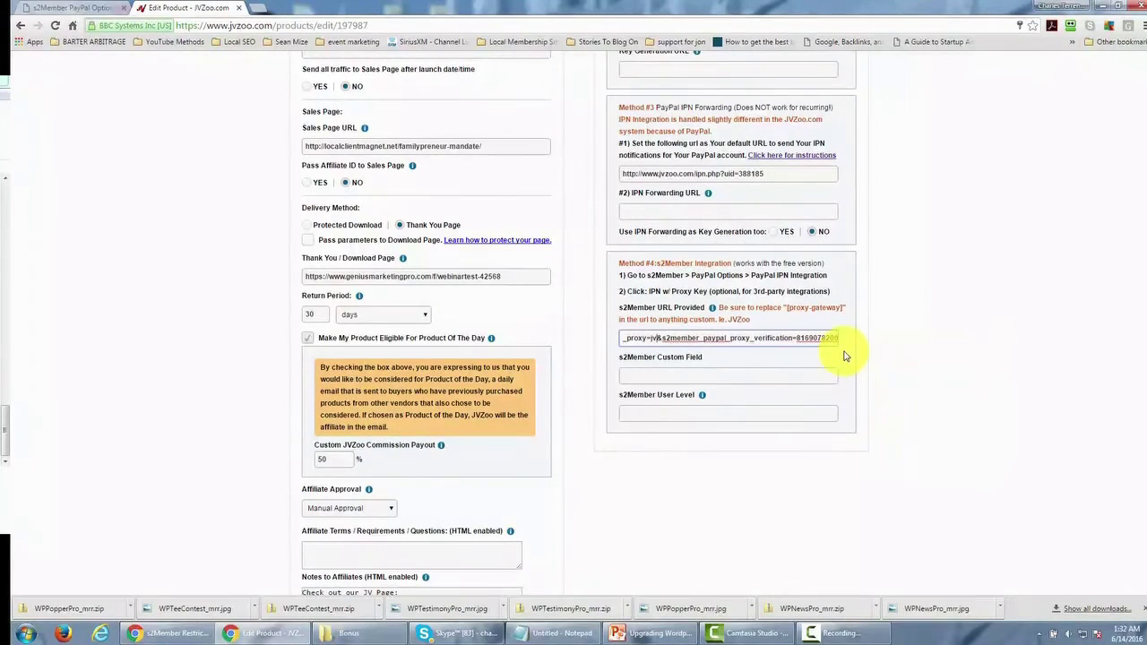
type("zoo")
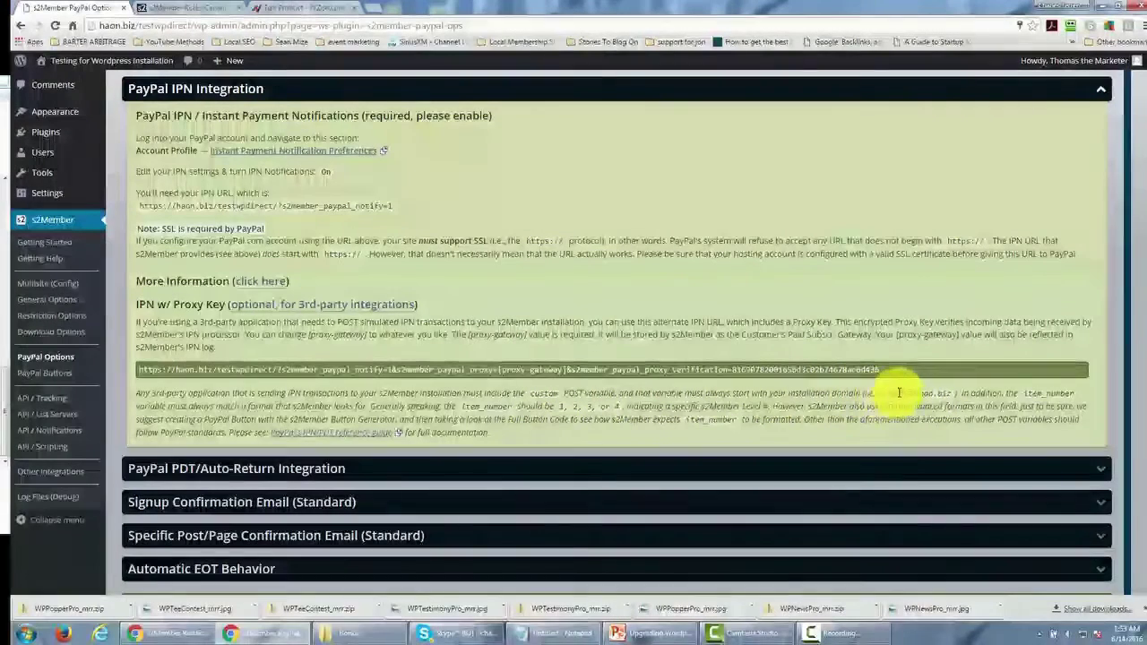
- Copy the installation domain haon.biz from the s2Member IPN proxy notes and paste it into the JVZoo product's s2Member Custom Field
left_click(916, 393)
double_click(917, 392)
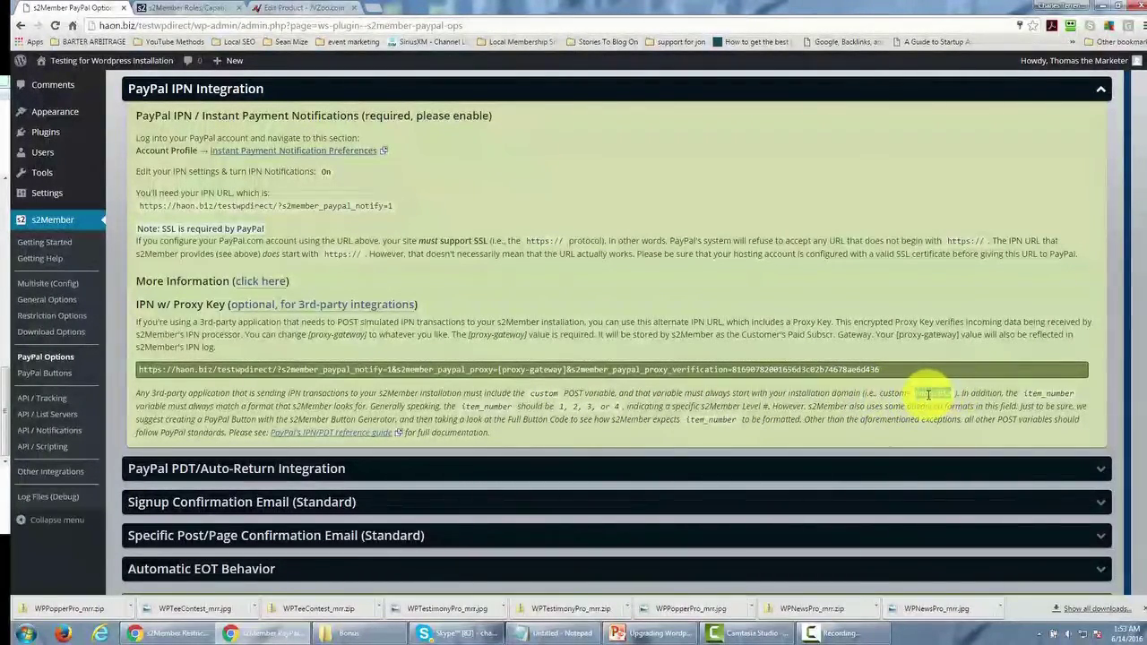
right_click(927, 394)
left_click(952, 404)
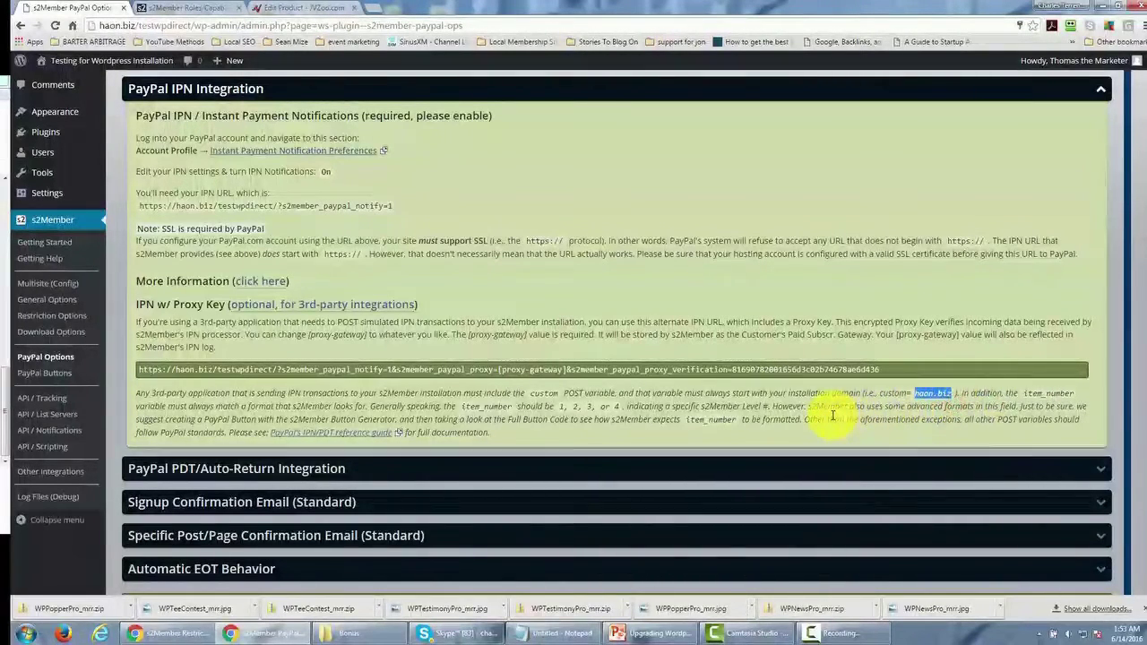
left_click(281, 10)
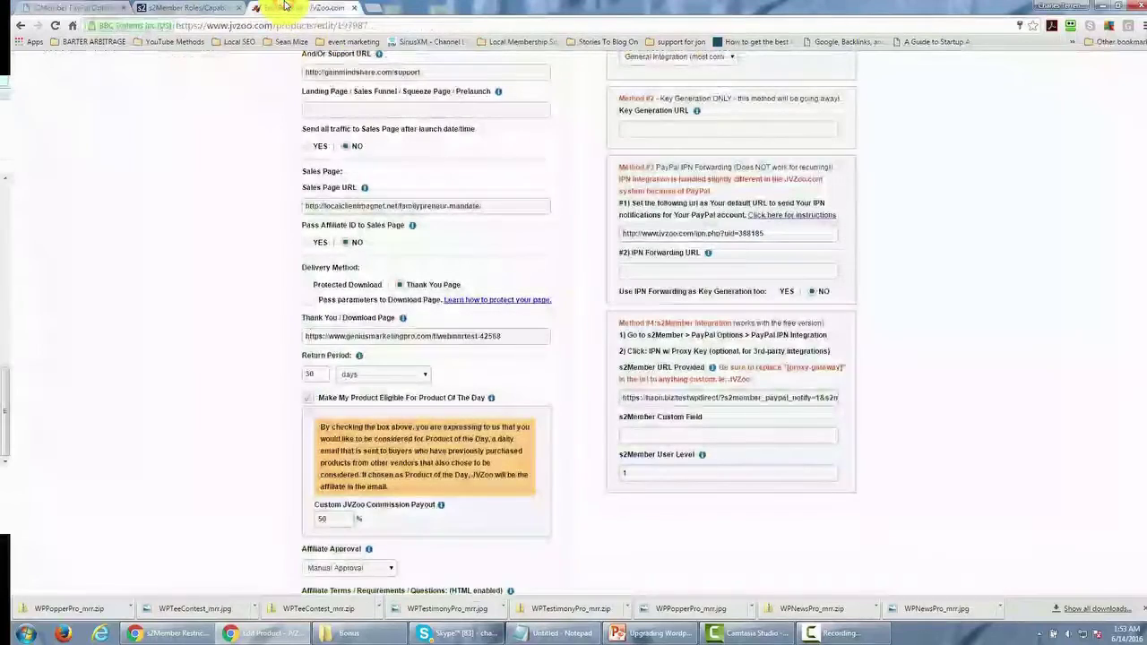
left_click(629, 436)
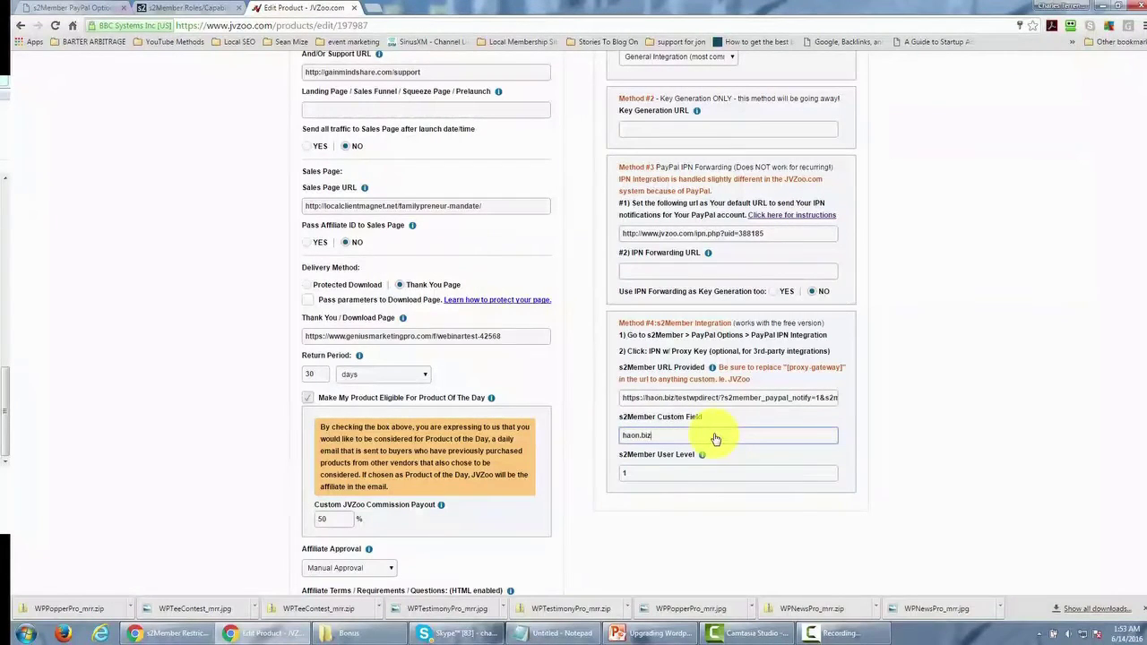
left_click(884, 414)
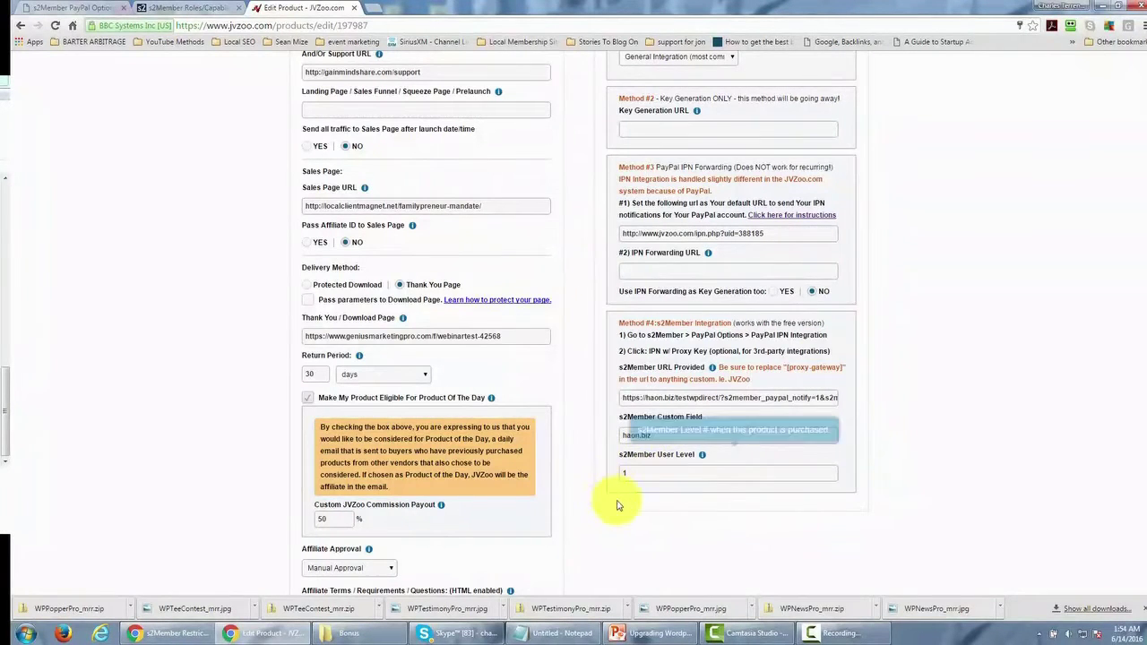
- Set the JVZoo product's s2Member User Level to 1
left_click(627, 473)
key("BackSpace")
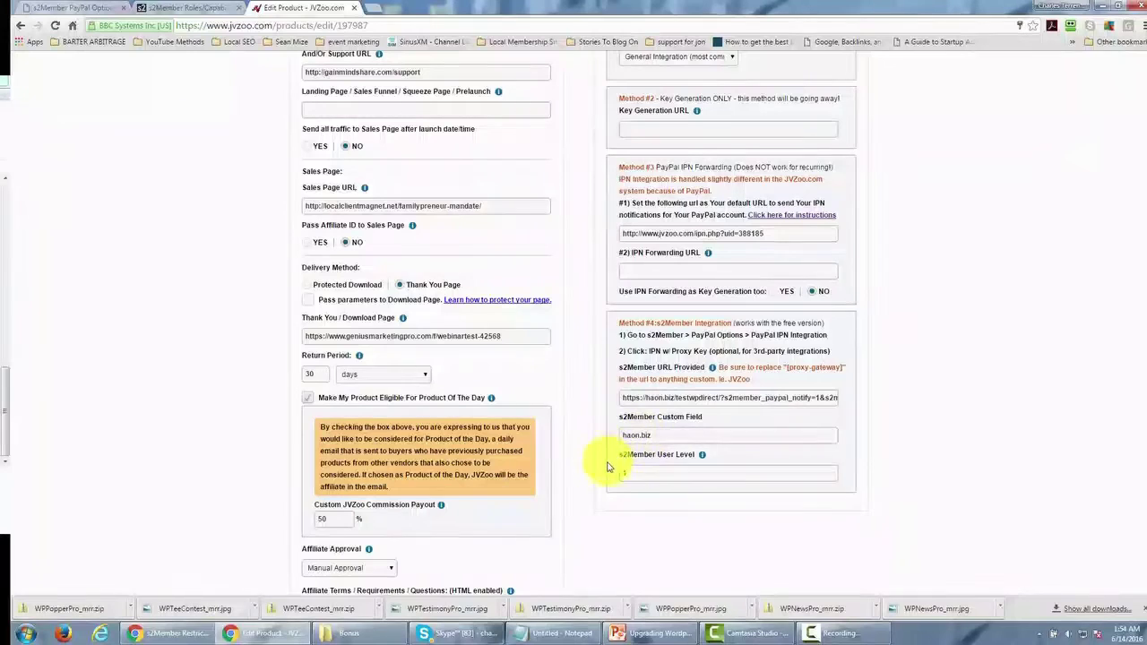
left_click(616, 488)
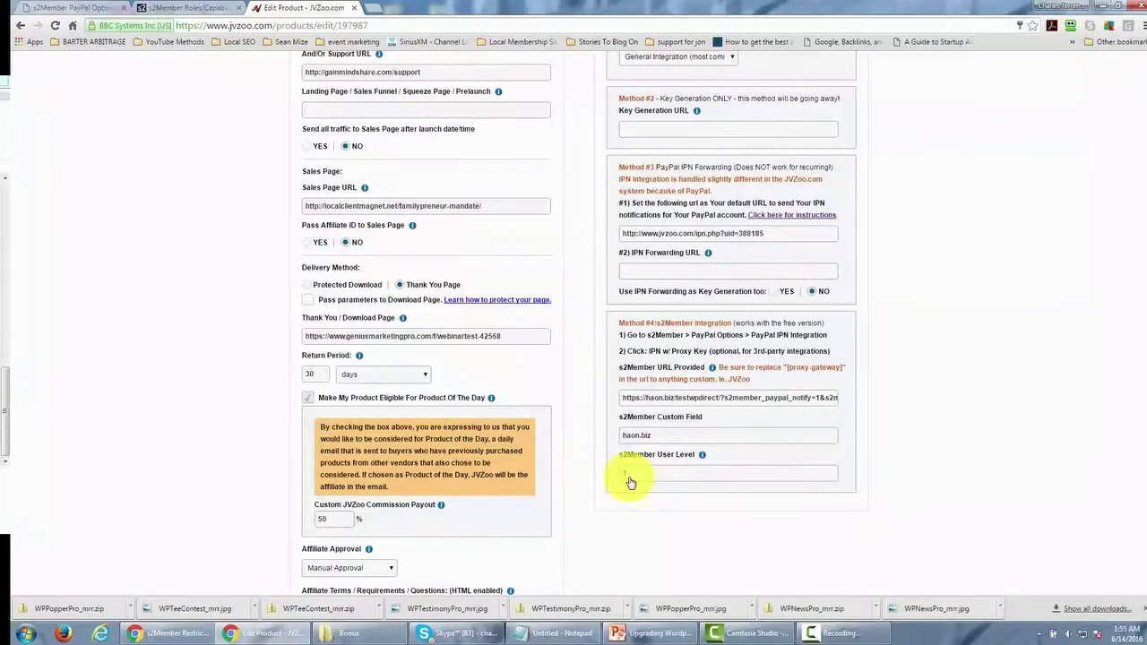
- Open Membership Levels/Labels in the WordPress site's s2Member General Options and examine which label belongs to each level number
key("ctrl+1")
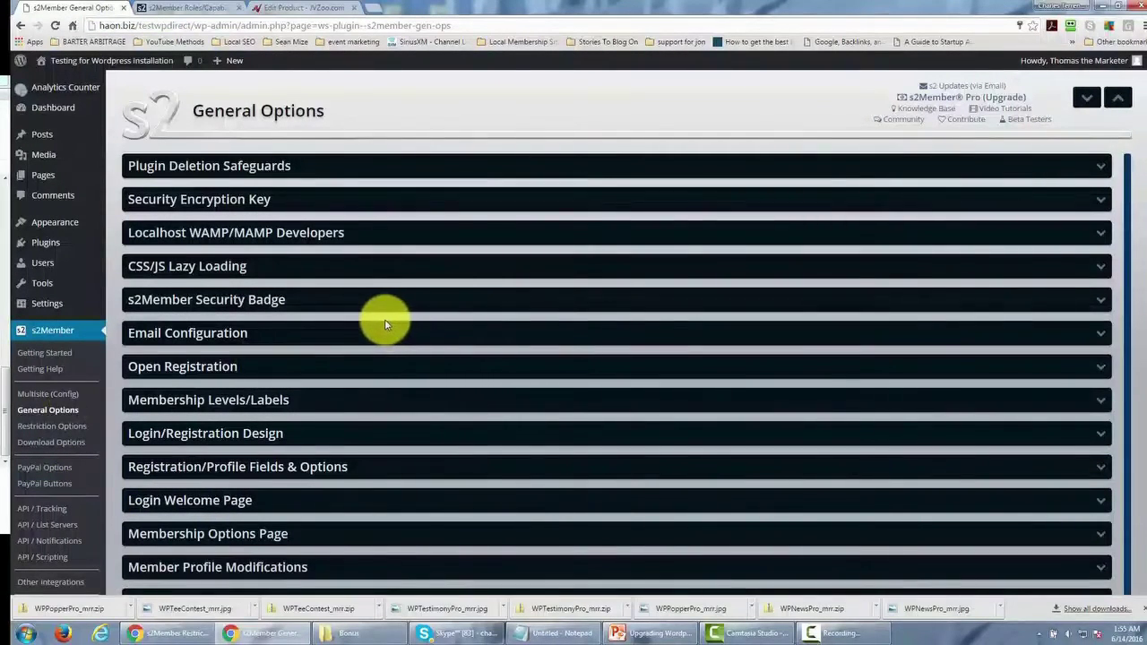
left_click(312, 403)
scroll(440, 389, "down", 3)
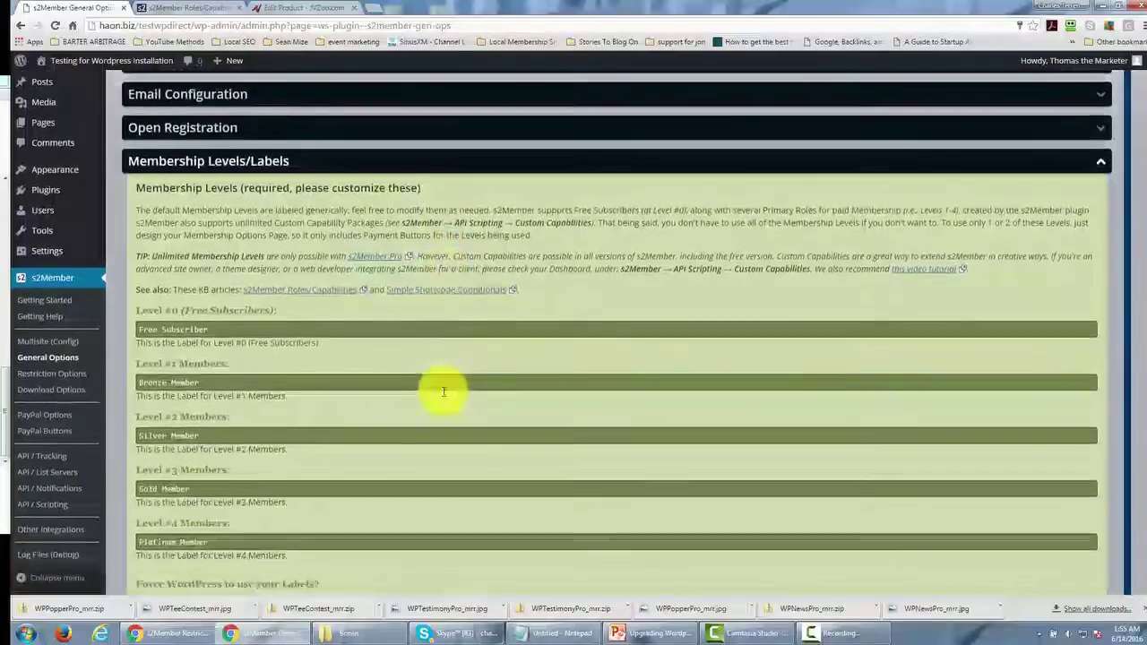
scroll(442, 392, "down", 1)
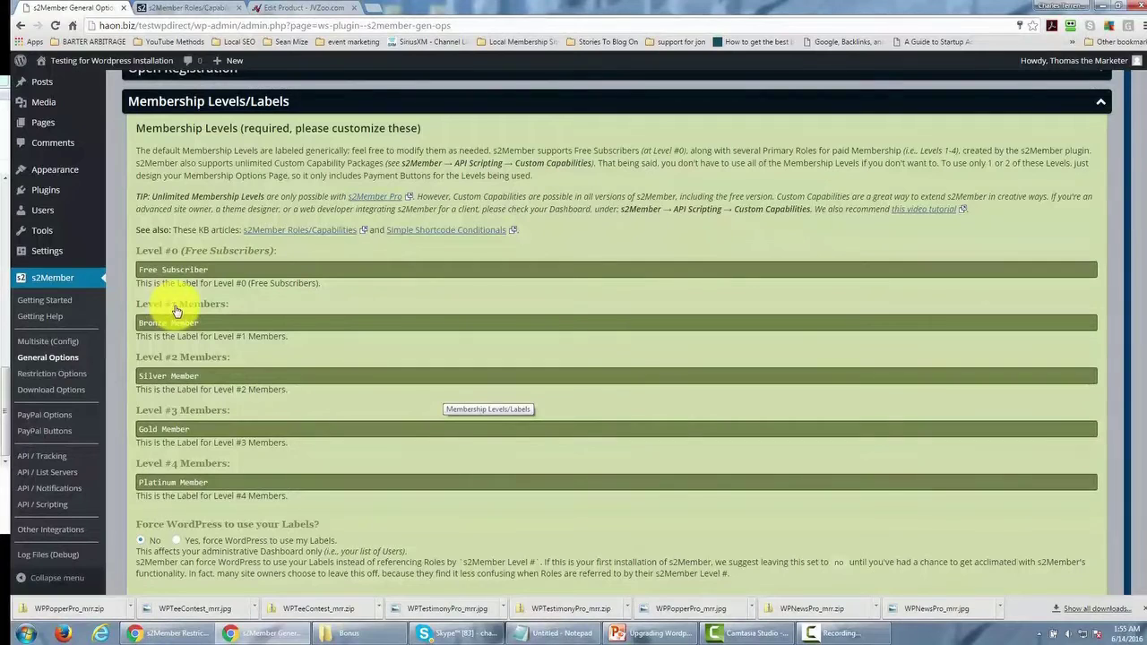
- Return to the JVZoo product being edited and save it with its s2Member integration settings
left_click(300, 7)
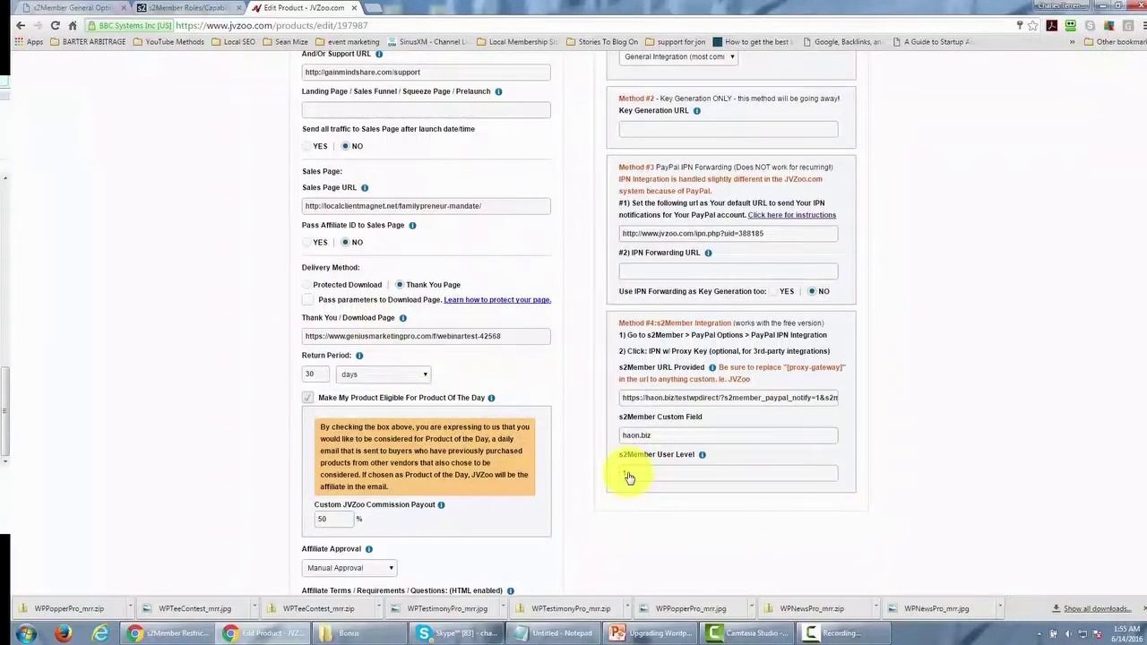
scroll(622, 516, "down", 3)
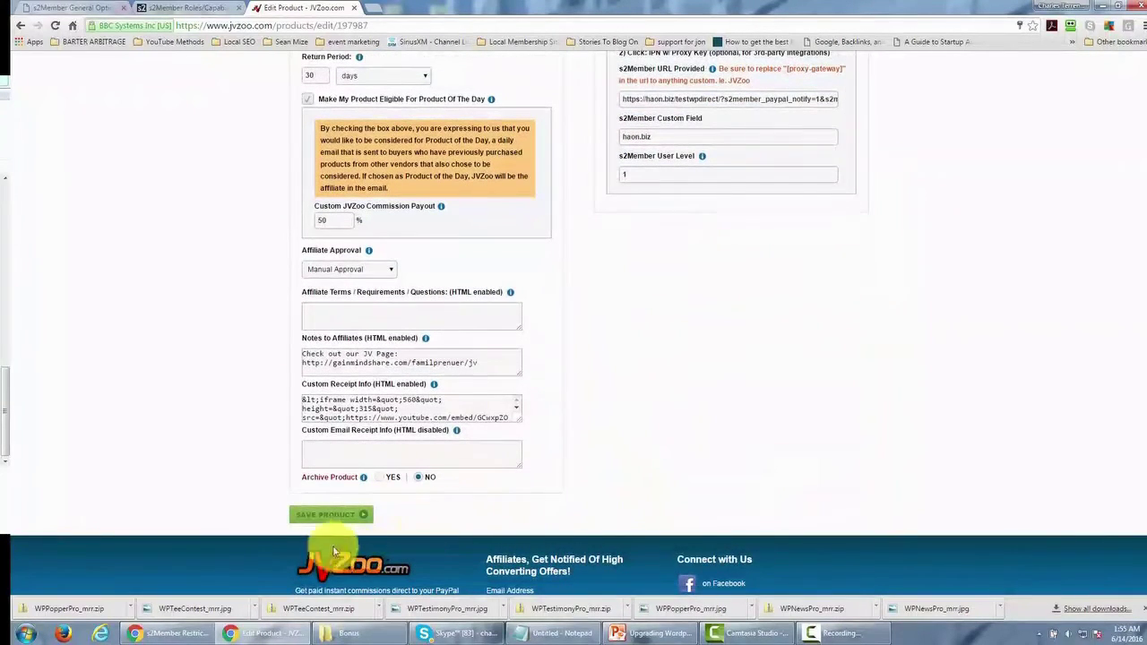
left_click(330, 515)
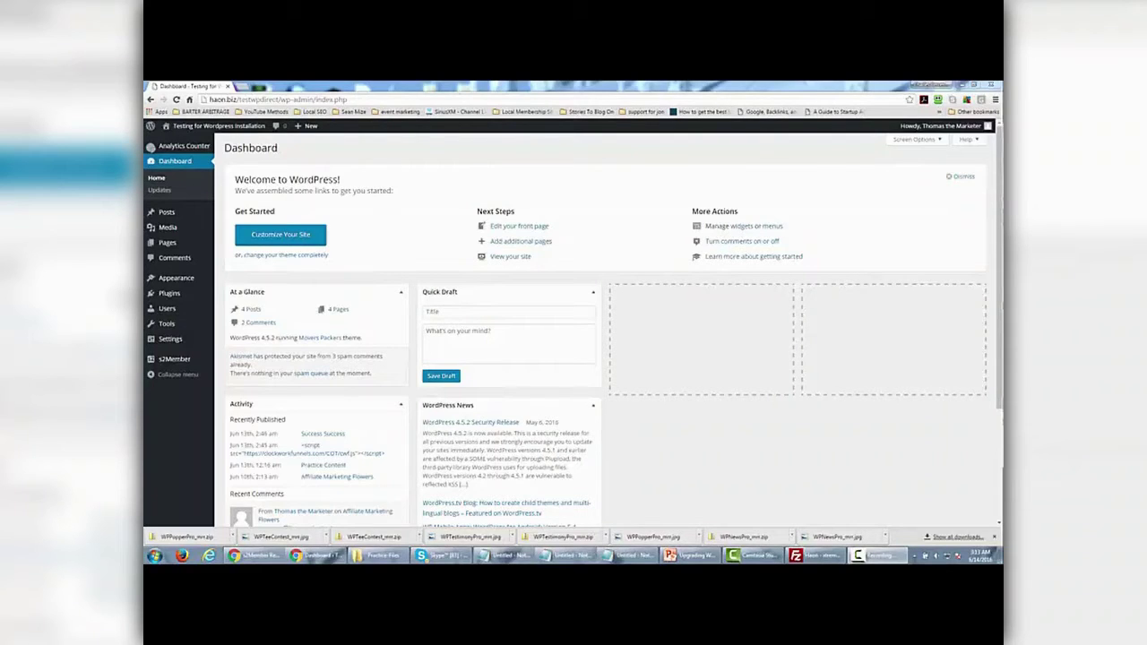
- Switch to the Notepad note and examine each part of the server path to the s2member-files folder
key("alt+Tab")
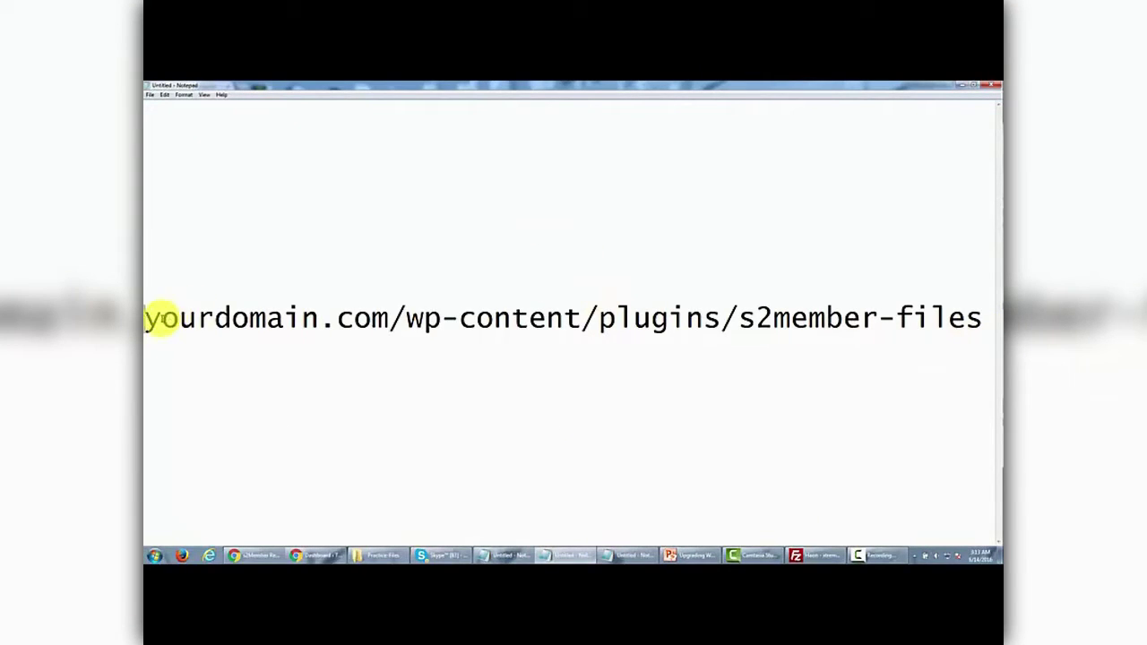
left_click_drag(147, 318, 395, 318)
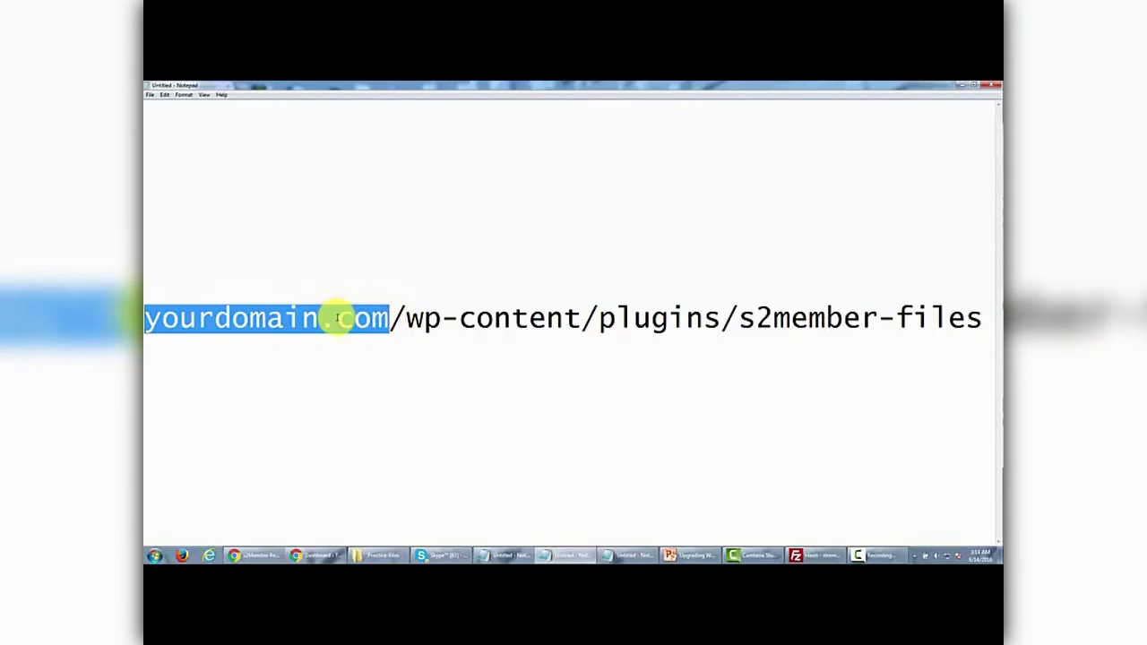
left_click_drag(405, 319, 578, 323)
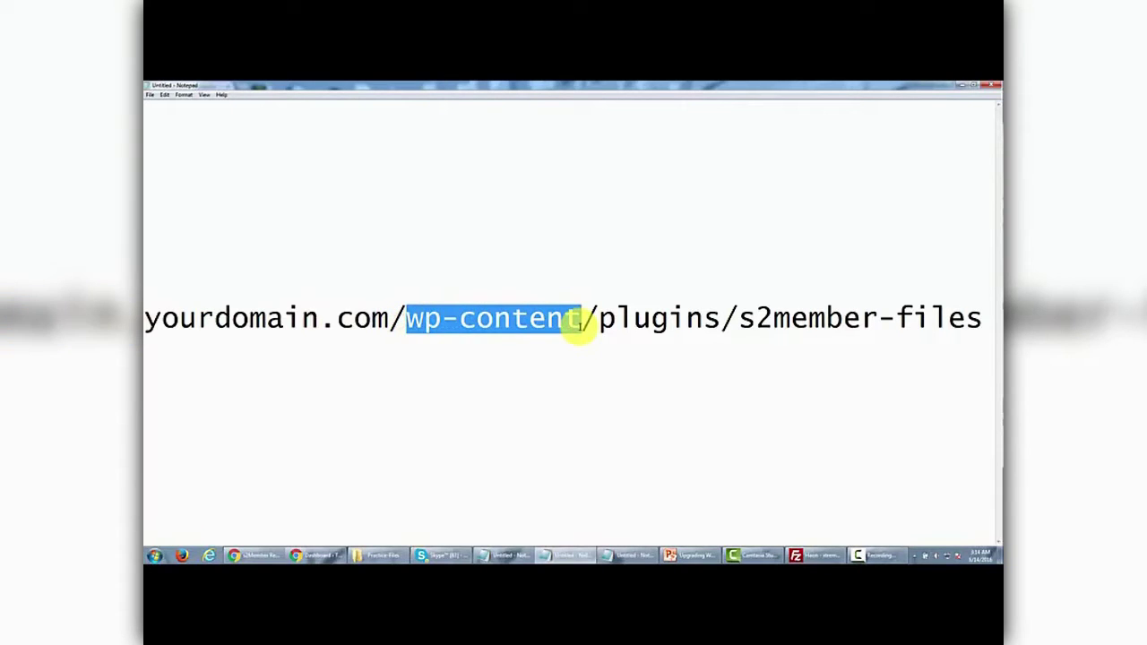
left_click_drag(600, 320, 982, 317)
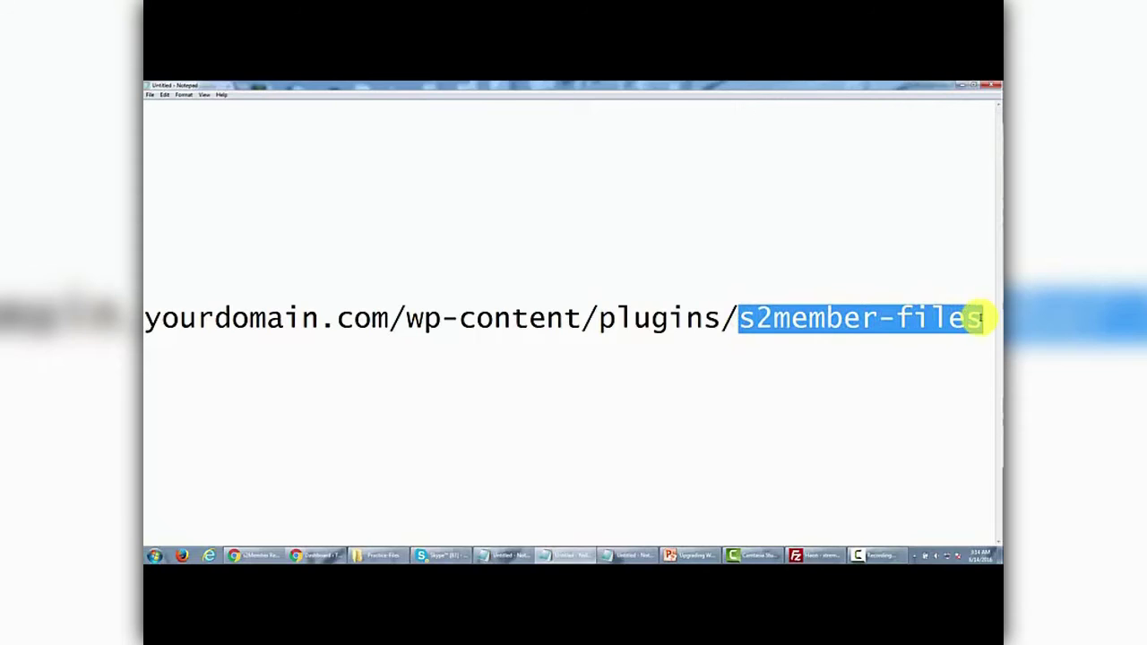
left_click(702, 350)
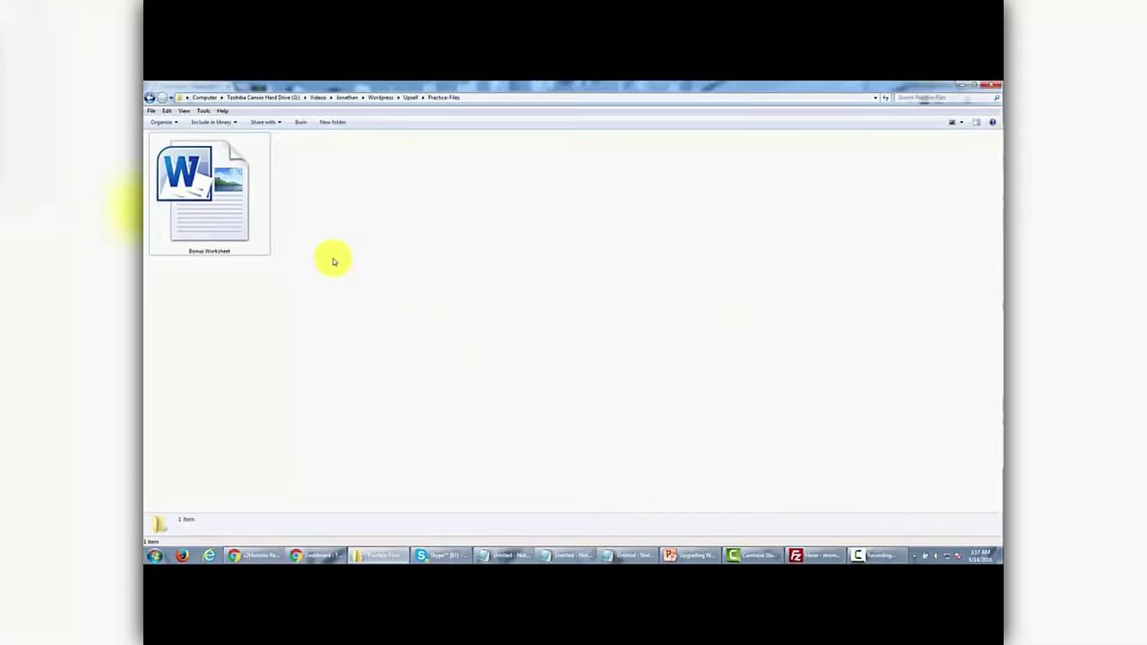
- Compress the Bonus Worksheet Word document in the Practice-Files folder into a zip archive
right_click(241, 225)
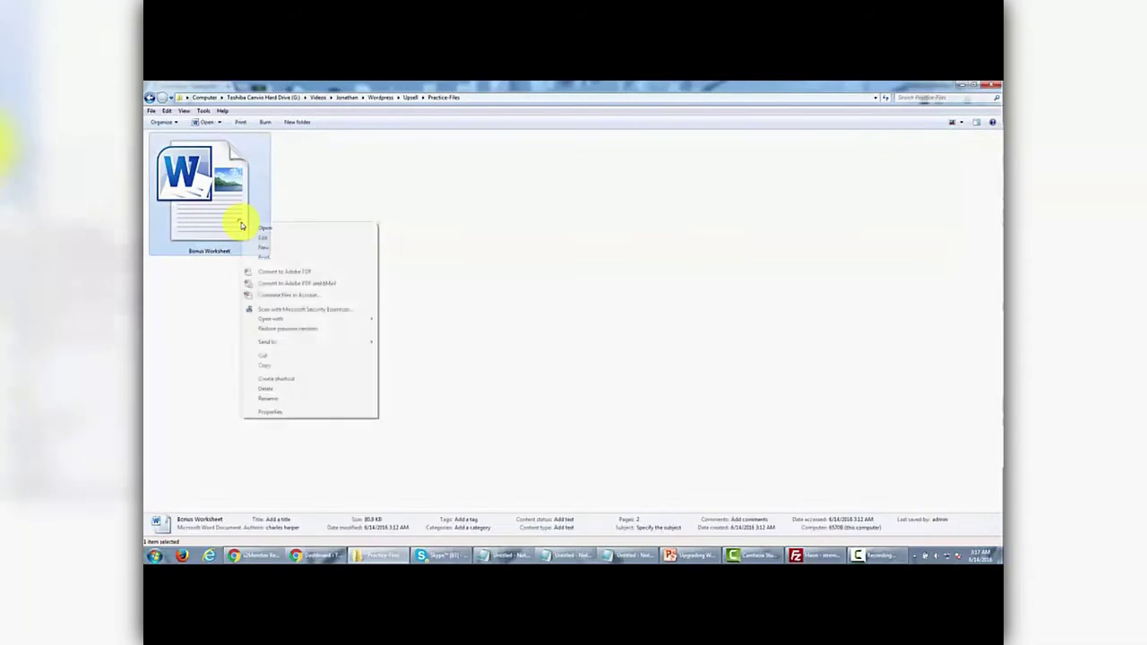
mouse_move(287, 343)
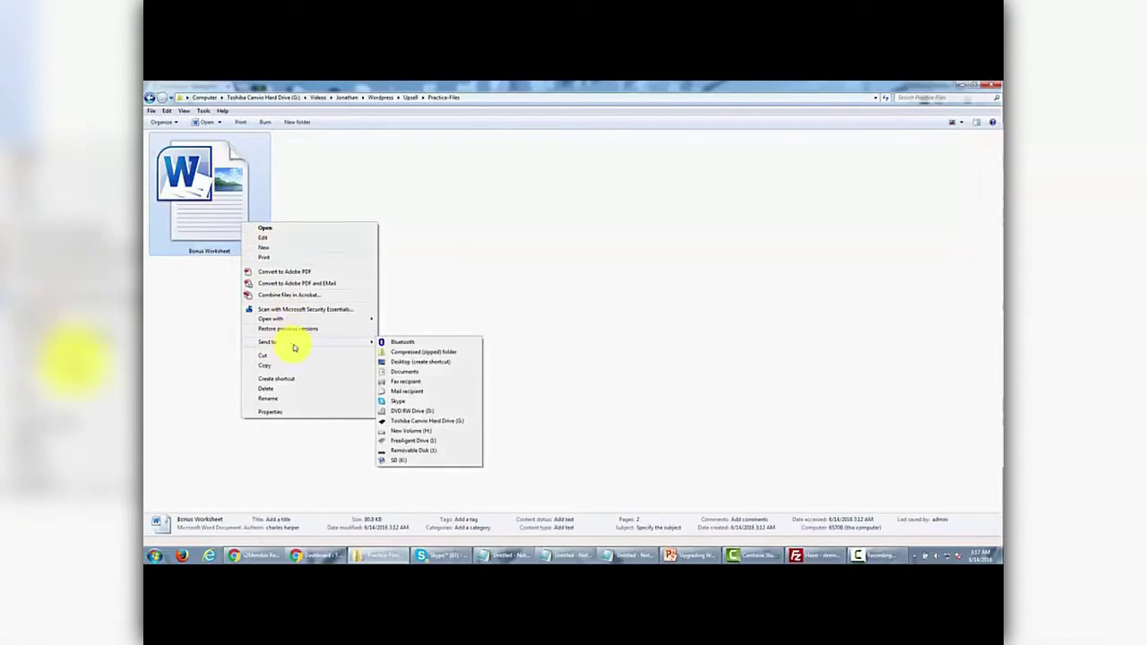
left_click(389, 353)
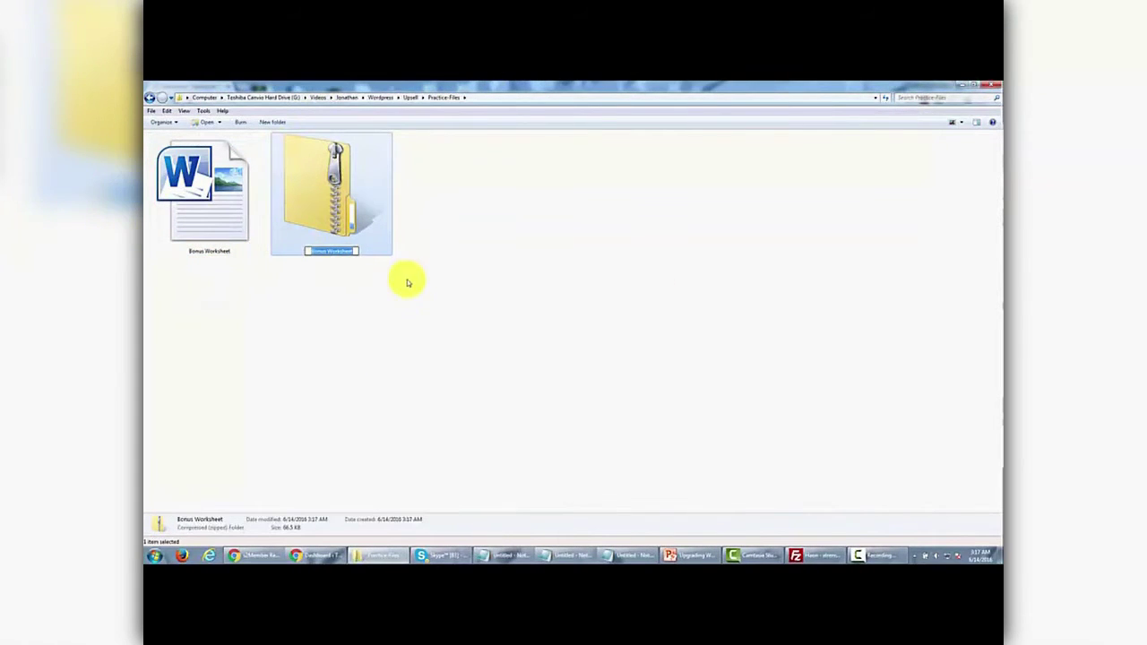
left_click(372, 294)
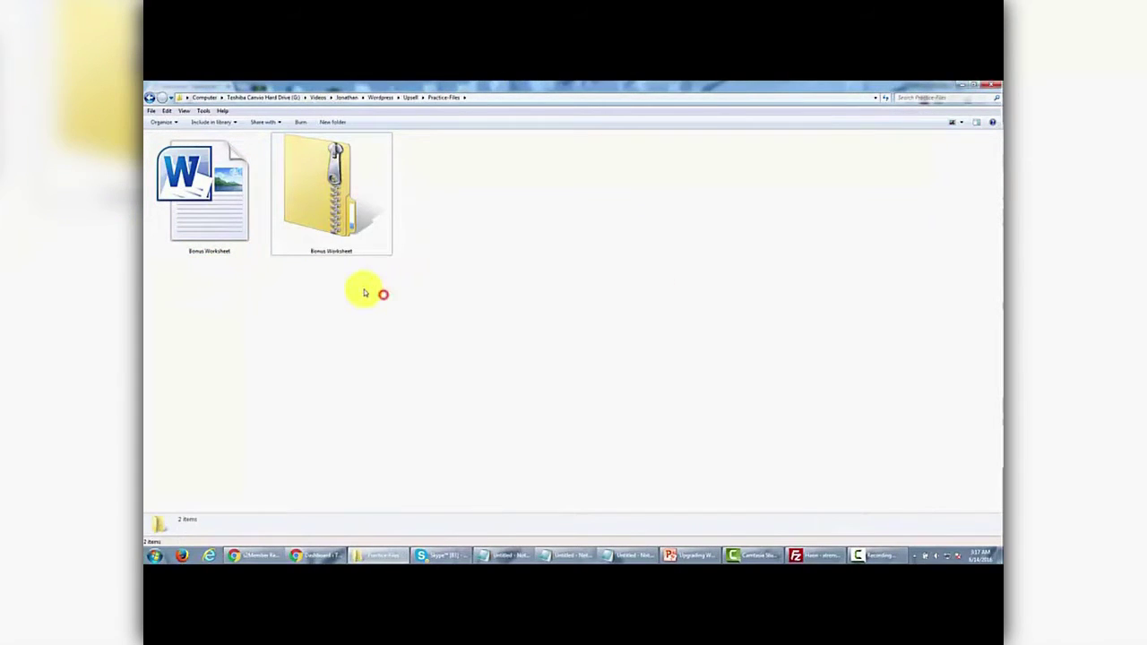
- Rename the zip archive as Bonus-Worksheet, with a hyphen in place of the space
left_click(329, 251)
left_click(330, 251)
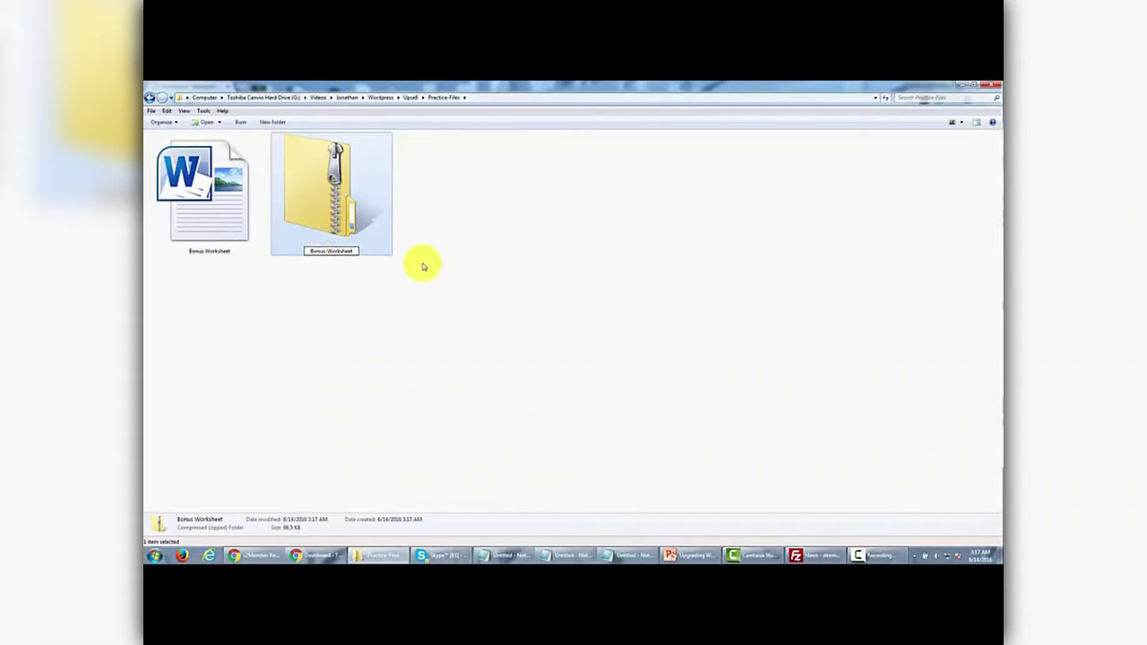
left_click(389, 339)
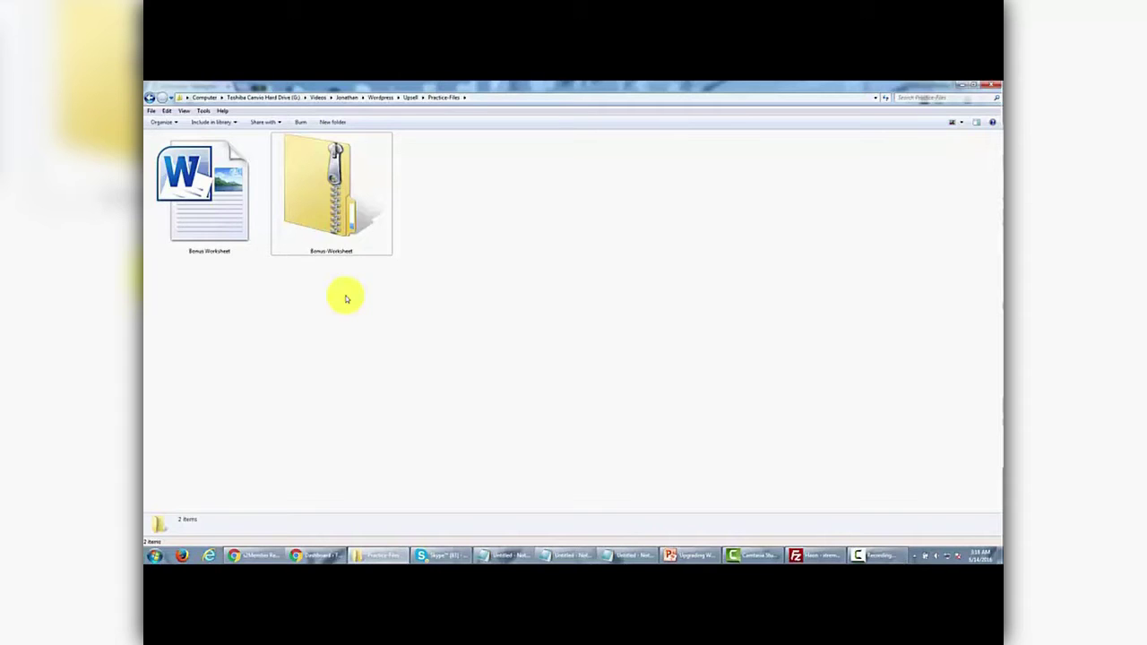
- Switch to FileZilla, check the remote path, and upload the worksheet zip into testwpdirect/wp-content/plugins/s2member-files
key("alt+Tab")
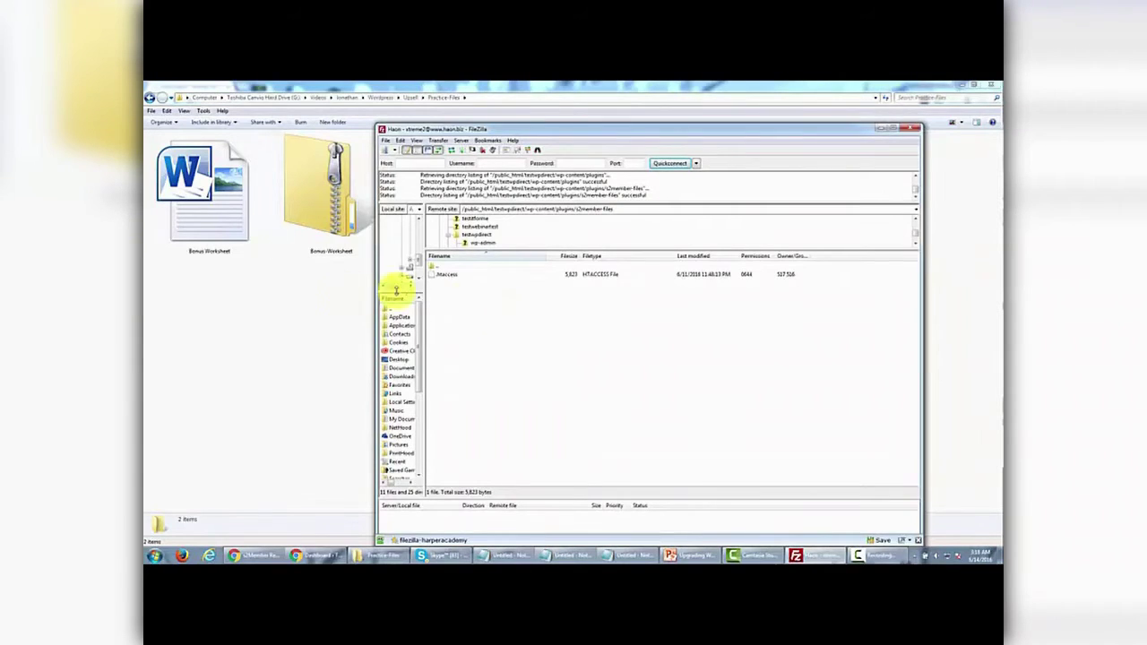
left_click(497, 209)
left_click(505, 209)
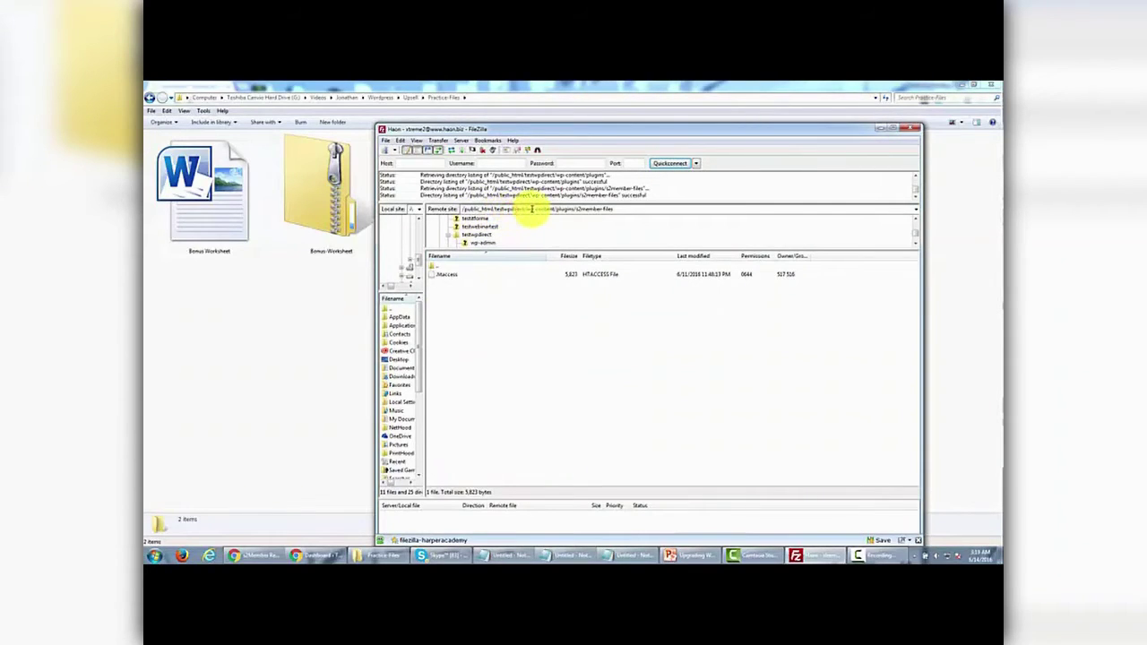
left_click_drag(527, 209, 550, 209)
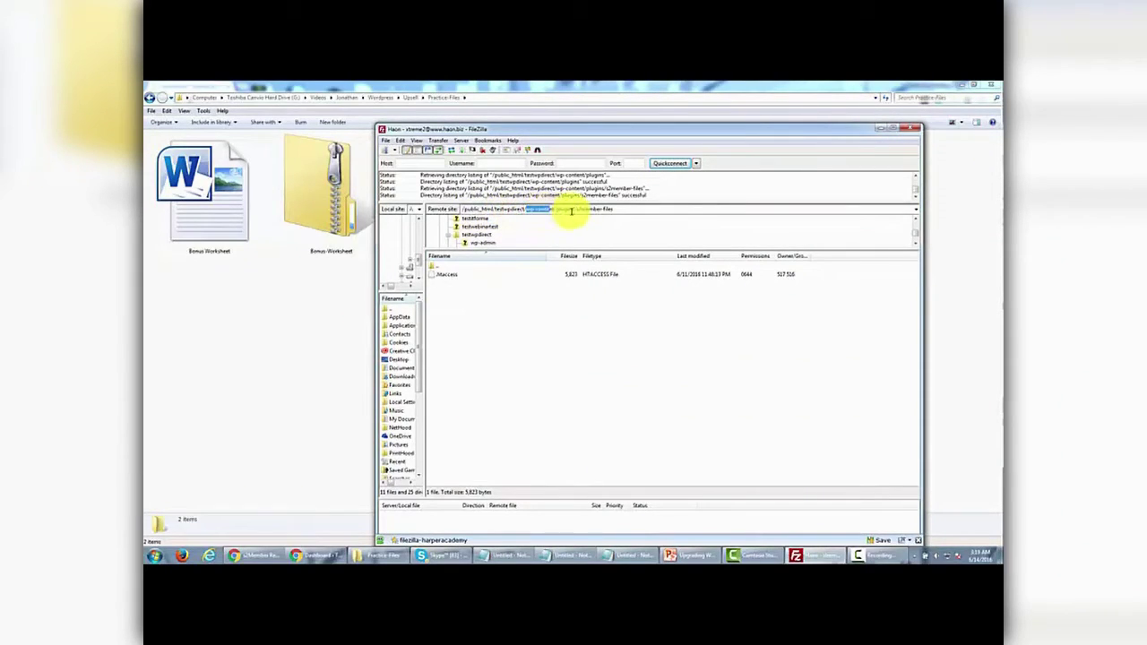
left_click(553, 210)
left_click_drag(577, 210, 614, 210)
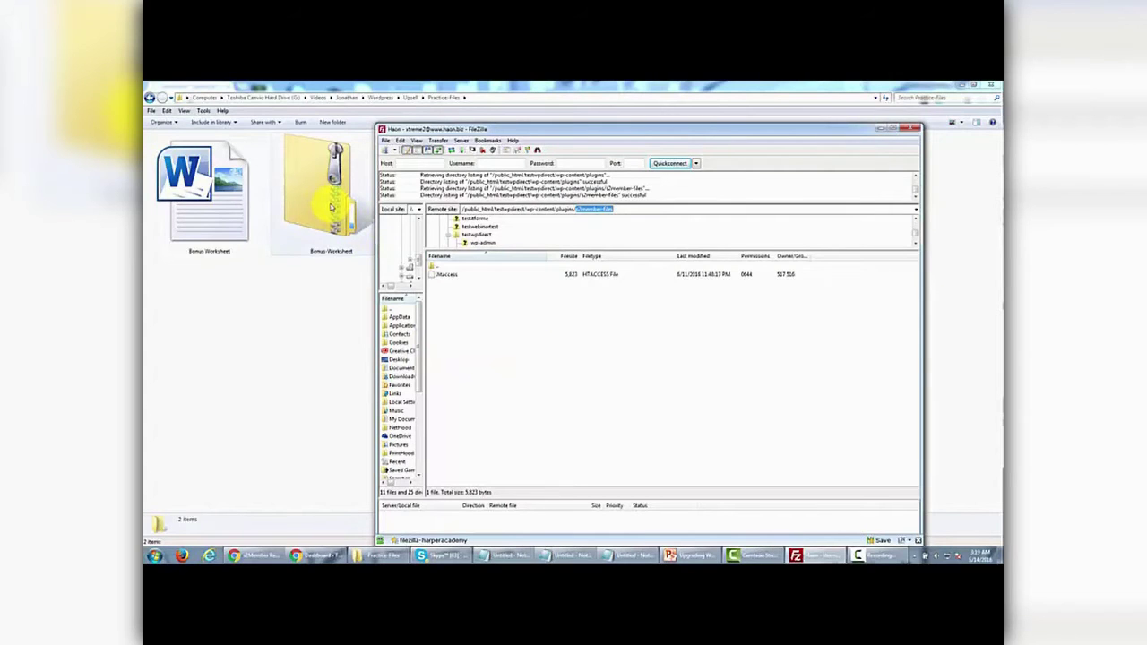
left_click_drag(330, 208, 529, 369)
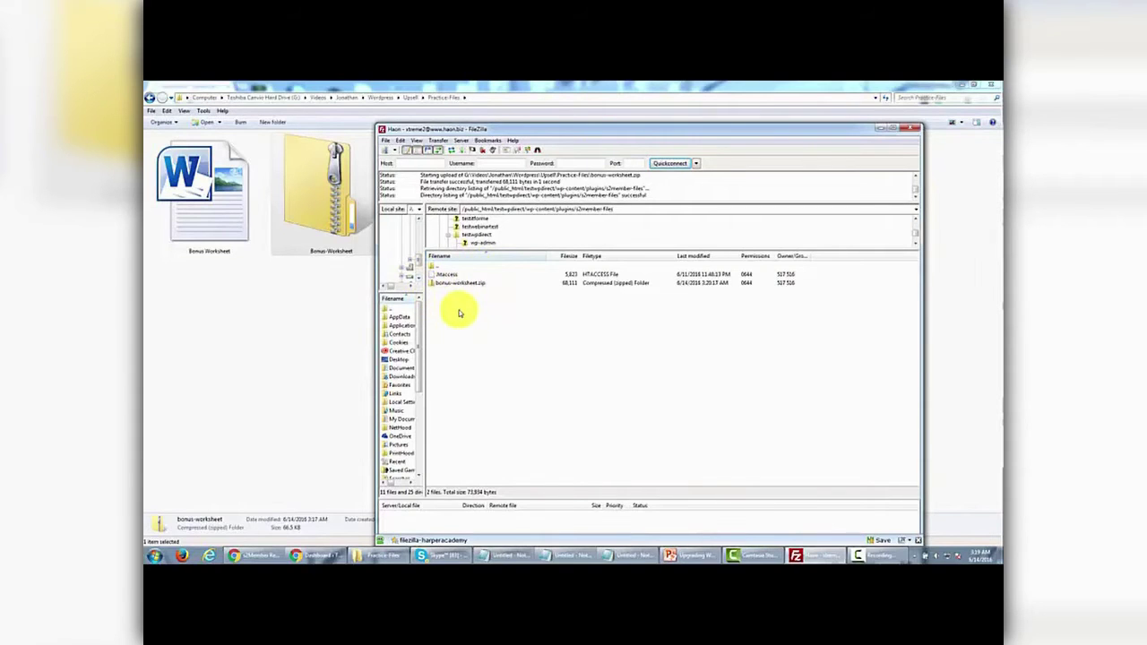
- In the Notepad note with the s2member_file_download URL, replace example-file.zip with Bonus-Worksheet.zip
key("alt+Tab")
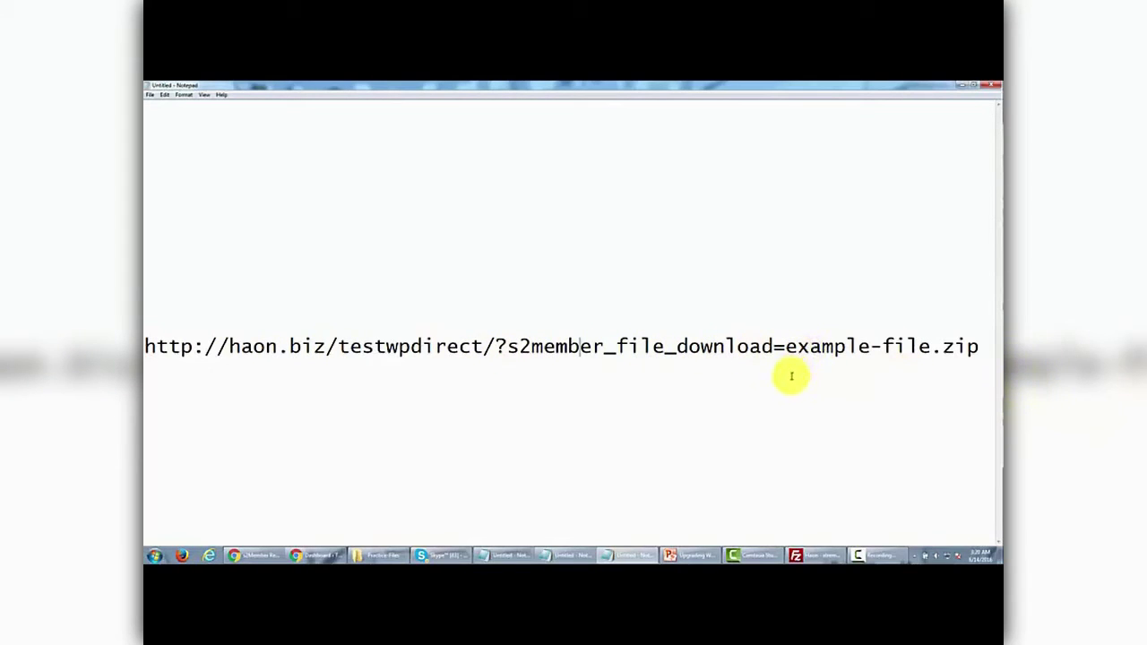
left_click_drag(787, 348, 975, 346)
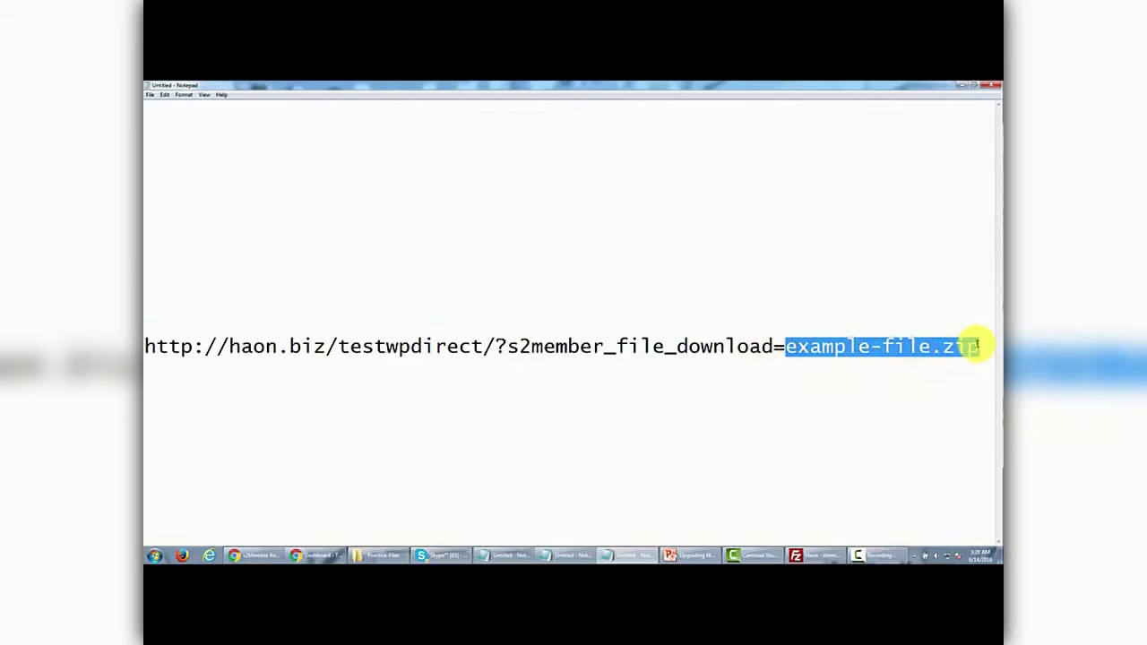
type("bonus-worksheet.zip")
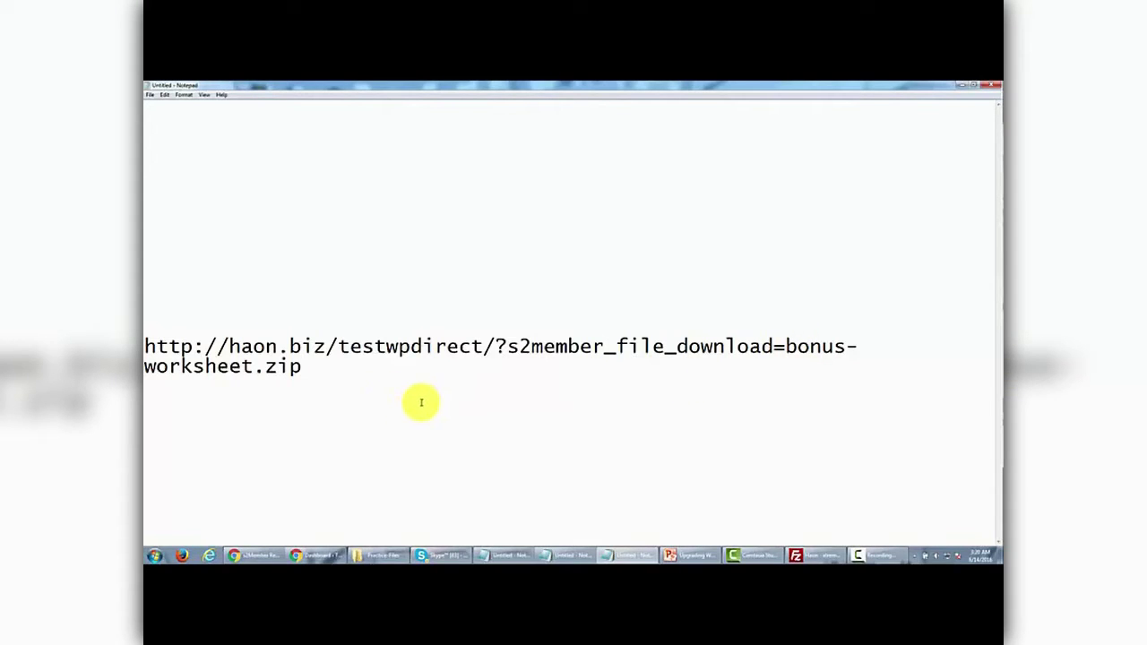
key("ctrl+z")
left_click(153, 367)
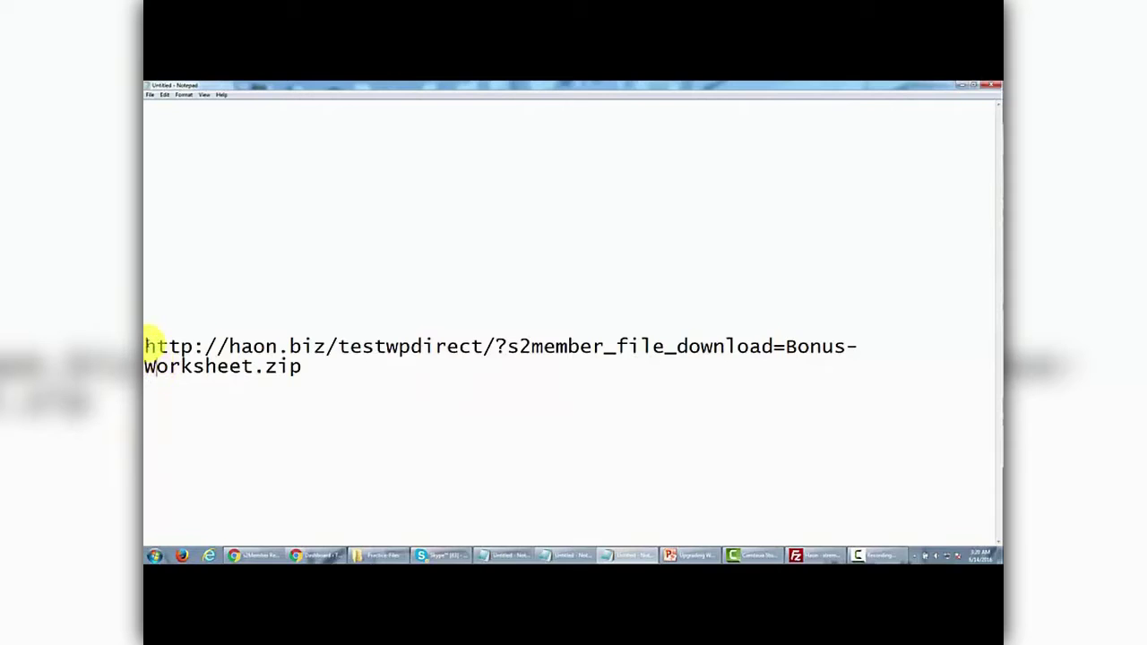
- Copy the complete s2Member download URL for Bonus-Worksheet.zip
left_click_drag(148, 345, 300, 368)
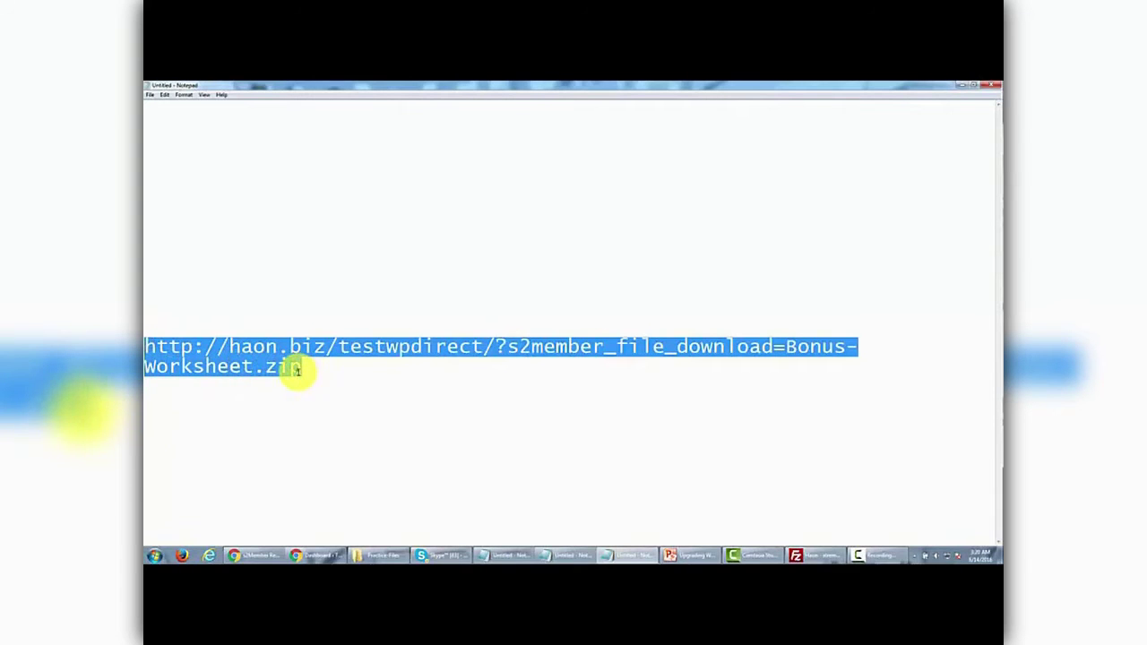
right_click(300, 368)
left_click(318, 403)
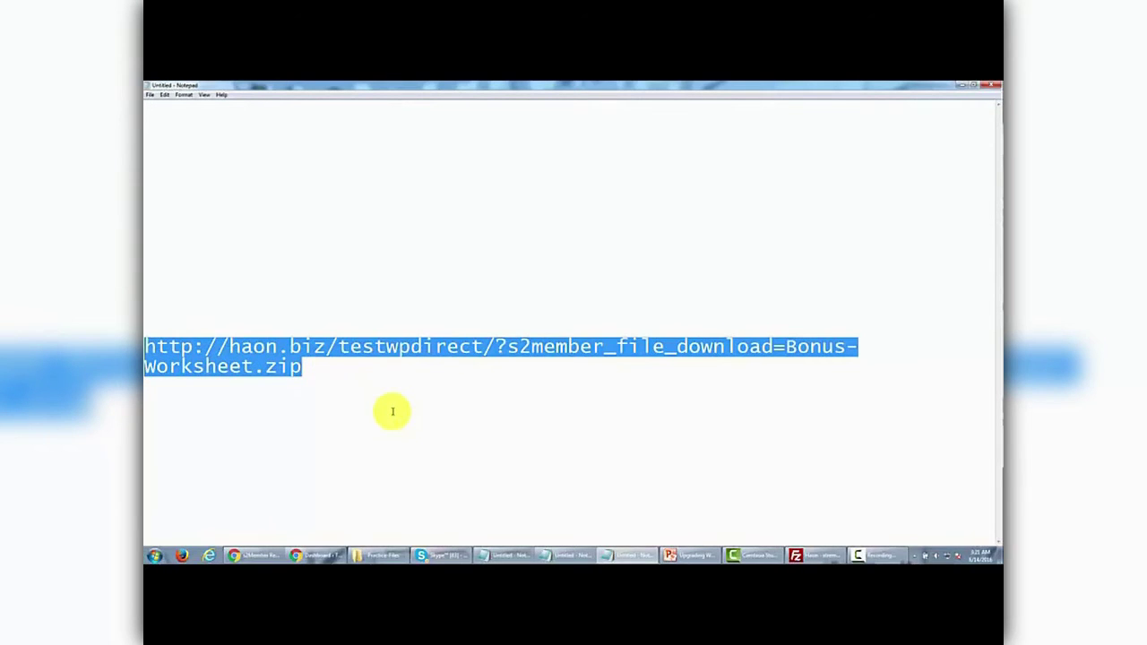
- Switch to the WordPress dashboard in Chrome and start a new post titled June Content
key("alt+Tab")
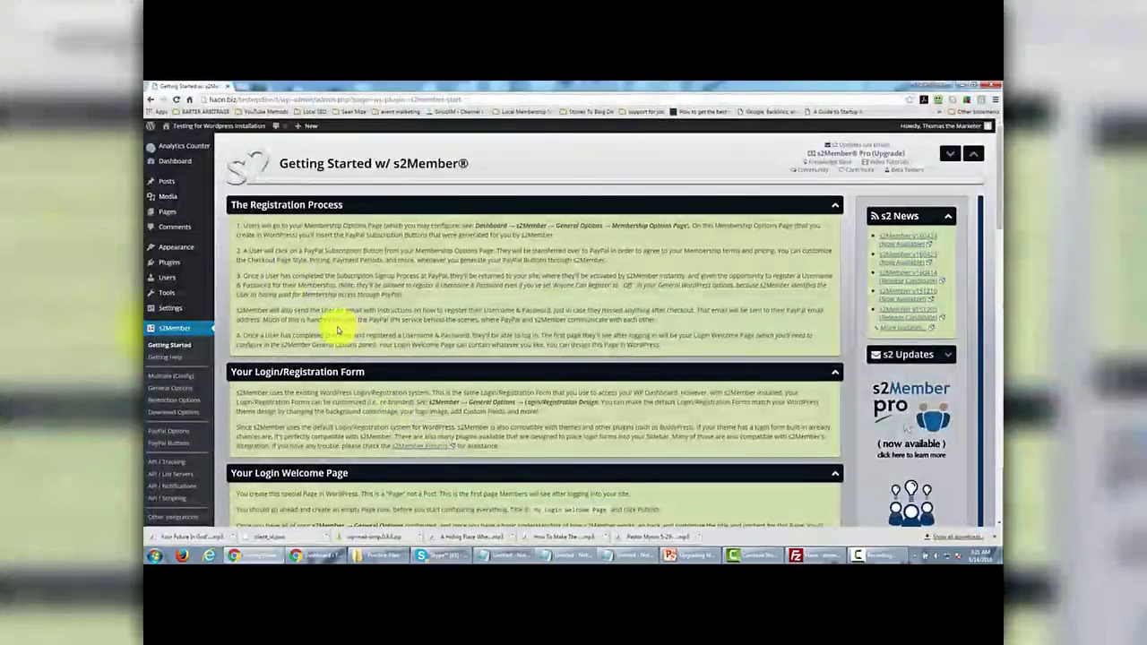
mouse_move(167, 187)
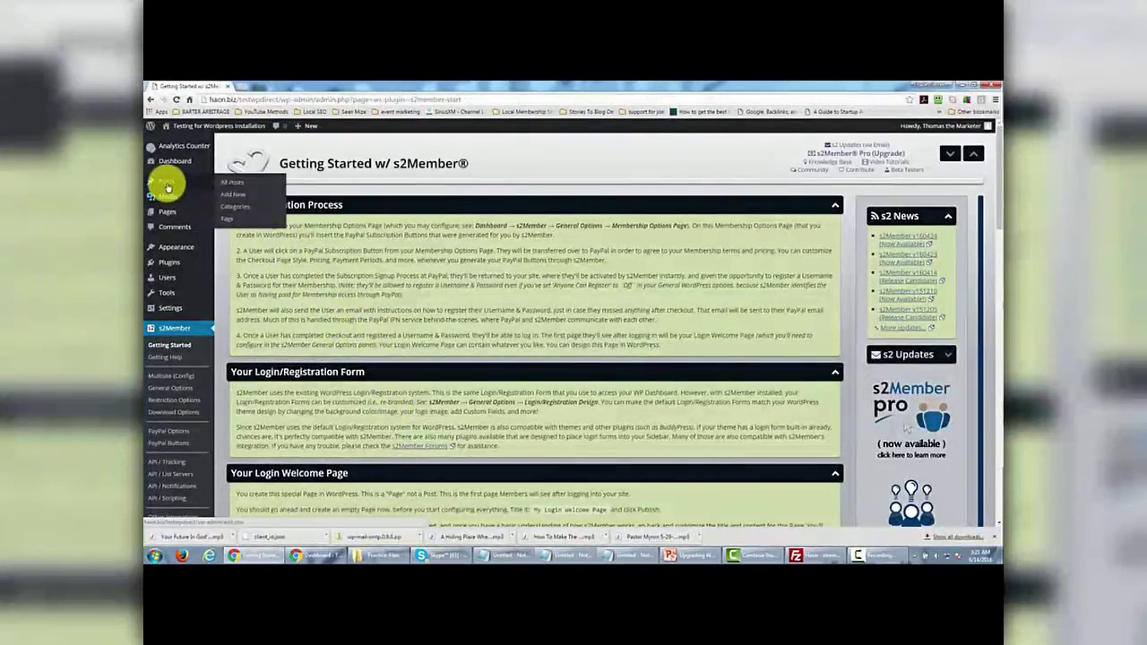
left_click(233, 195)
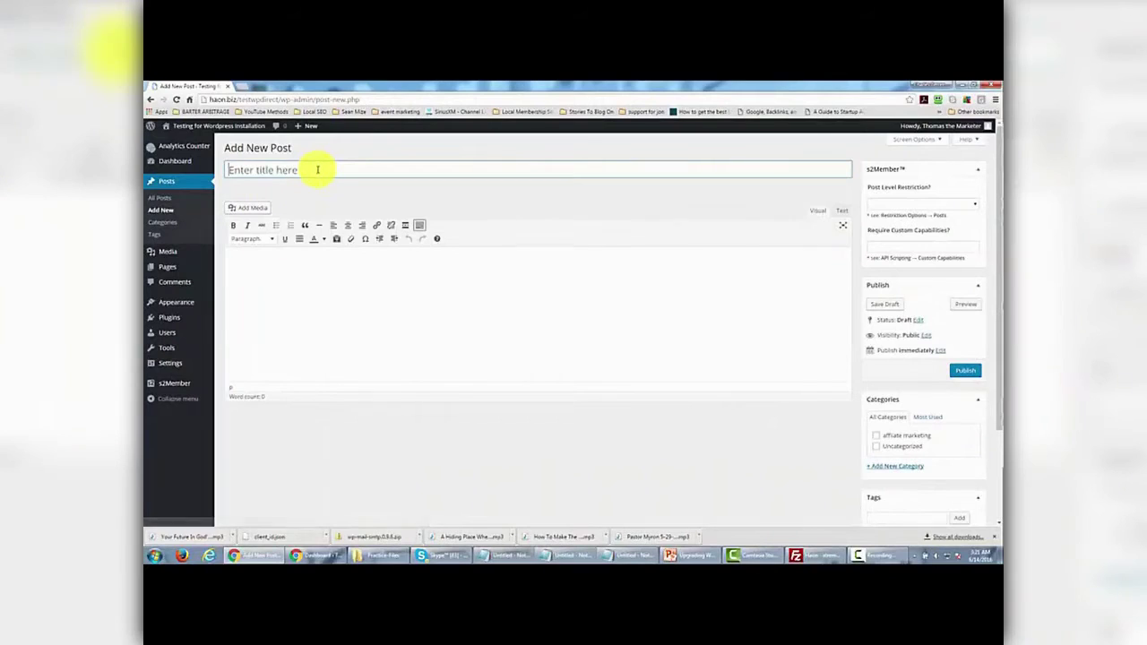
type("JU")
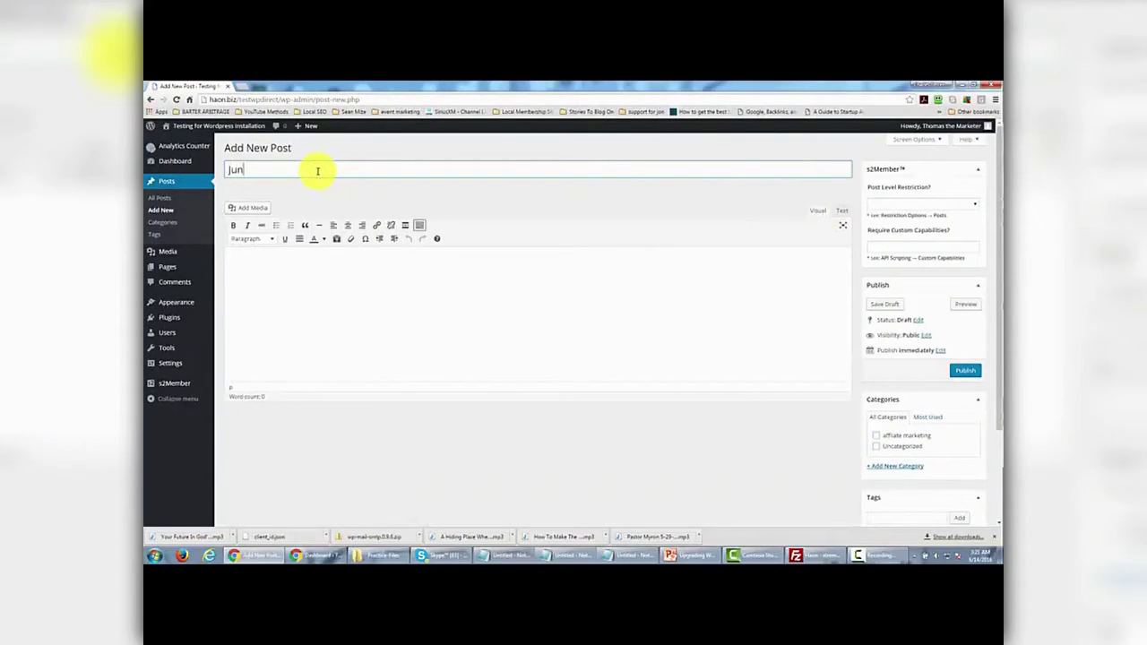
type("ne Co")
key("BackSpace")
type("ot")
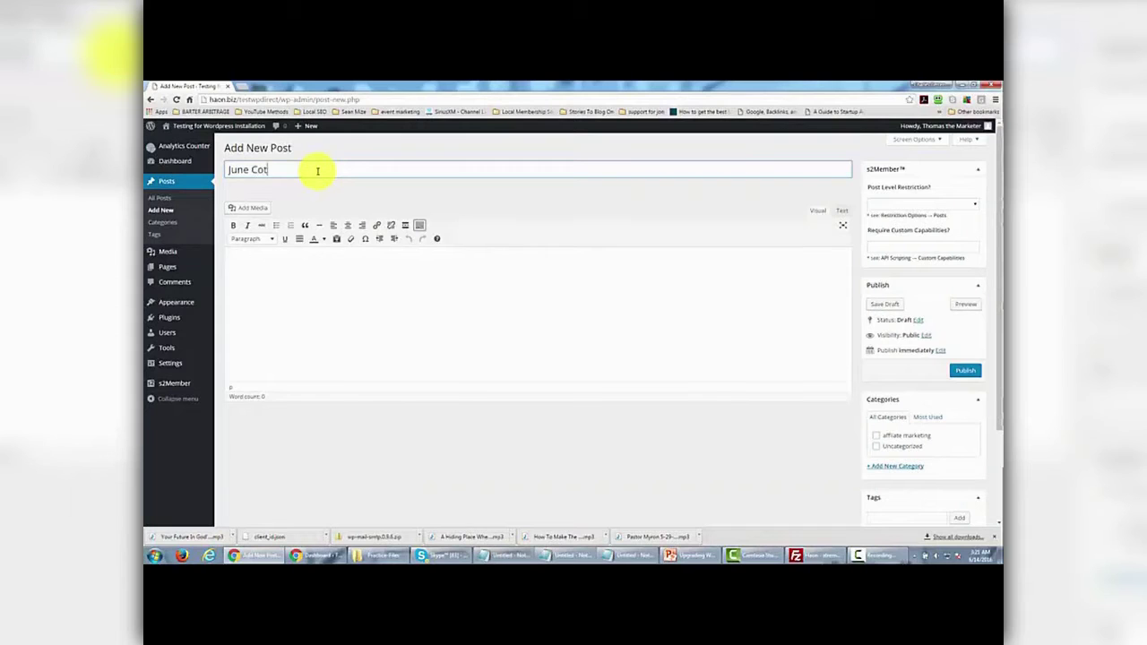
key("BackSpace")
type("ntent")
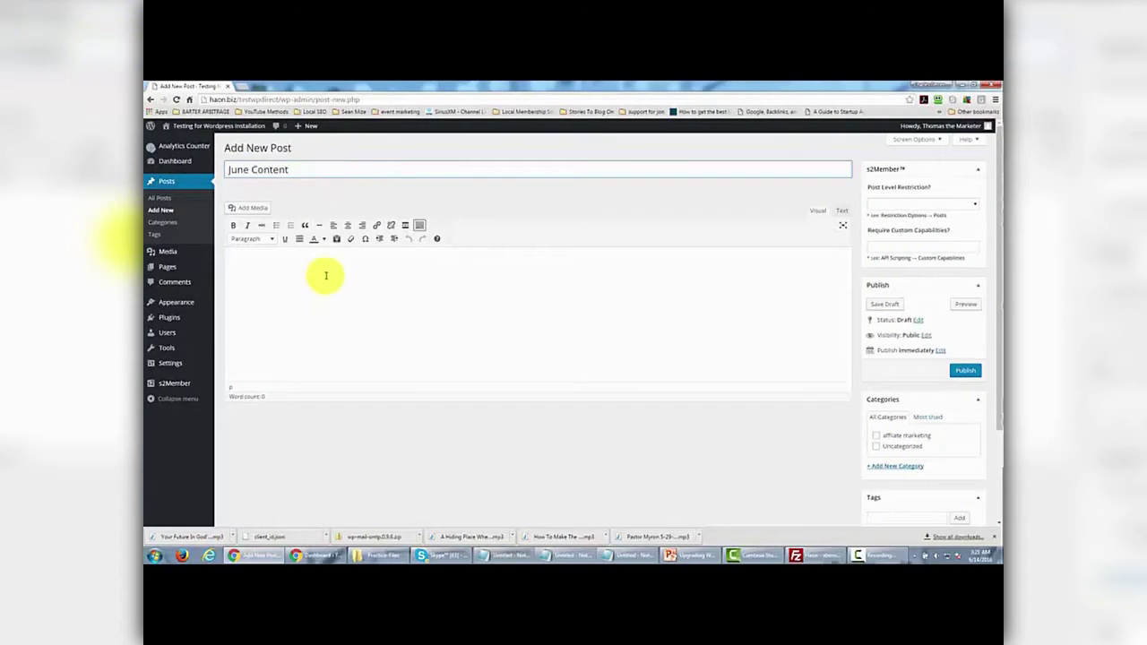
- Enter Bonus Worksheet in the post body and link that text to the copied s2Member download URL for Bonus-Worksheet.zip
left_click(325, 274)
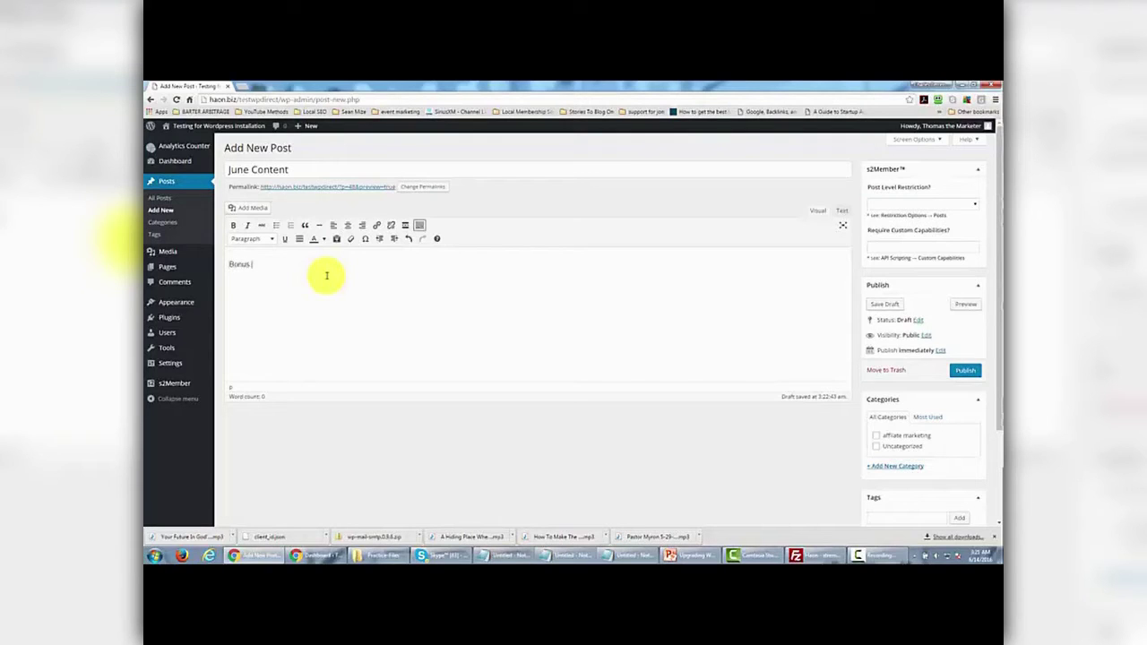
type("Workshop")
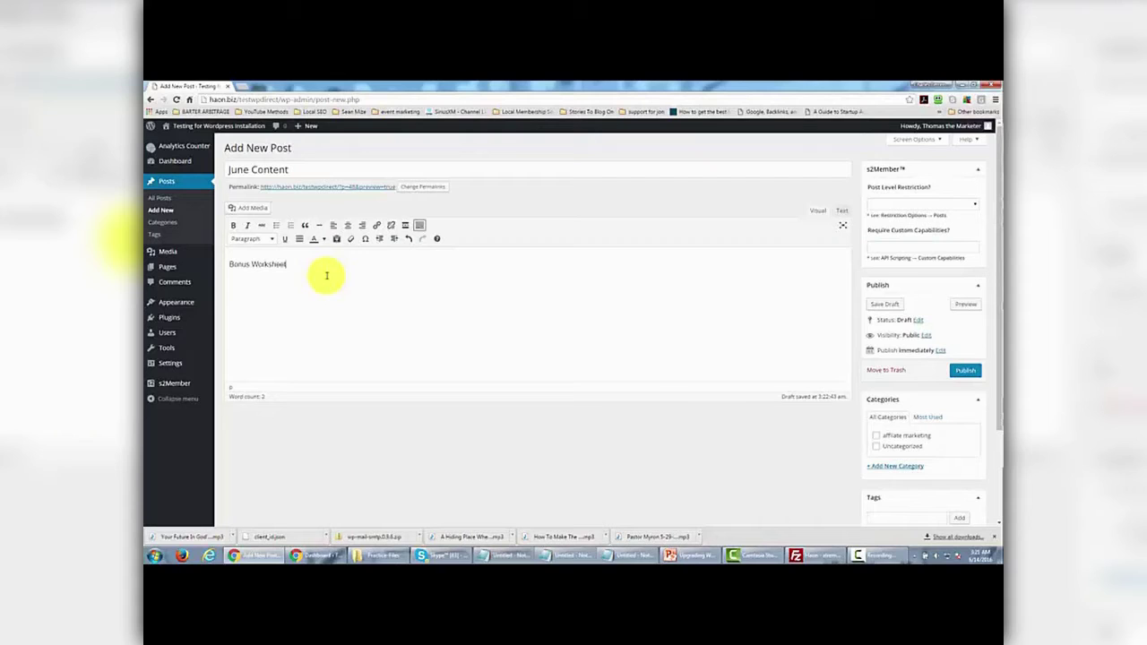
left_click_drag(299, 266, 228, 263)
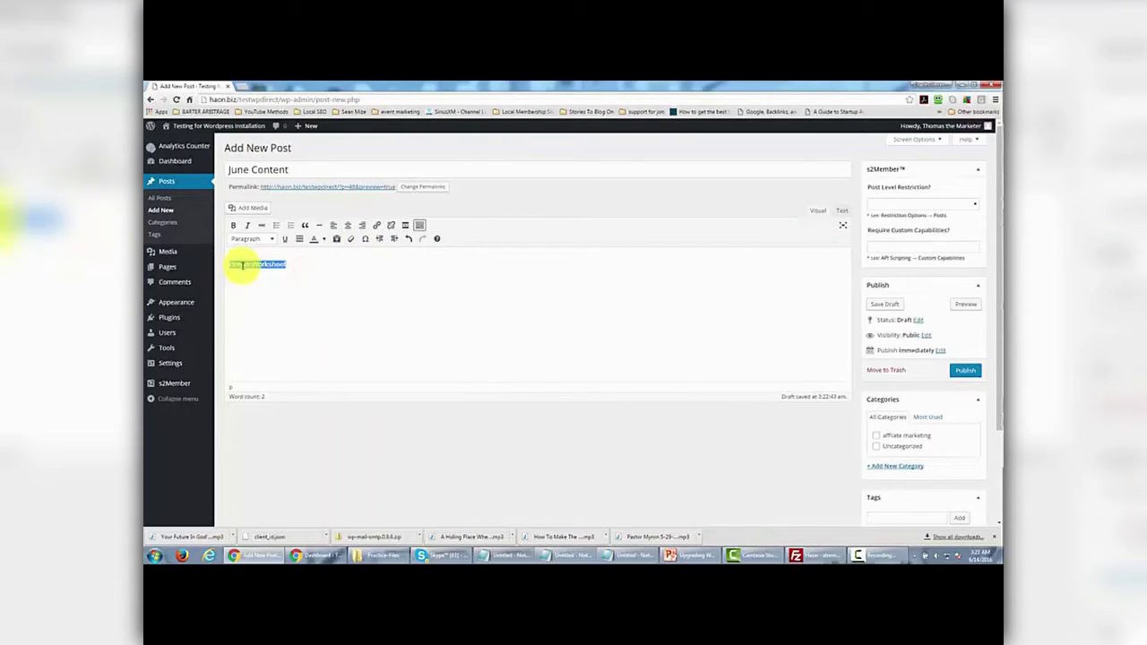
left_click(376, 225)
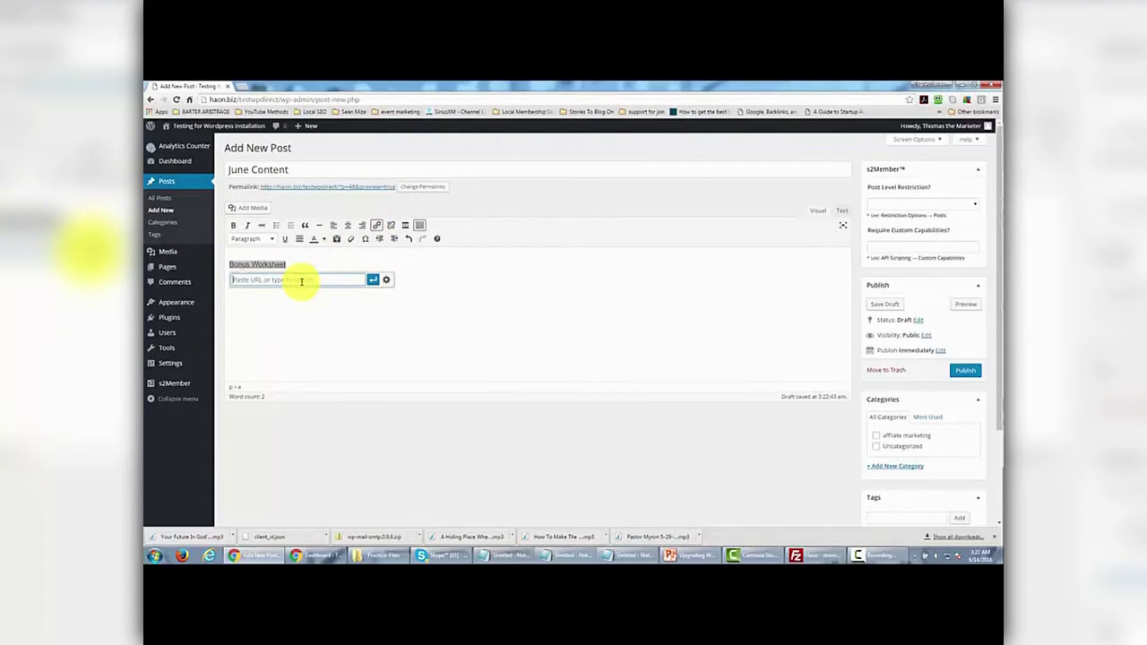
key("ctrl+v")
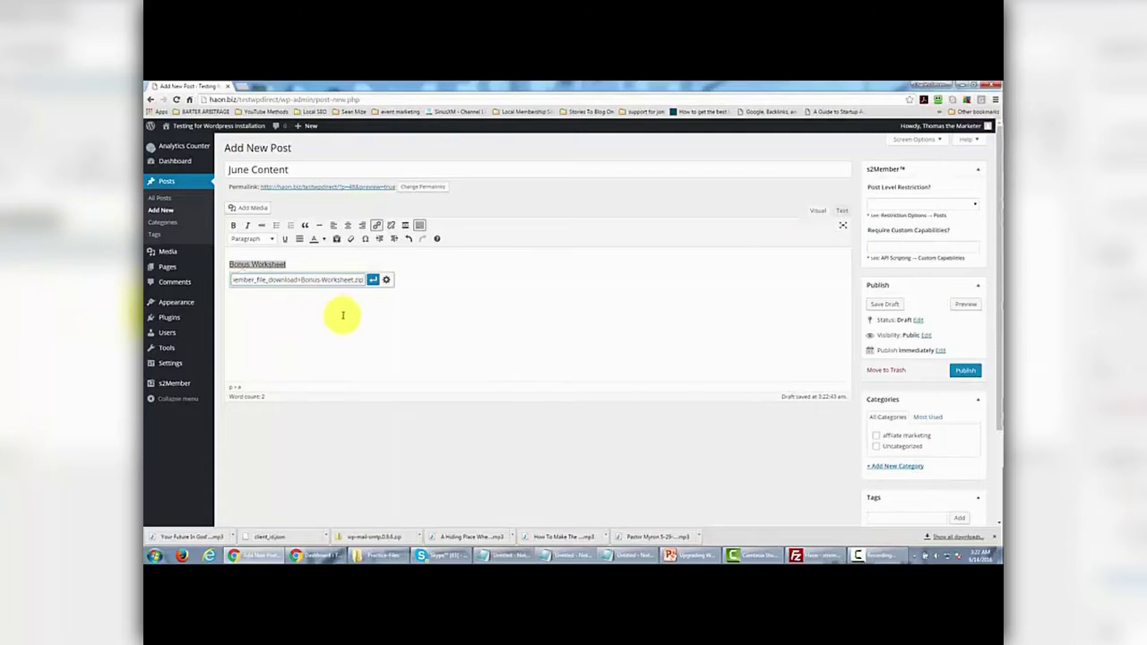
left_click(372, 280)
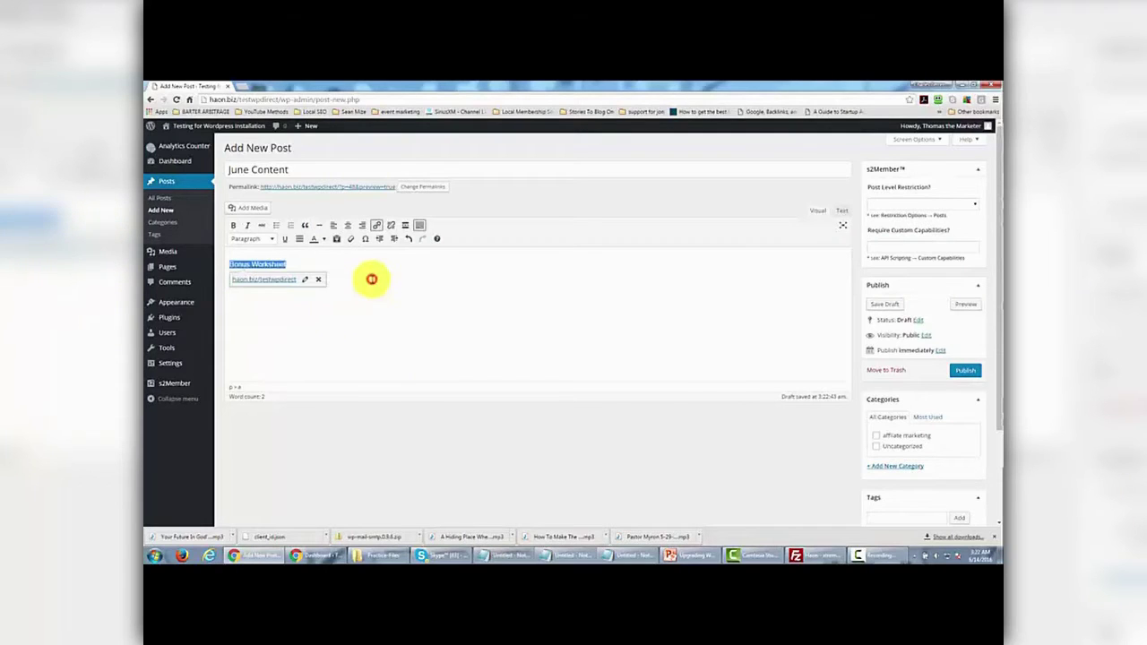
- Publish the June Content post, then update it with the s2Member post restriction Require Level #1 (or higher)
left_click(960, 371)
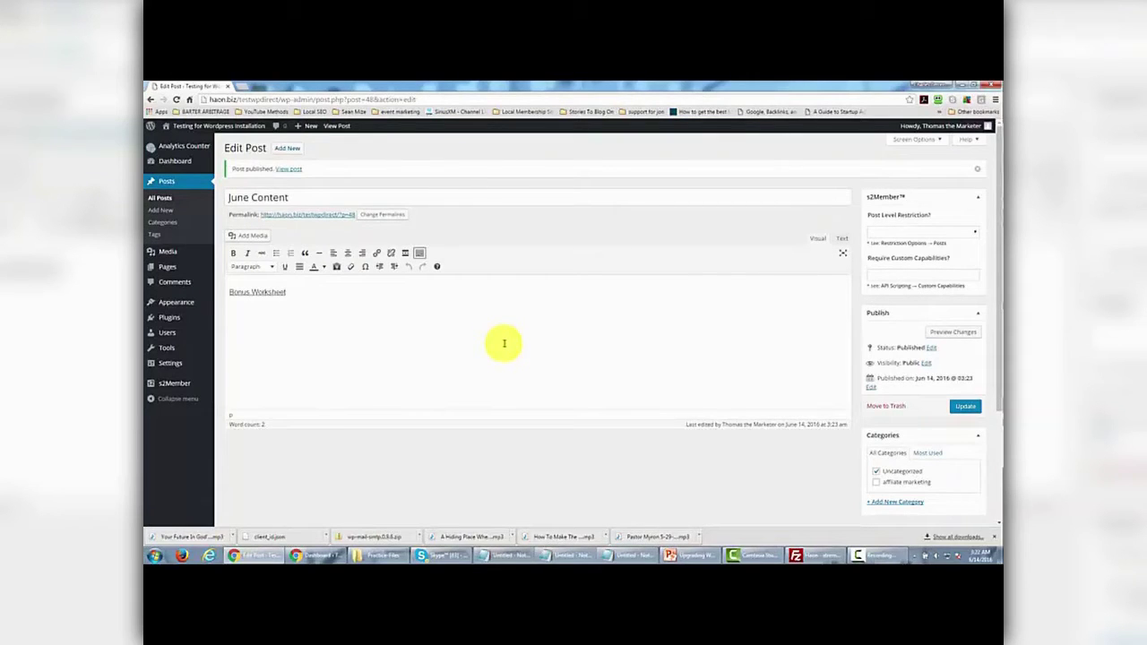
left_click(970, 233)
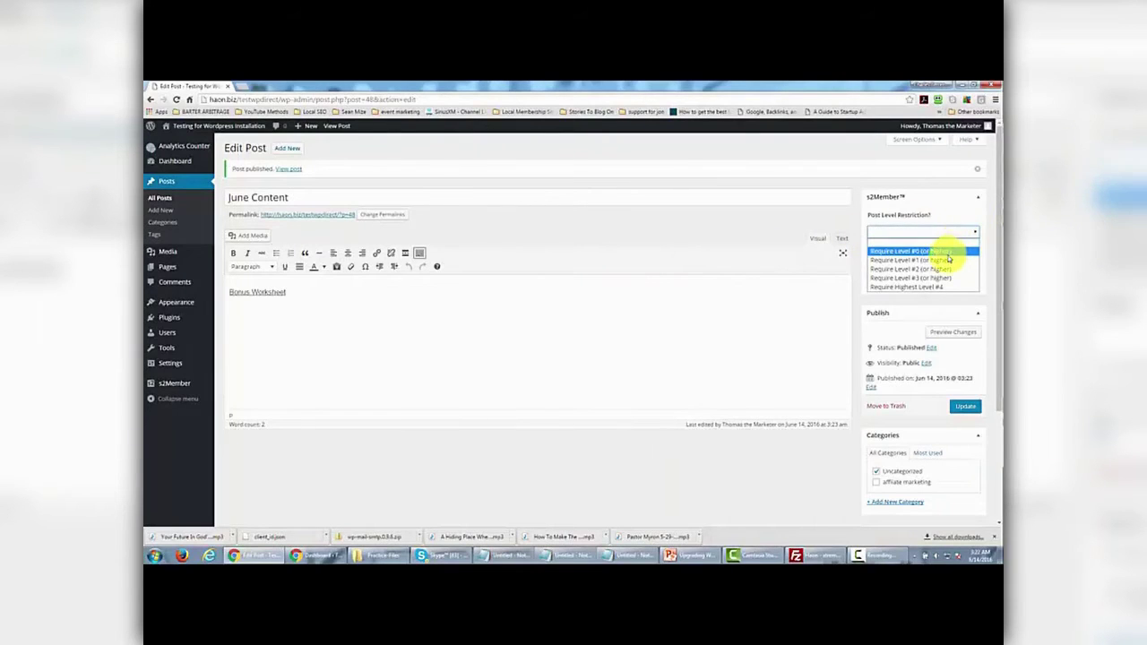
left_click(942, 261)
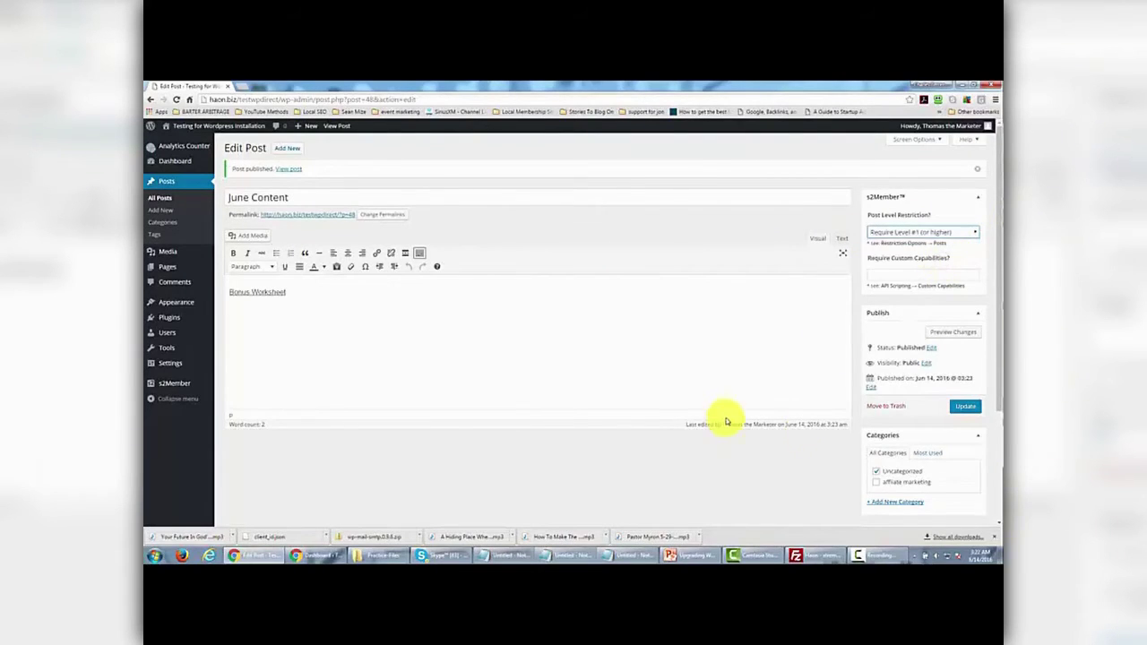
left_click(962, 408)
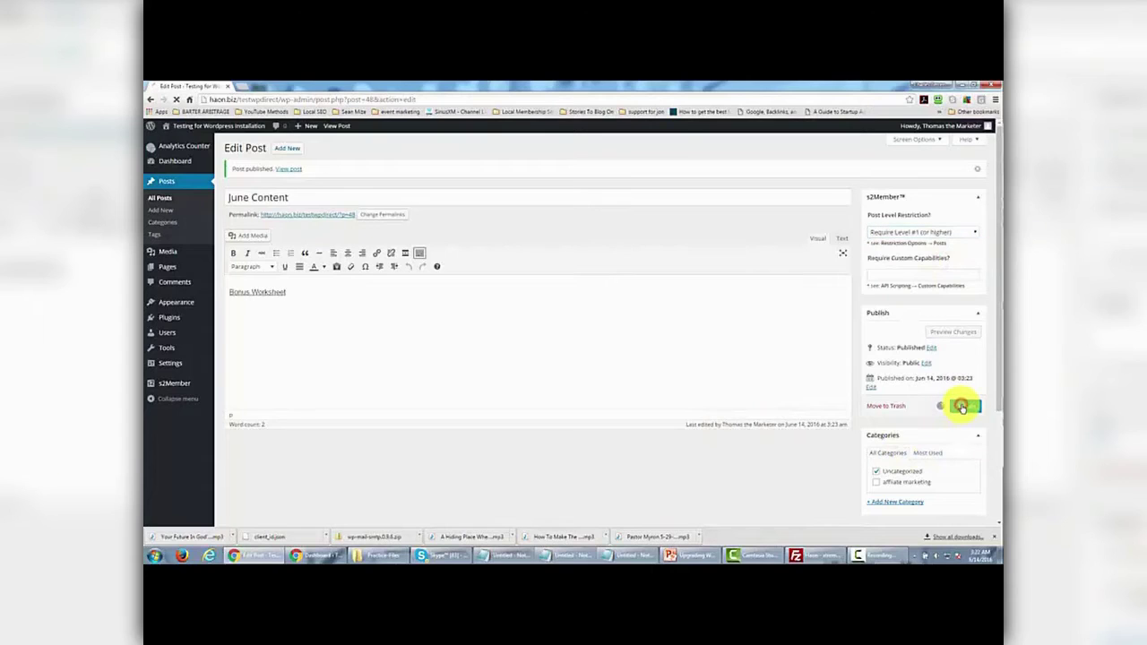
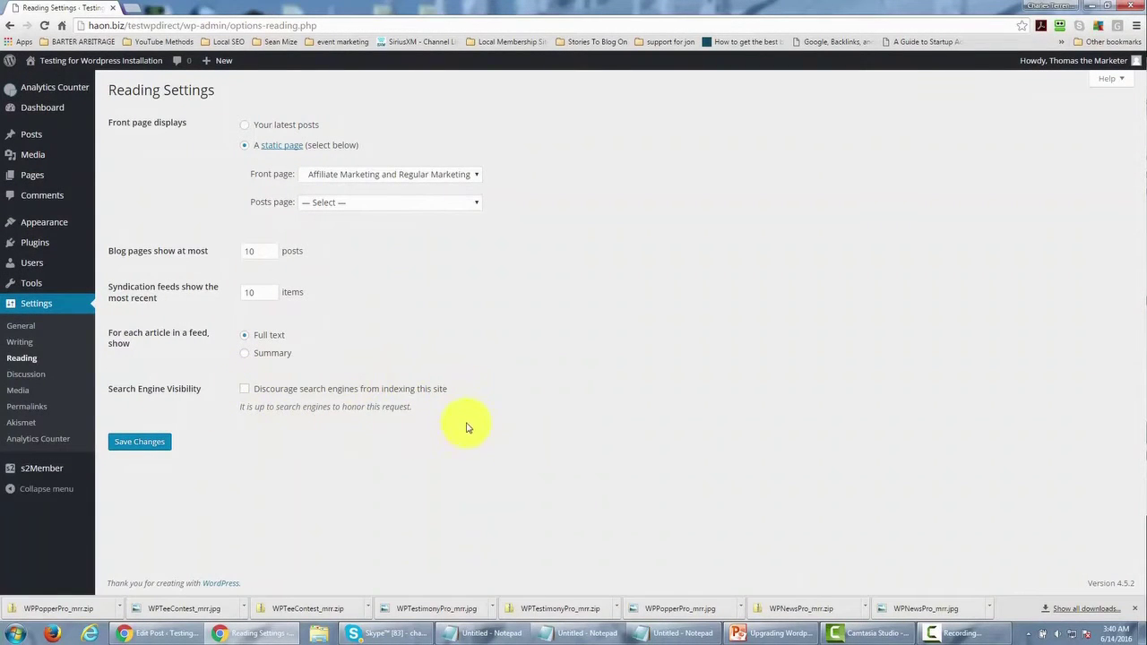
- In the Reading settings, enable discouraging search engines from indexing the site and save the change
left_click(248, 392)
left_click(137, 442)
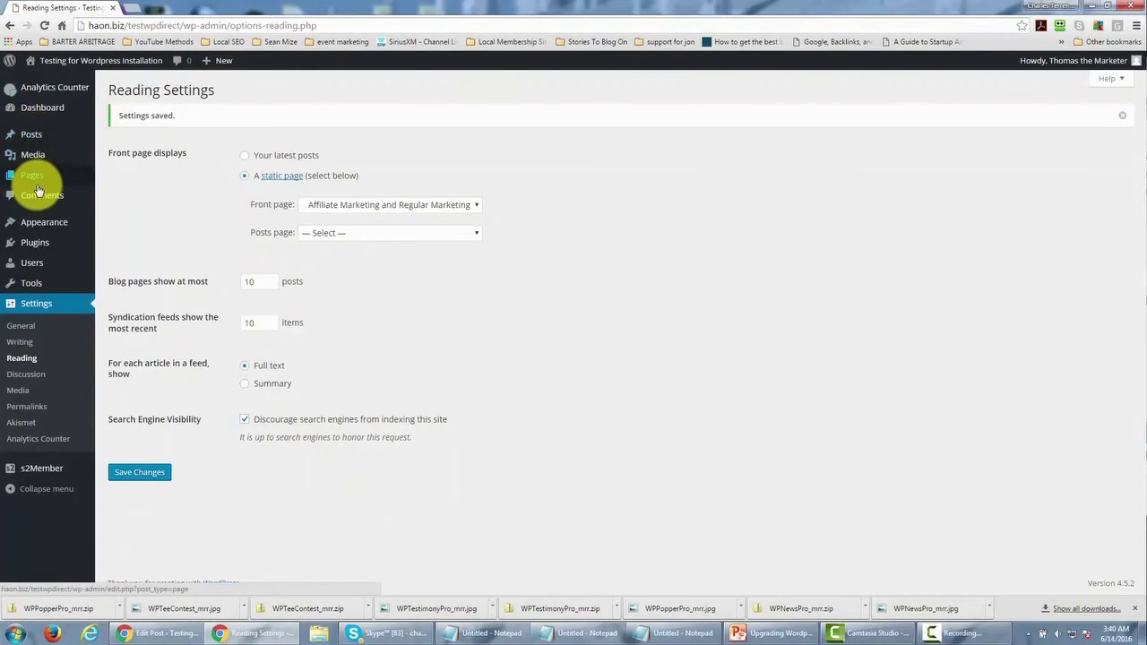
- From the list of all posts, create a new post titled Month One and publish it
mouse_move(39, 185)
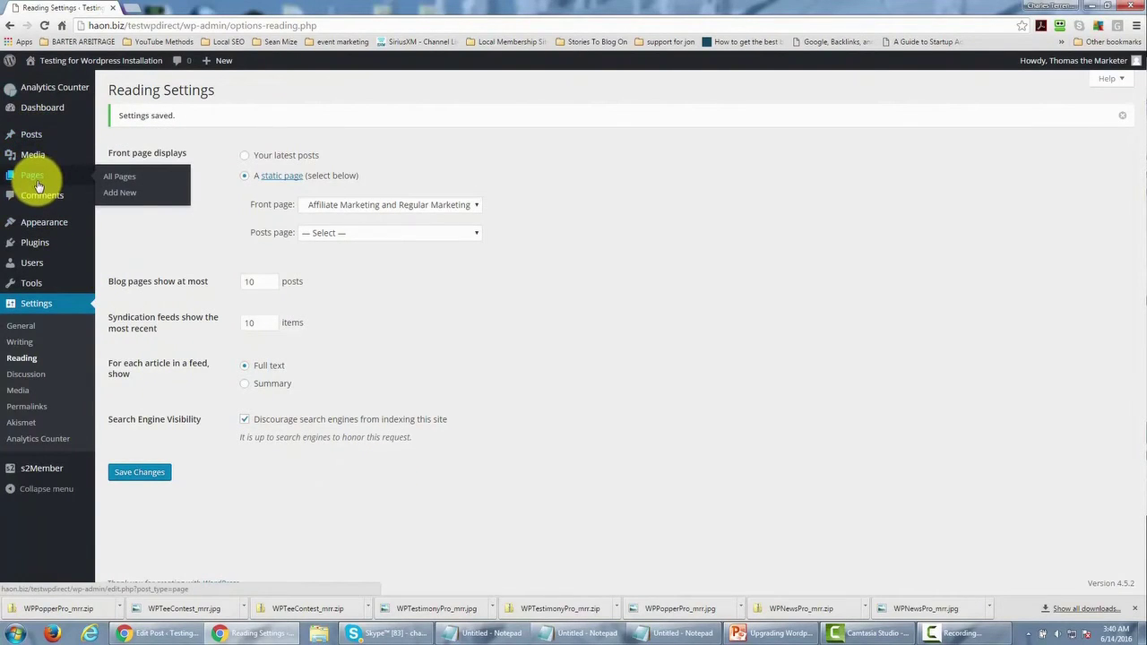
mouse_move(37, 142)
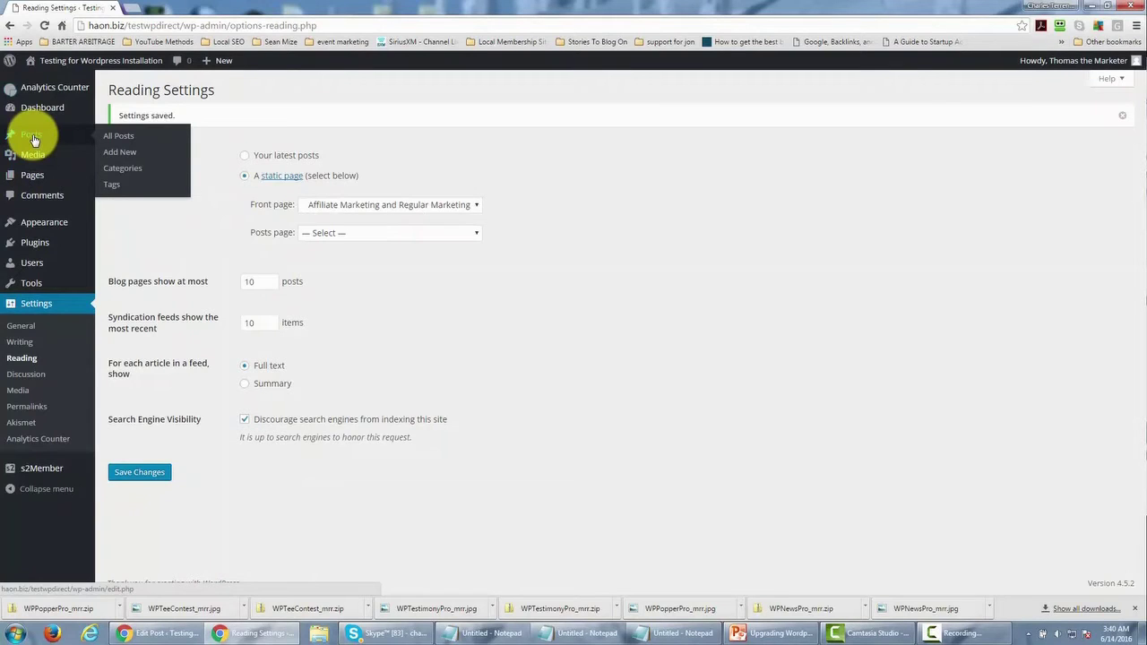
left_click(121, 136)
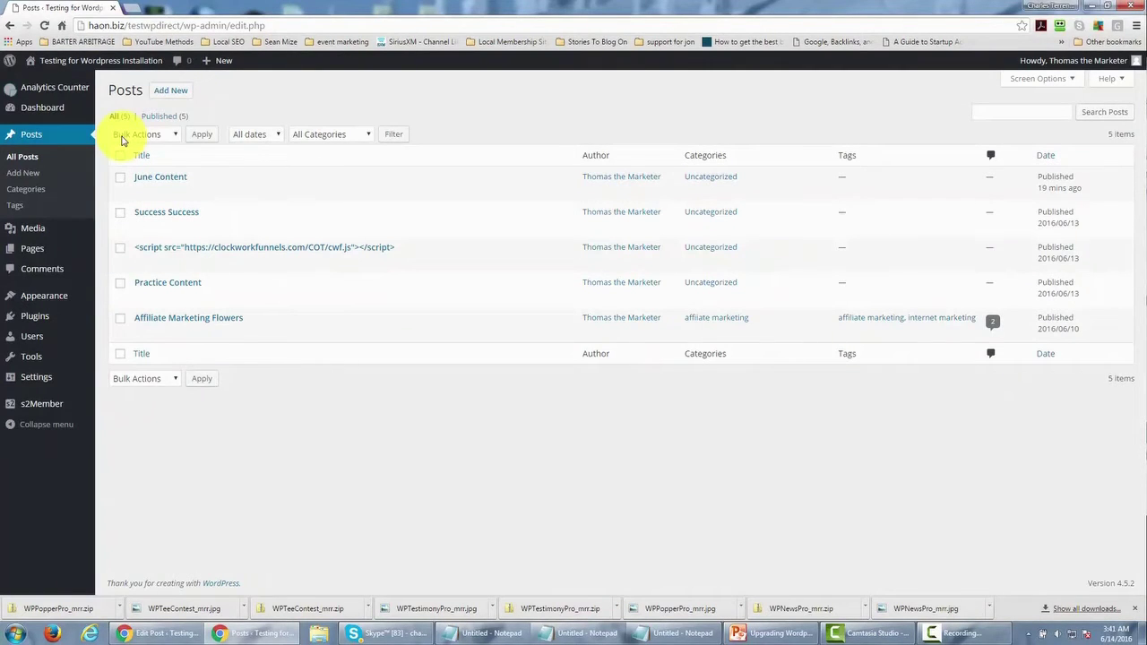
left_click(173, 93)
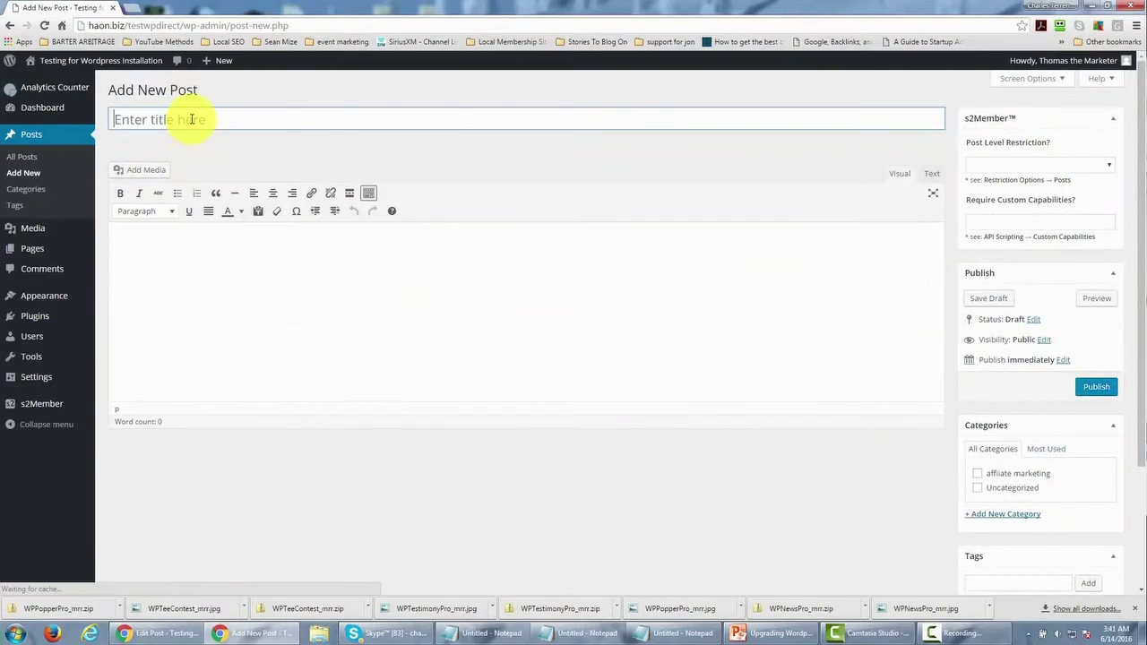
left_click(191, 119)
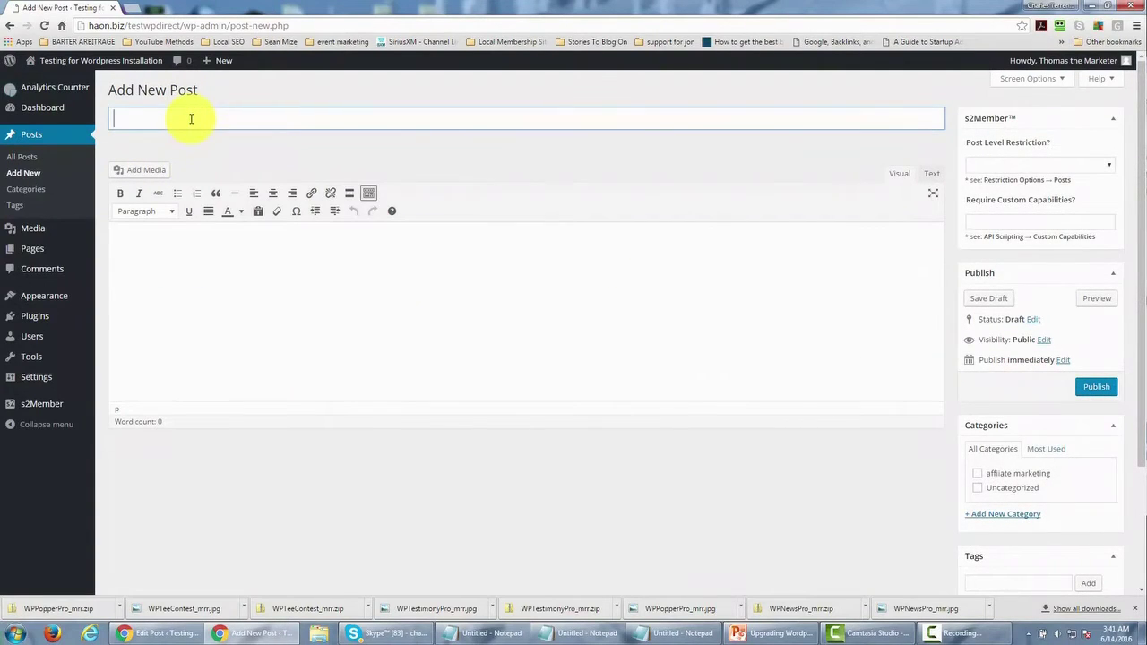
type("Month One")
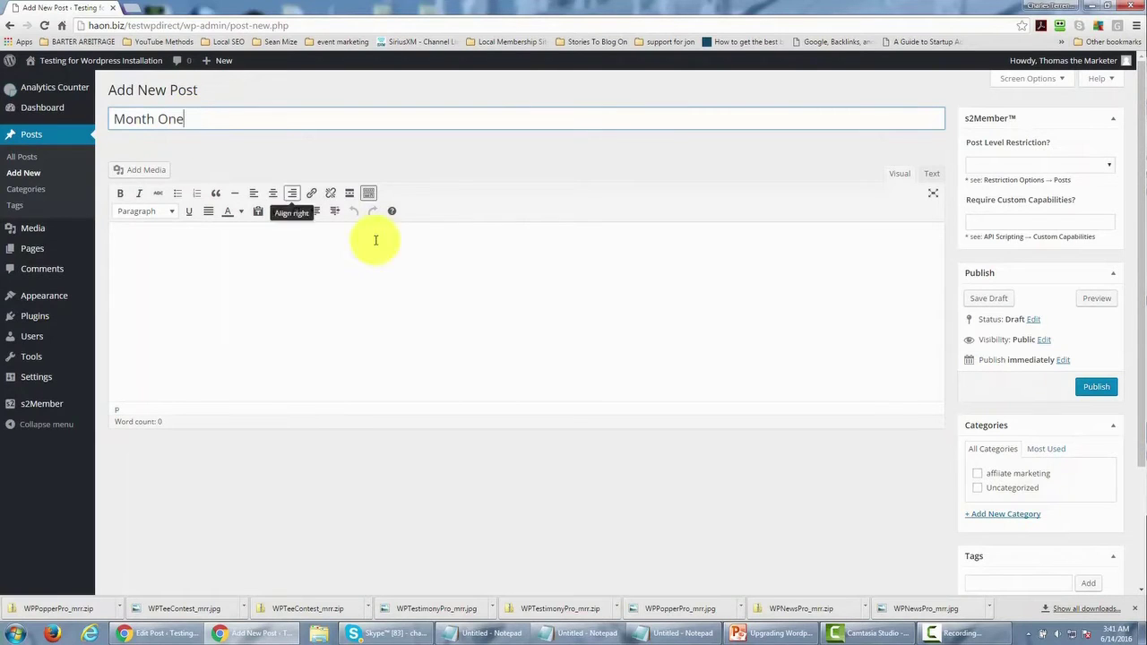
left_click(1094, 391)
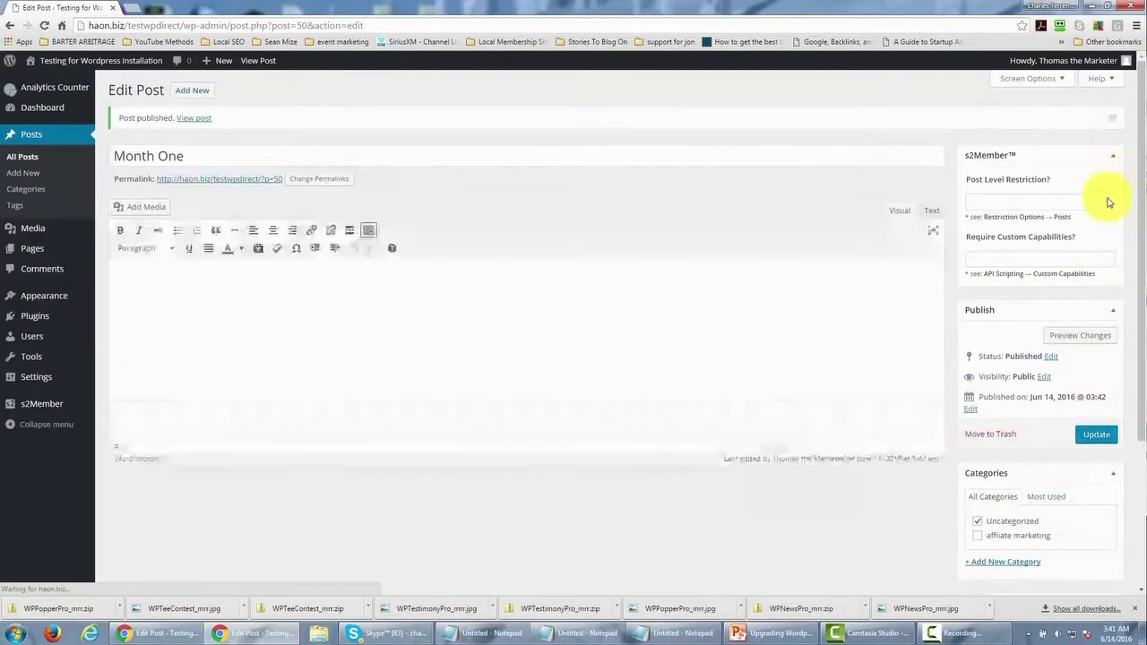
- Set the Month One post's s2Member restriction to Require Level #1 (or higher) and update the post
left_click(1107, 203)
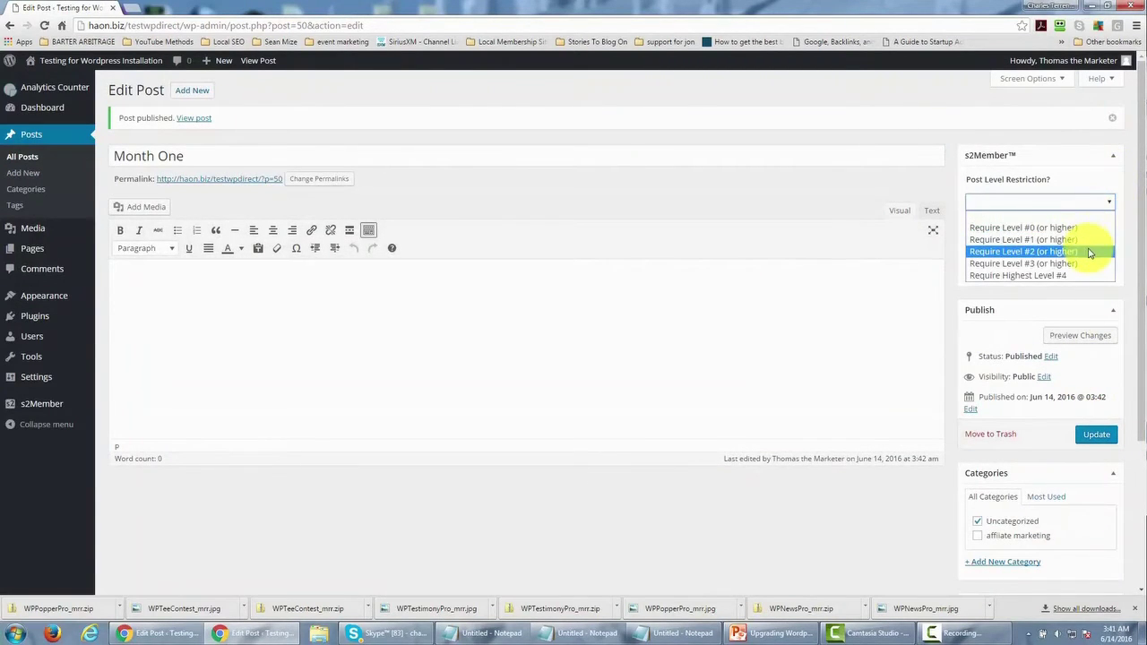
left_click(1087, 240)
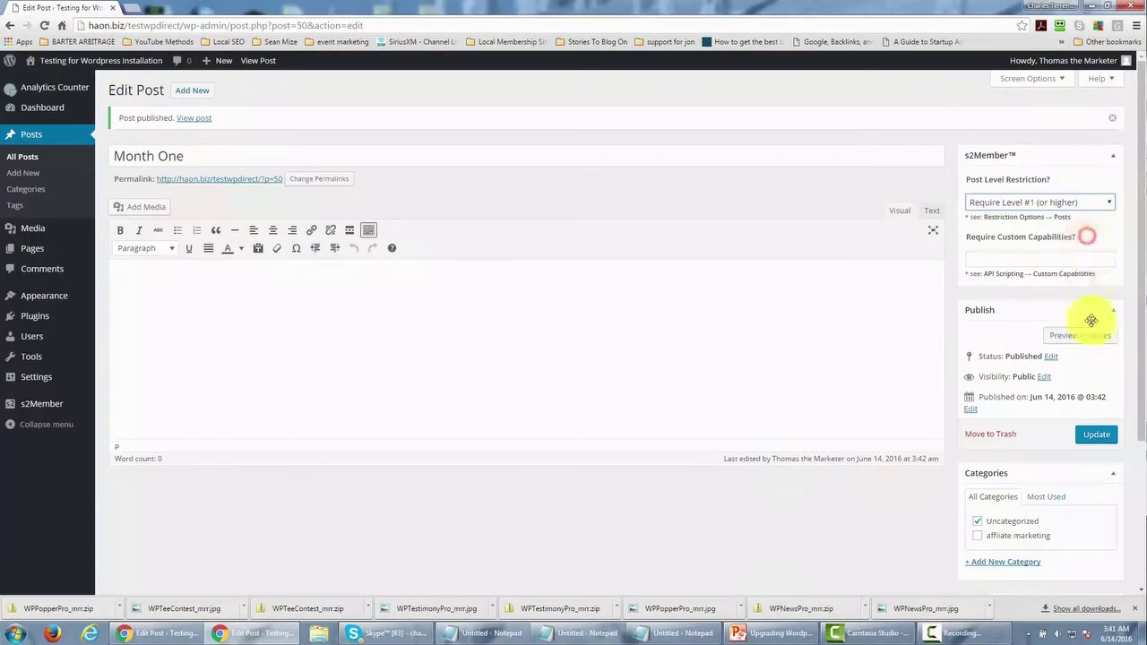
left_click(1086, 439)
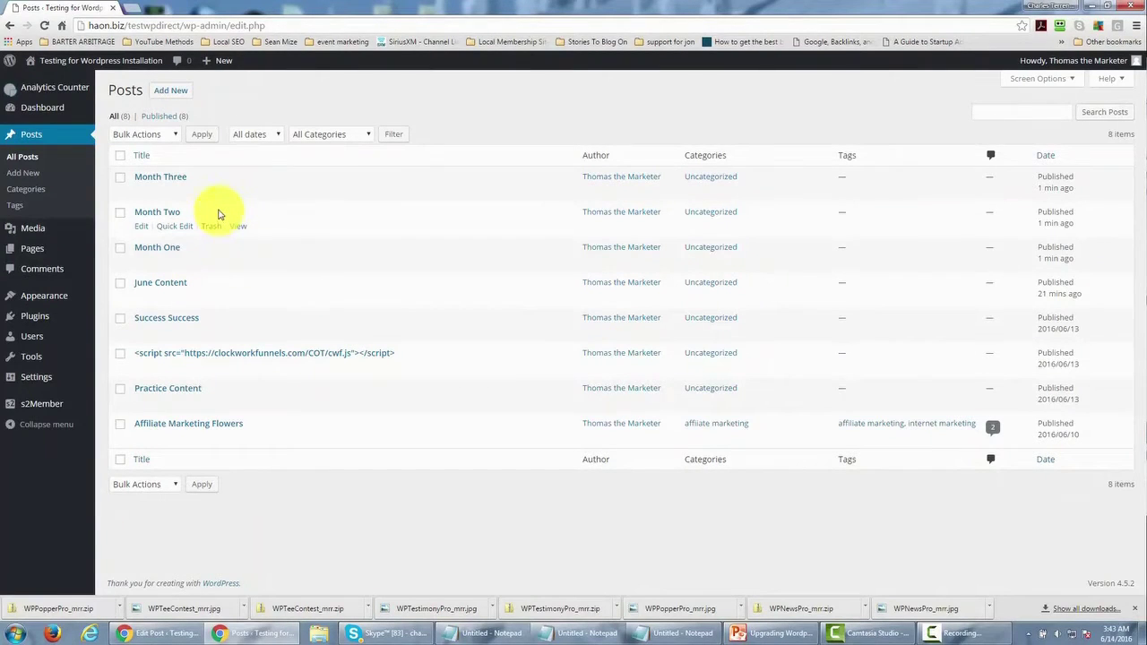
- Change the site's permalink structure to Post name and save the permalink settings
mouse_move(41, 381)
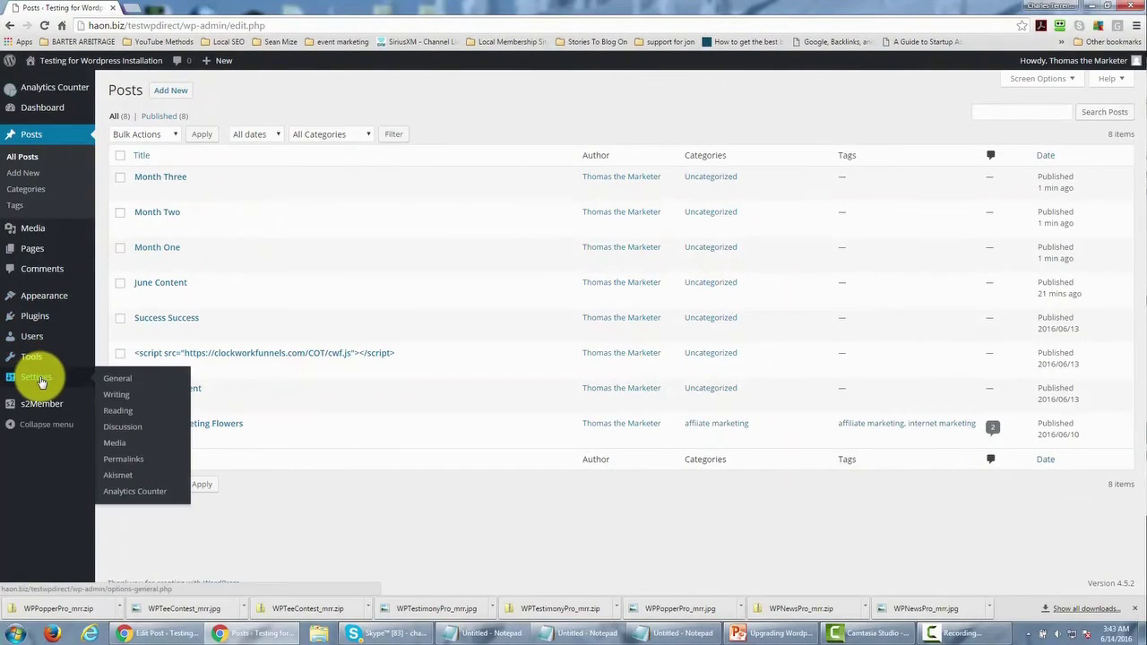
left_click(124, 459)
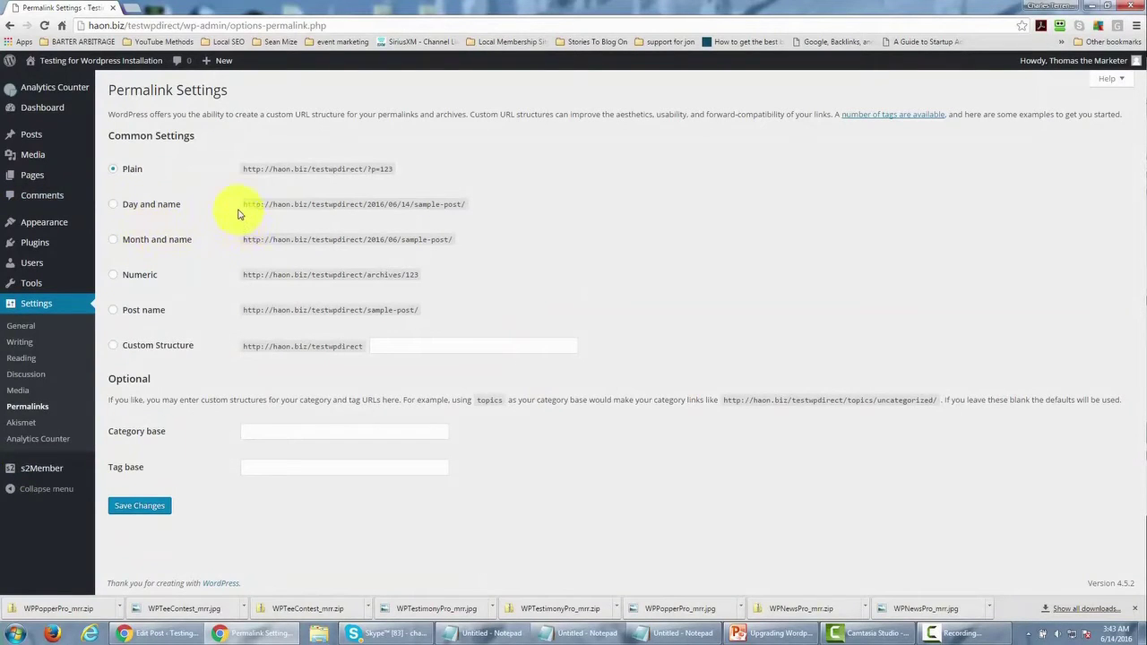
left_click(114, 312)
left_click(141, 508)
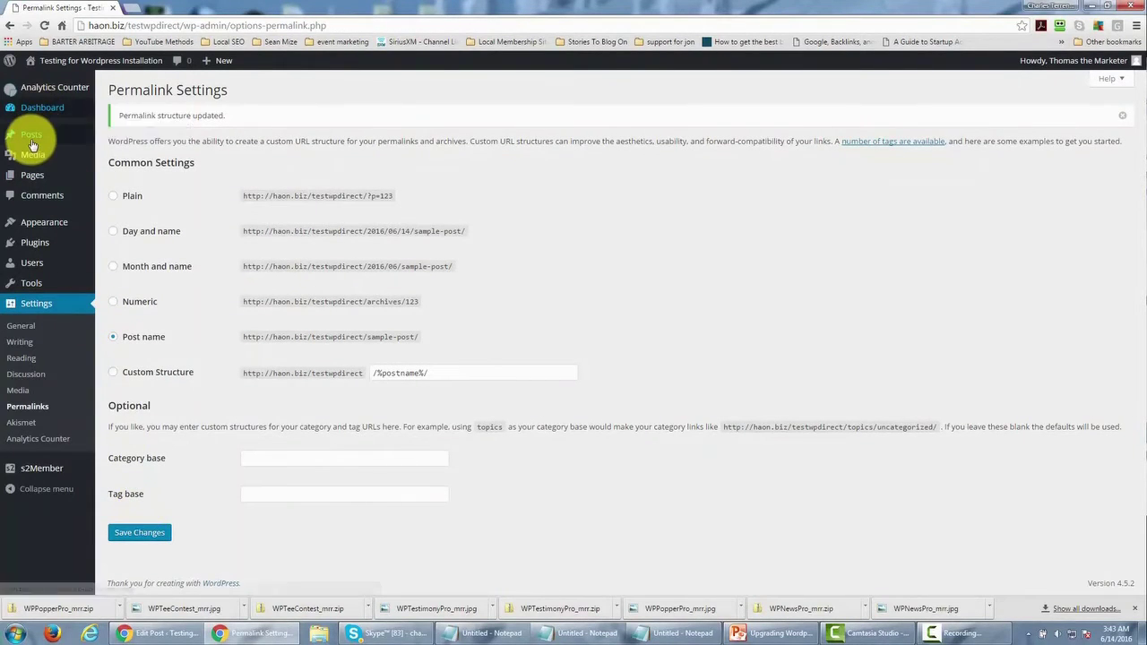
- Open the Month One post from the list of all posts and change its title to Month One: CPA Marketing
mouse_move(40, 136)
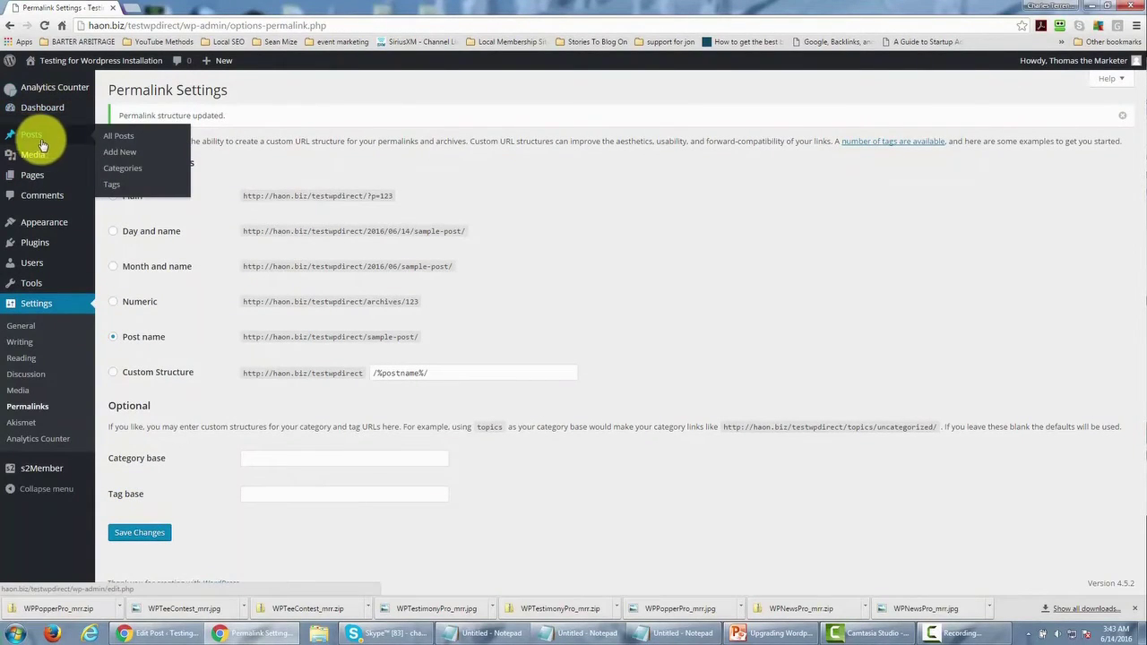
left_click(115, 139)
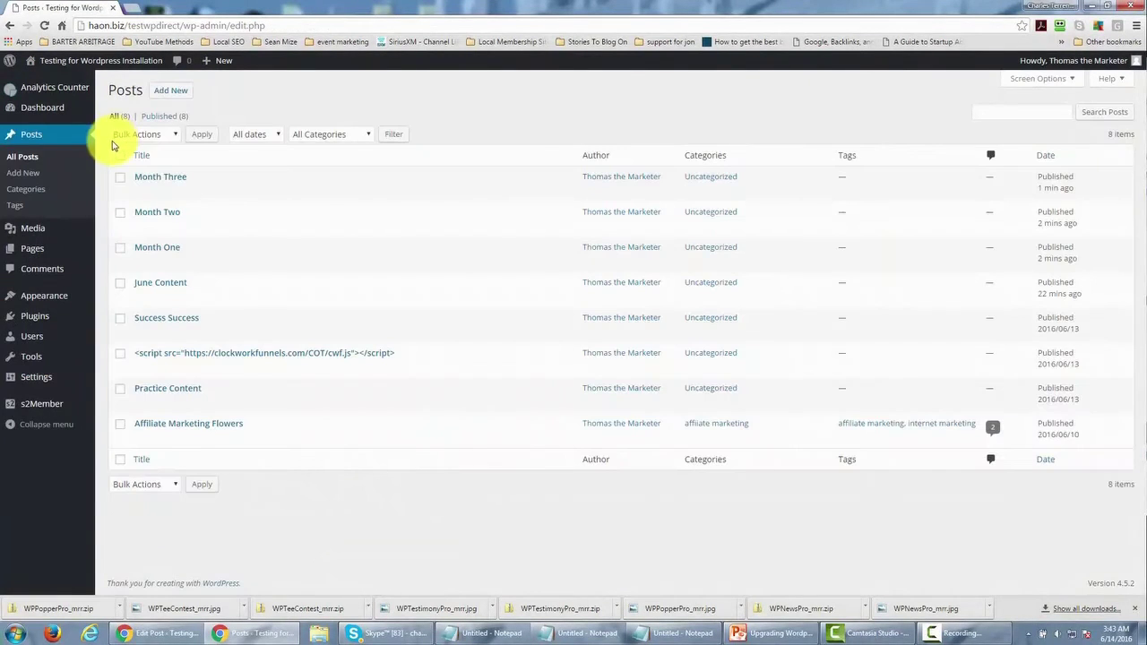
left_click(141, 263)
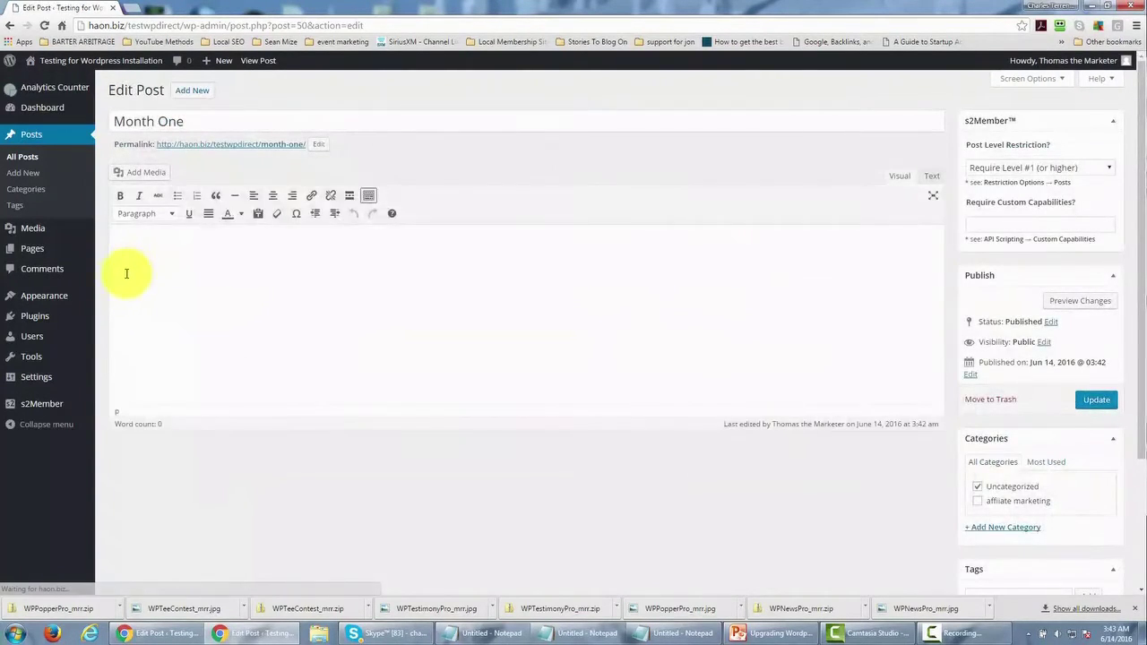
left_click(214, 121)
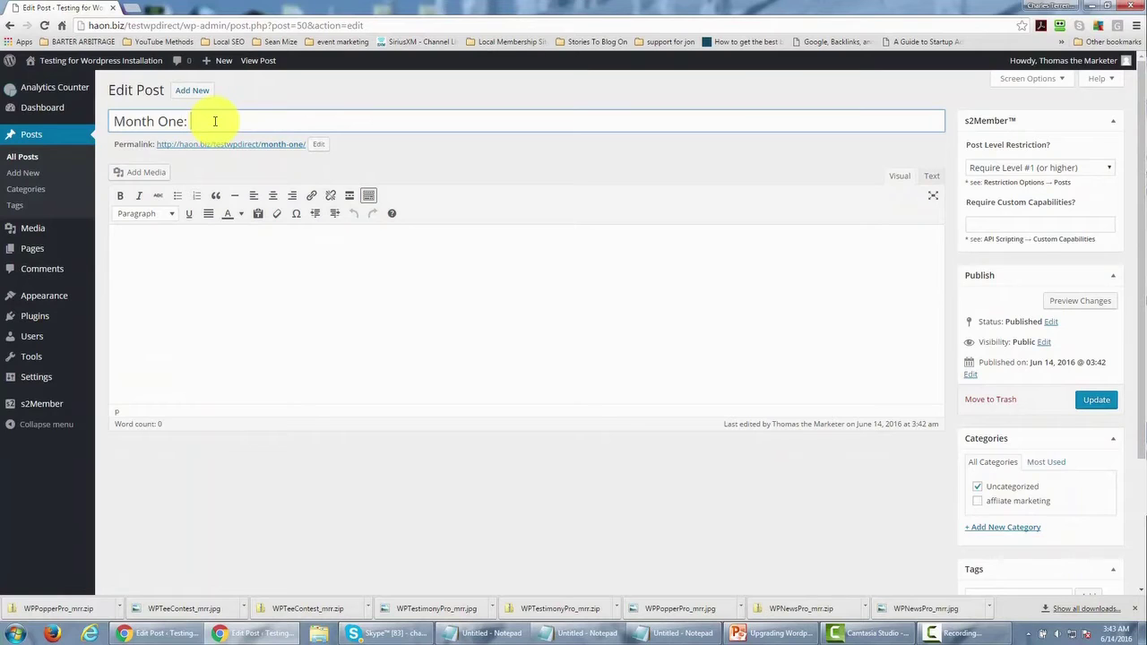
type(": CPA Marketing")
left_click(417, 158)
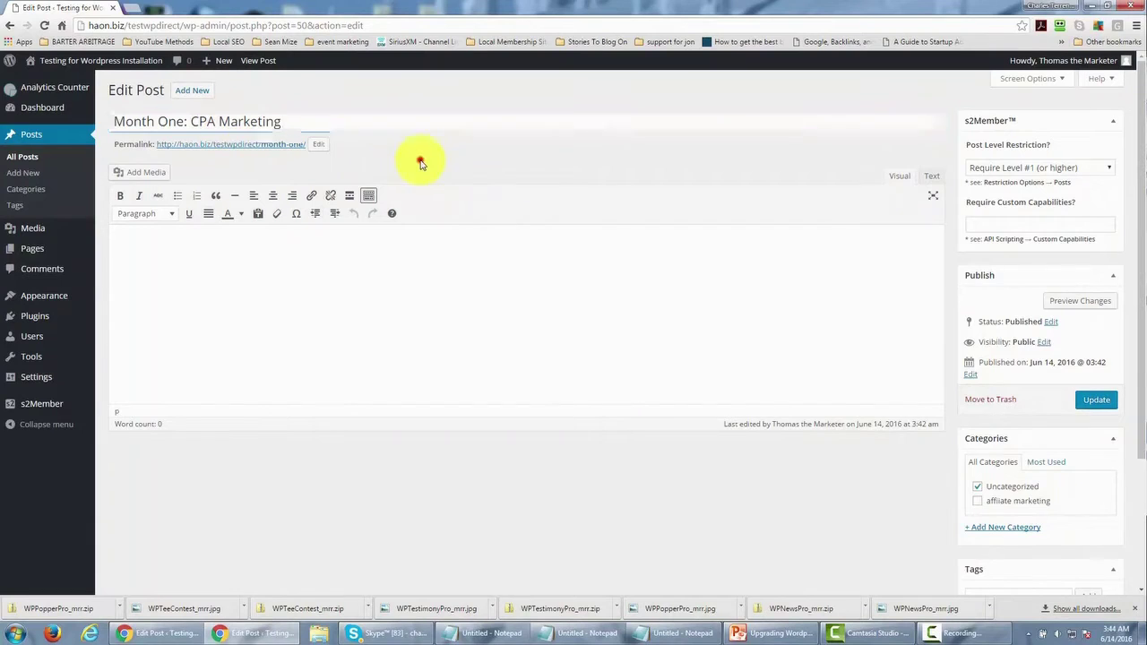
- Set the Month One post's permalink slug to month-one-cpa-marketing-23 and update the post
left_click(317, 148)
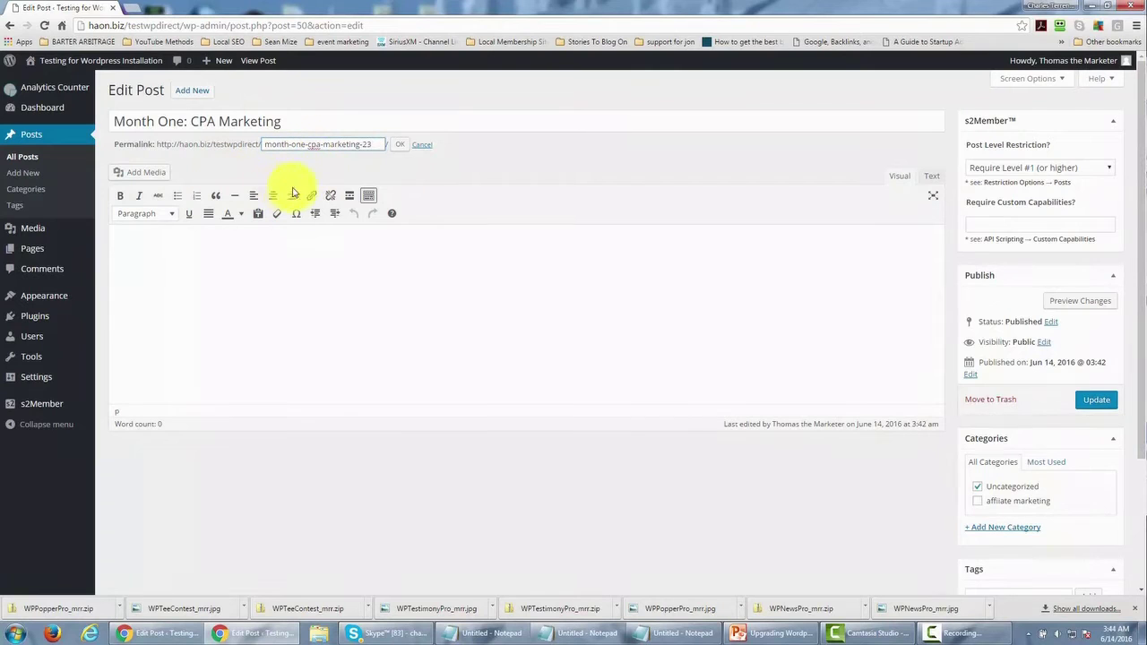
left_click(397, 146)
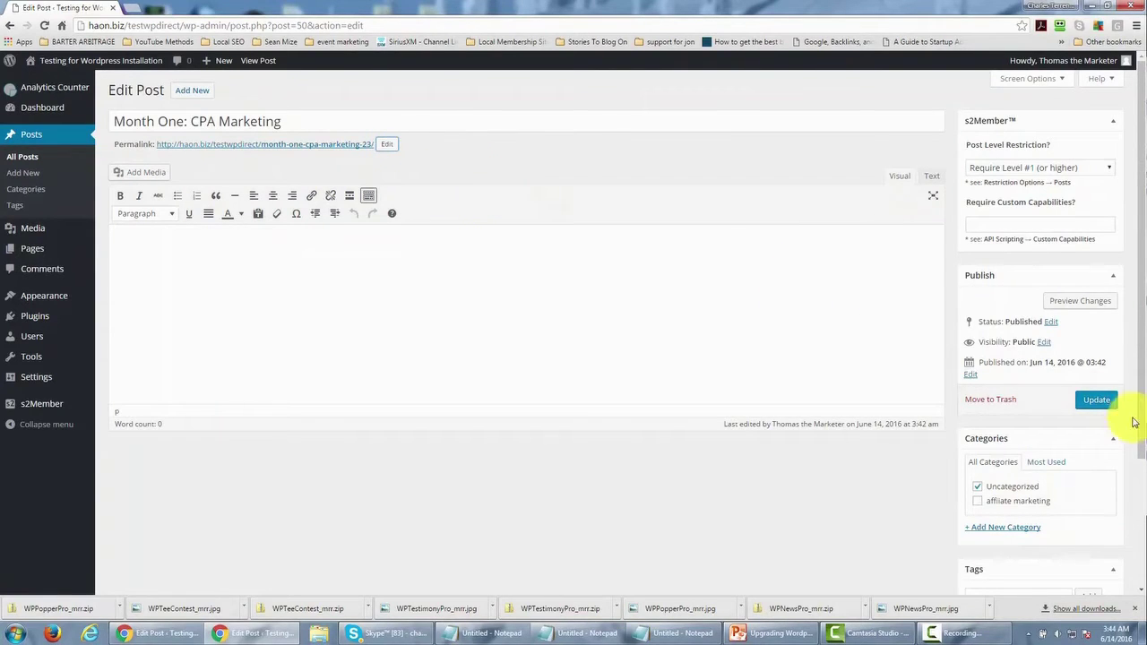
left_click(1090, 402)
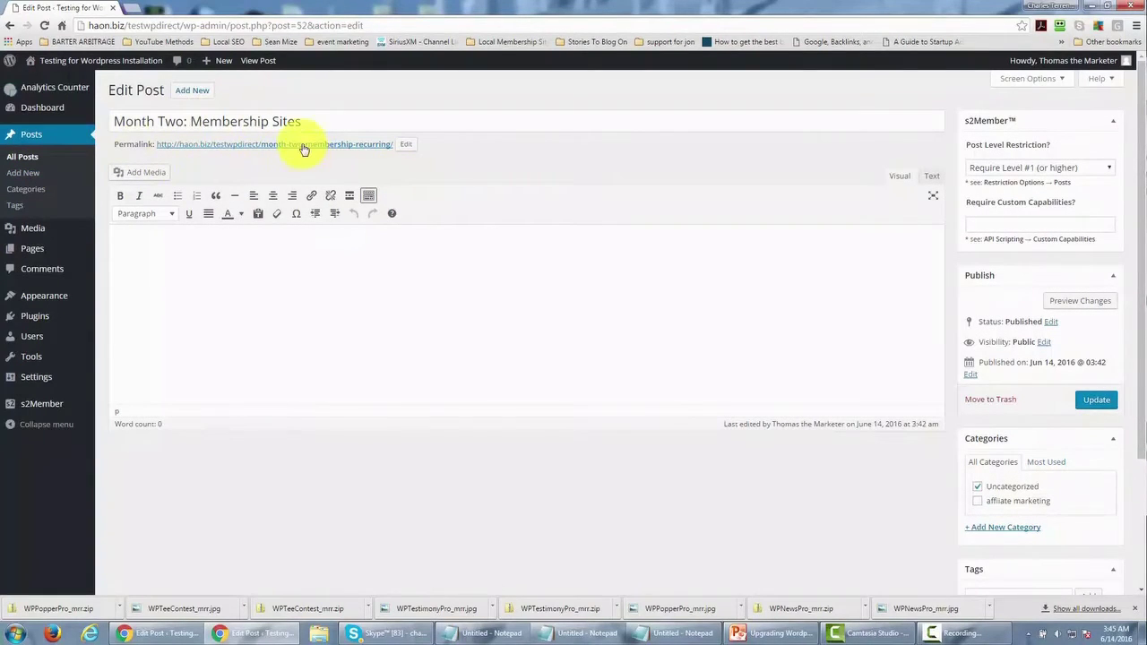
- Update the second month's post with the title Month Two: Membership Sites and its custom permalink ending in membership-recurring
left_click(1082, 401)
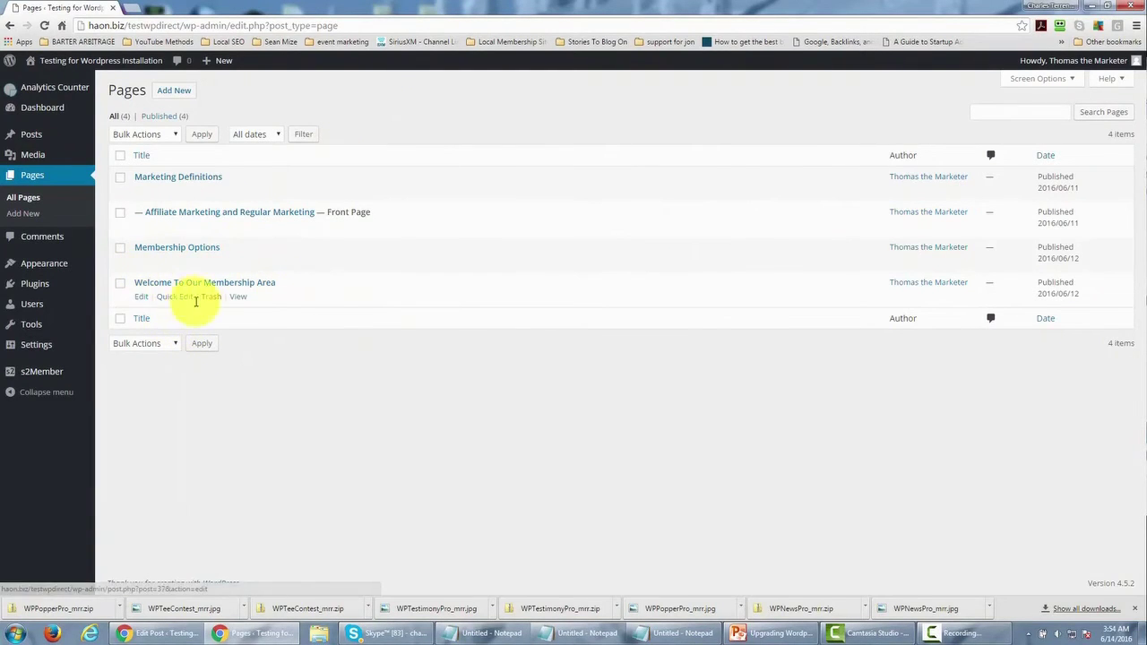
- Open the Welcome To Our Membership Area page for editing and show its content in the plain Text editor
left_click(145, 300)
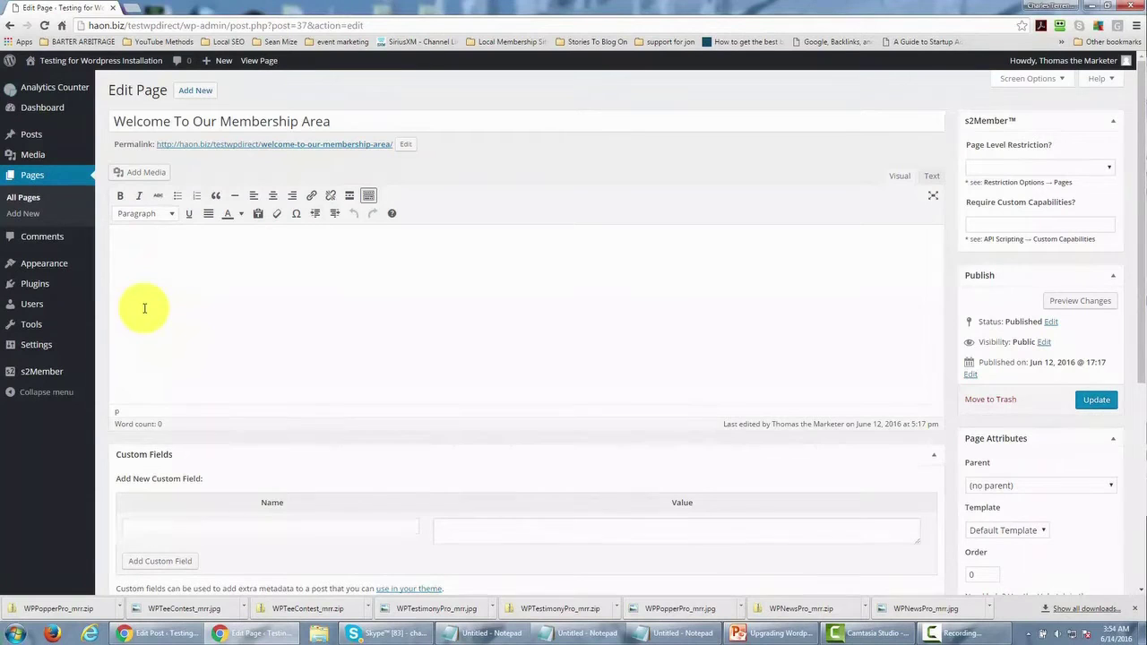
left_click(932, 176)
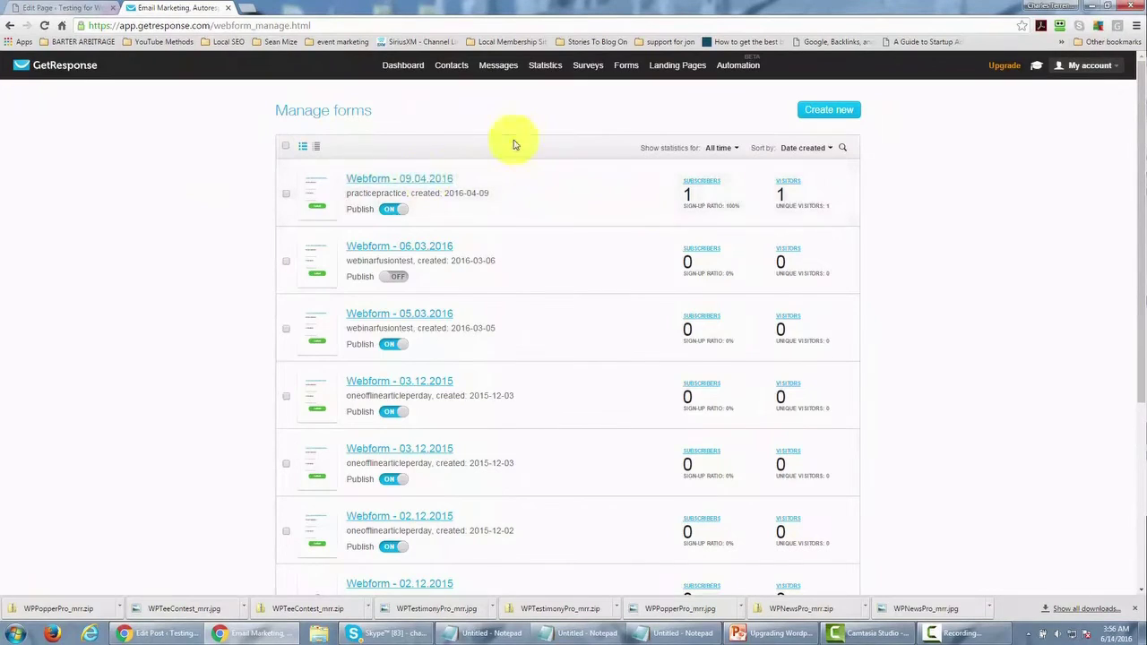
- In GetResponse, save and publish the form Webform - 09.04.2016 and copy its JavaScript code for self-installation
mouse_move(418, 196)
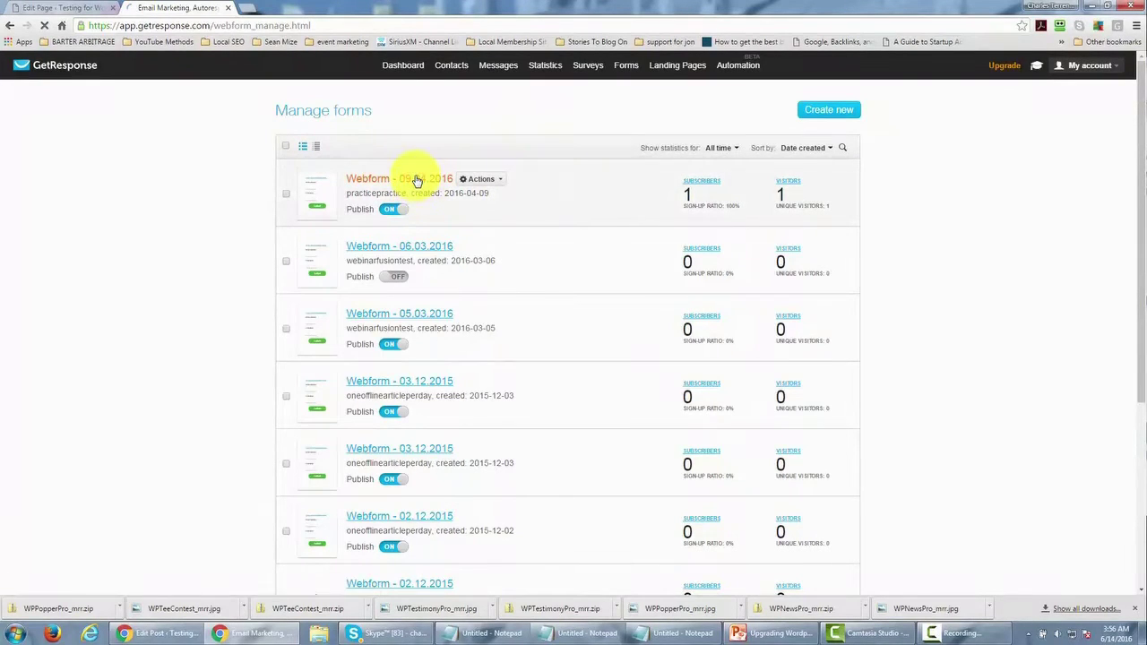
left_click(416, 180)
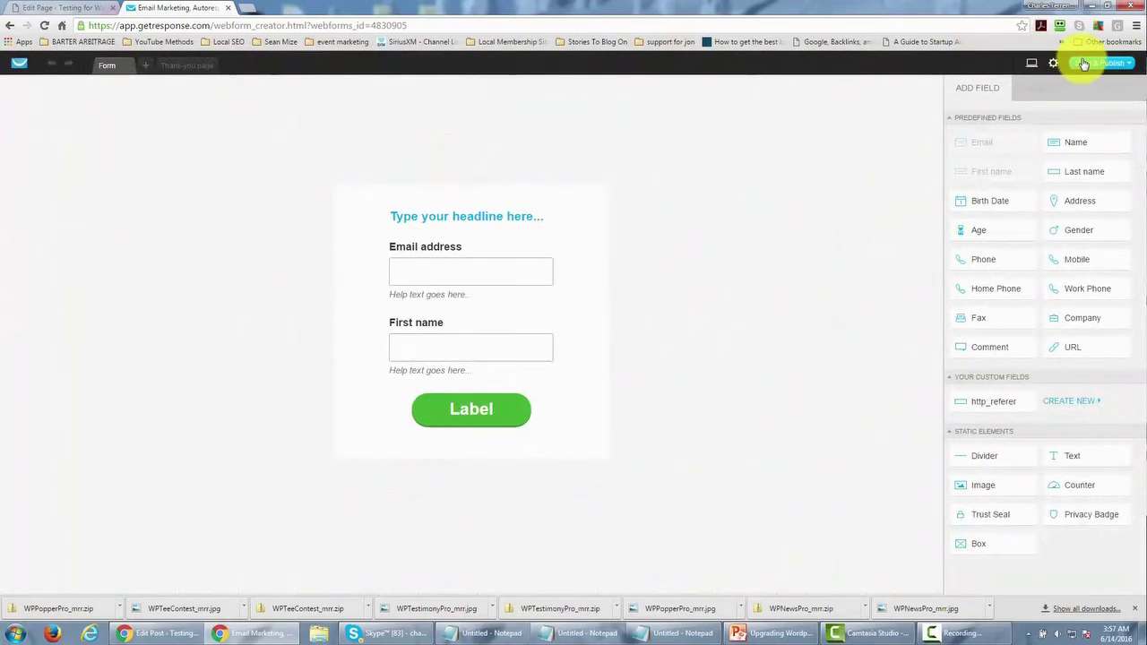
mouse_move(1103, 87)
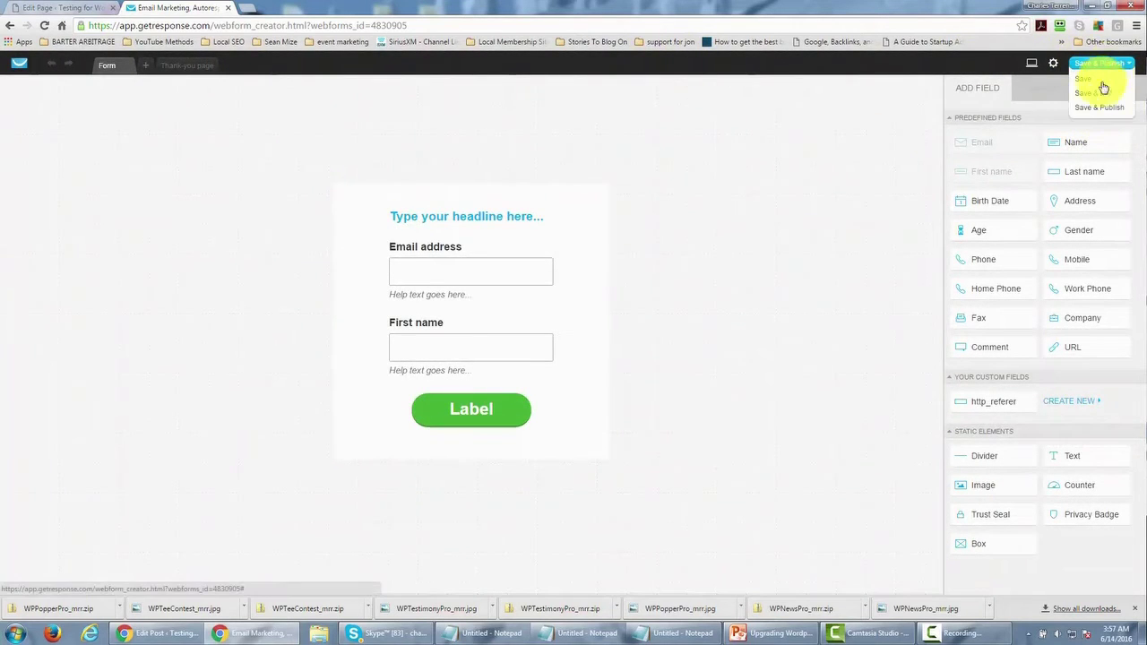
left_click(1098, 108)
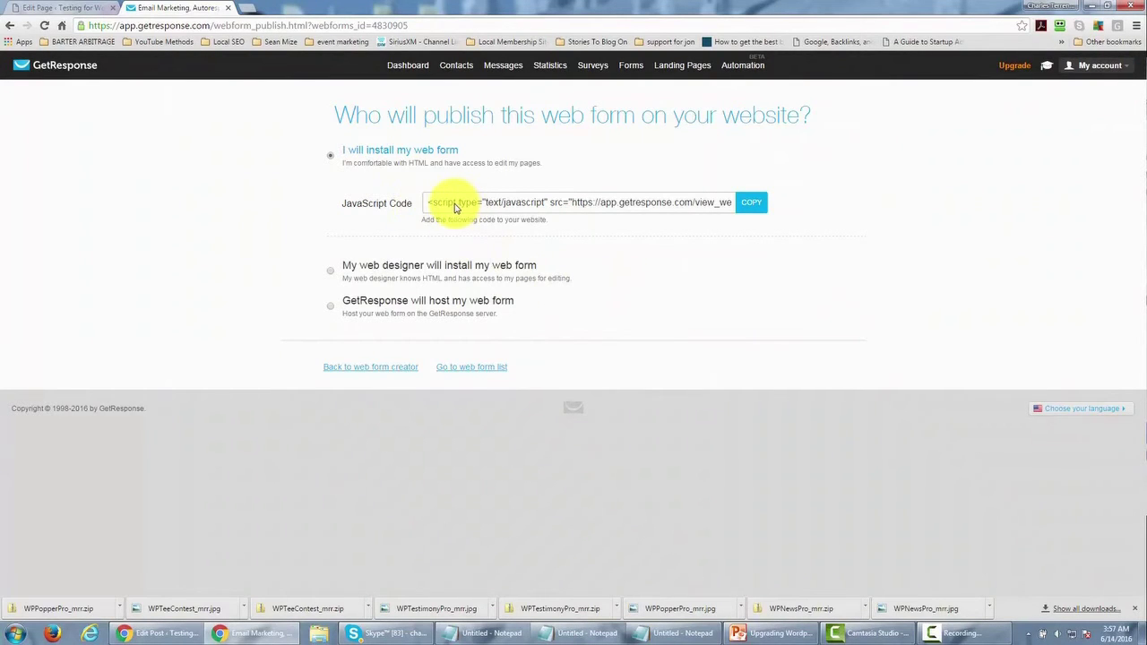
left_click(746, 206)
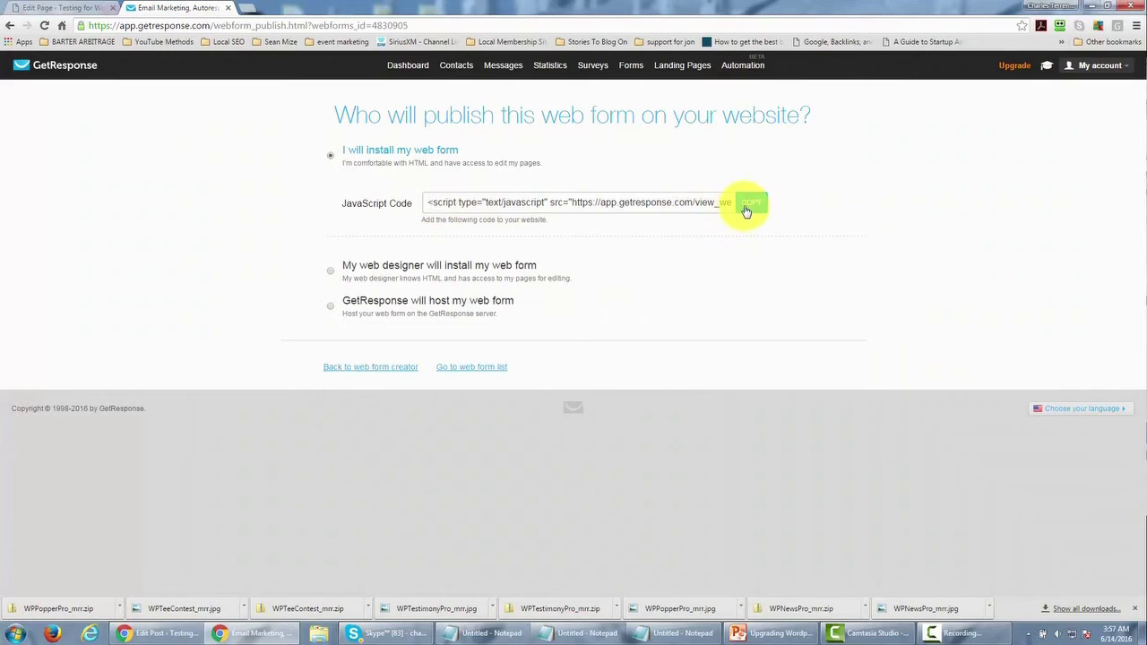
left_click(748, 204)
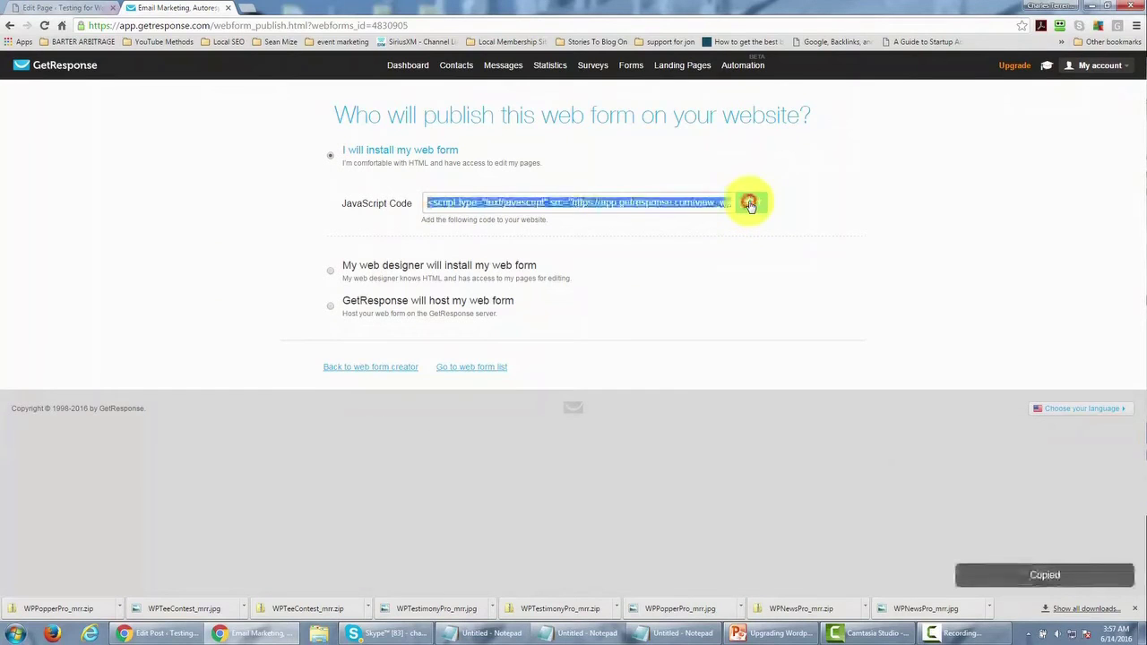
right_click(611, 208)
left_click(634, 218)
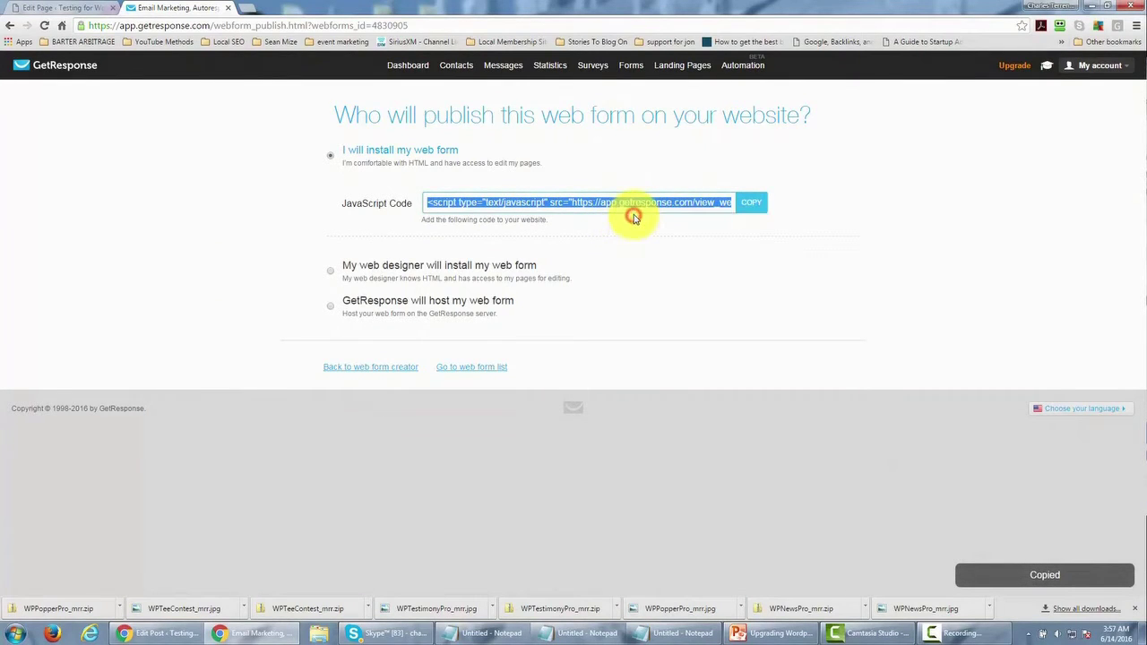
- In WordPress, insert the copied form code between <center> and </center> tags on the Welcome To Our Membership Area page, update it and view the page
left_click(85, 8)
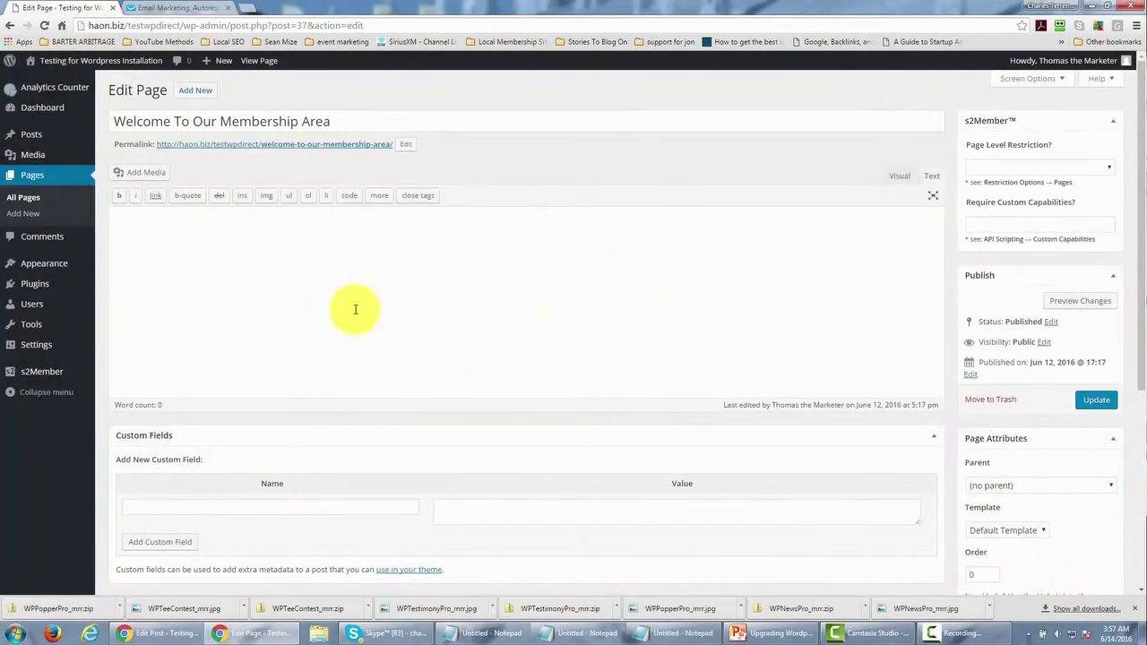
left_click(169, 220)
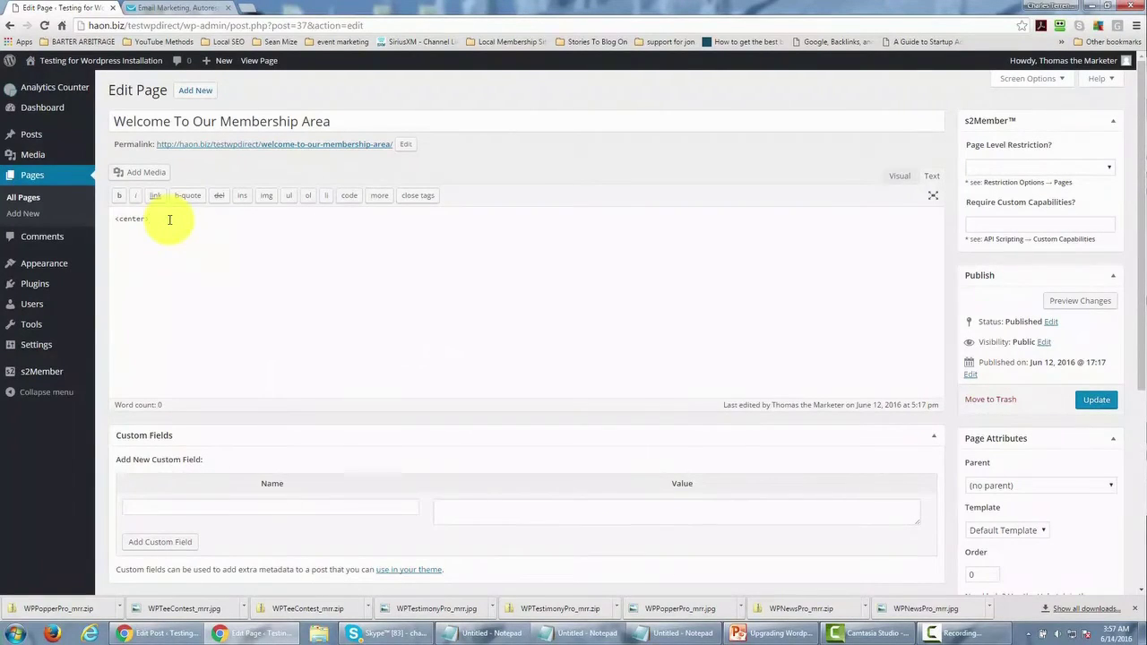
type("<center>")
key("ctrl+v")
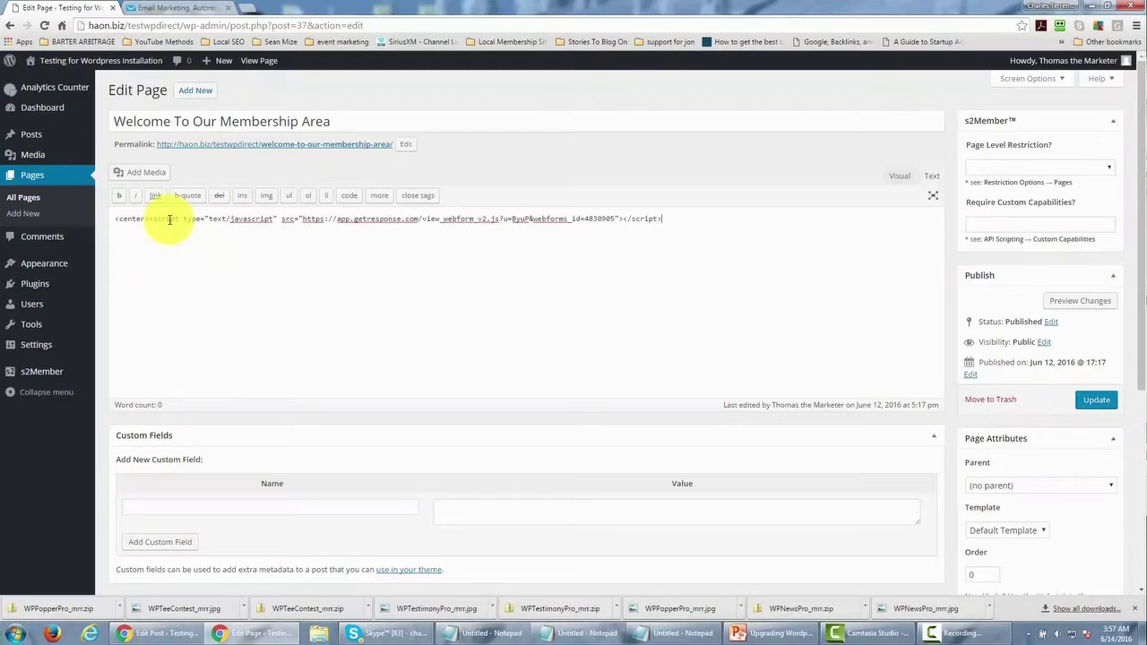
type("</center>")
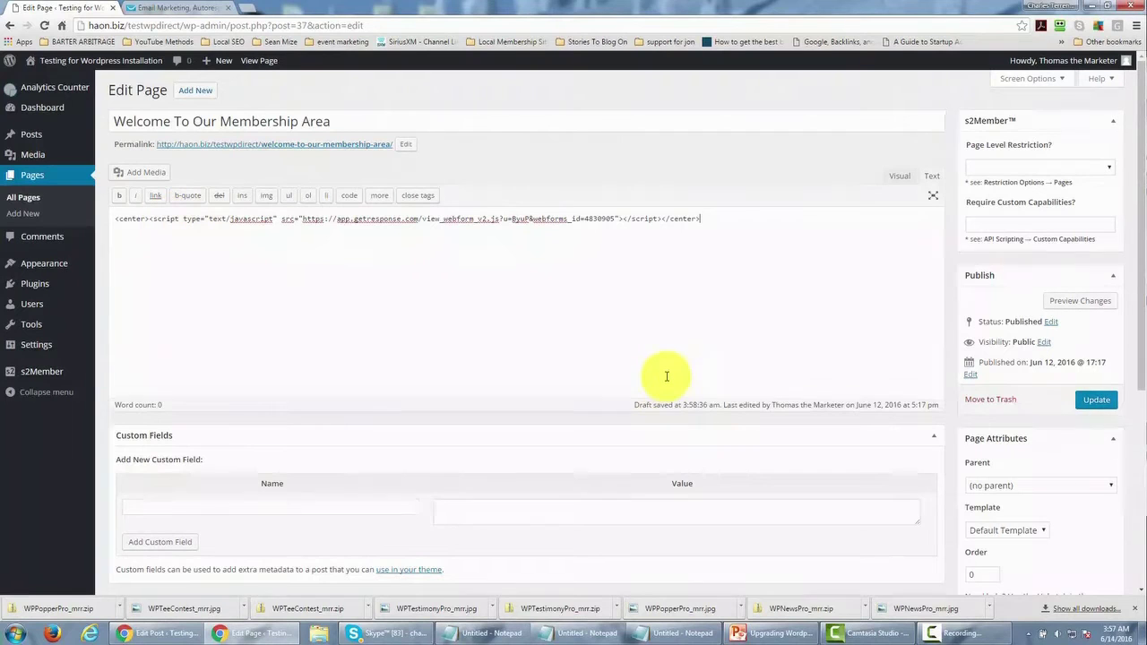
left_click(1099, 403)
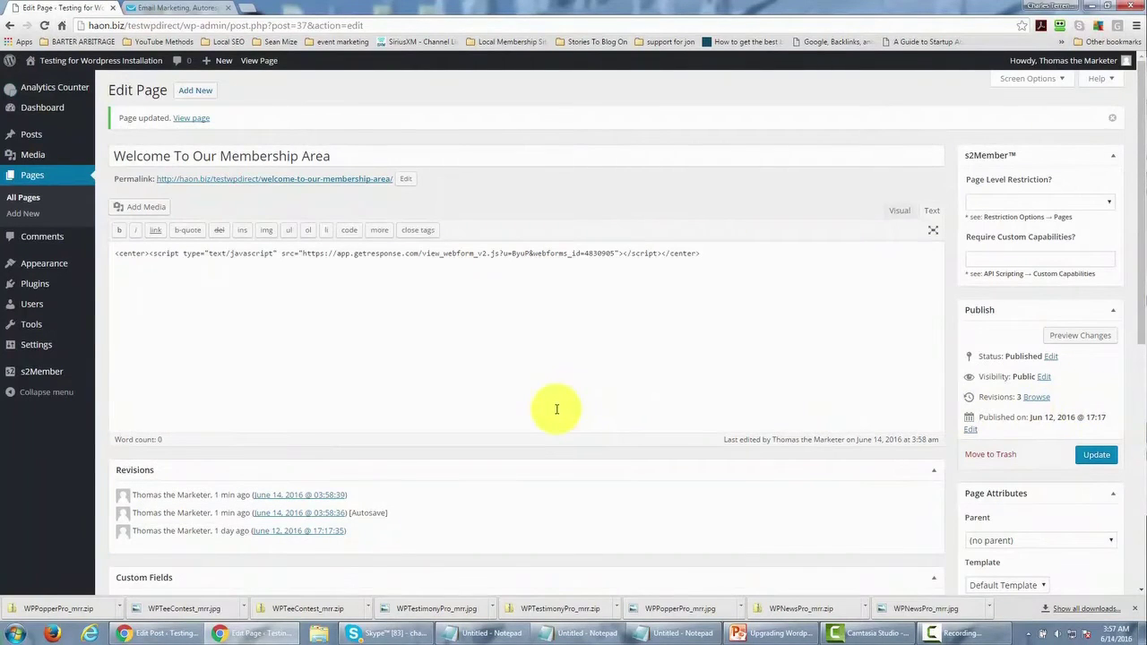
left_click(195, 119)
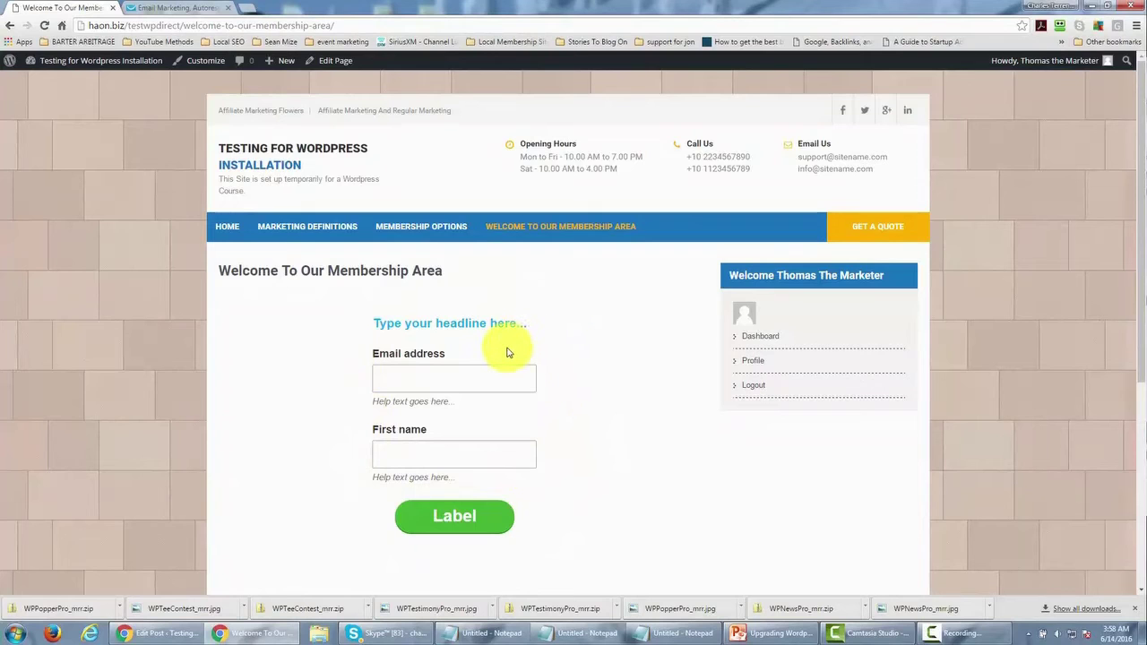
- In GetResponse, start creating a time-based autoresponder and set it to go out on day 30
key("ctrl+Tab")
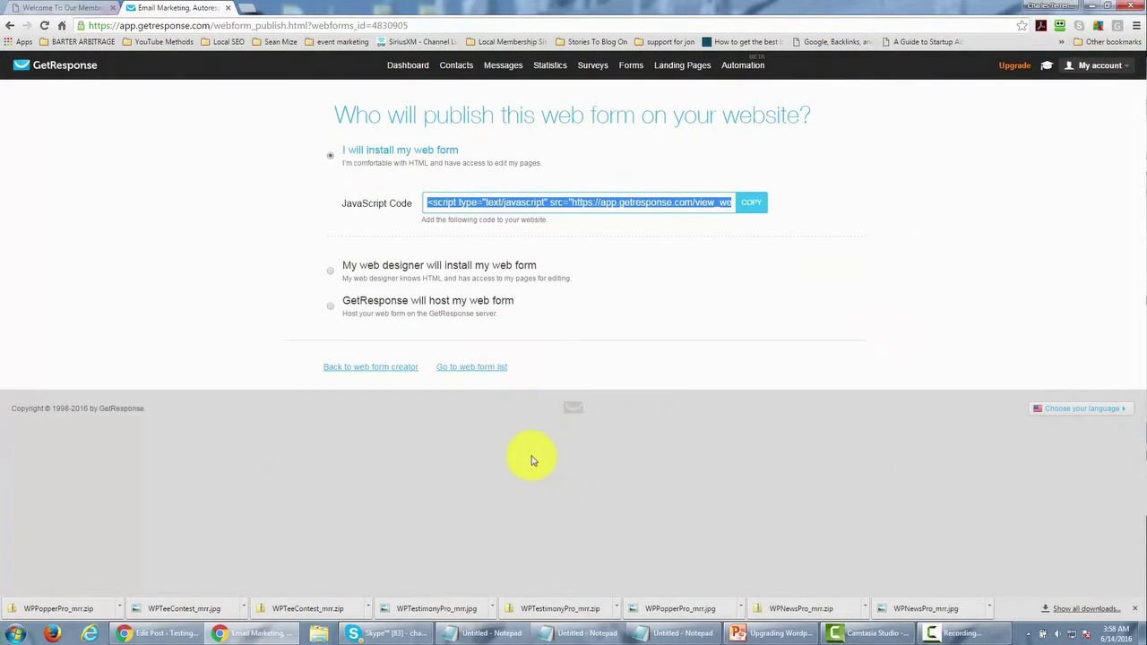
mouse_move(501, 65)
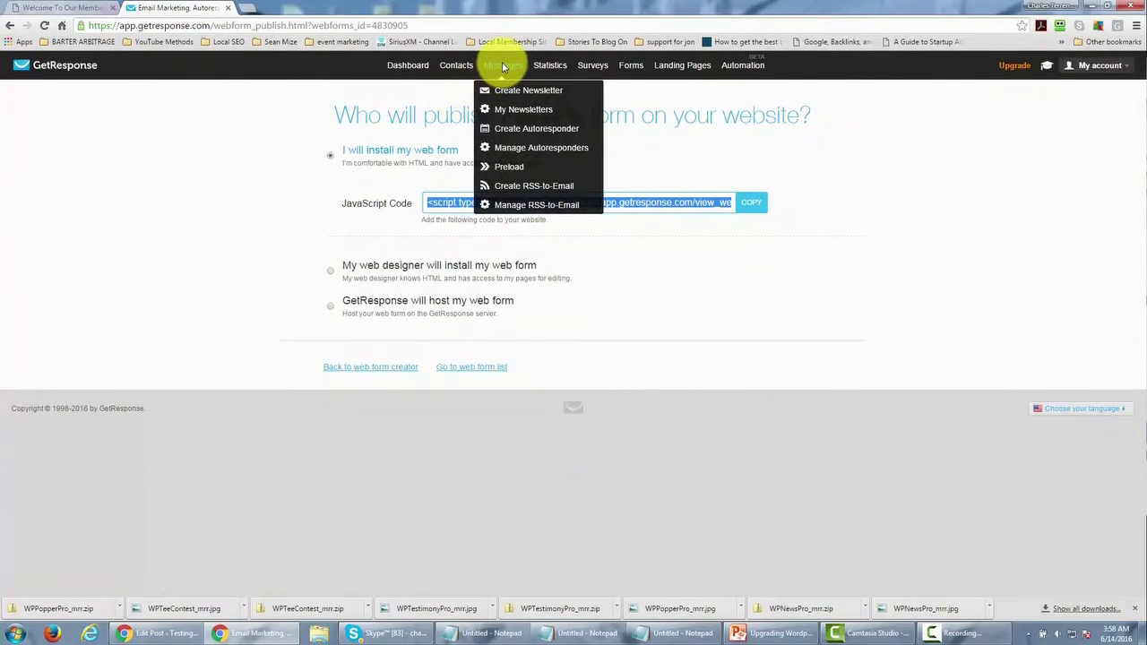
left_click(512, 130)
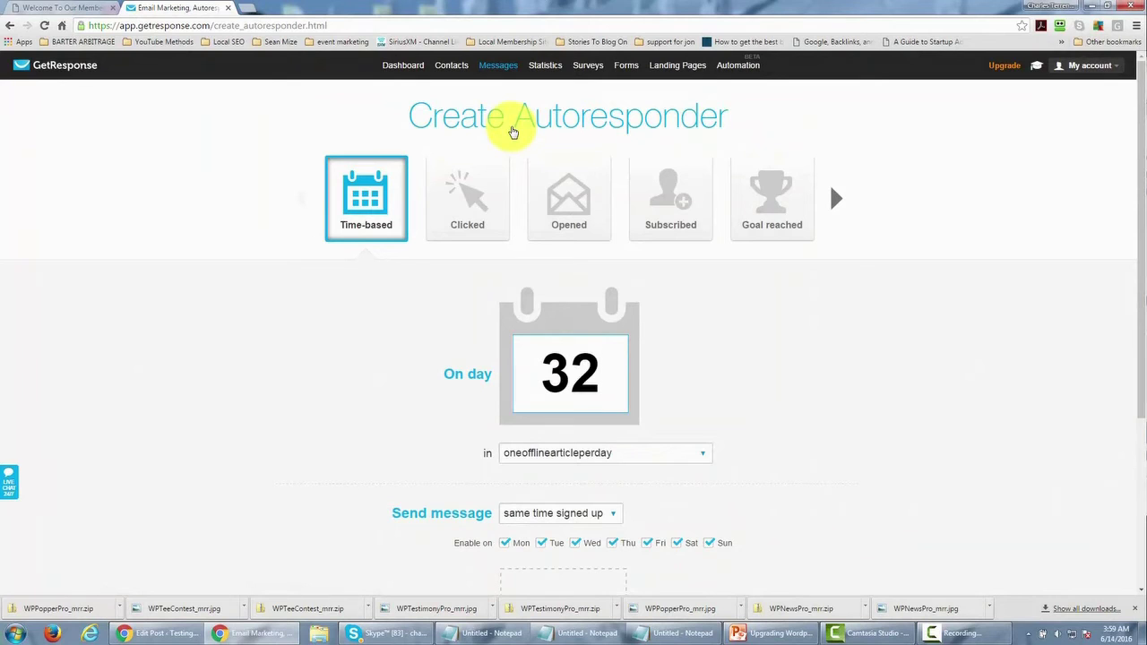
key("BackSpace")
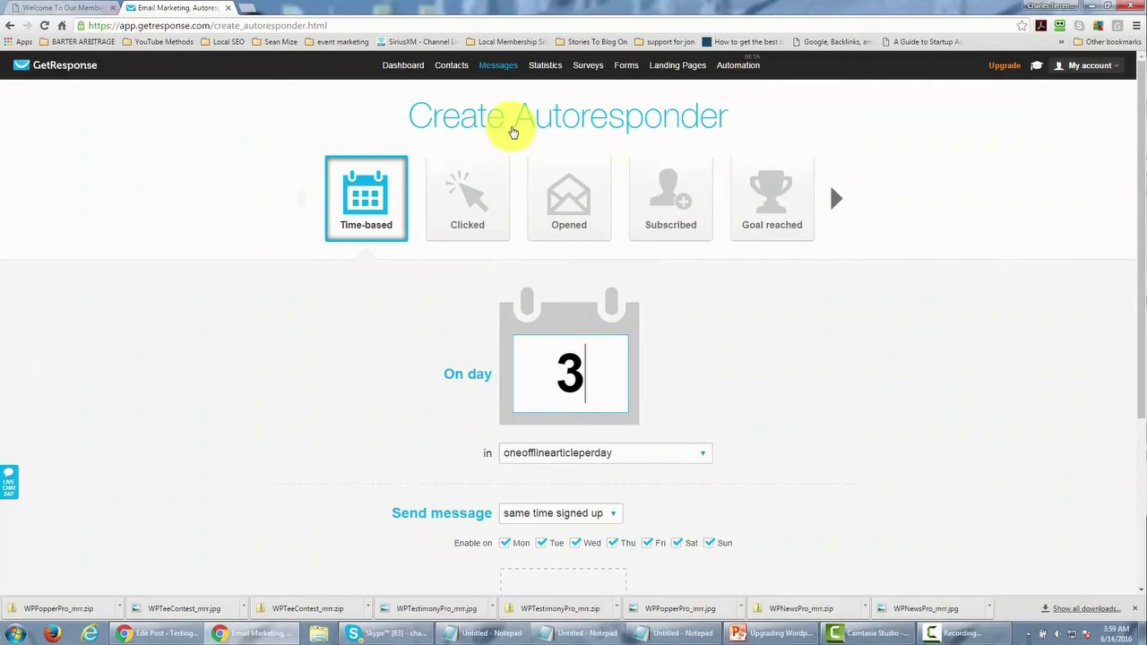
type("0")
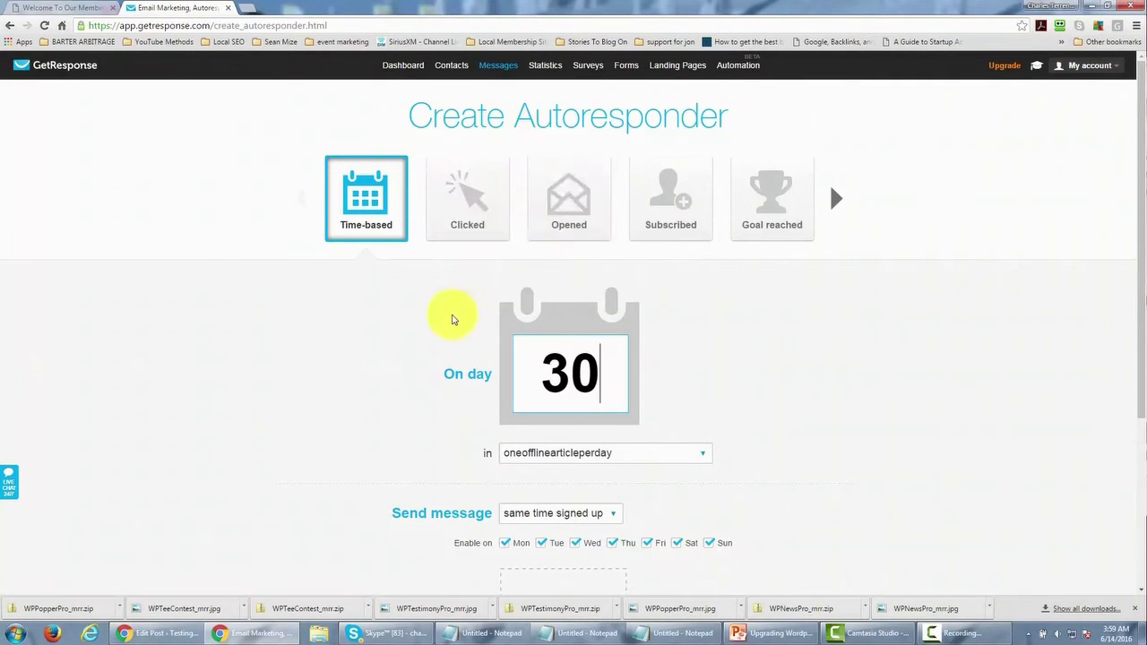
- Create a new autoresponder email named Get Month Two Content with subject Get Month Two Cotnent and the support sender, save it and proceed to template selection
scroll(450, 316, "down", 2)
scroll(449, 319, "down", 1)
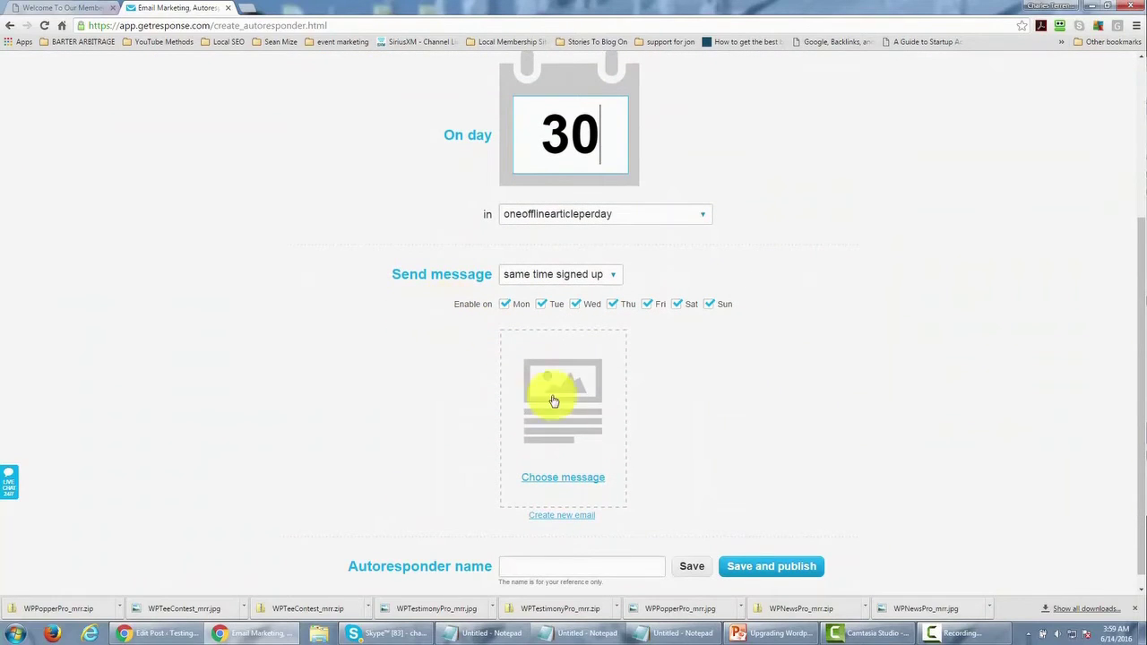
left_click(561, 517)
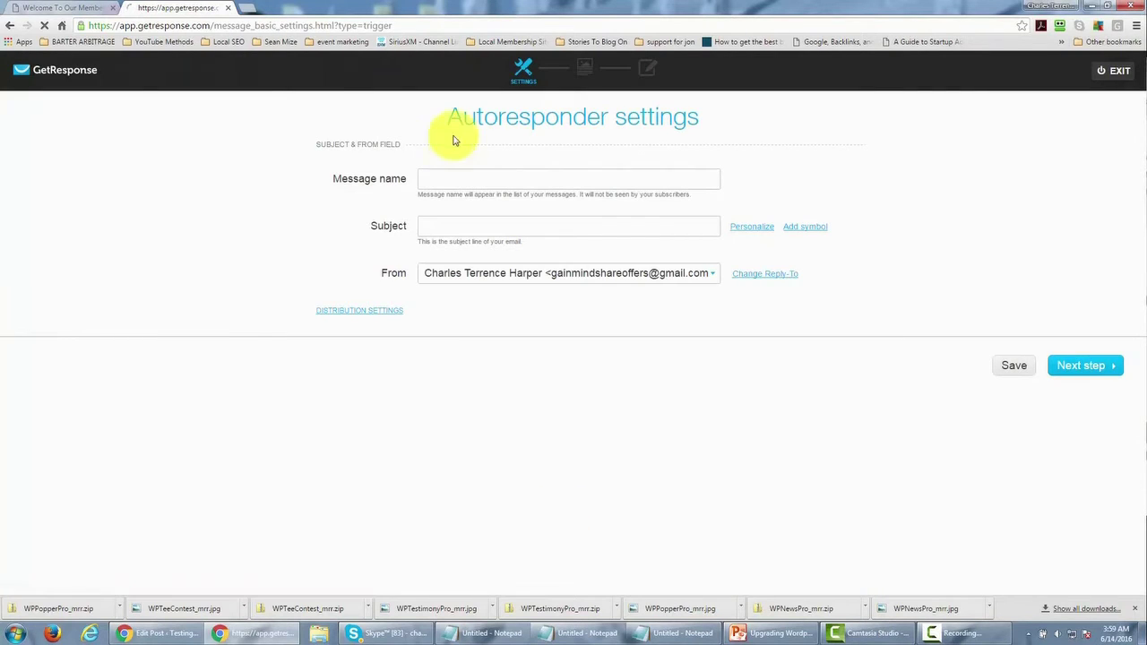
left_click(462, 177)
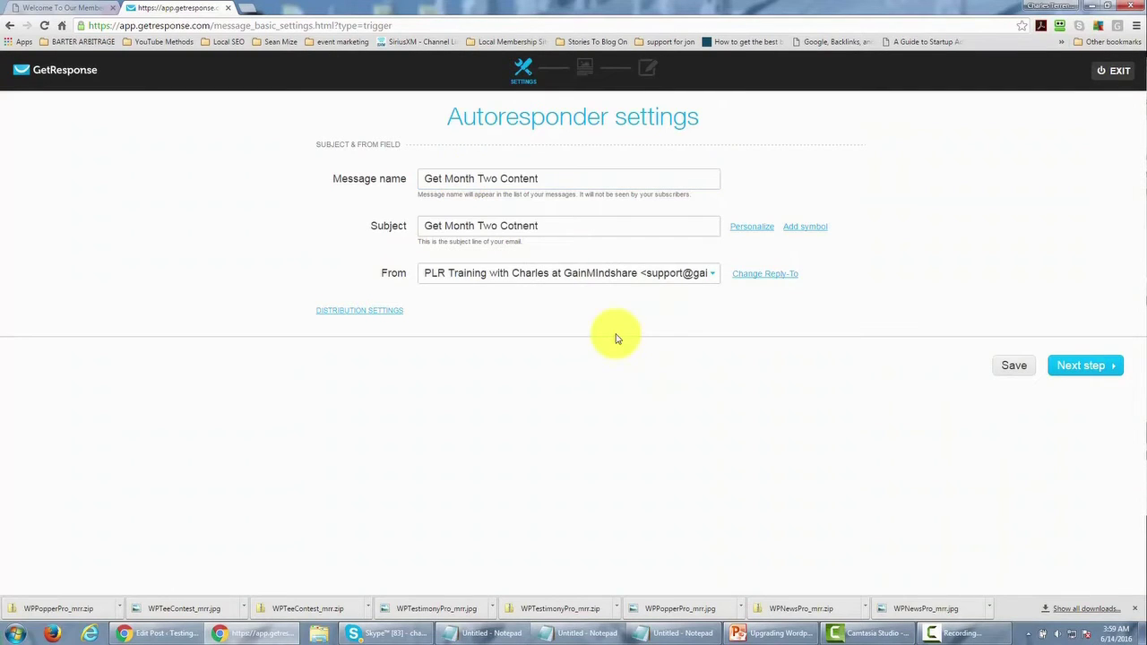
left_click(1086, 371)
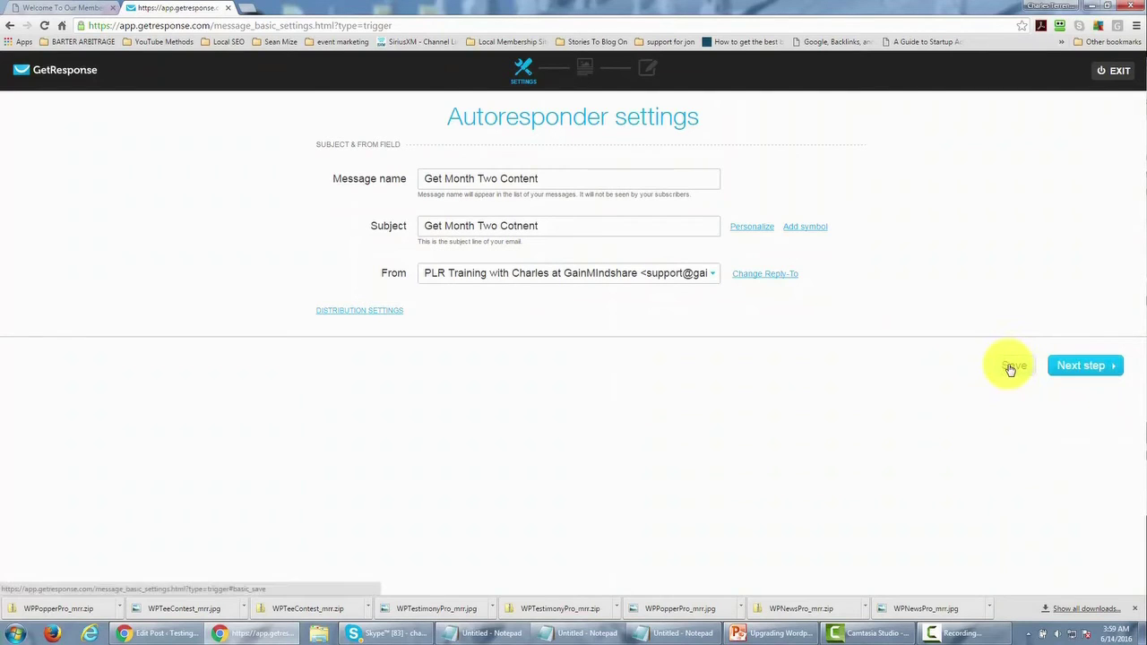
left_click(1010, 367)
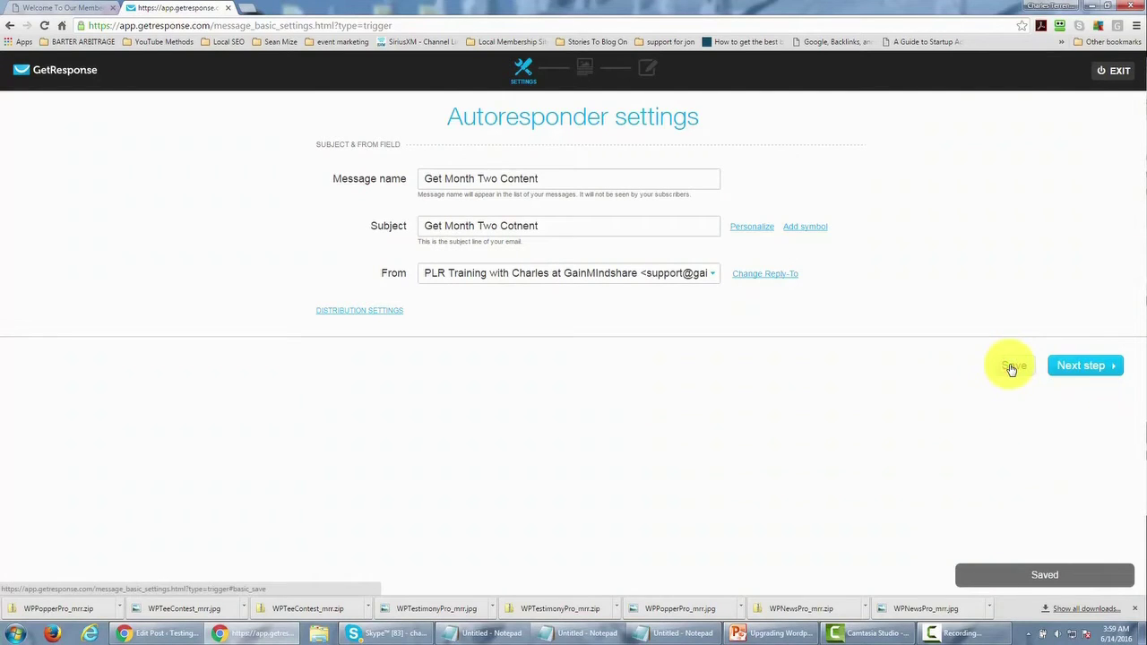
left_click(1068, 367)
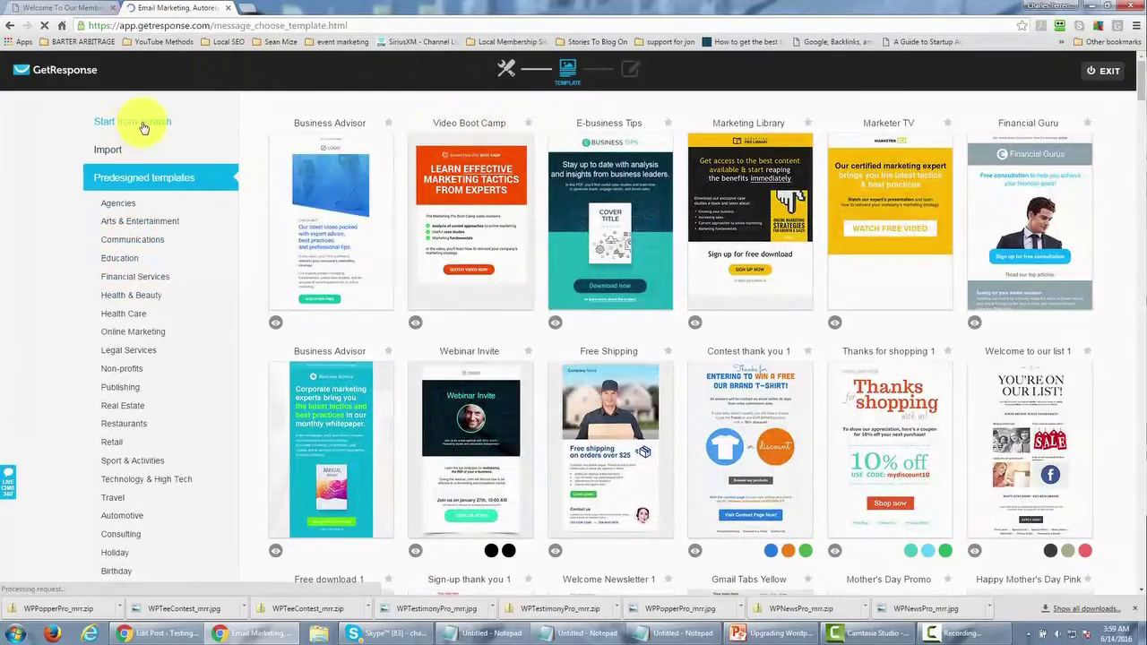
- Start the autoresponder email from scratch with the 1 column-3 template
left_click(143, 127)
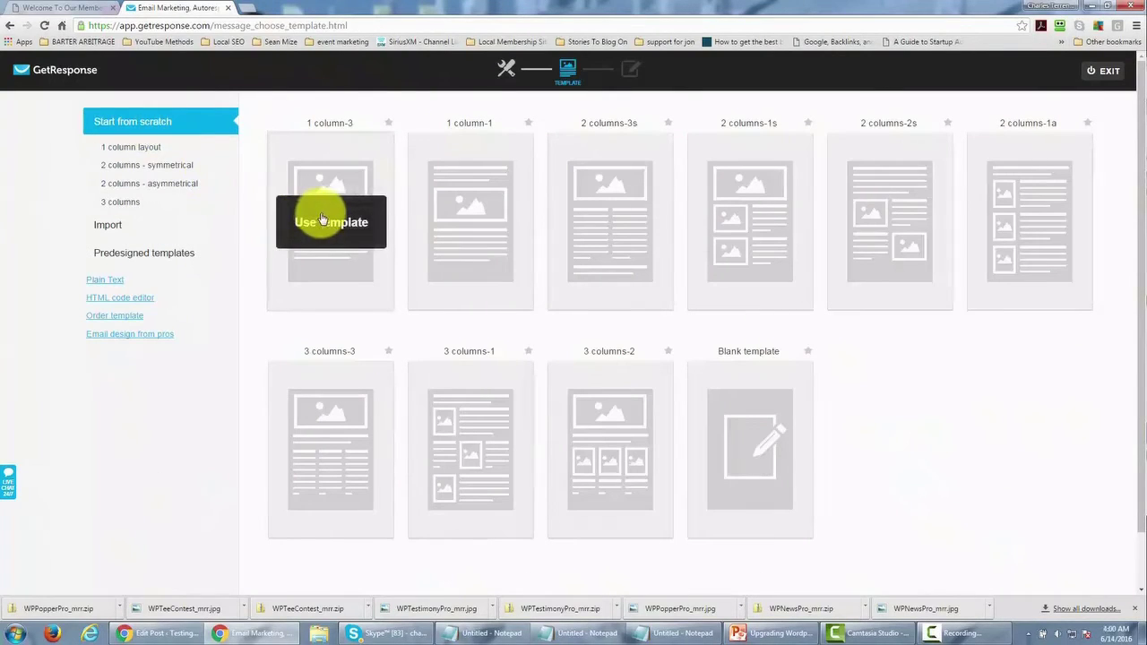
left_click(323, 220)
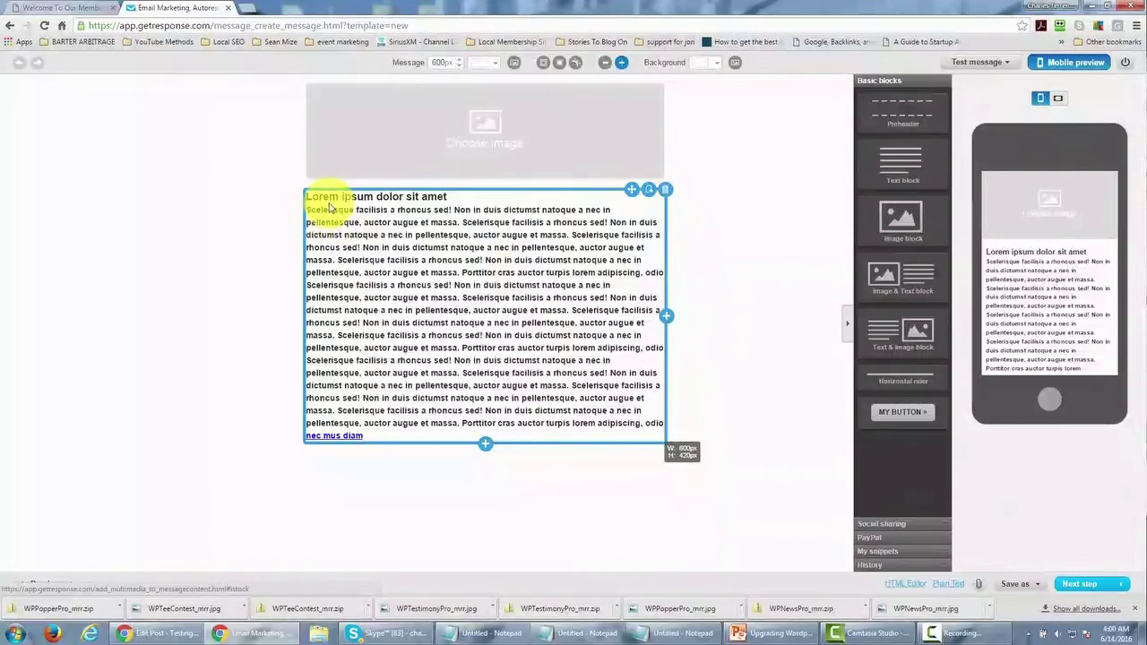
- Switch to WordPress, list all posts and copy the link address of the Month Two: Membership Sites post
key("ctrl+shift+Tab")
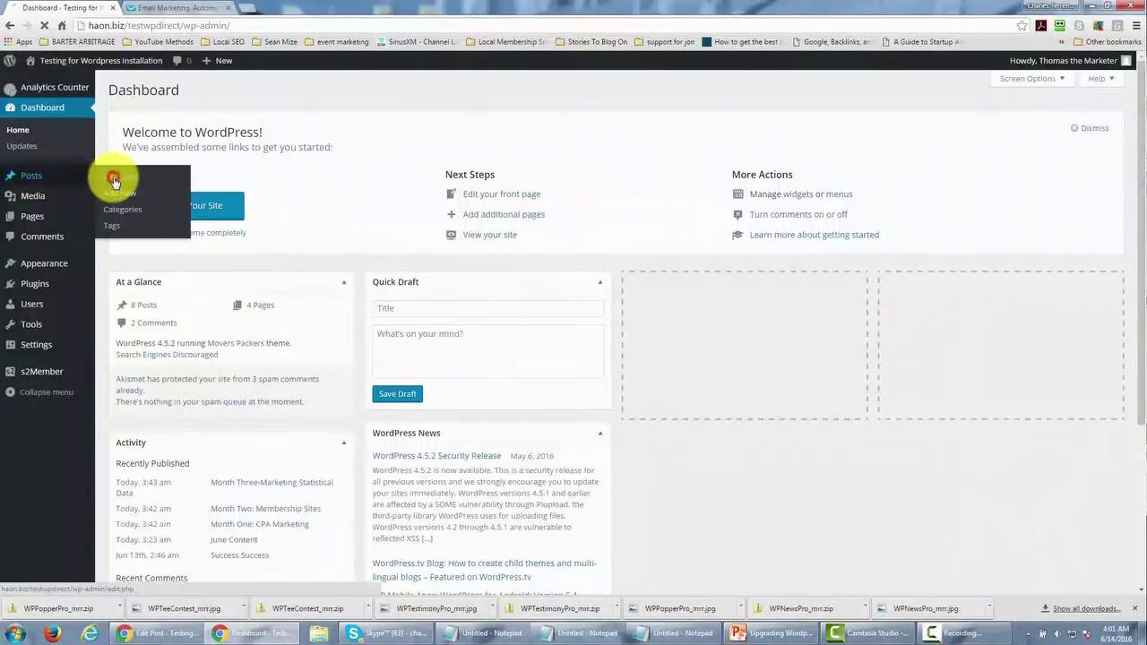
left_click(114, 181)
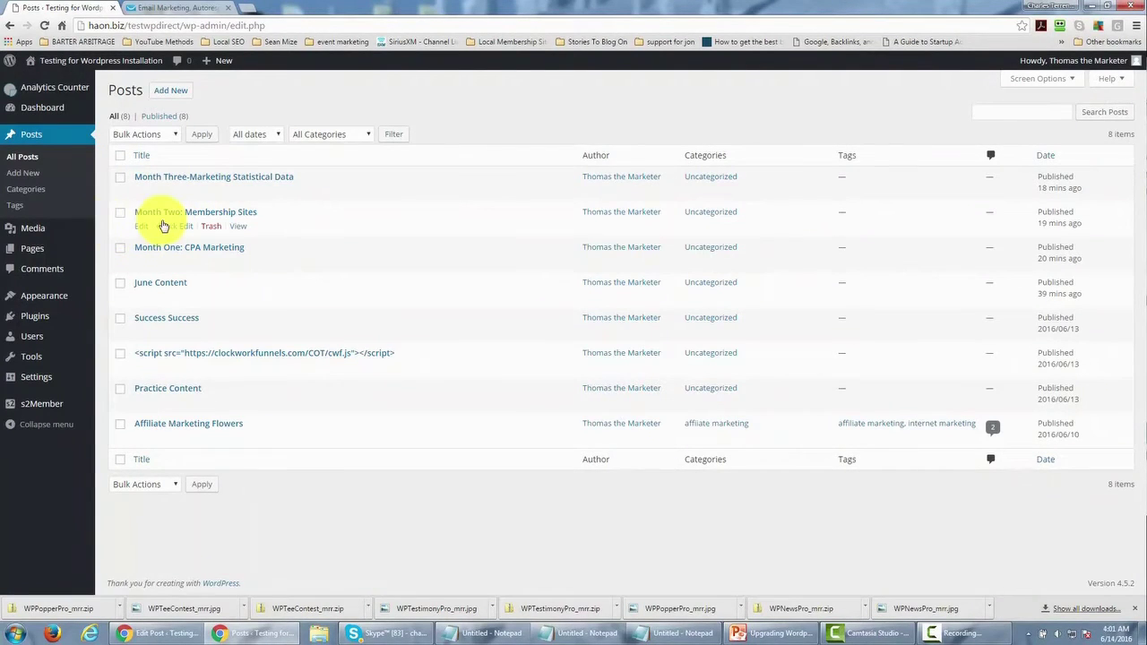
right_click(236, 229)
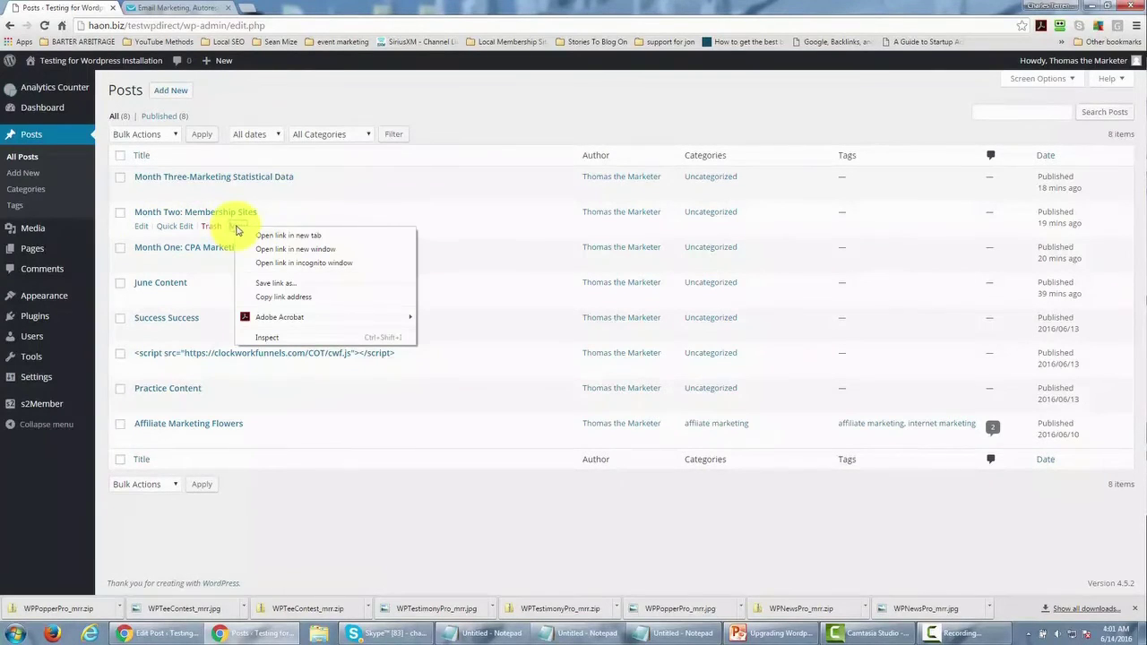
left_click(275, 299)
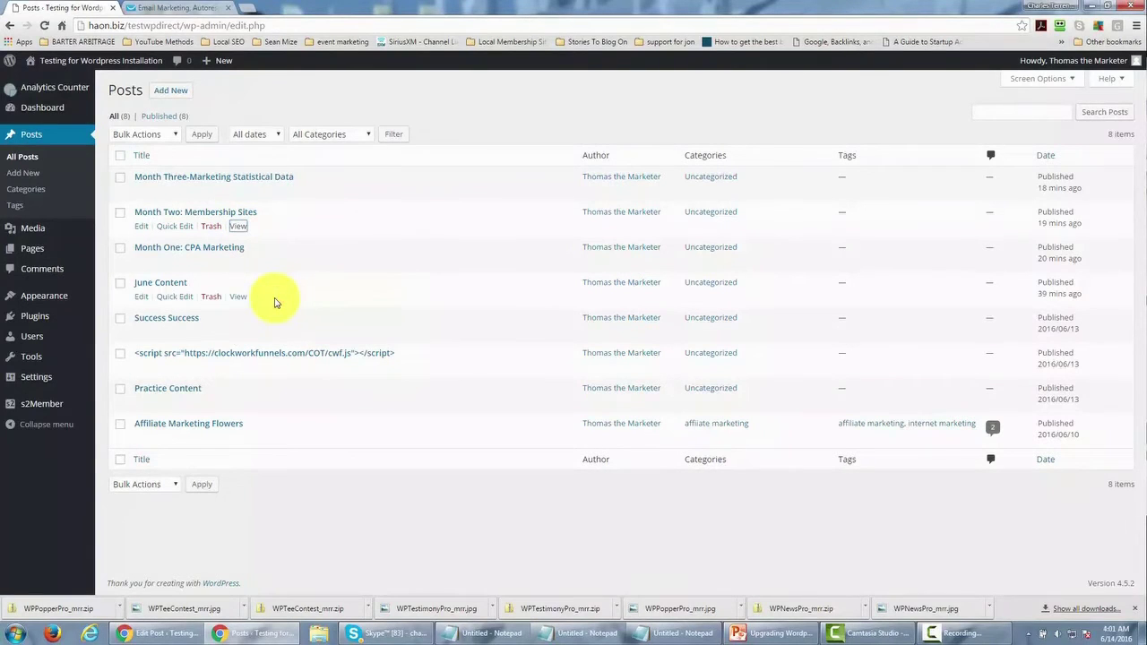
- In the GetResponse email, delete the second half of the placeholder text, paste the Month Two post link and add a Signed line with the sender's name
left_click(189, 7)
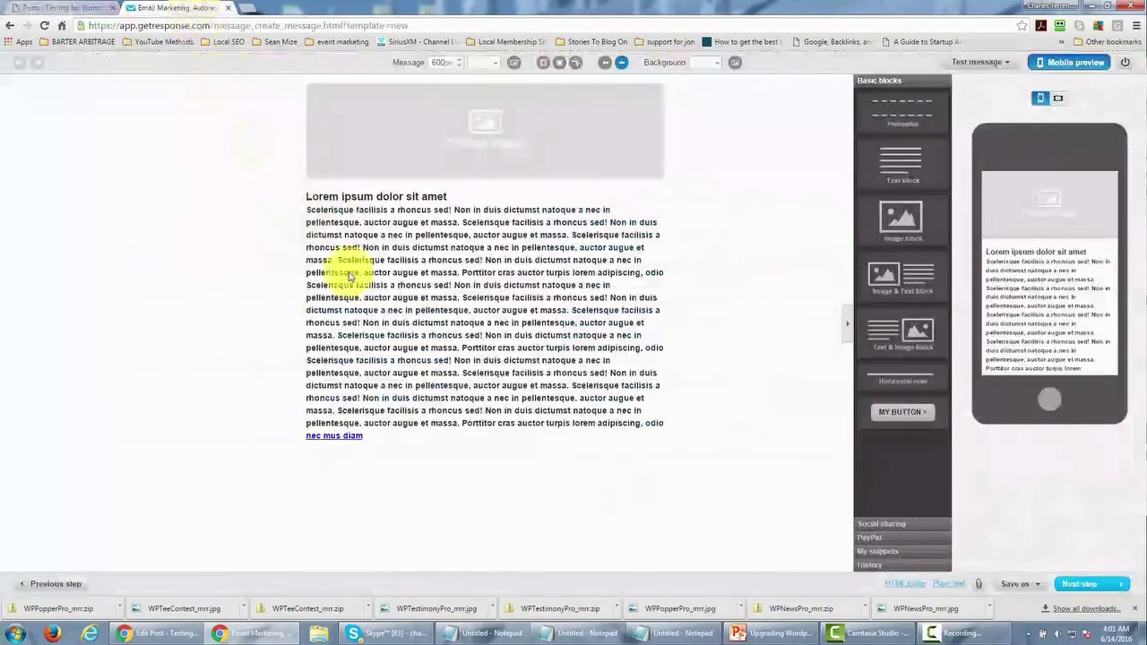
left_click(437, 247)
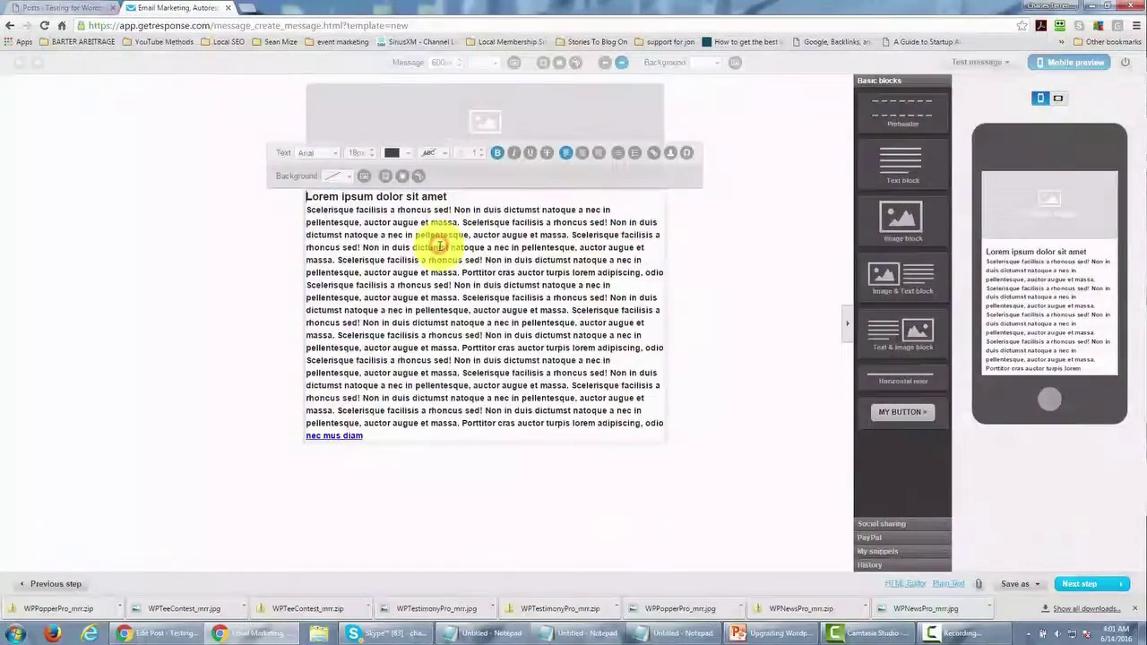
left_click_drag(389, 435, 311, 257)
key("BackSpace")
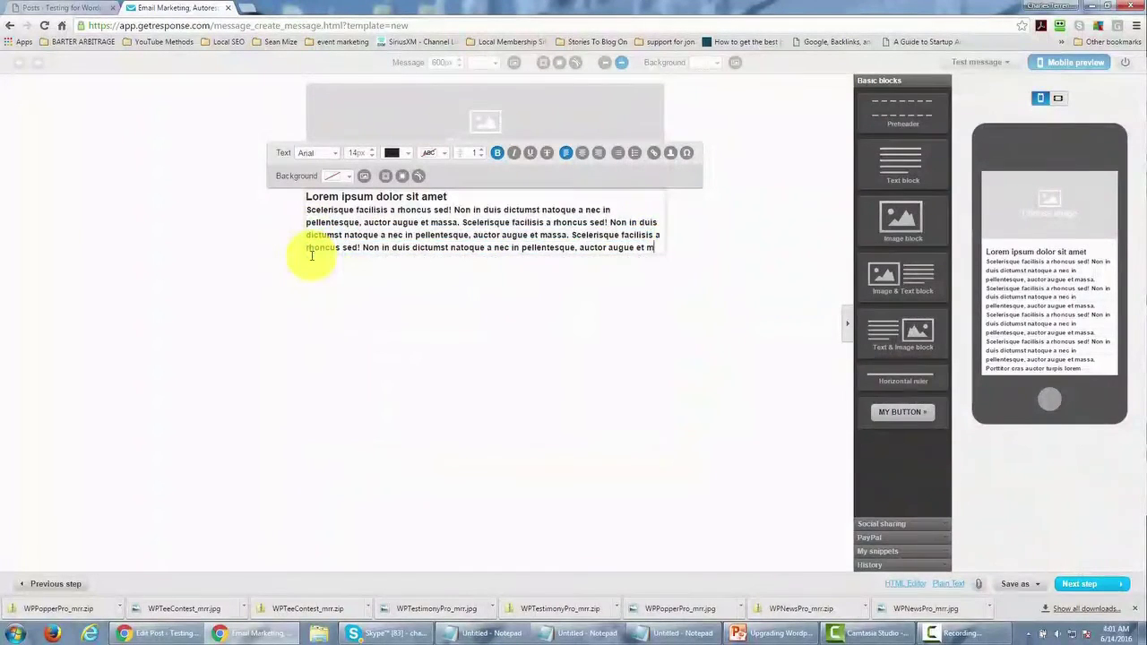
key("Return")
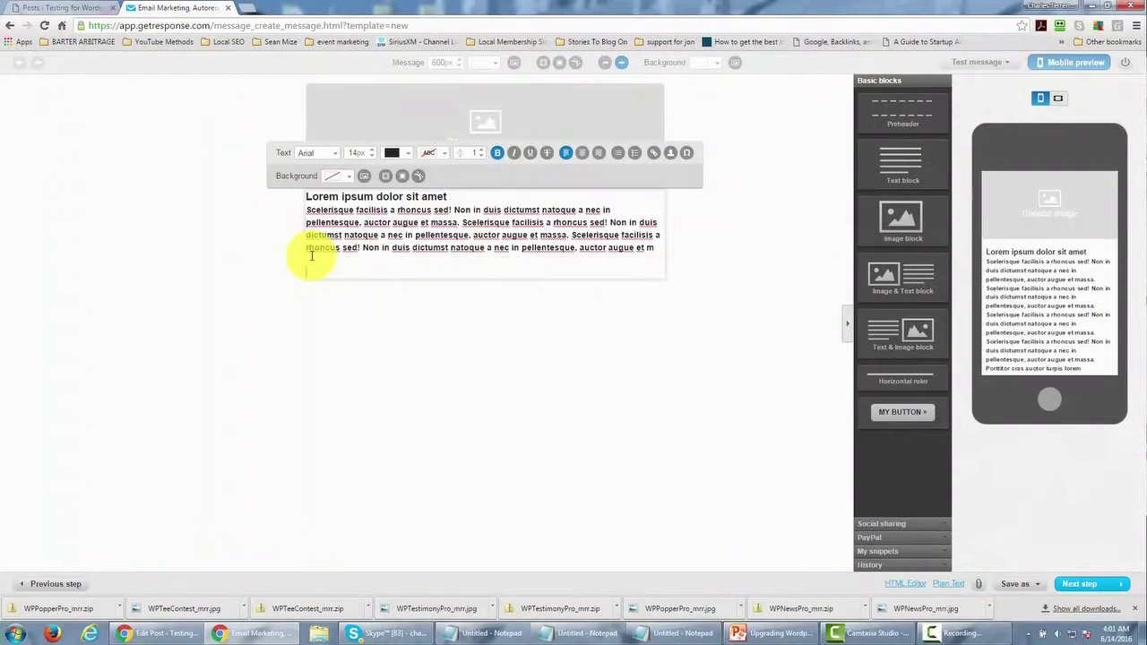
key("ctrl+v")
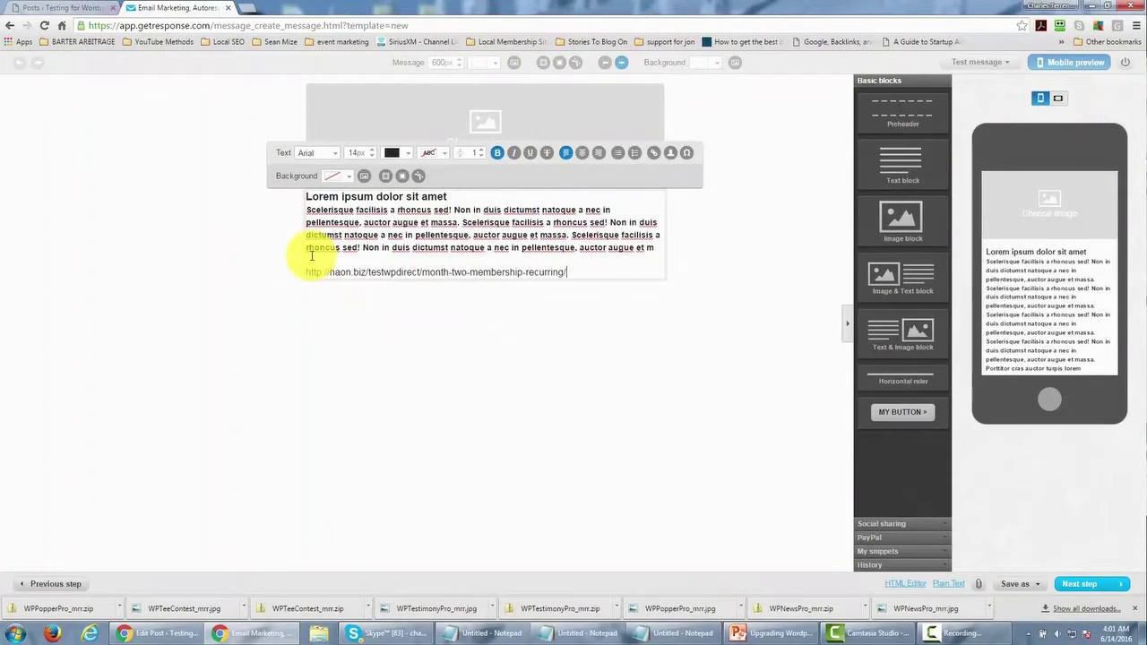
key("Return")
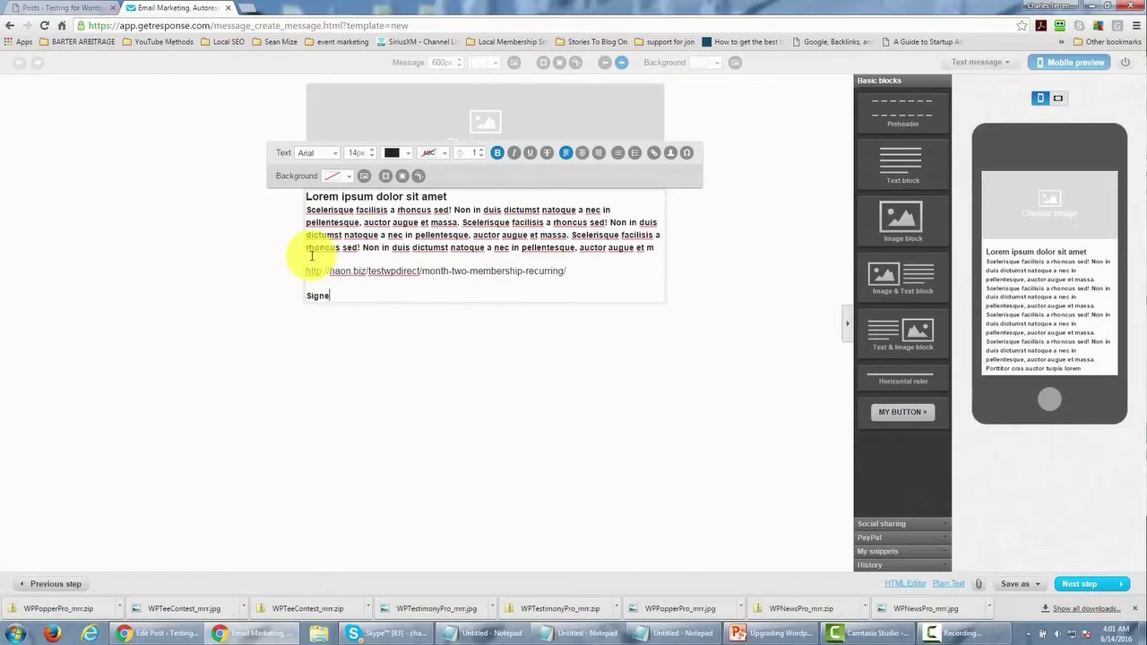
key("Return")
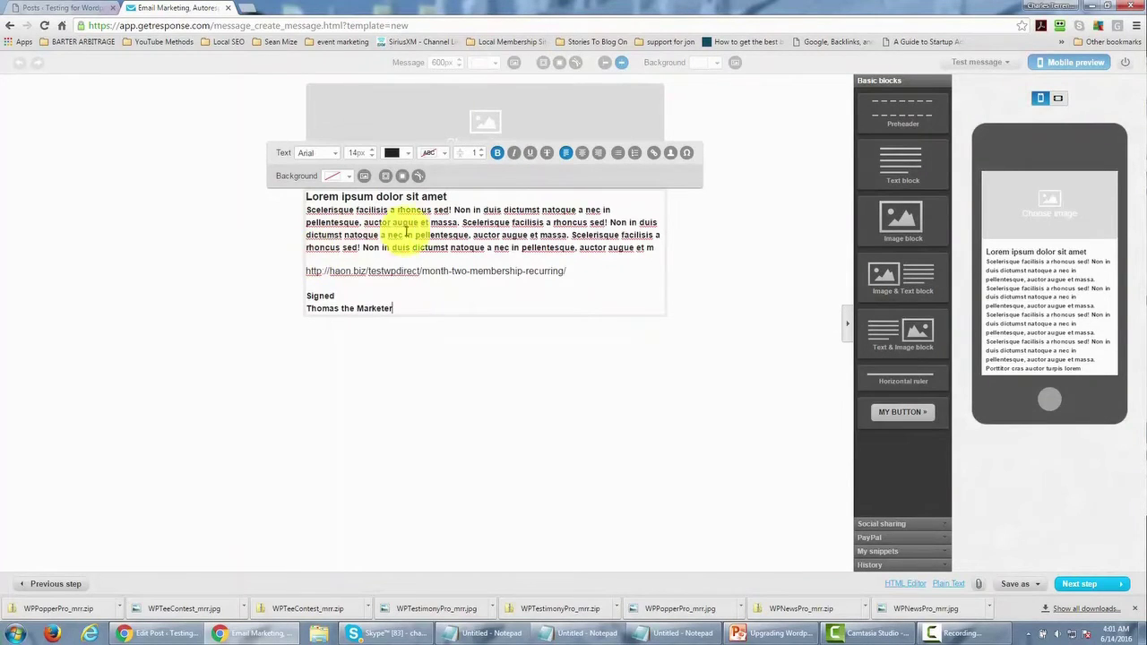
- Review the email's heading and Month Two link, and continue to the next step of the autoresponder
left_click_drag(455, 198, 266, 196)
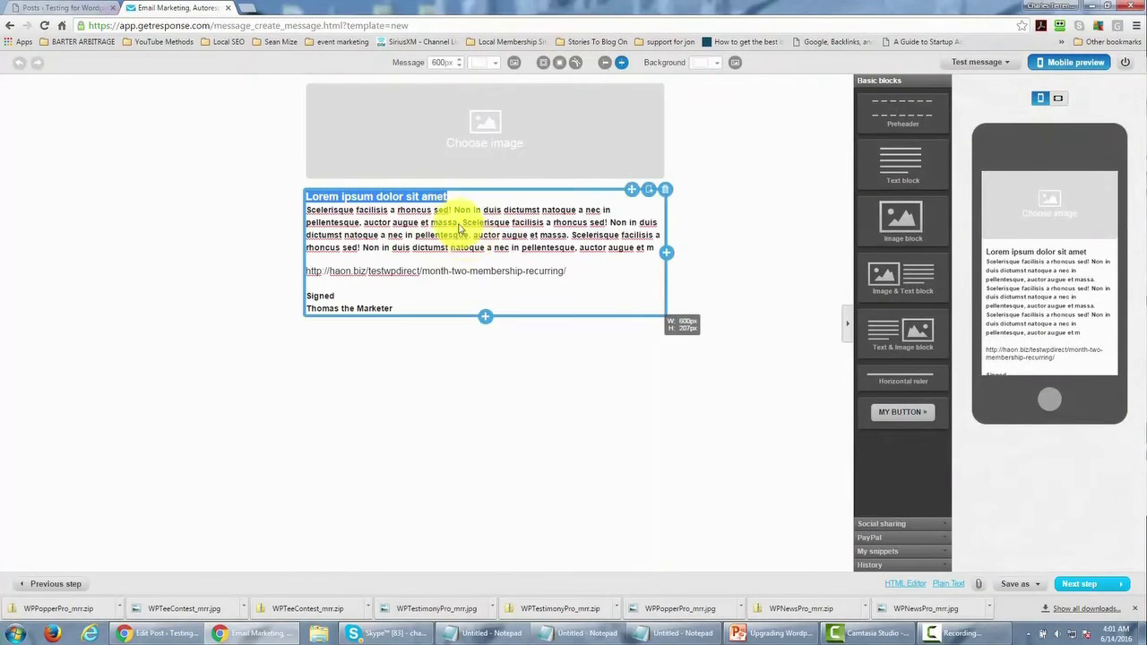
left_click(410, 229)
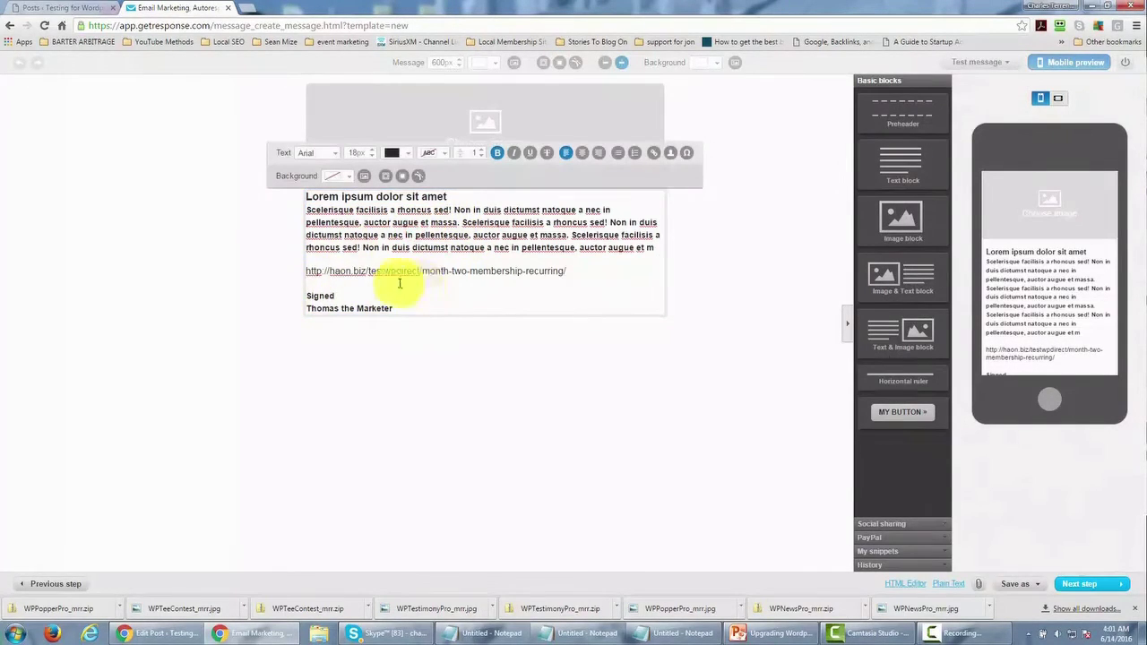
left_click_drag(307, 271, 568, 273)
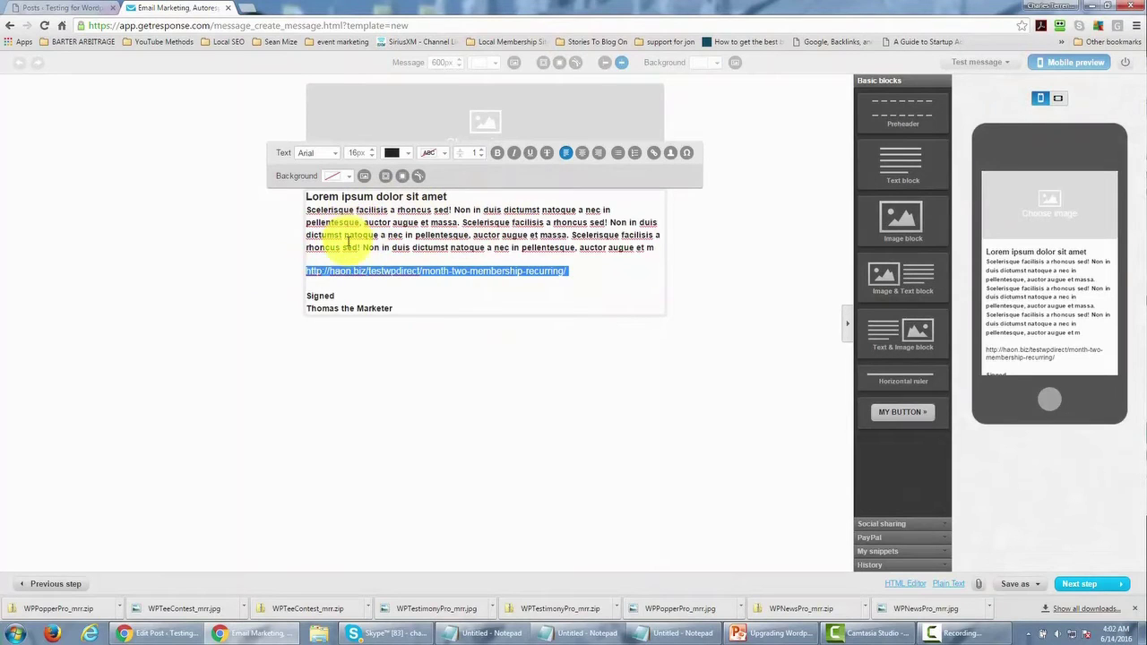
left_click(1072, 586)
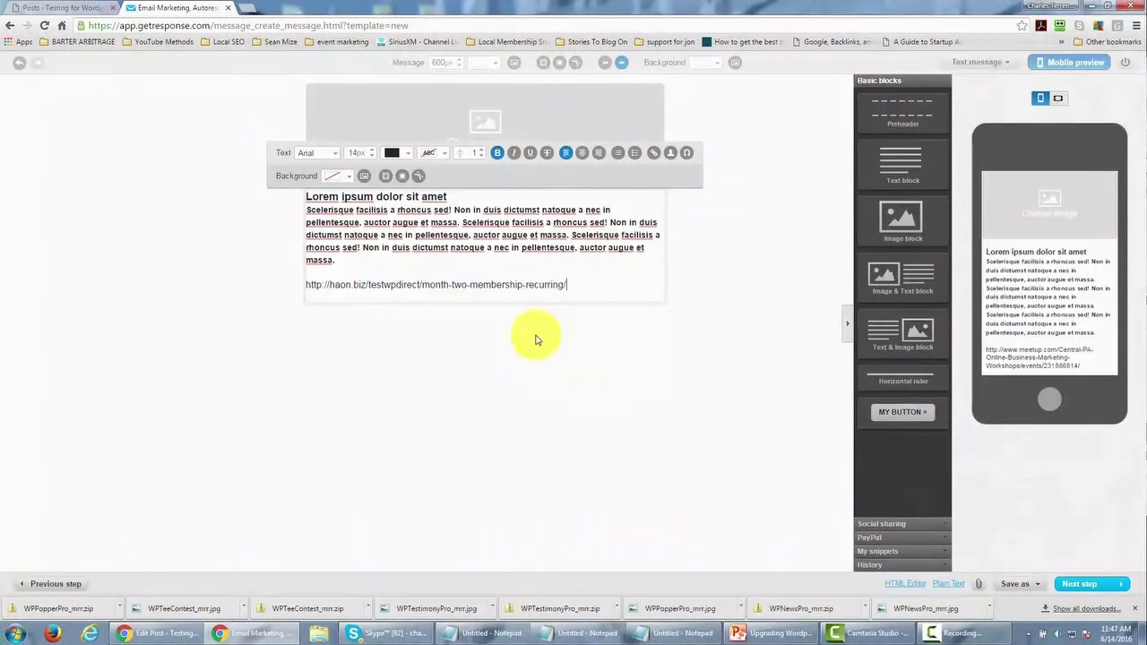
- In WordPress, copy the link address of the Month Three-Marketing Statistical Data post and return to the GetResponse email
left_click(63, 7)
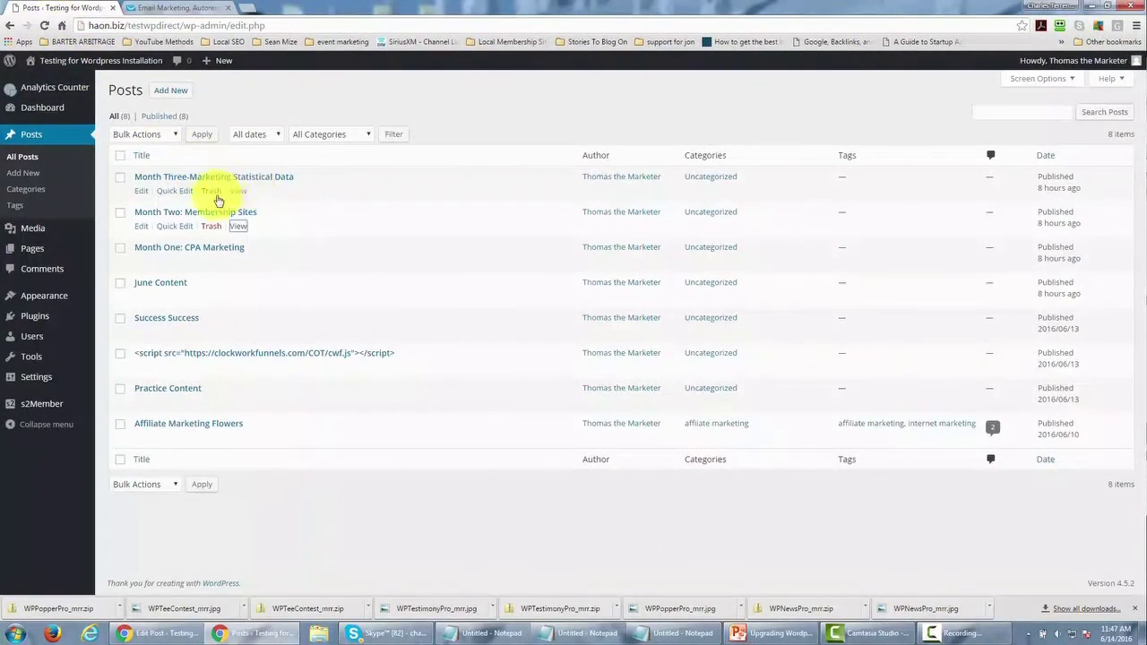
right_click(240, 194)
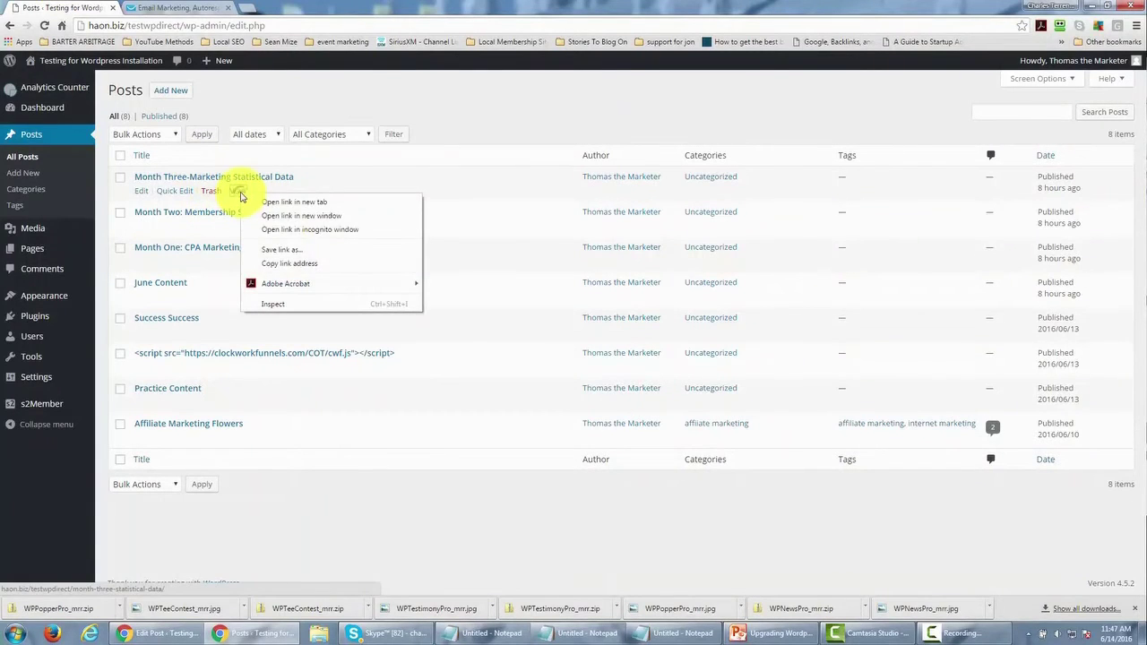
left_click(289, 263)
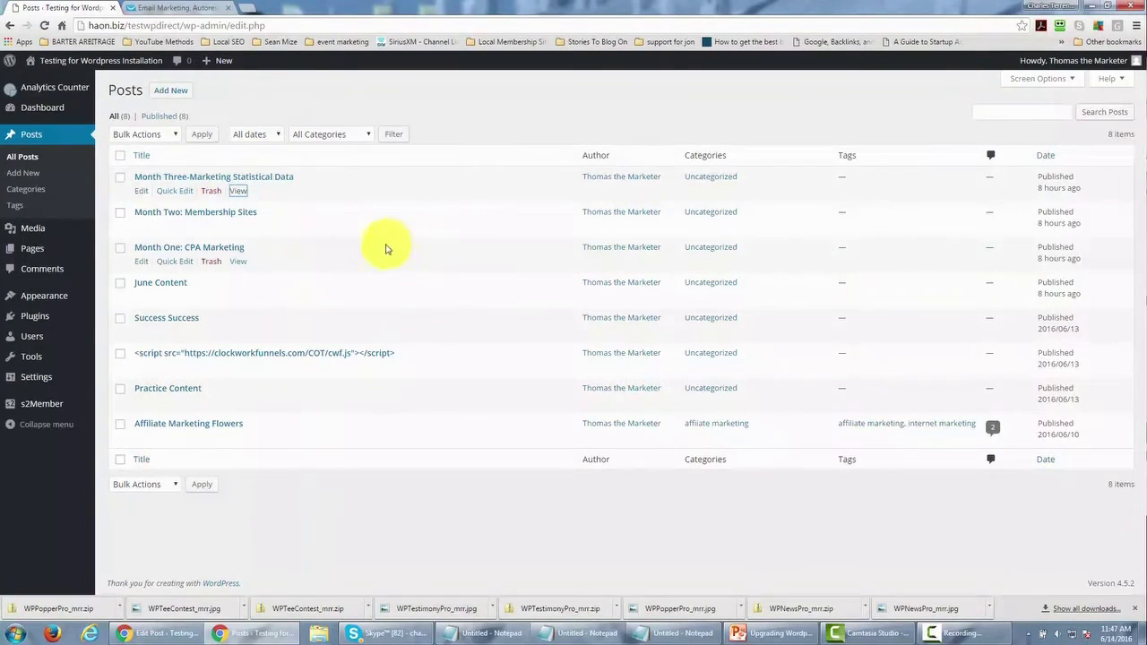
mouse_move(261, 221)
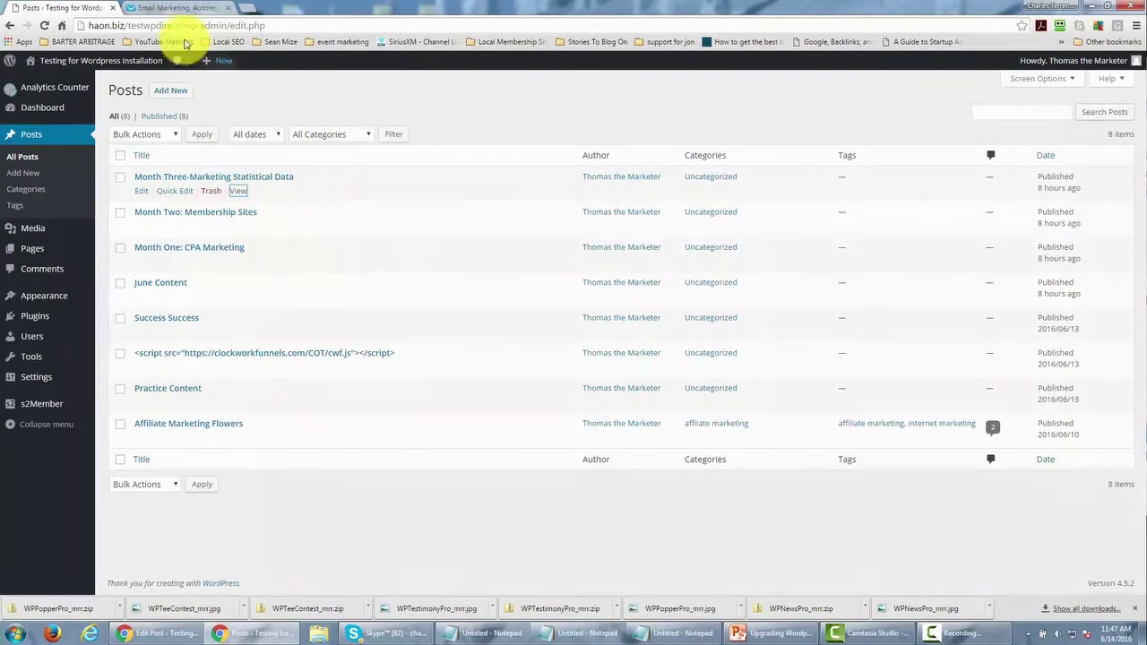
left_click(180, 8)
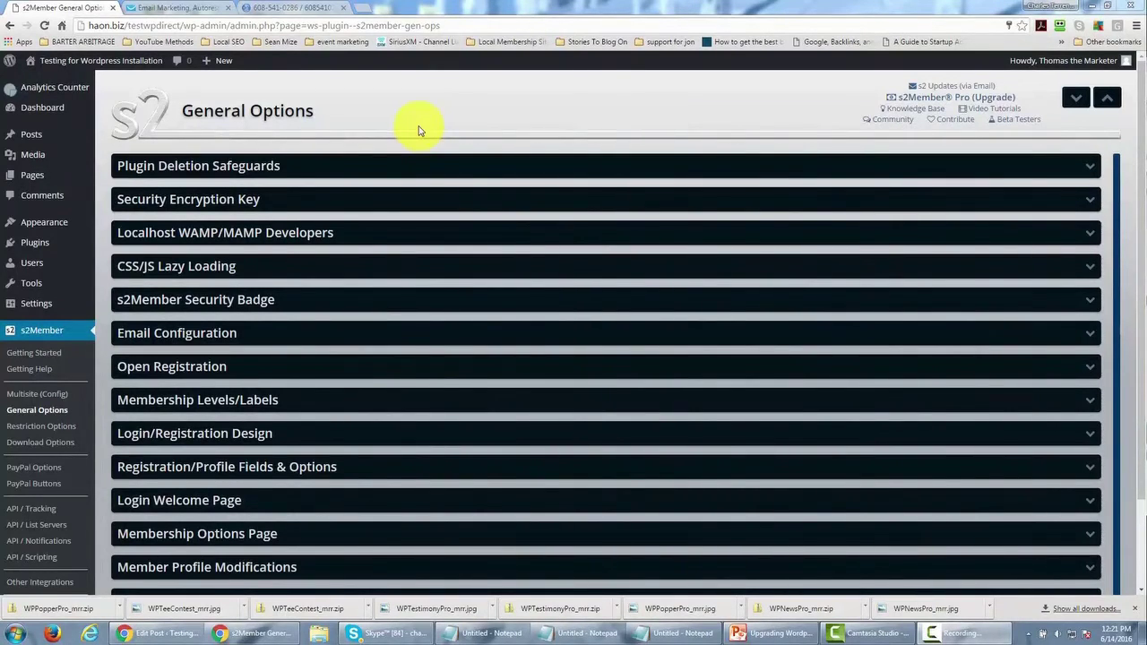
- Open the list of all WordPress users and start adding a new user
mouse_move(32, 260)
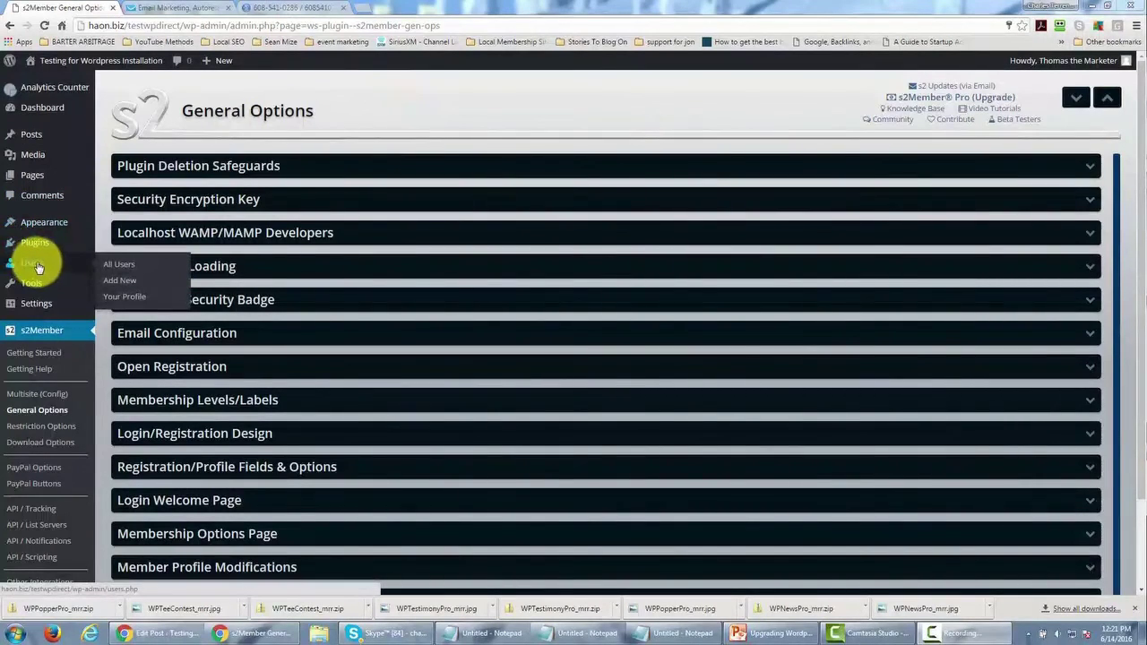
left_click(109, 266)
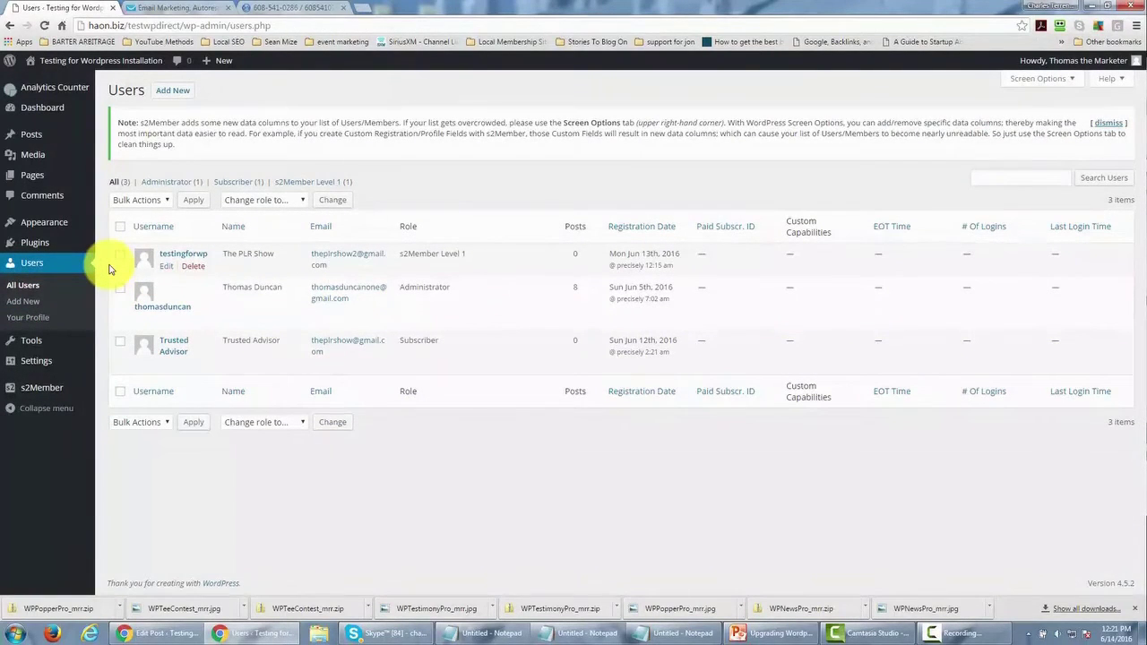
left_click(175, 100)
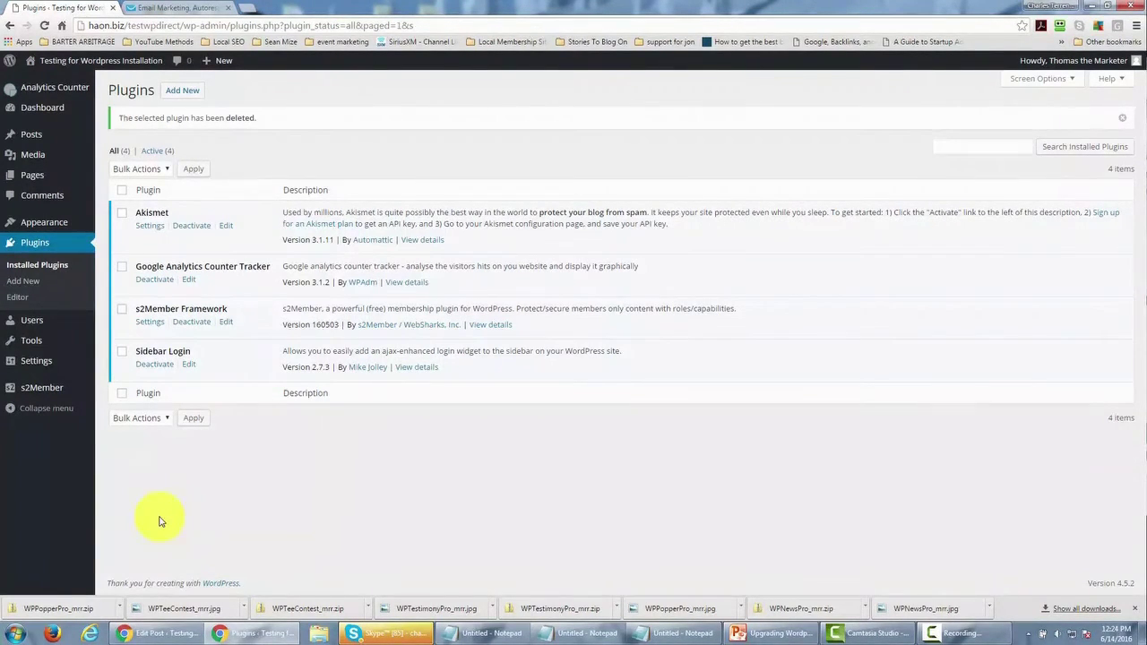
- Search for a new plugin with smtp, and open the Gmail SMTP plugin page on WordPress.org from the Google results
left_click(188, 92)
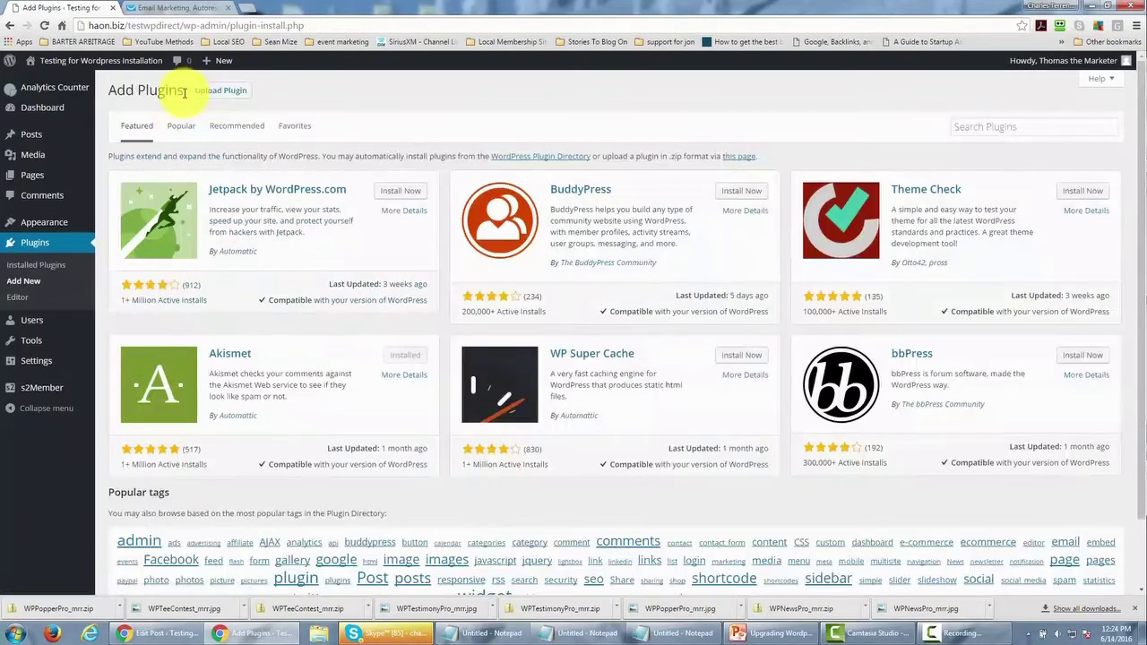
left_click(1016, 127)
type("sm")
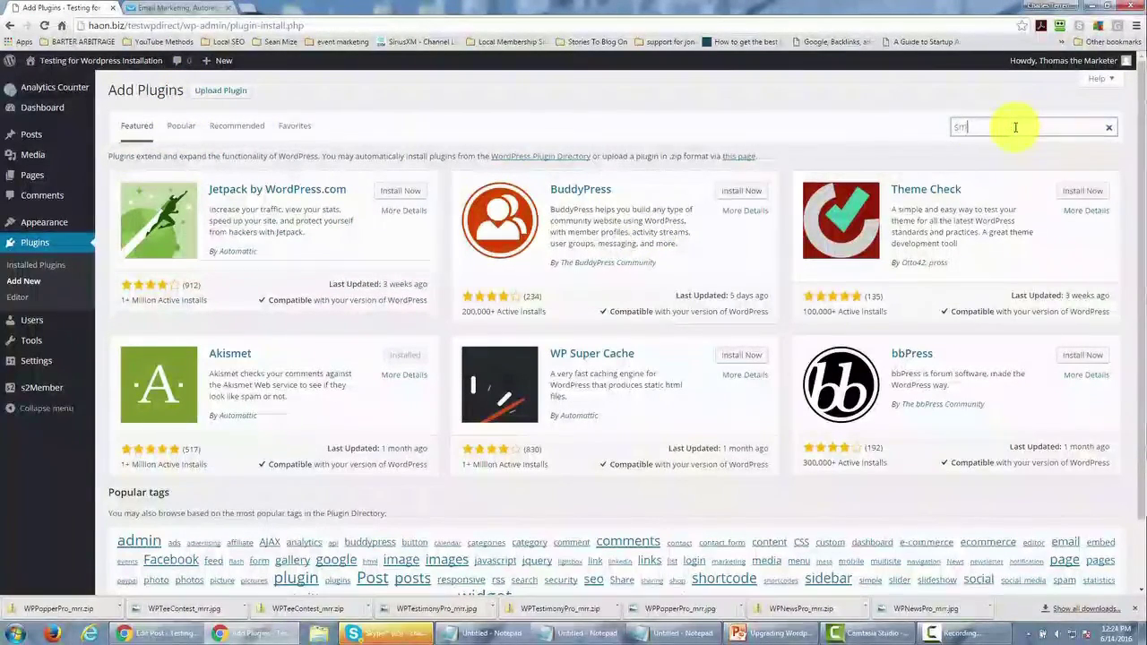
type("tp")
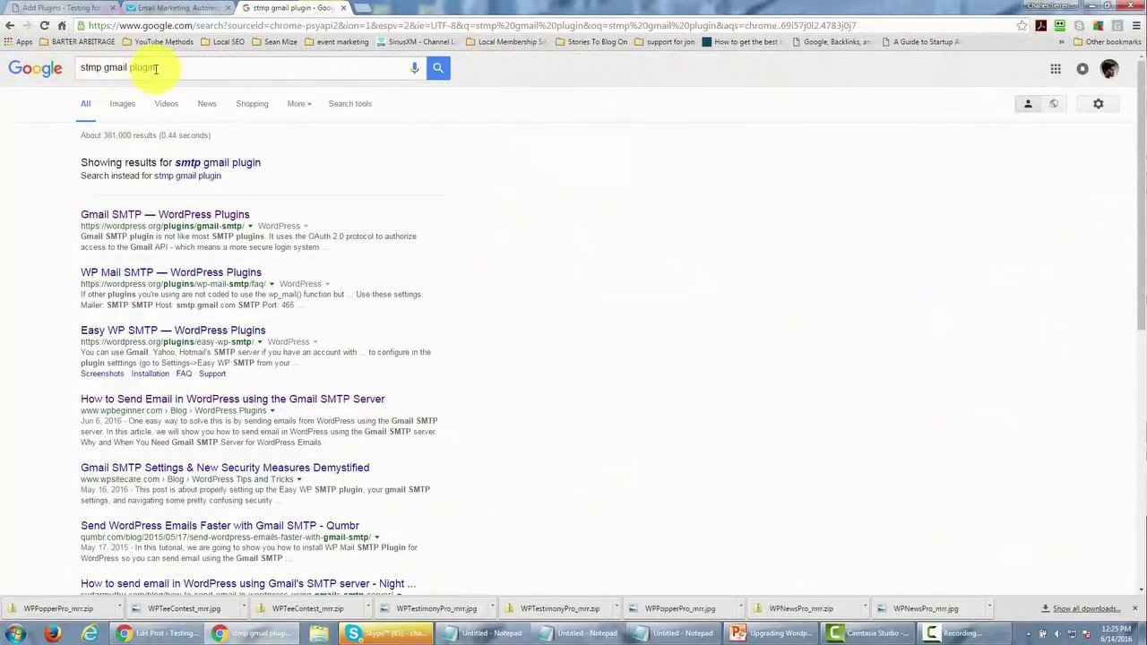
left_click(176, 218)
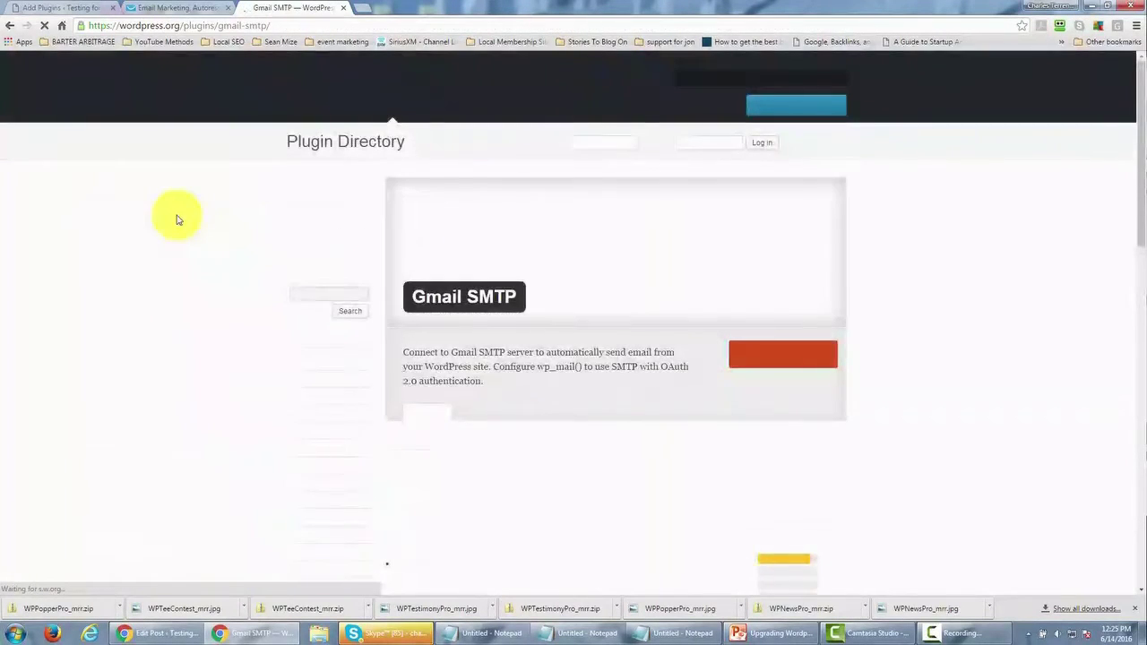
scroll(178, 217, "down", 1)
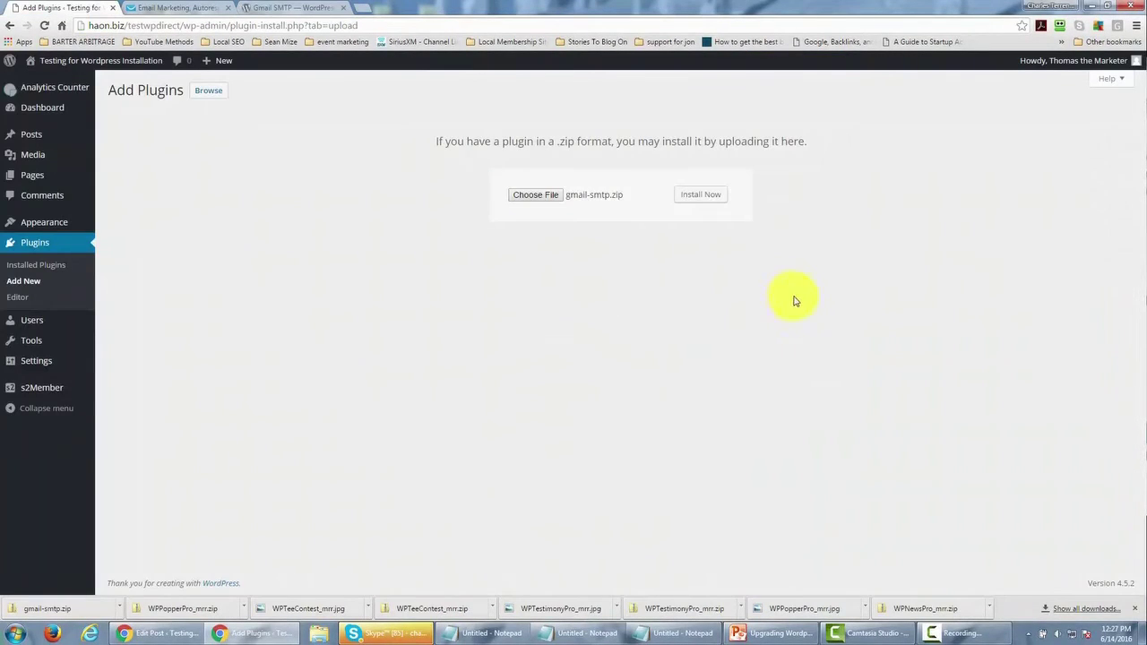
- Install the uploaded plugin gmail-smtp.zip in WordPress, activate it and look through the Gmail SMTP settings
left_click(700, 198)
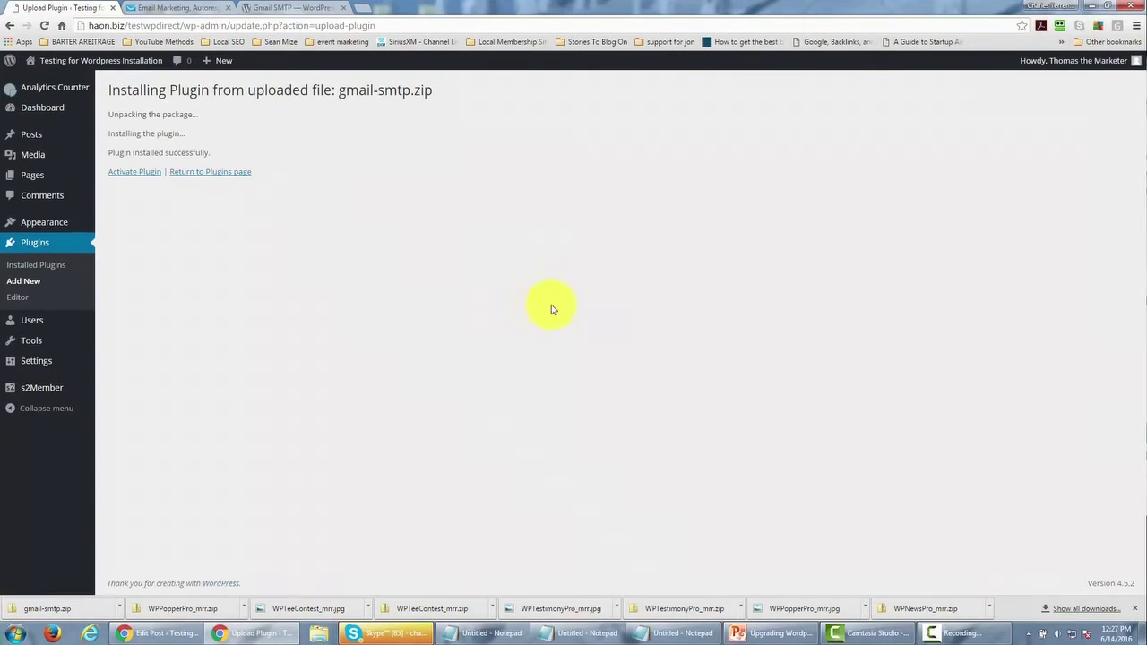
left_click(136, 173)
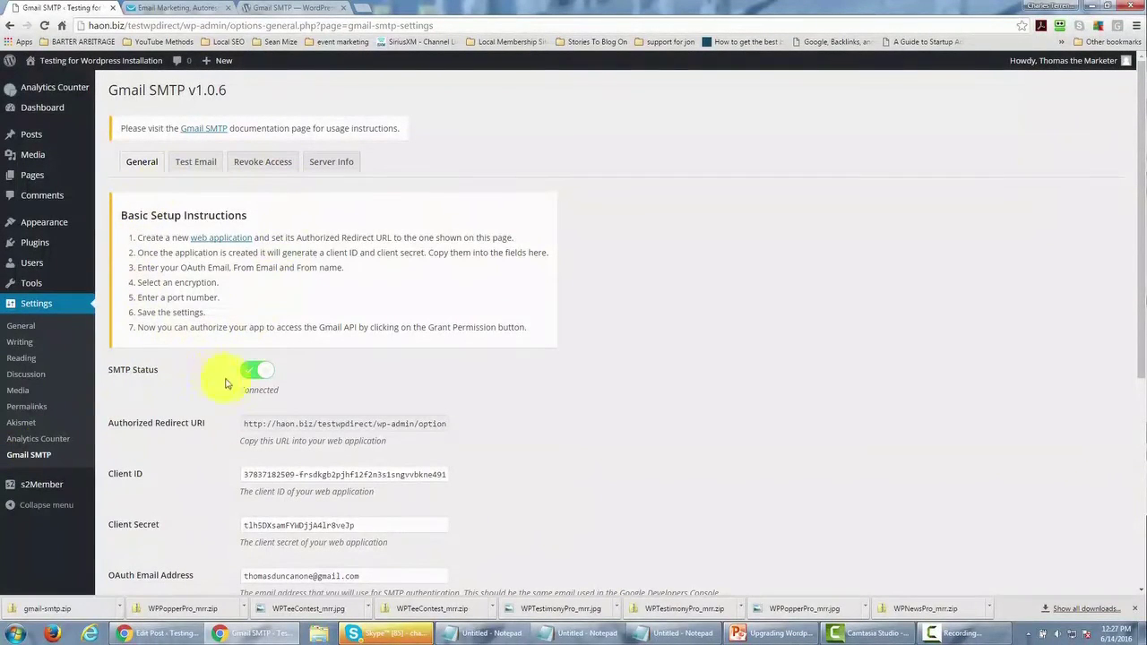
scroll(511, 404, "down", 2)
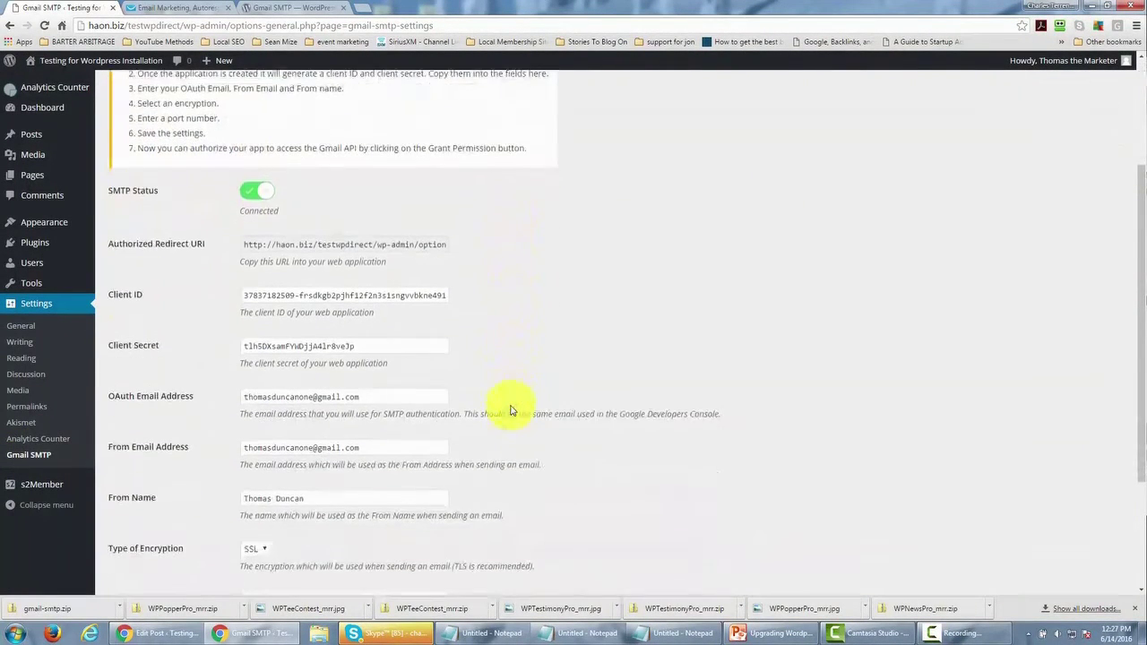
scroll(511, 409, "up", 2)
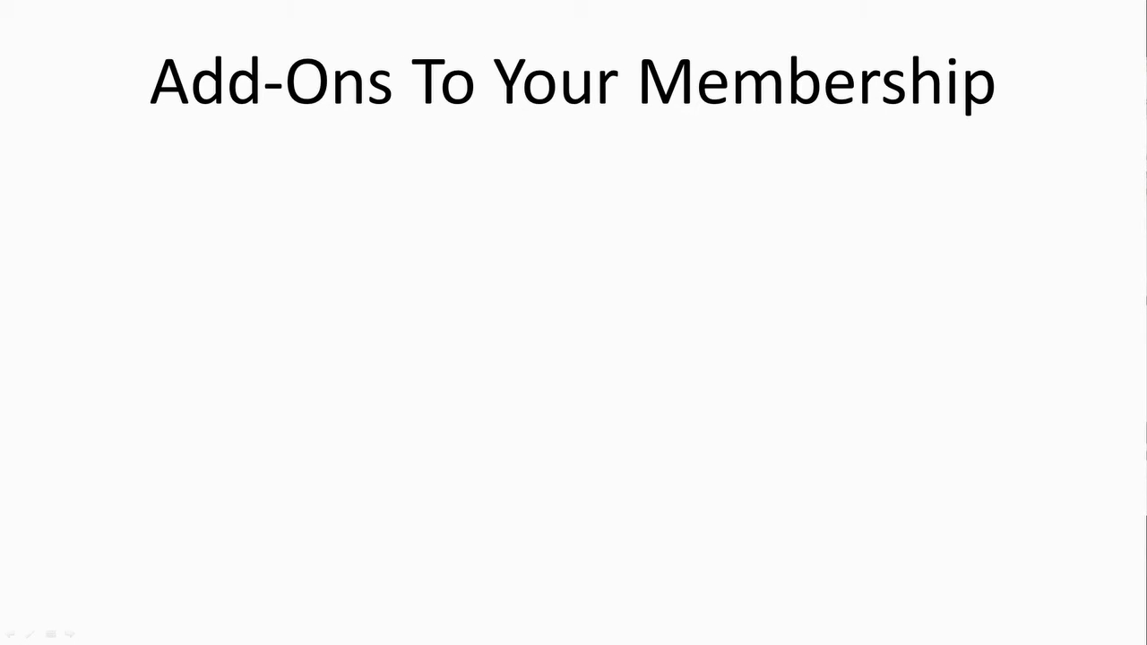
key("Right")
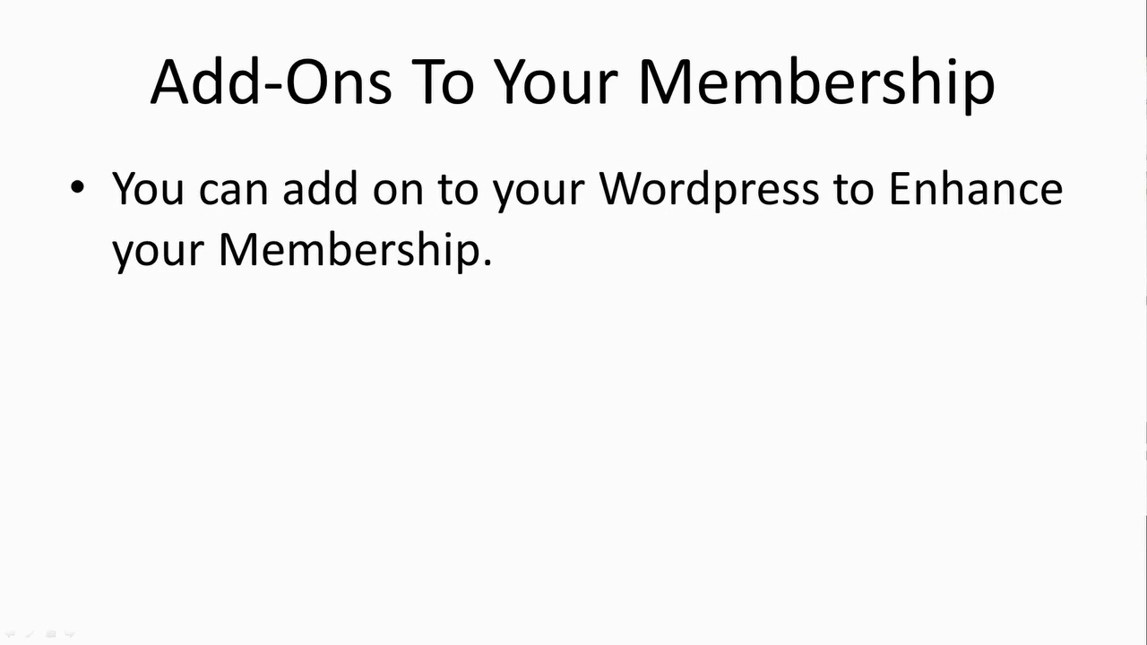
key("Right")
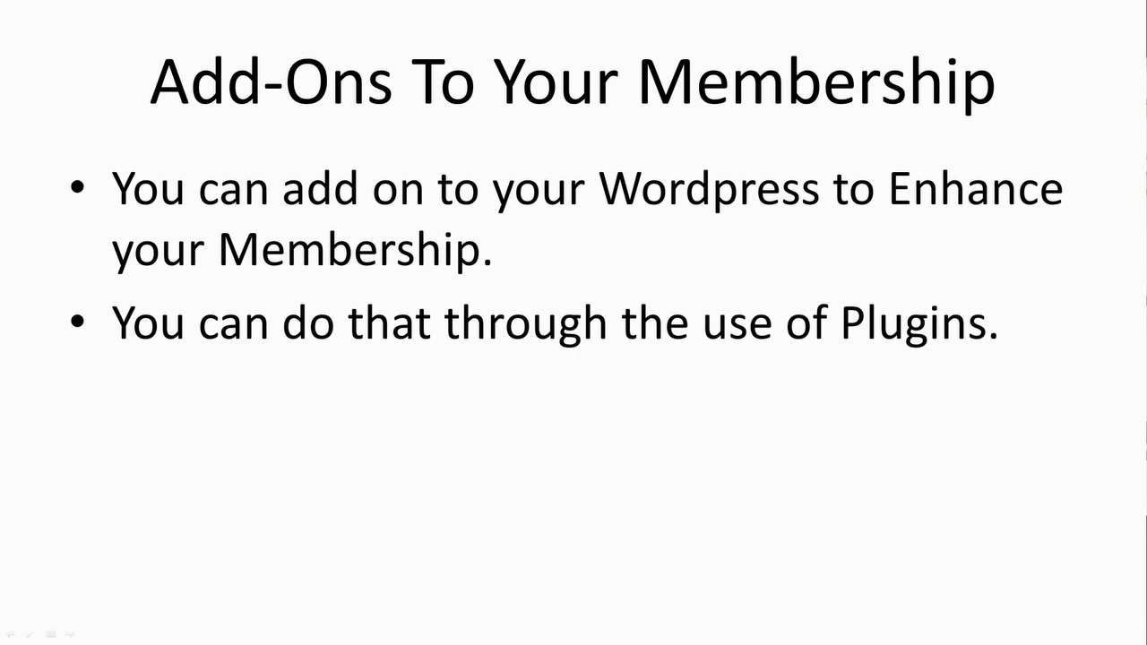
key("Right")
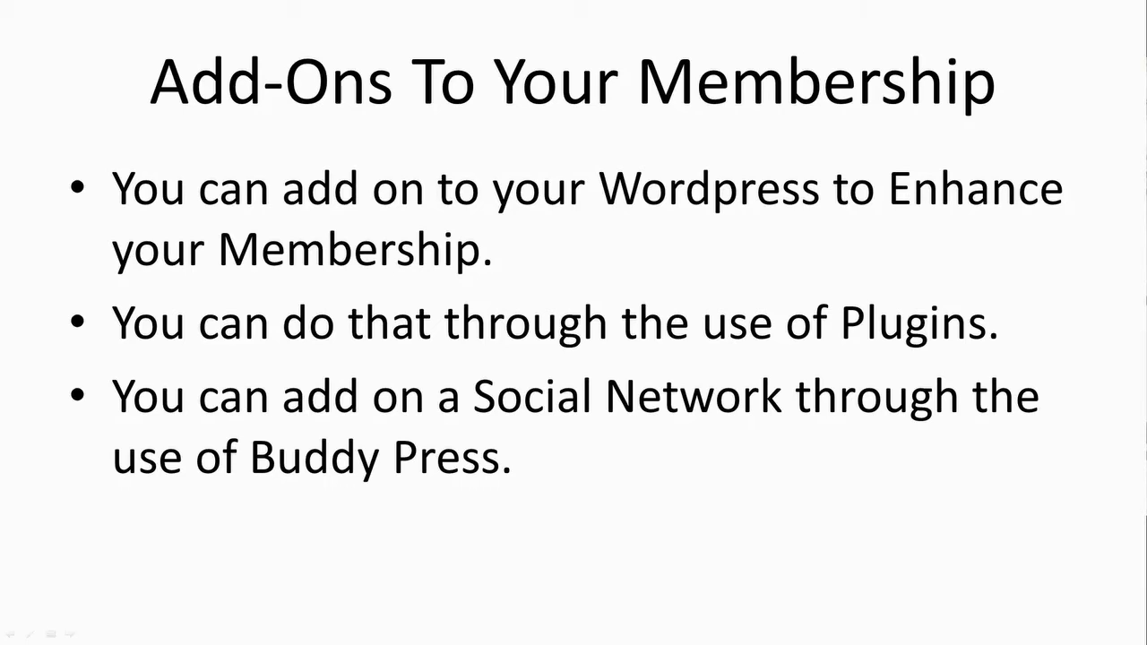
- Switch from the slideshow to Chrome and look through the BuddyPress.org home page
key("alt+Tab")
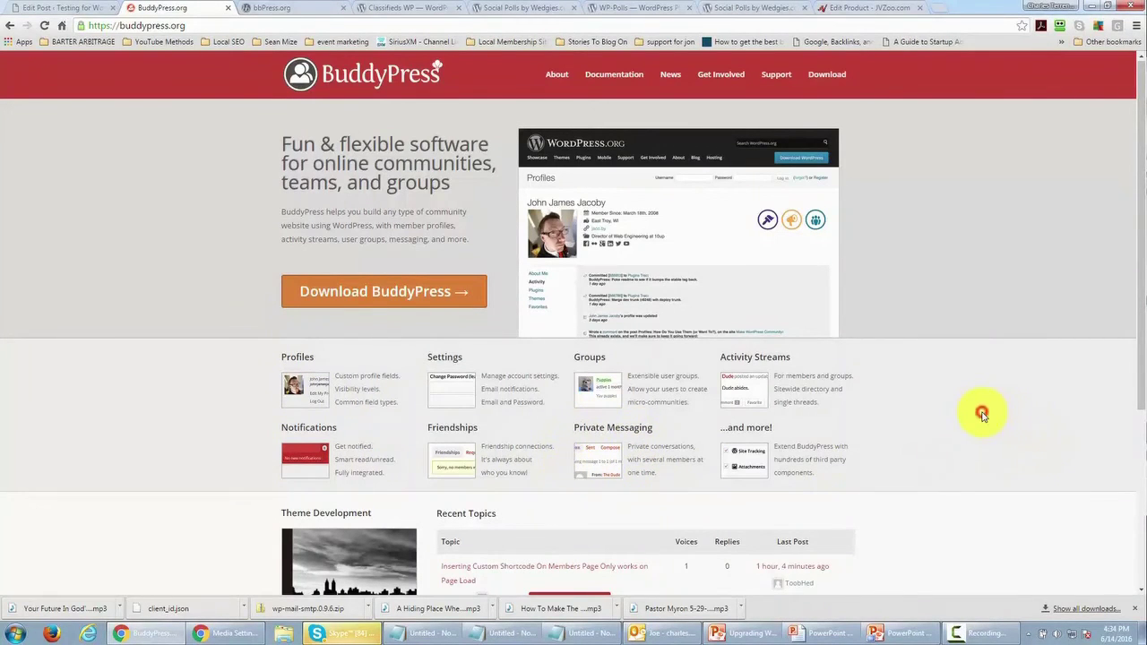
scroll(979, 428, "down", 1)
scroll(979, 438, "down", 2)
scroll(978, 444, "up", 3)
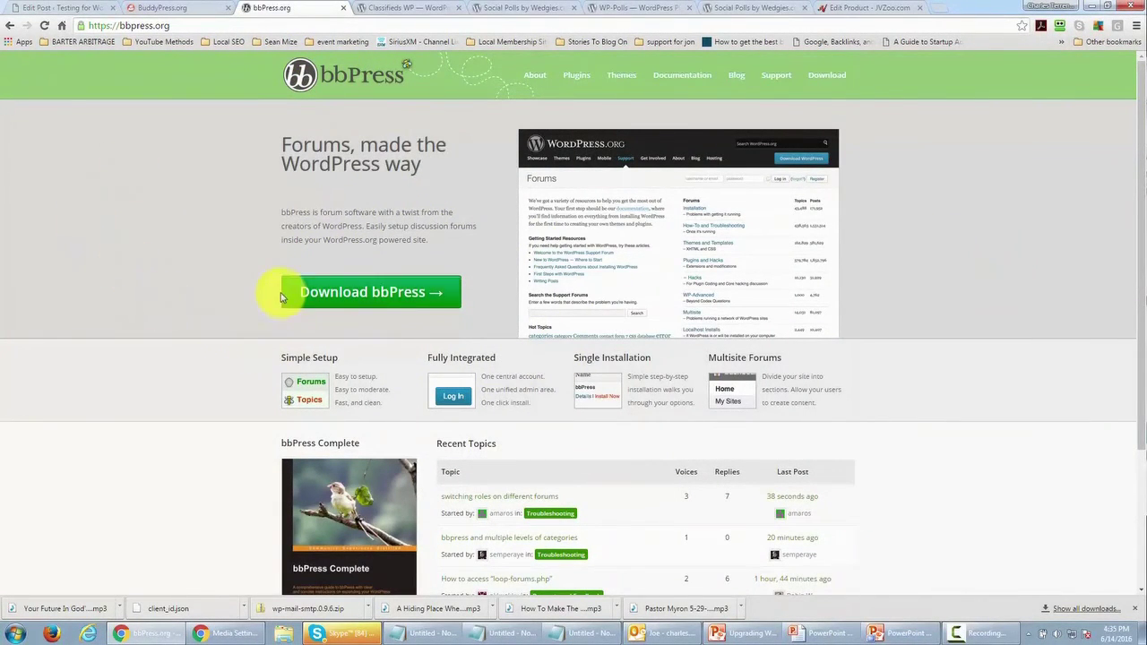
- Look through the bbPress.org home page for the forum software
left_click(920, 223)
scroll(916, 231, "down", 2)
scroll(916, 230, "up", 2)
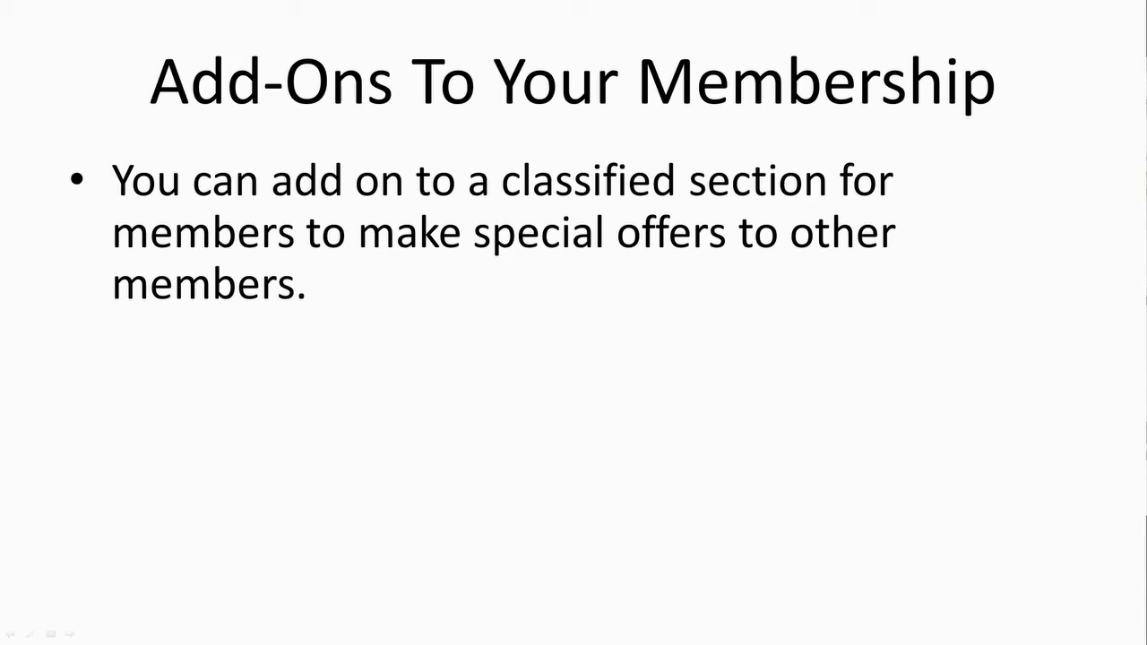
- Switch from the slideshow to Chrome and examine the Wiki plugin's description and ratings on WordPress.org
key("alt+Tab")
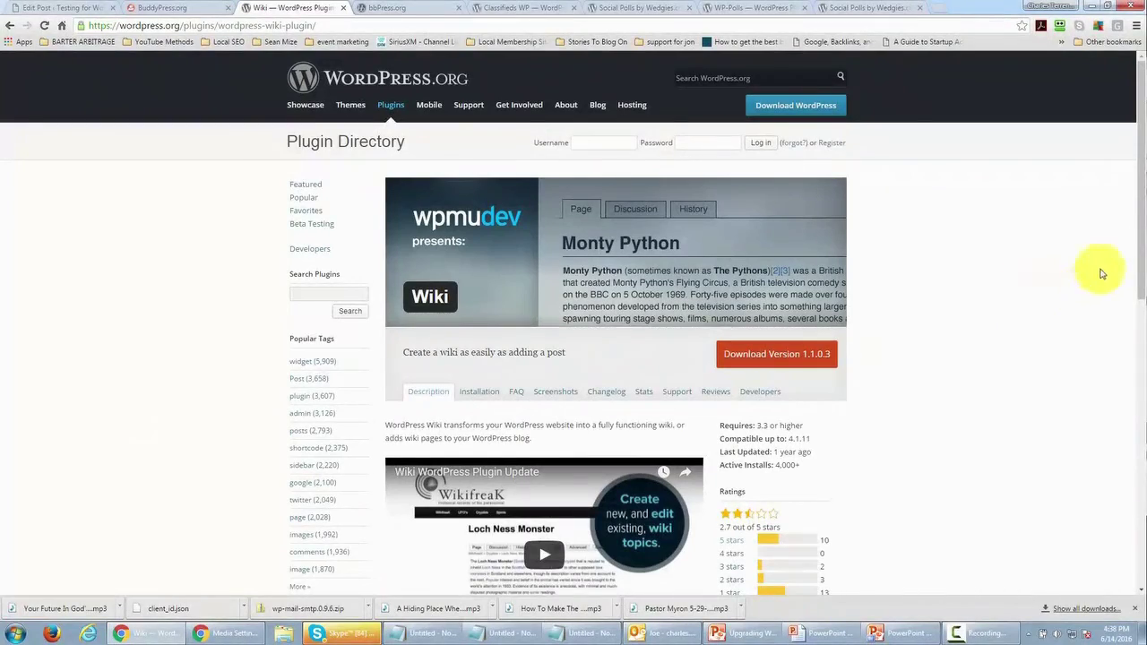
left_click(983, 311)
scroll(978, 350, "up", 1)
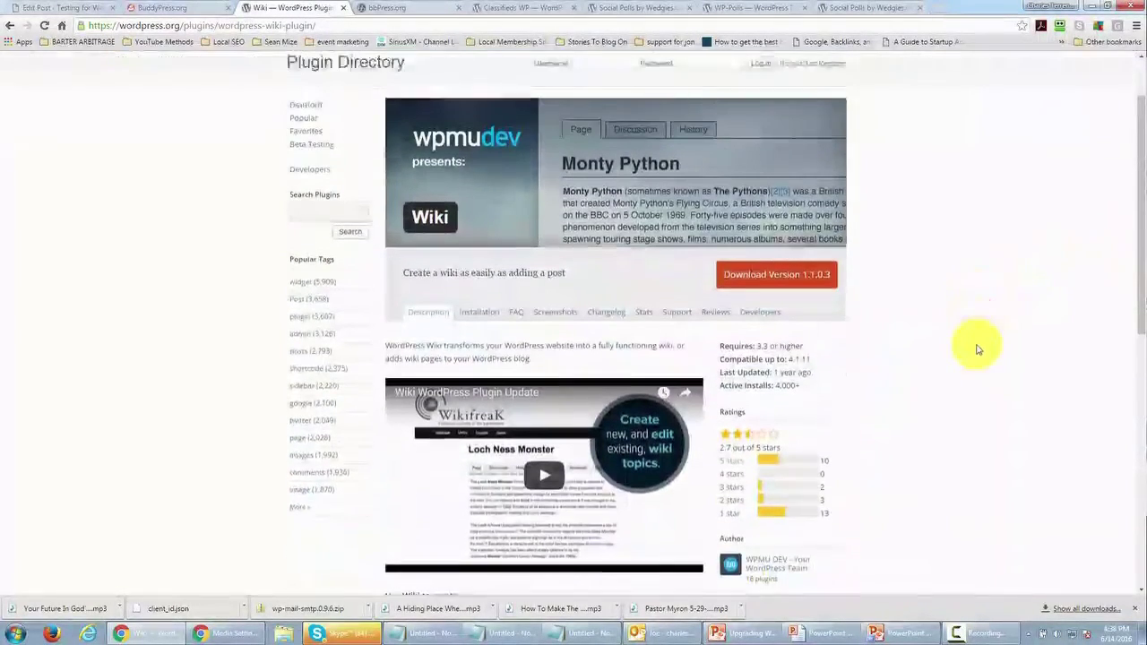
scroll(978, 350, "down", 2)
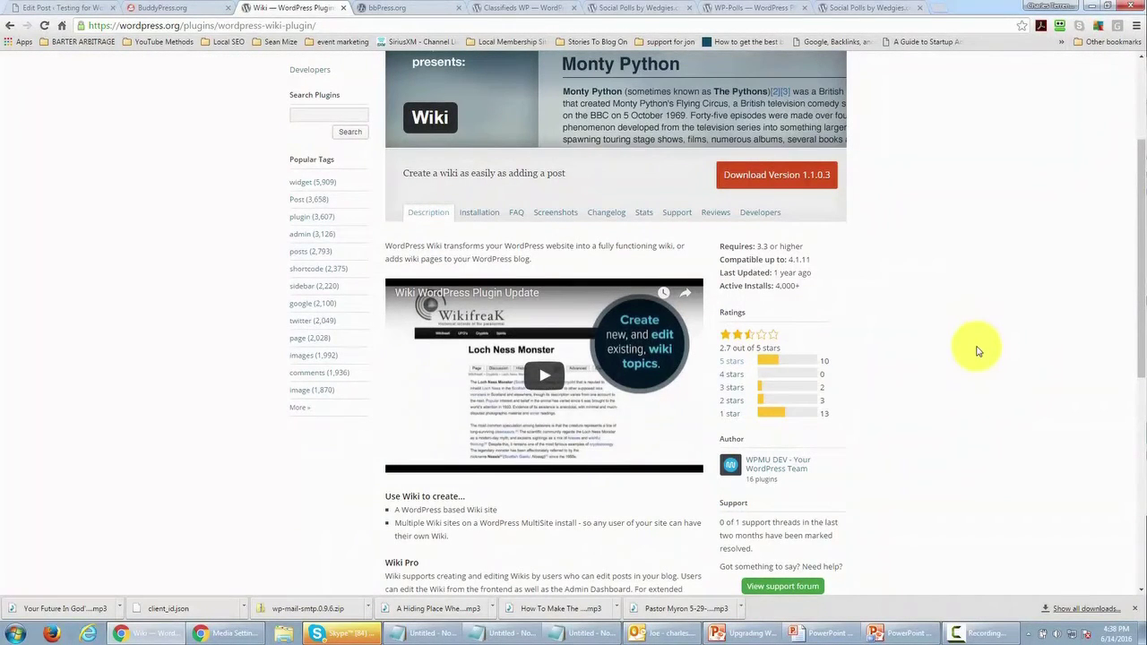
scroll(978, 349, "up", 2)
scroll(970, 352, "down", 1)
scroll(963, 351, "down", 1)
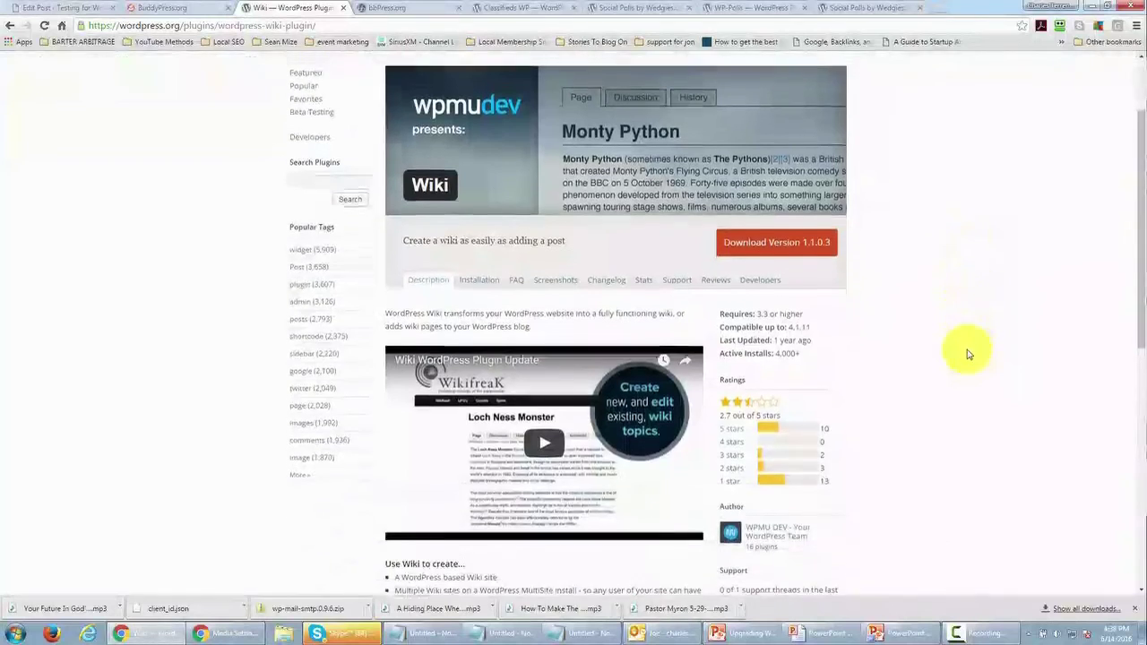
scroll(957, 350, "up", 2)
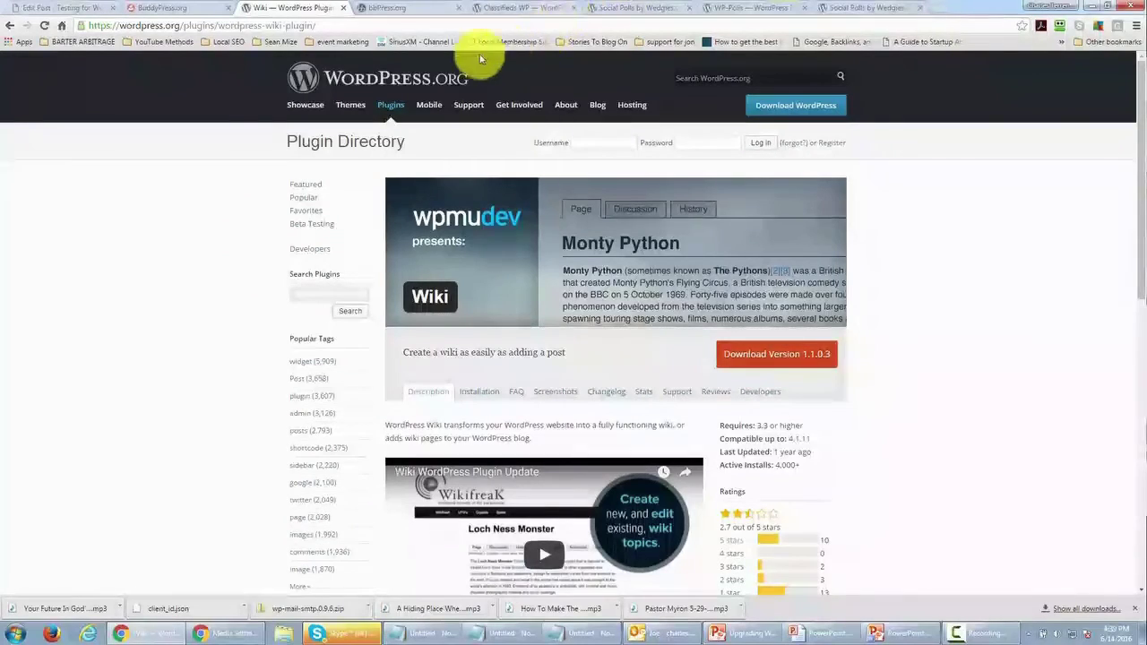
- View the WordPress.org plugin pages of Social Polls by Wedgies.com and WP-Polls
left_click(627, 7)
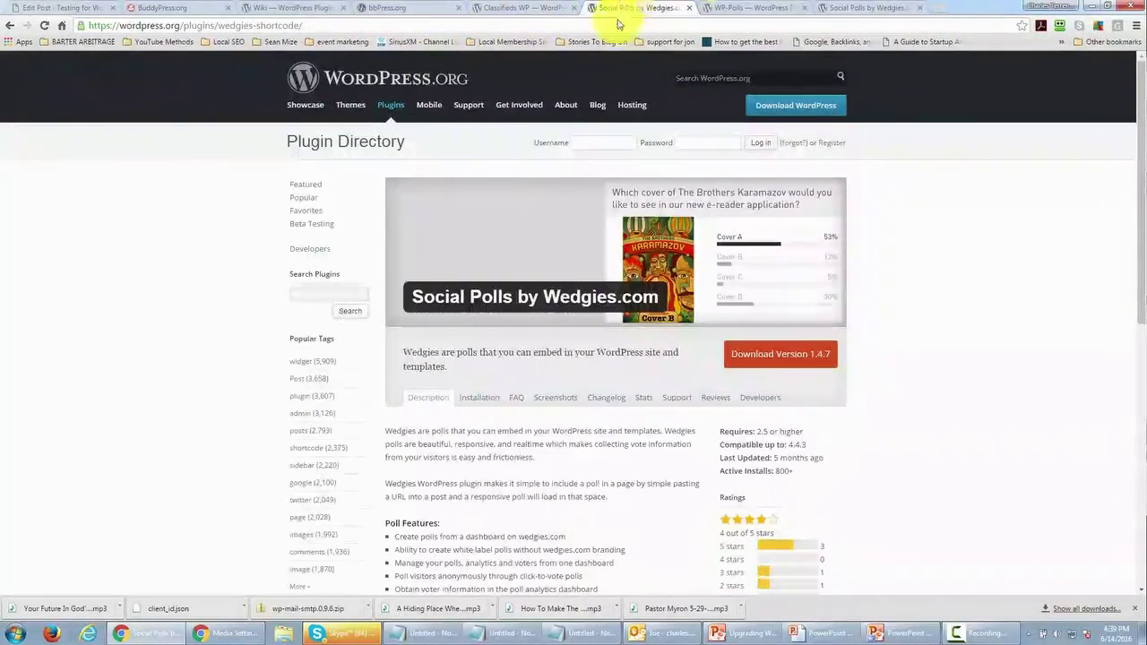
left_click(751, 7)
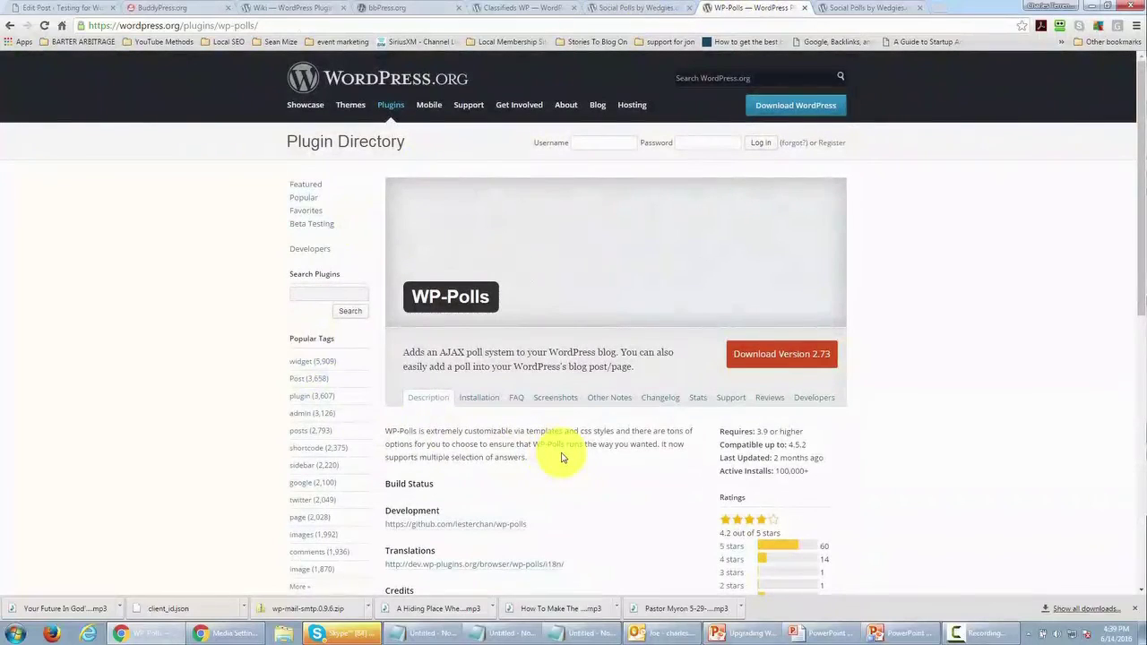